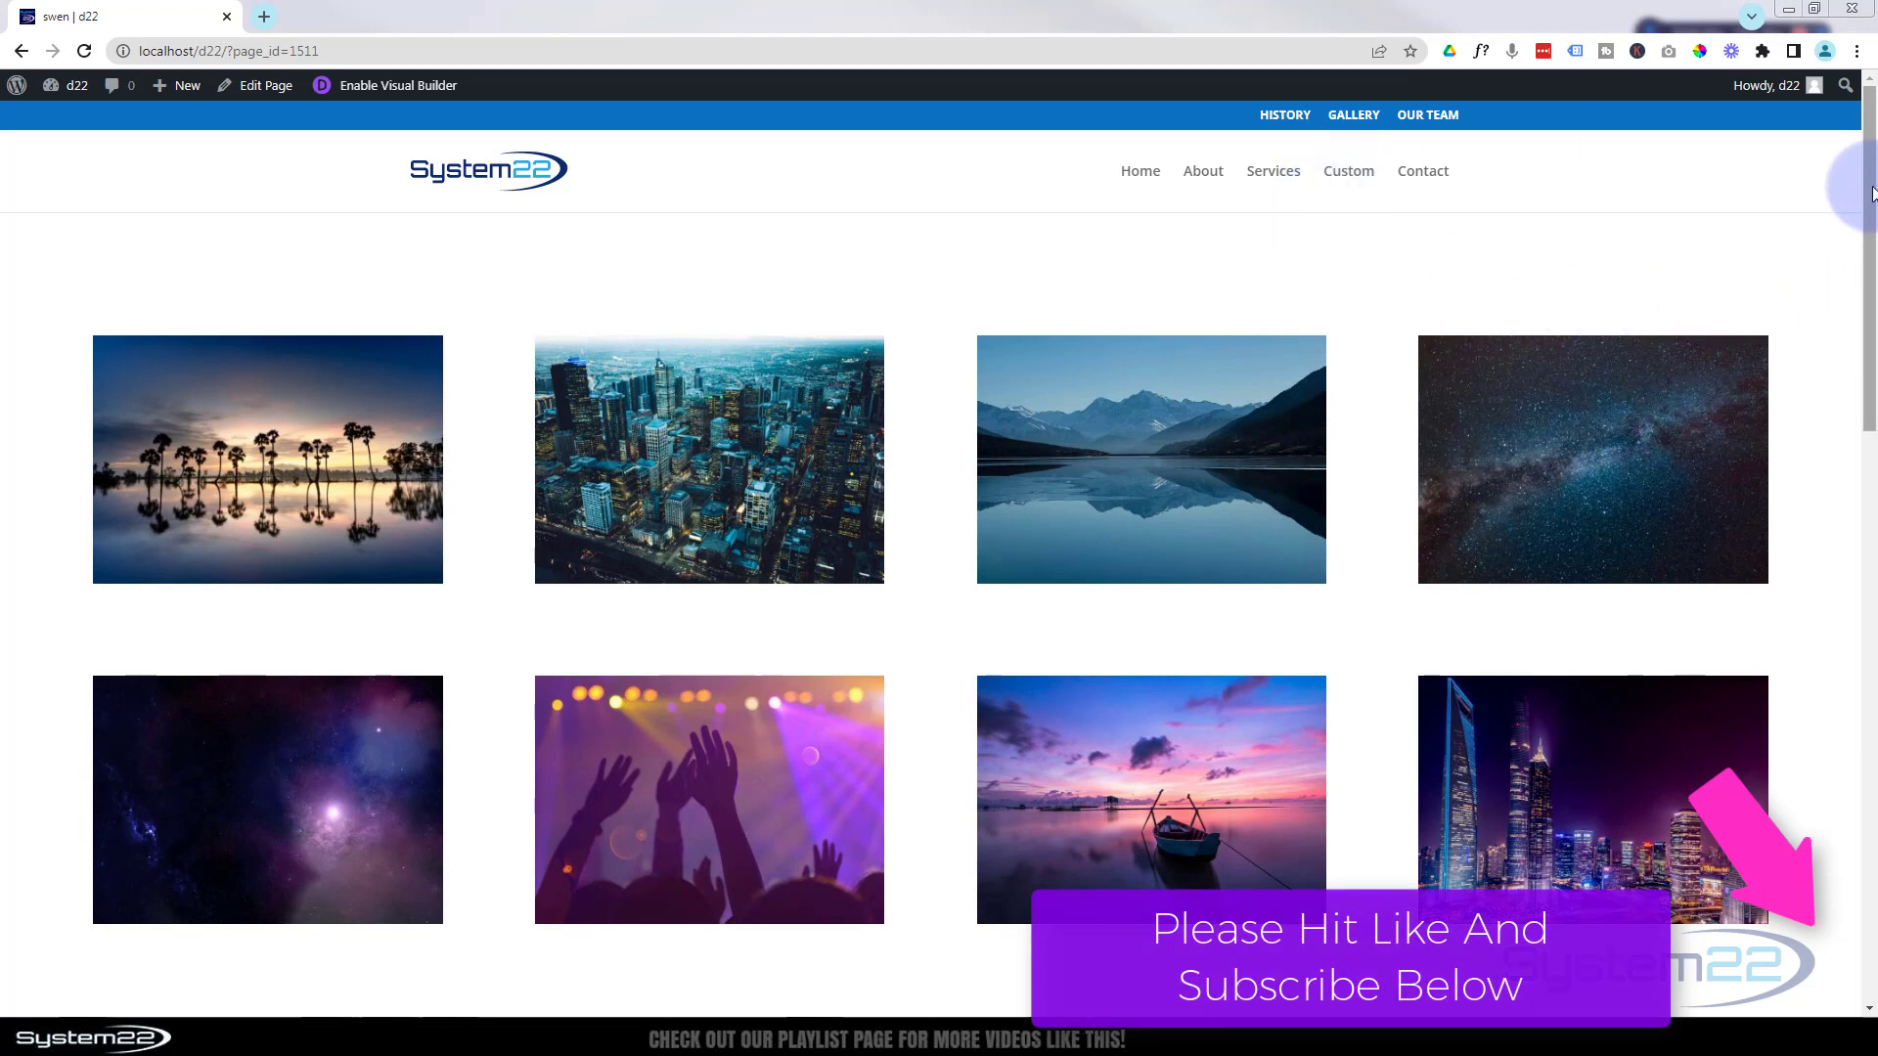
Scroll through the live contact form over the city photo, try its Name field, then open DevTools
left_click_drag(1870, 192, 1872, 521)
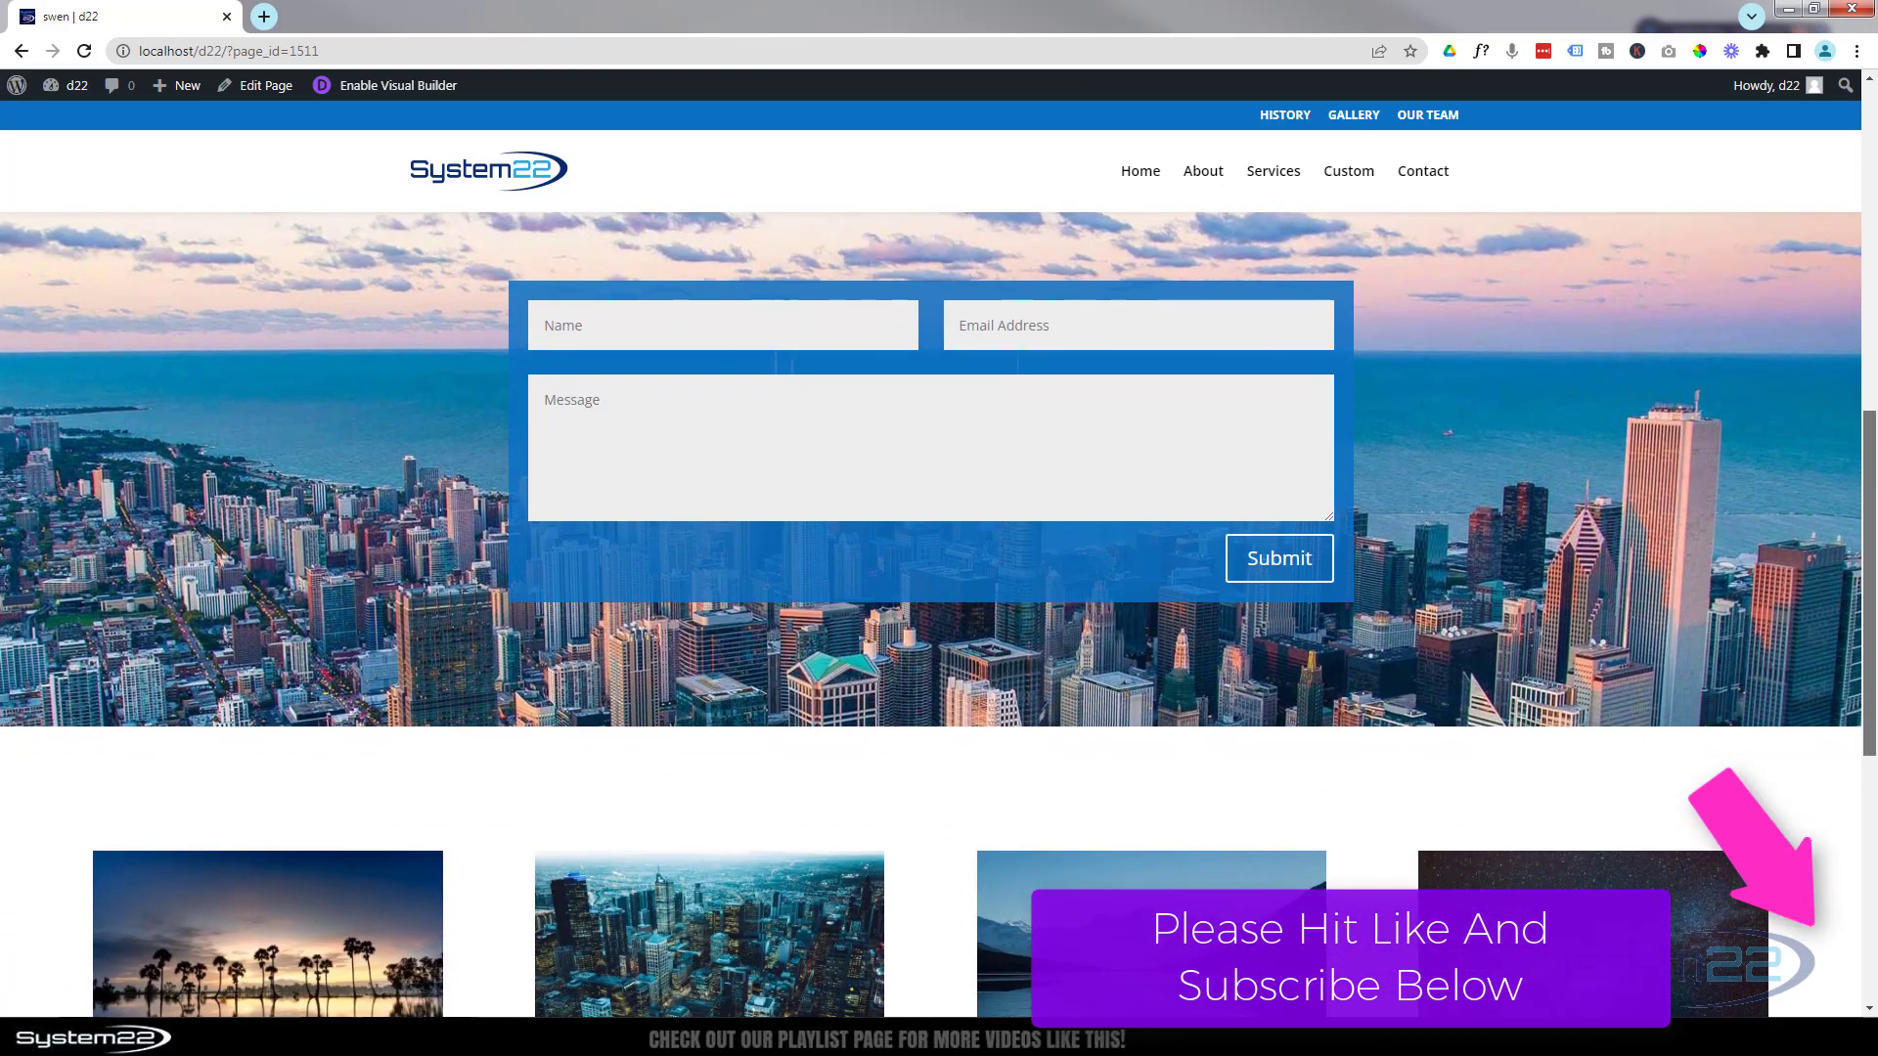
left_click(646, 327)
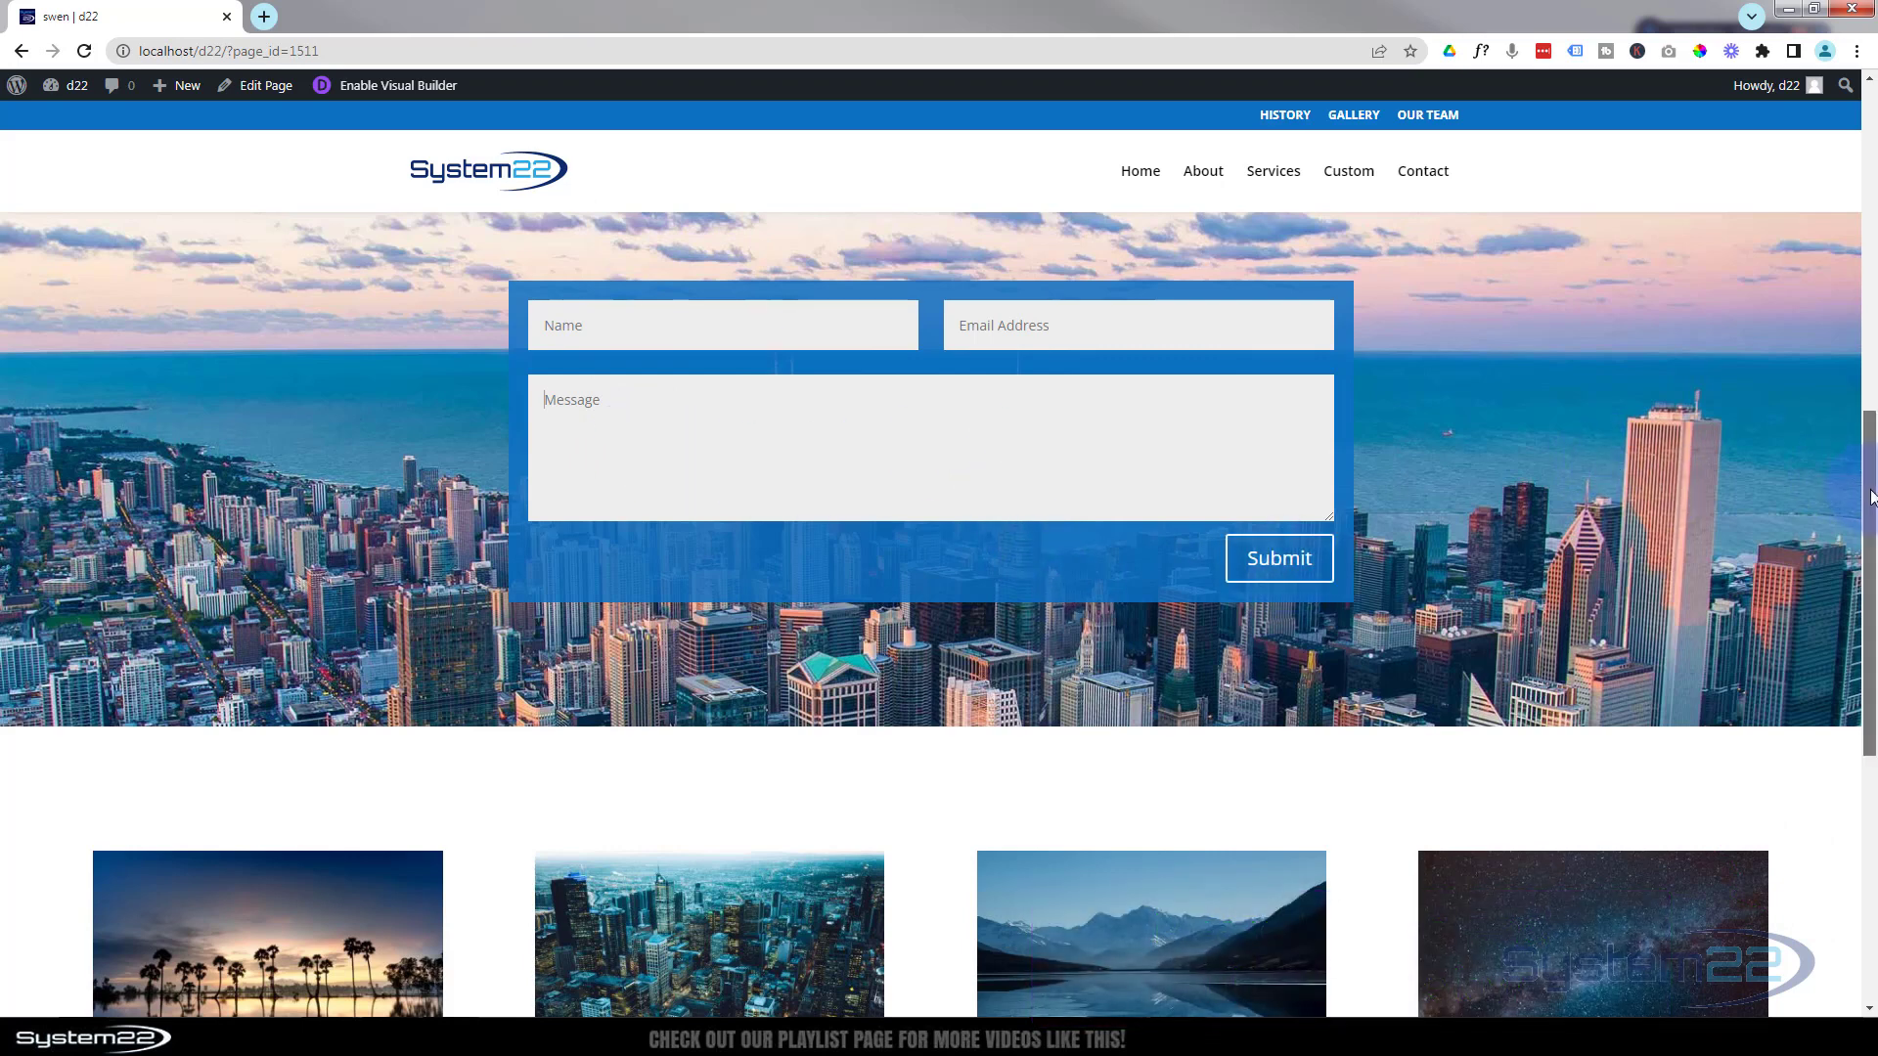
left_click_drag(1871, 506, 1870, 171)
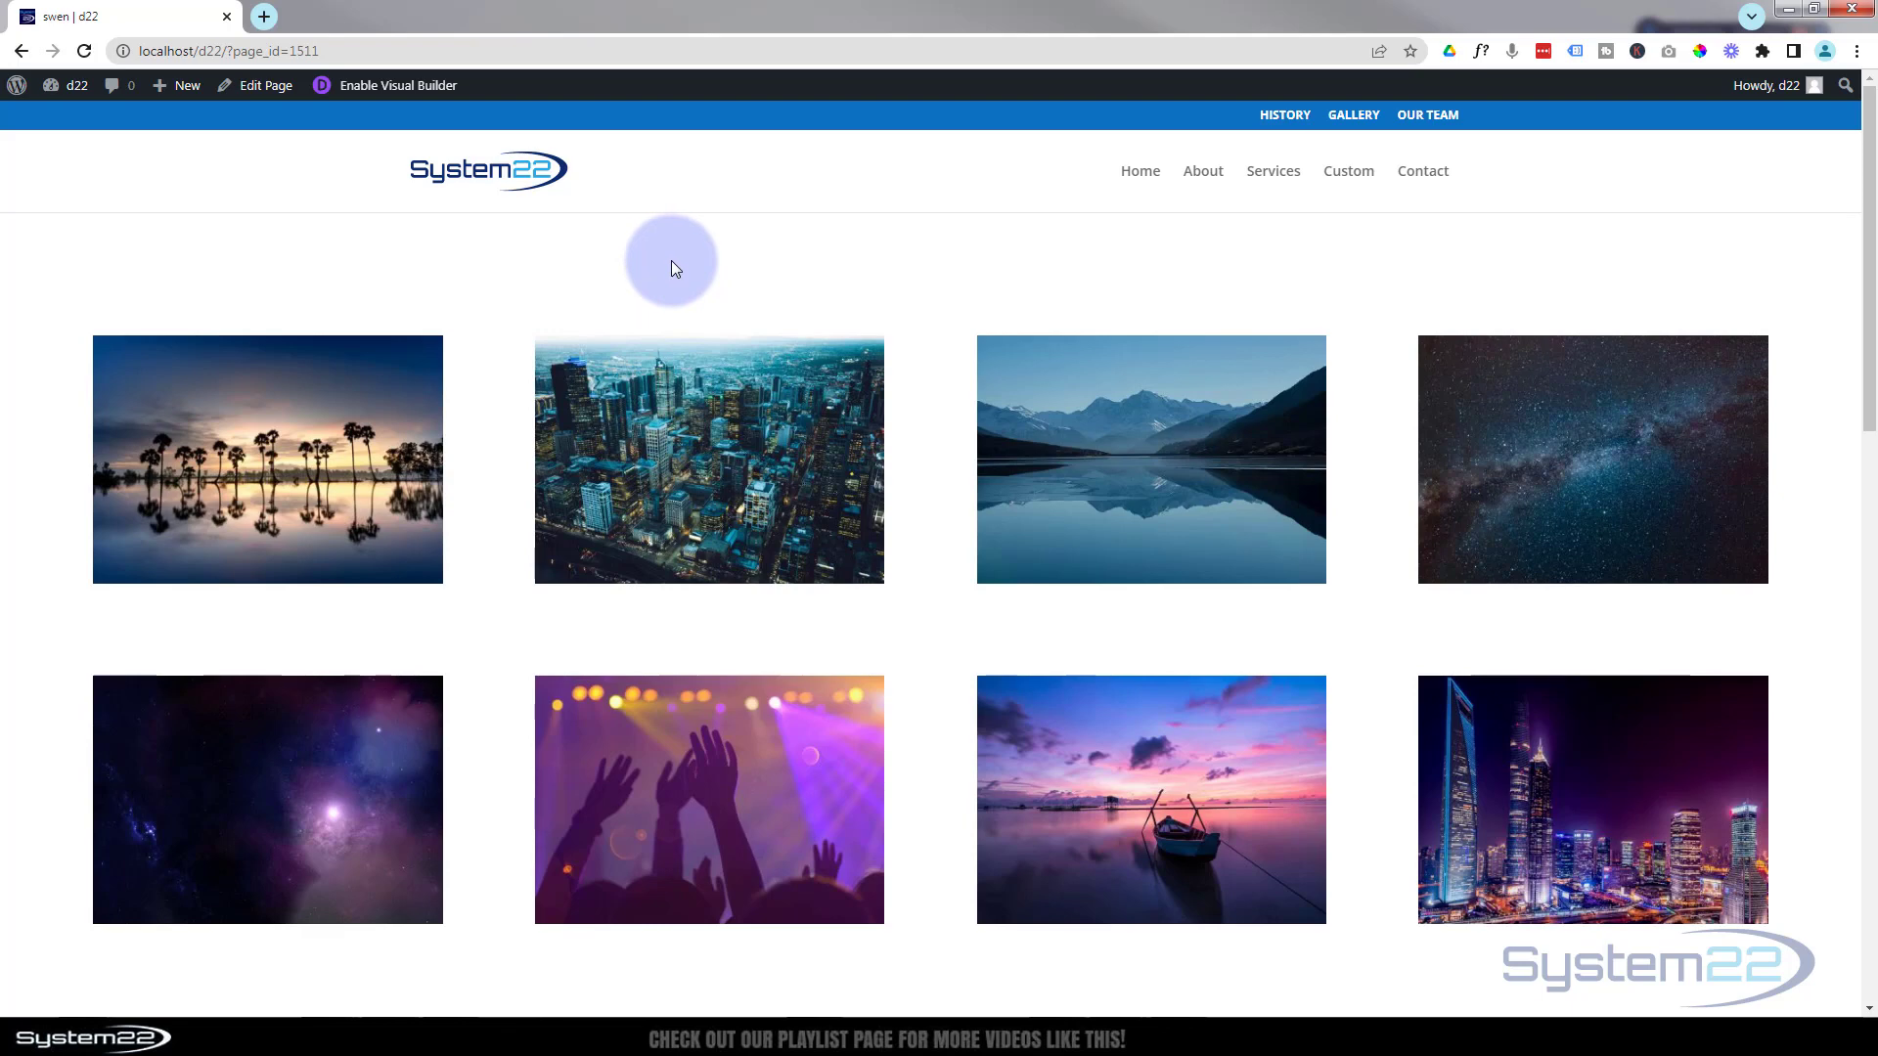
key("F12")
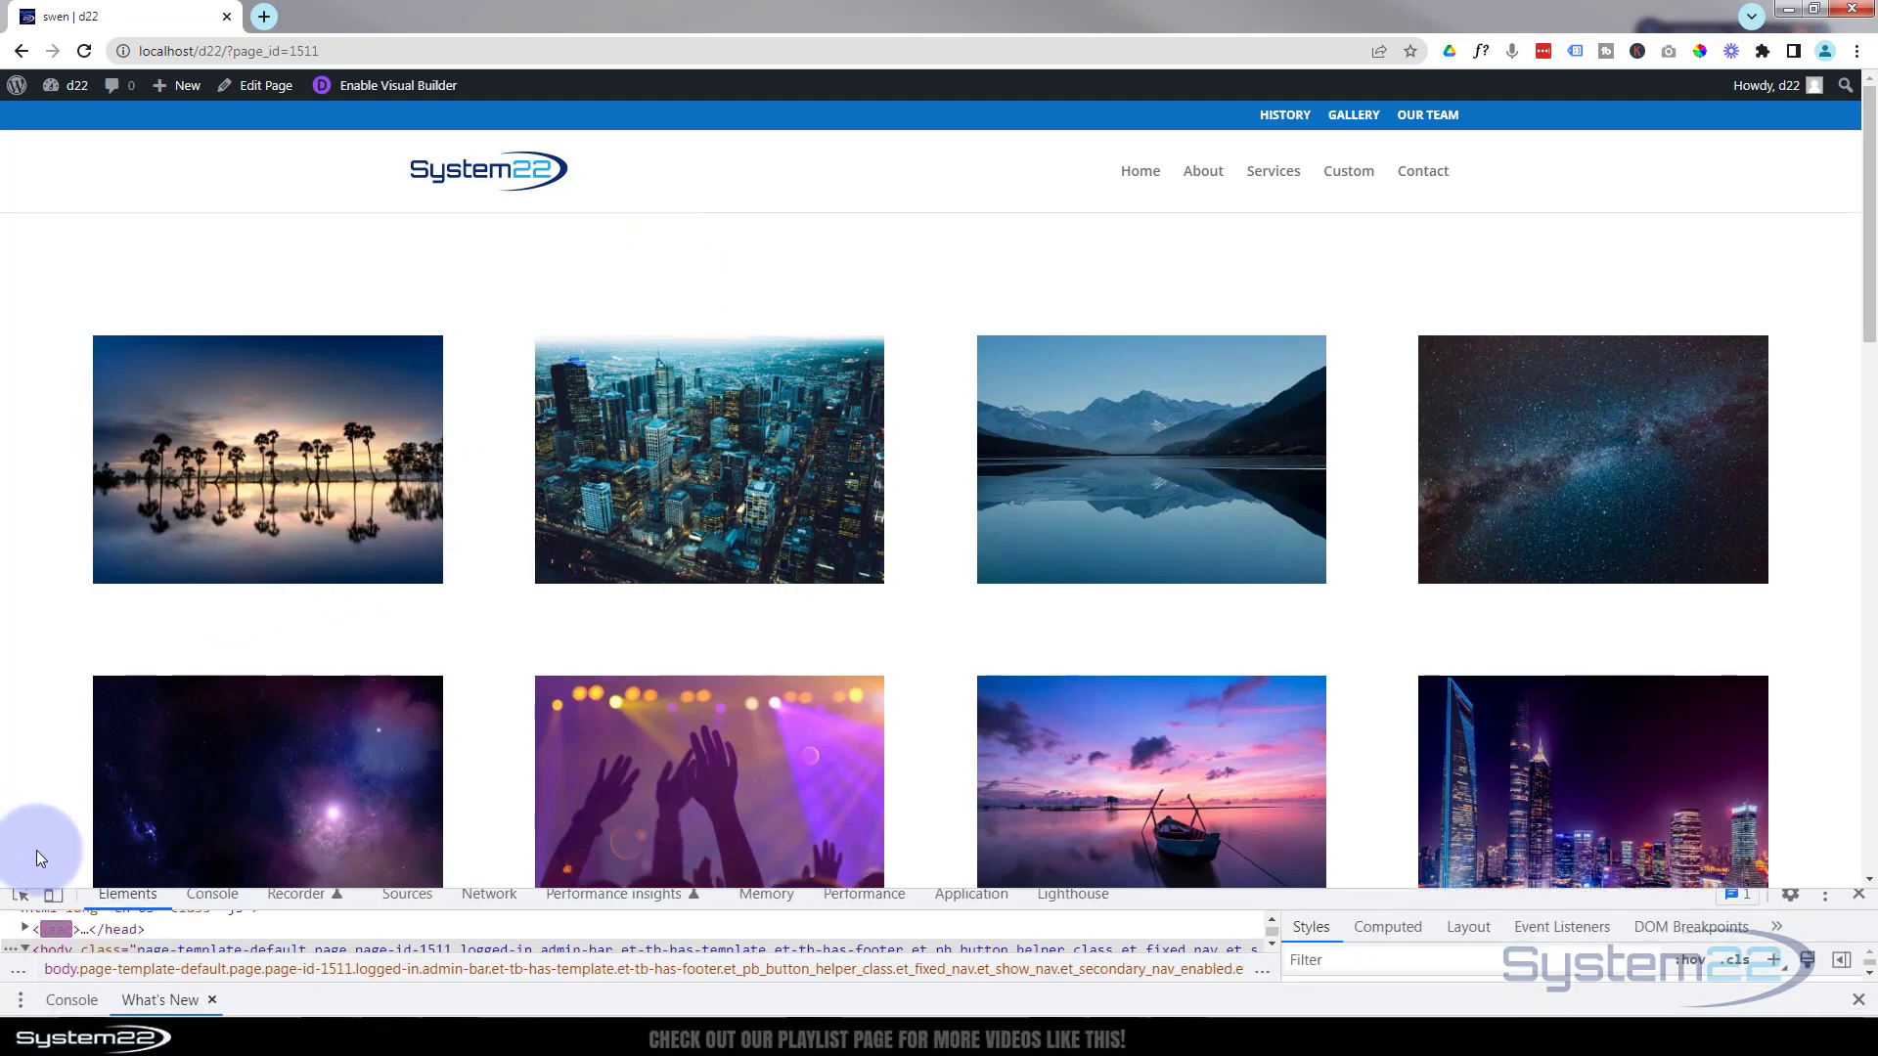
Preview the page at iPad Air size and scroll through the contact form
left_click(55, 896)
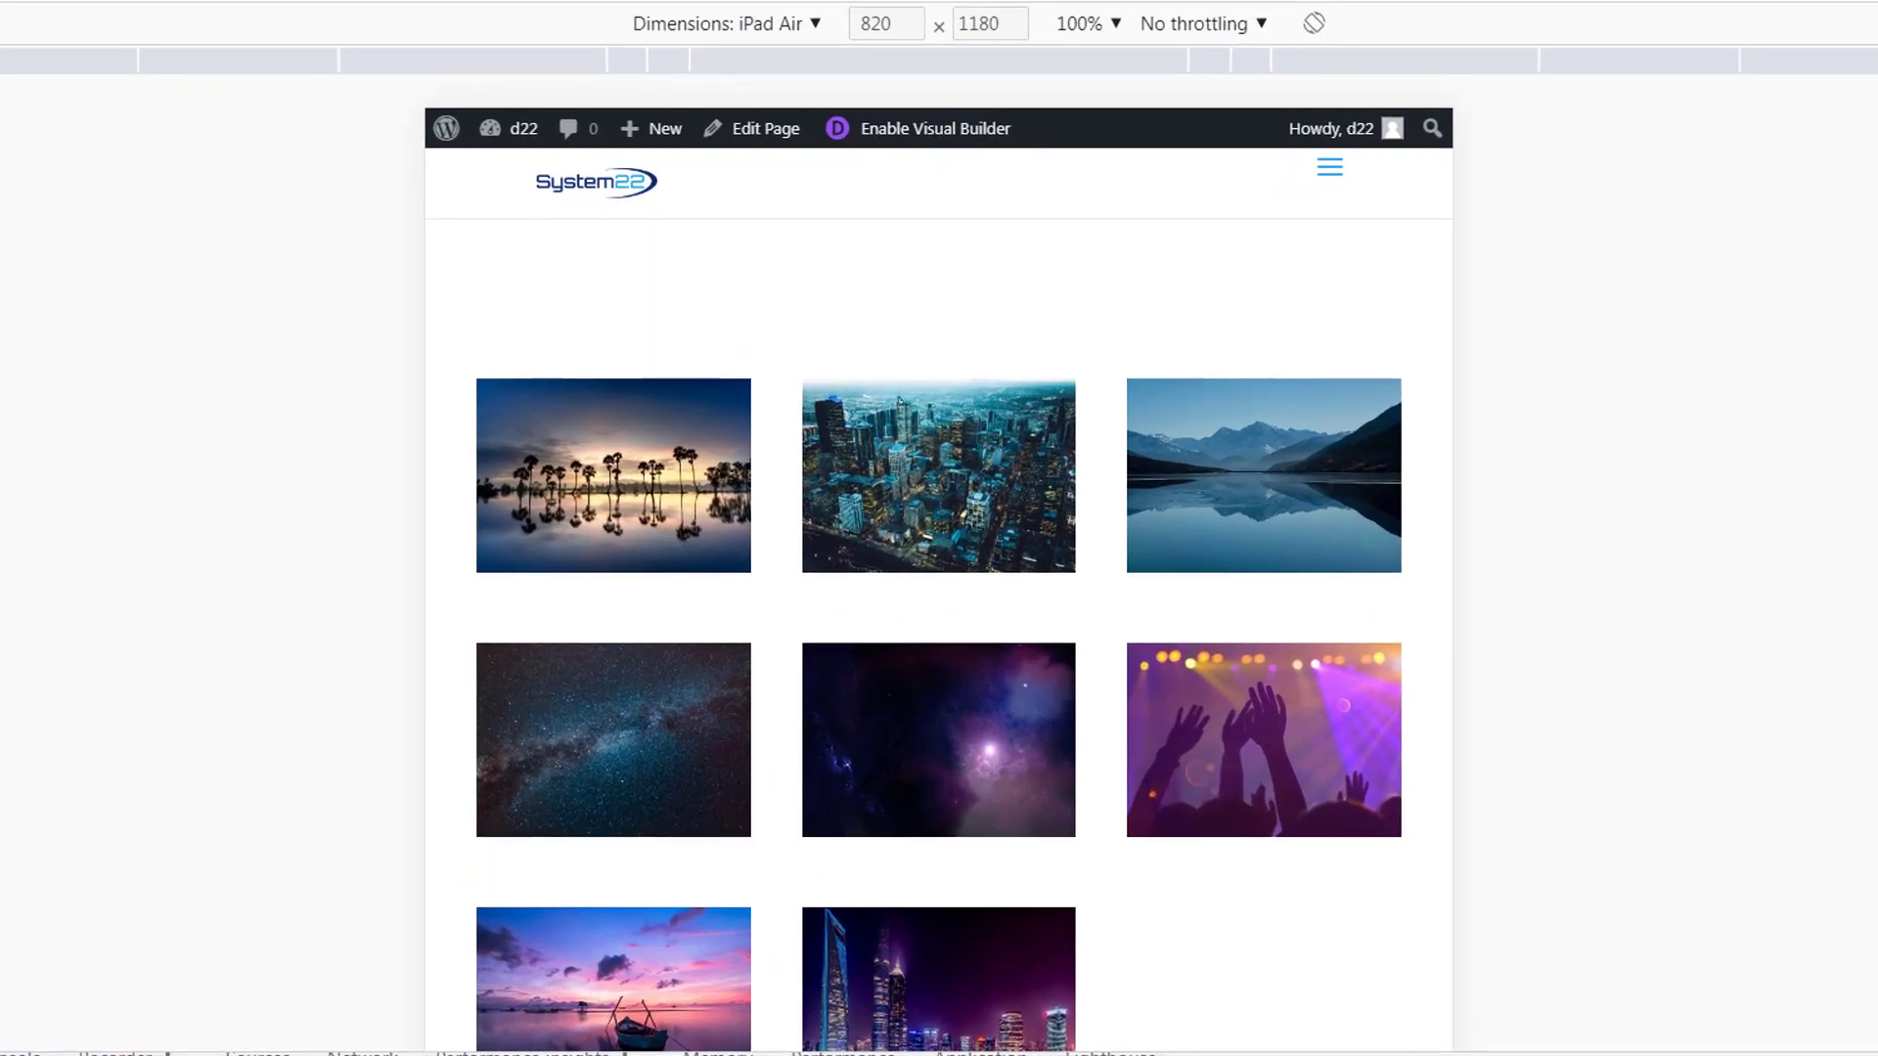
scroll(1168, 581, "down", 1)
scroll(1271, 562, "down", 7)
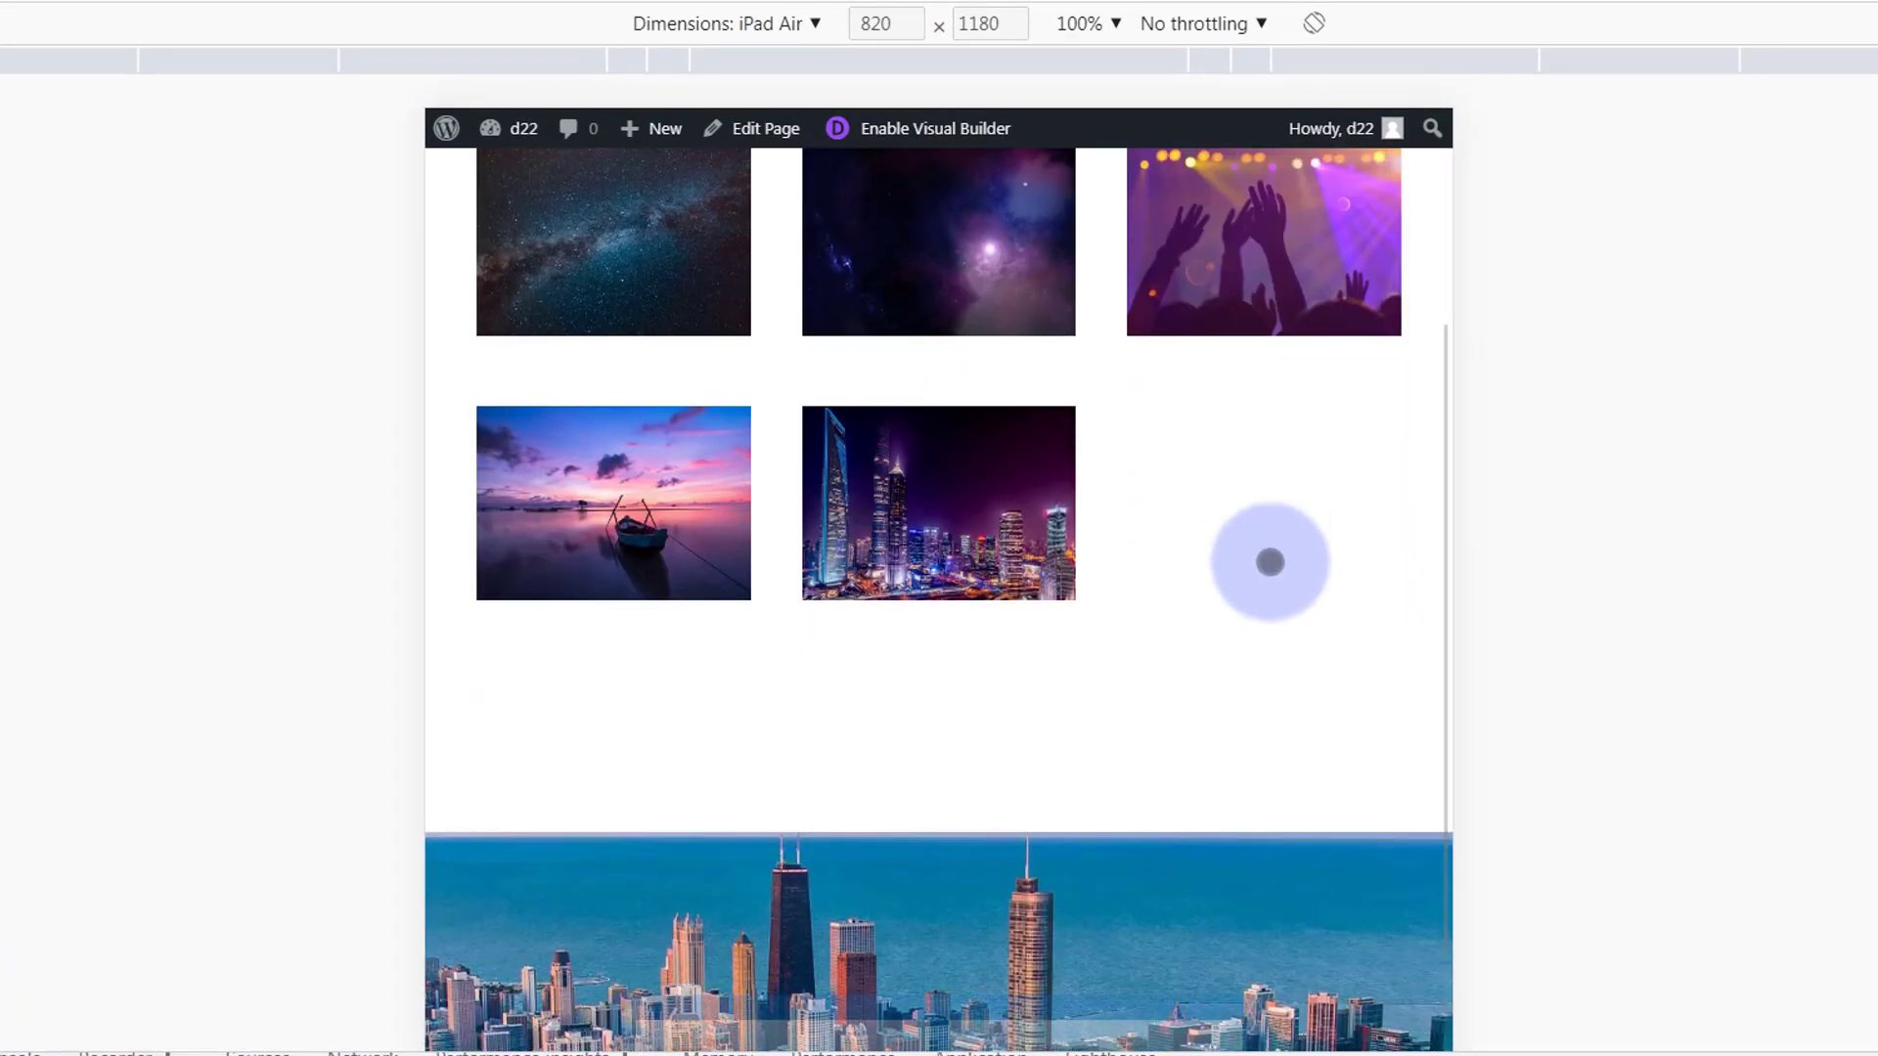
scroll(1362, 578, "down", 5)
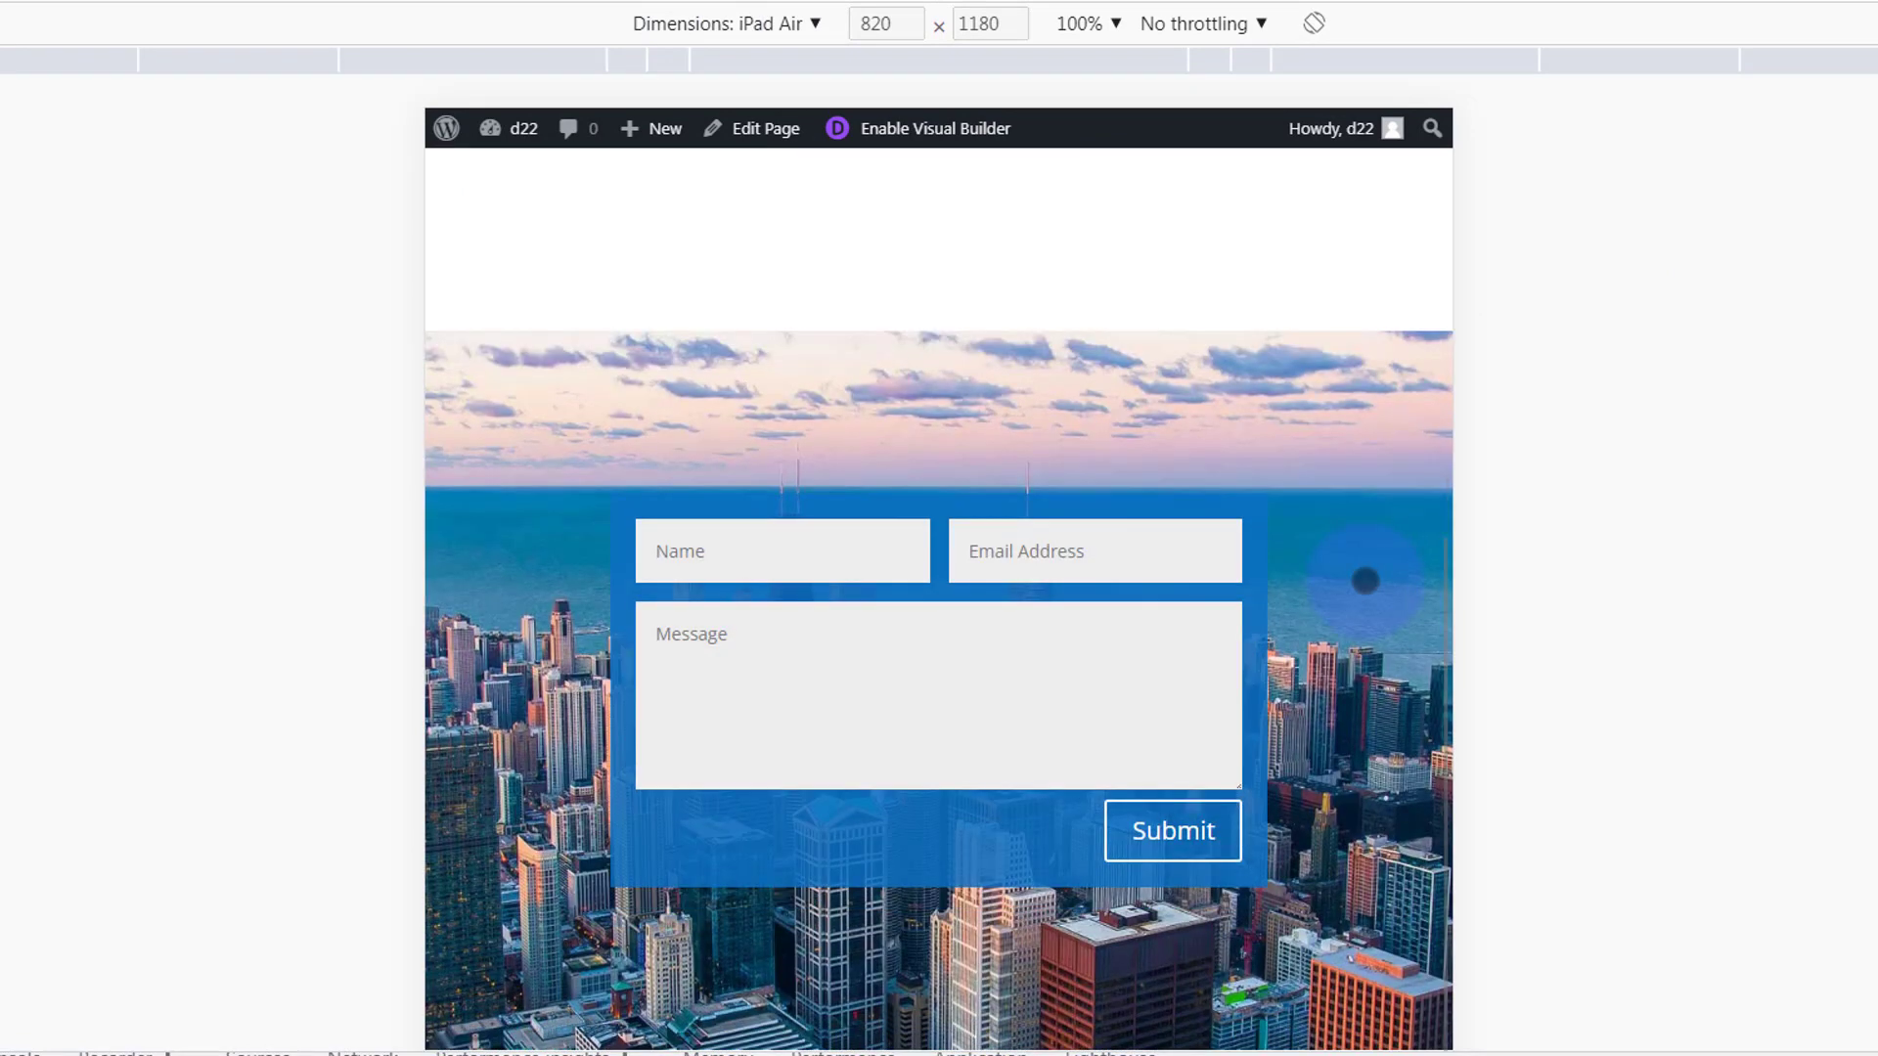
scroll(1364, 580, "down", 4)
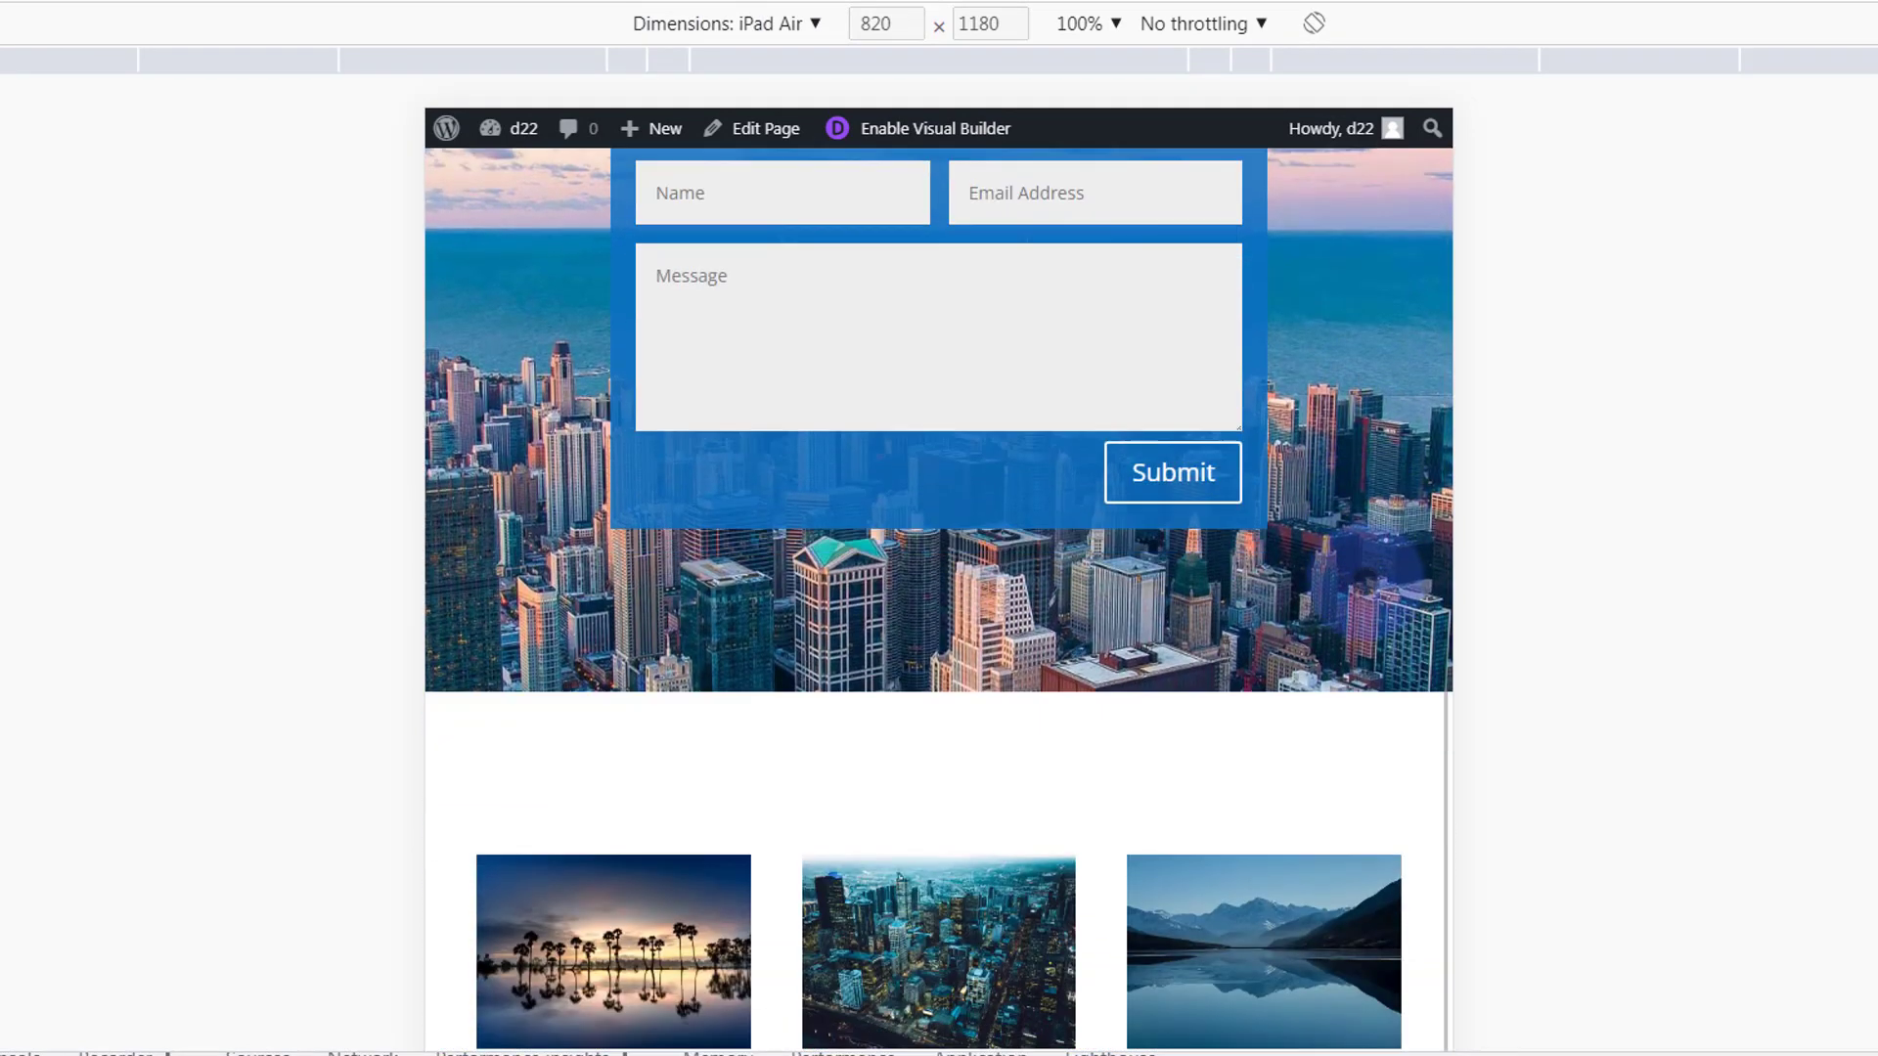
scroll(1366, 580, "up", 6)
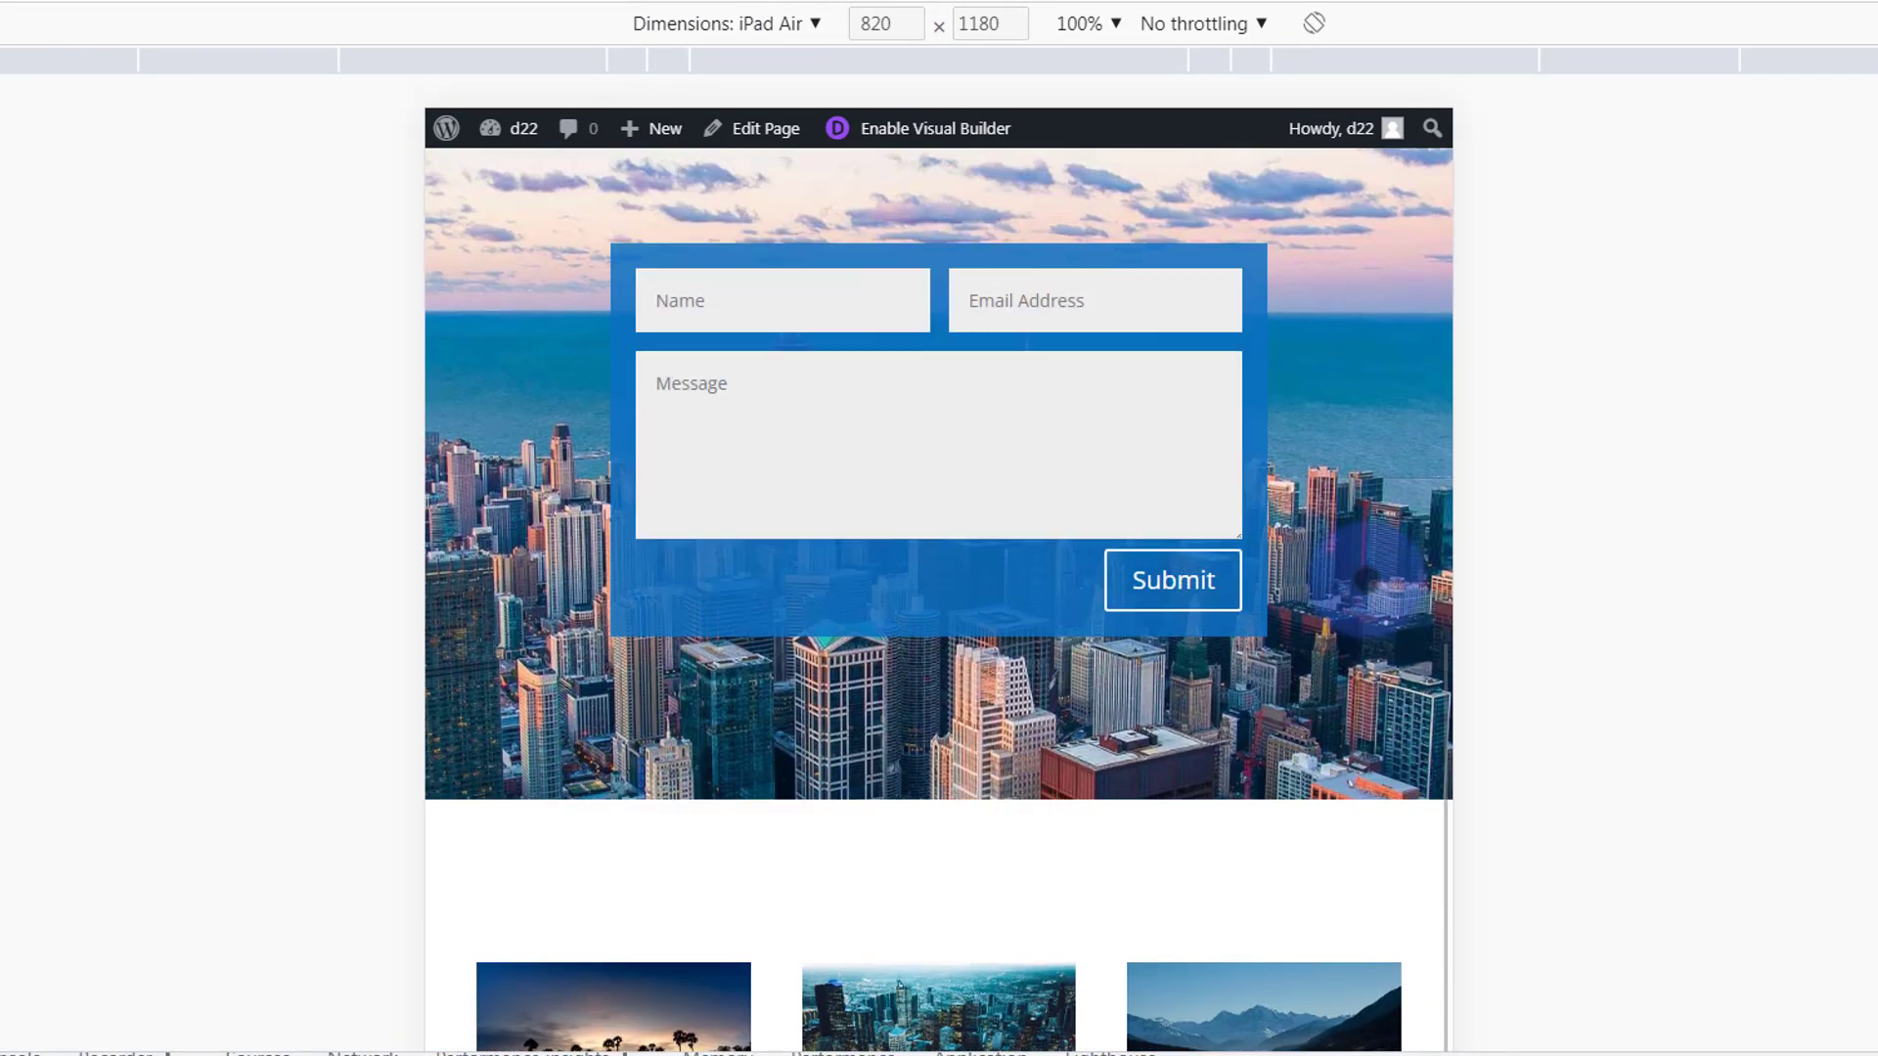
scroll(1367, 578, "down", 2)
scroll(1364, 577, "up", 2)
Preview the page as iPhone 12 Pro, then return to desktop and close DevTools
left_click(816, 22)
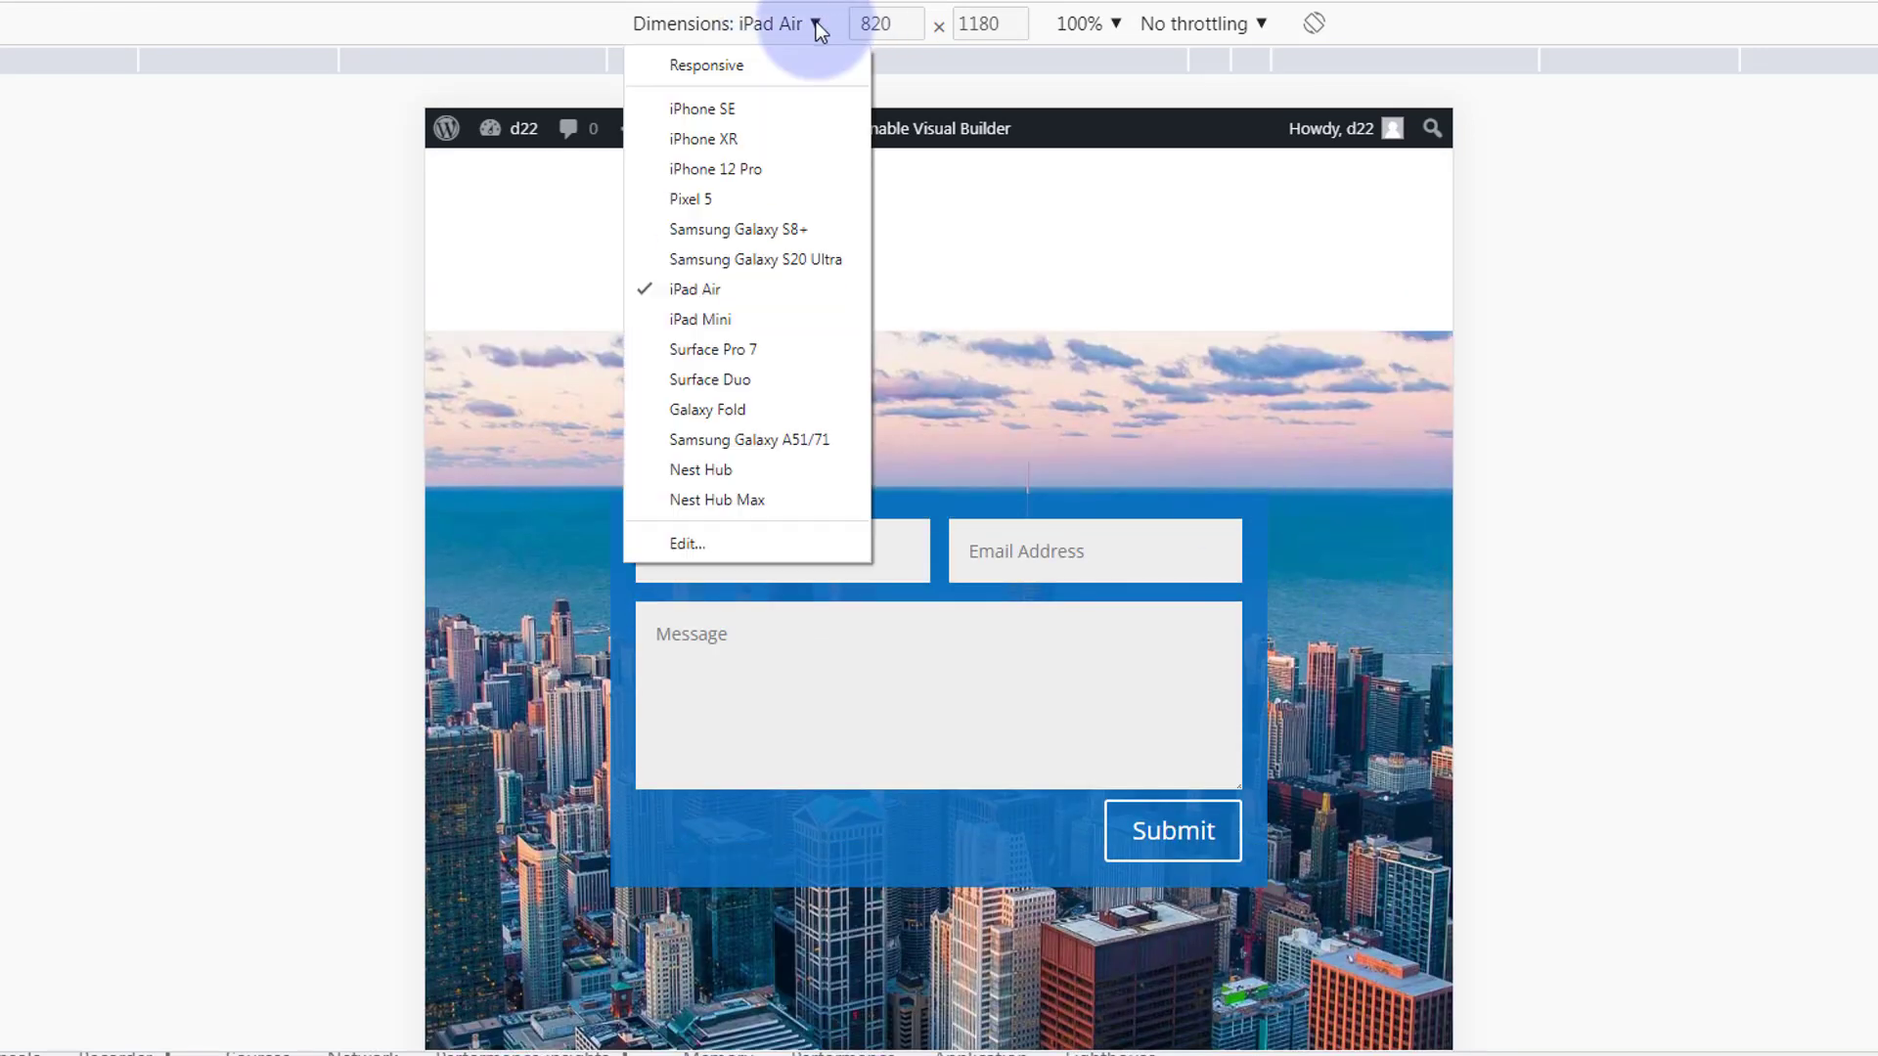
left_click(742, 169)
scroll(894, 455, "down", 15)
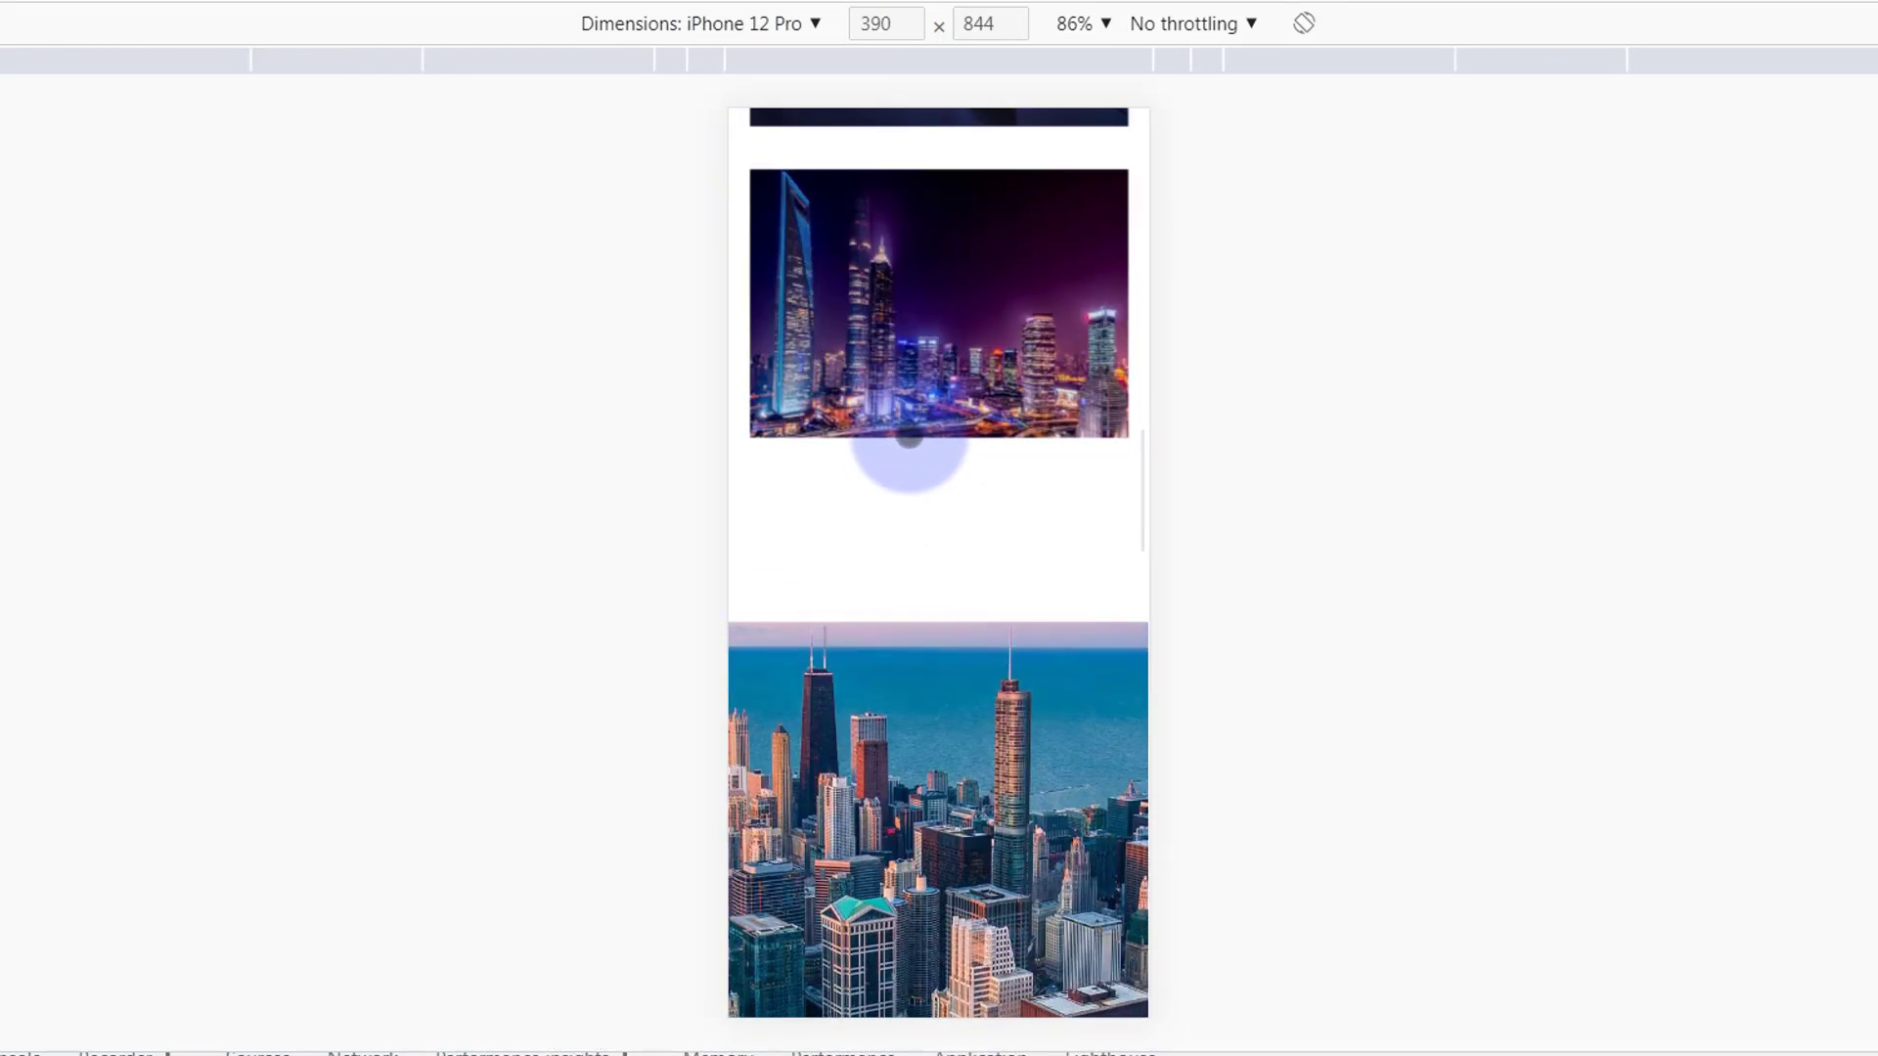
scroll(909, 430, "down", 5)
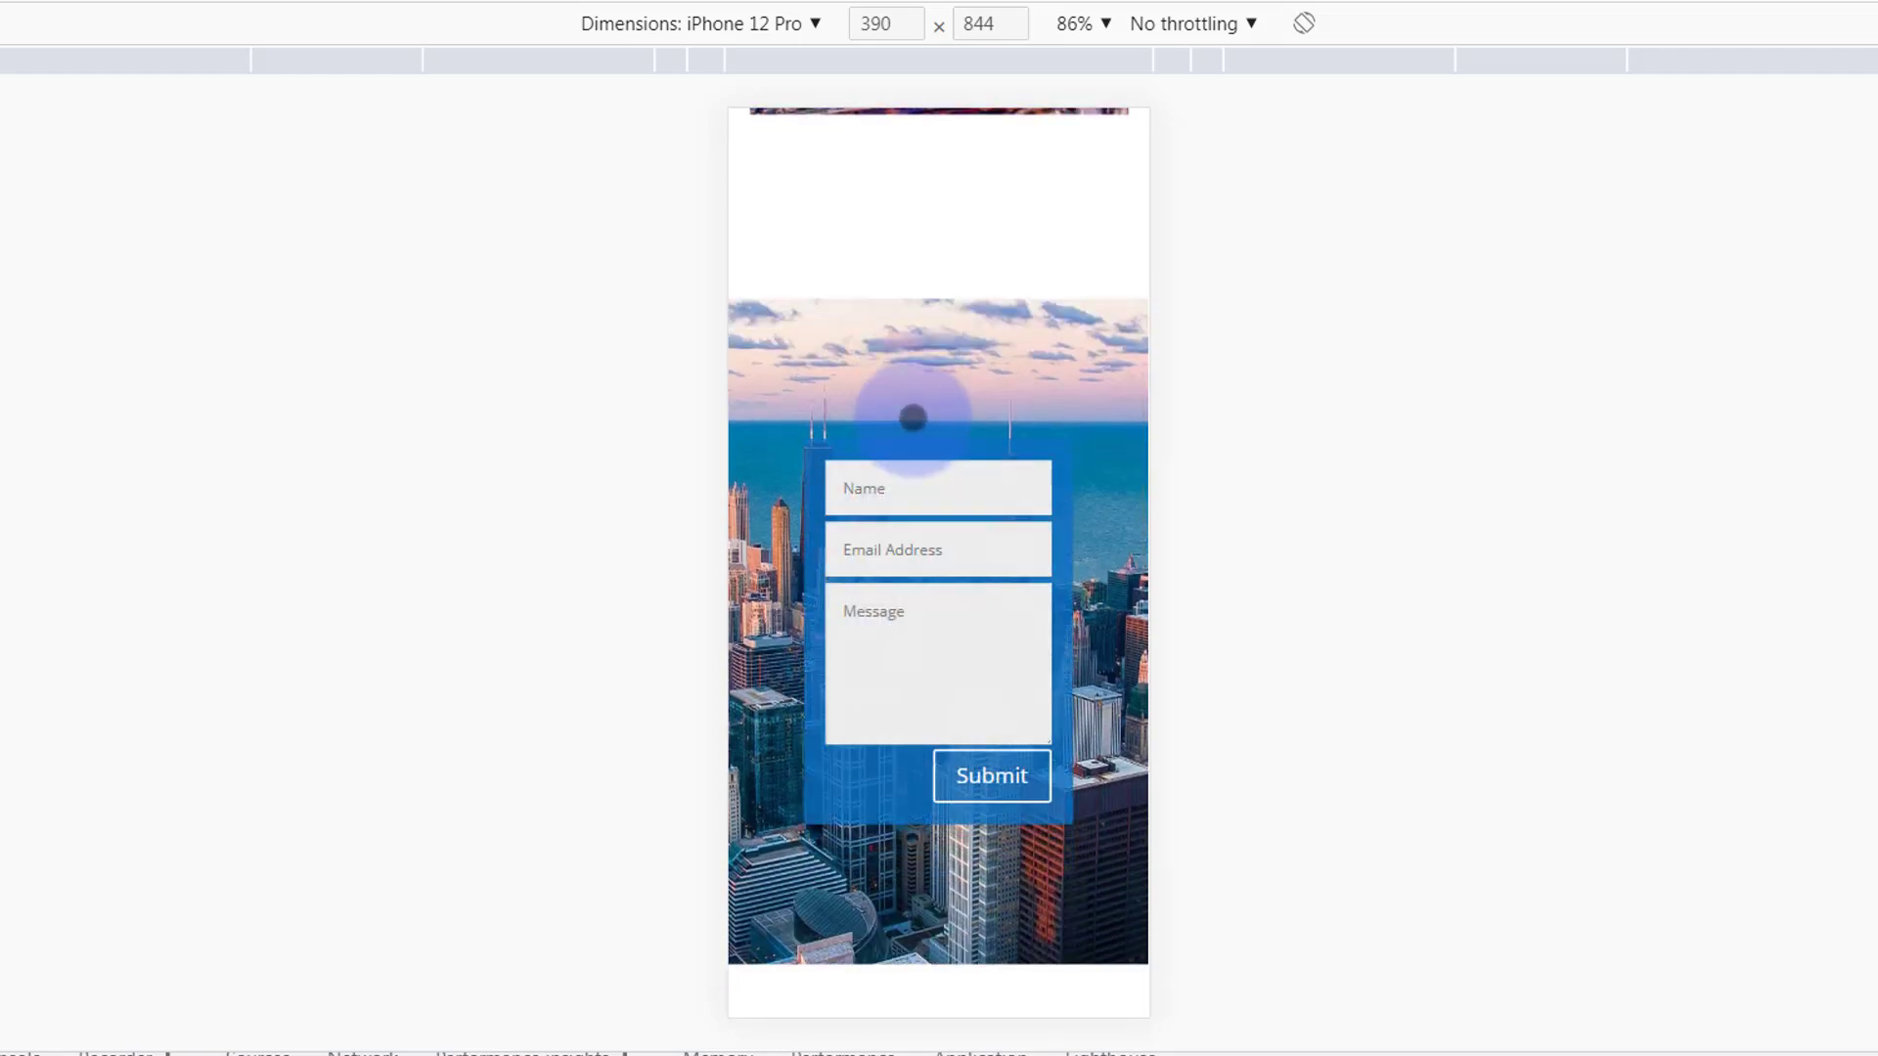
scroll(912, 415, "down", 4)
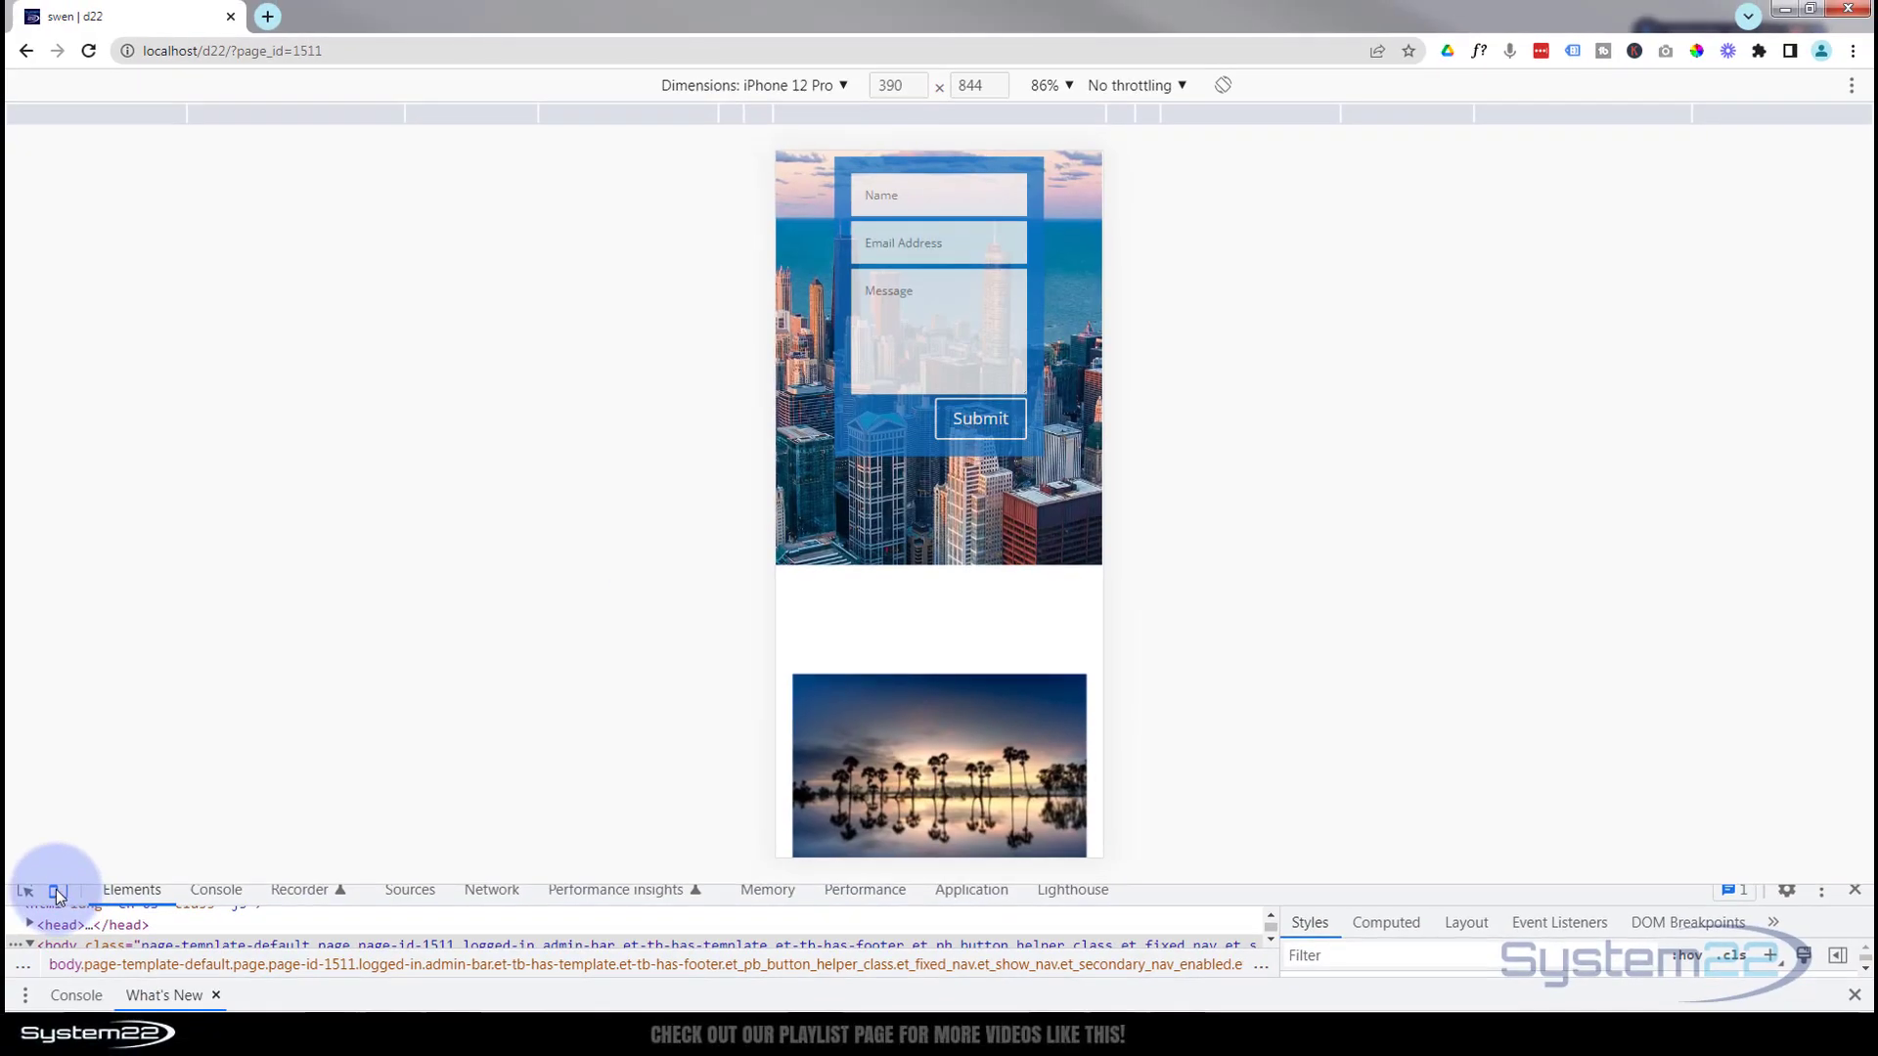
left_click(54, 889)
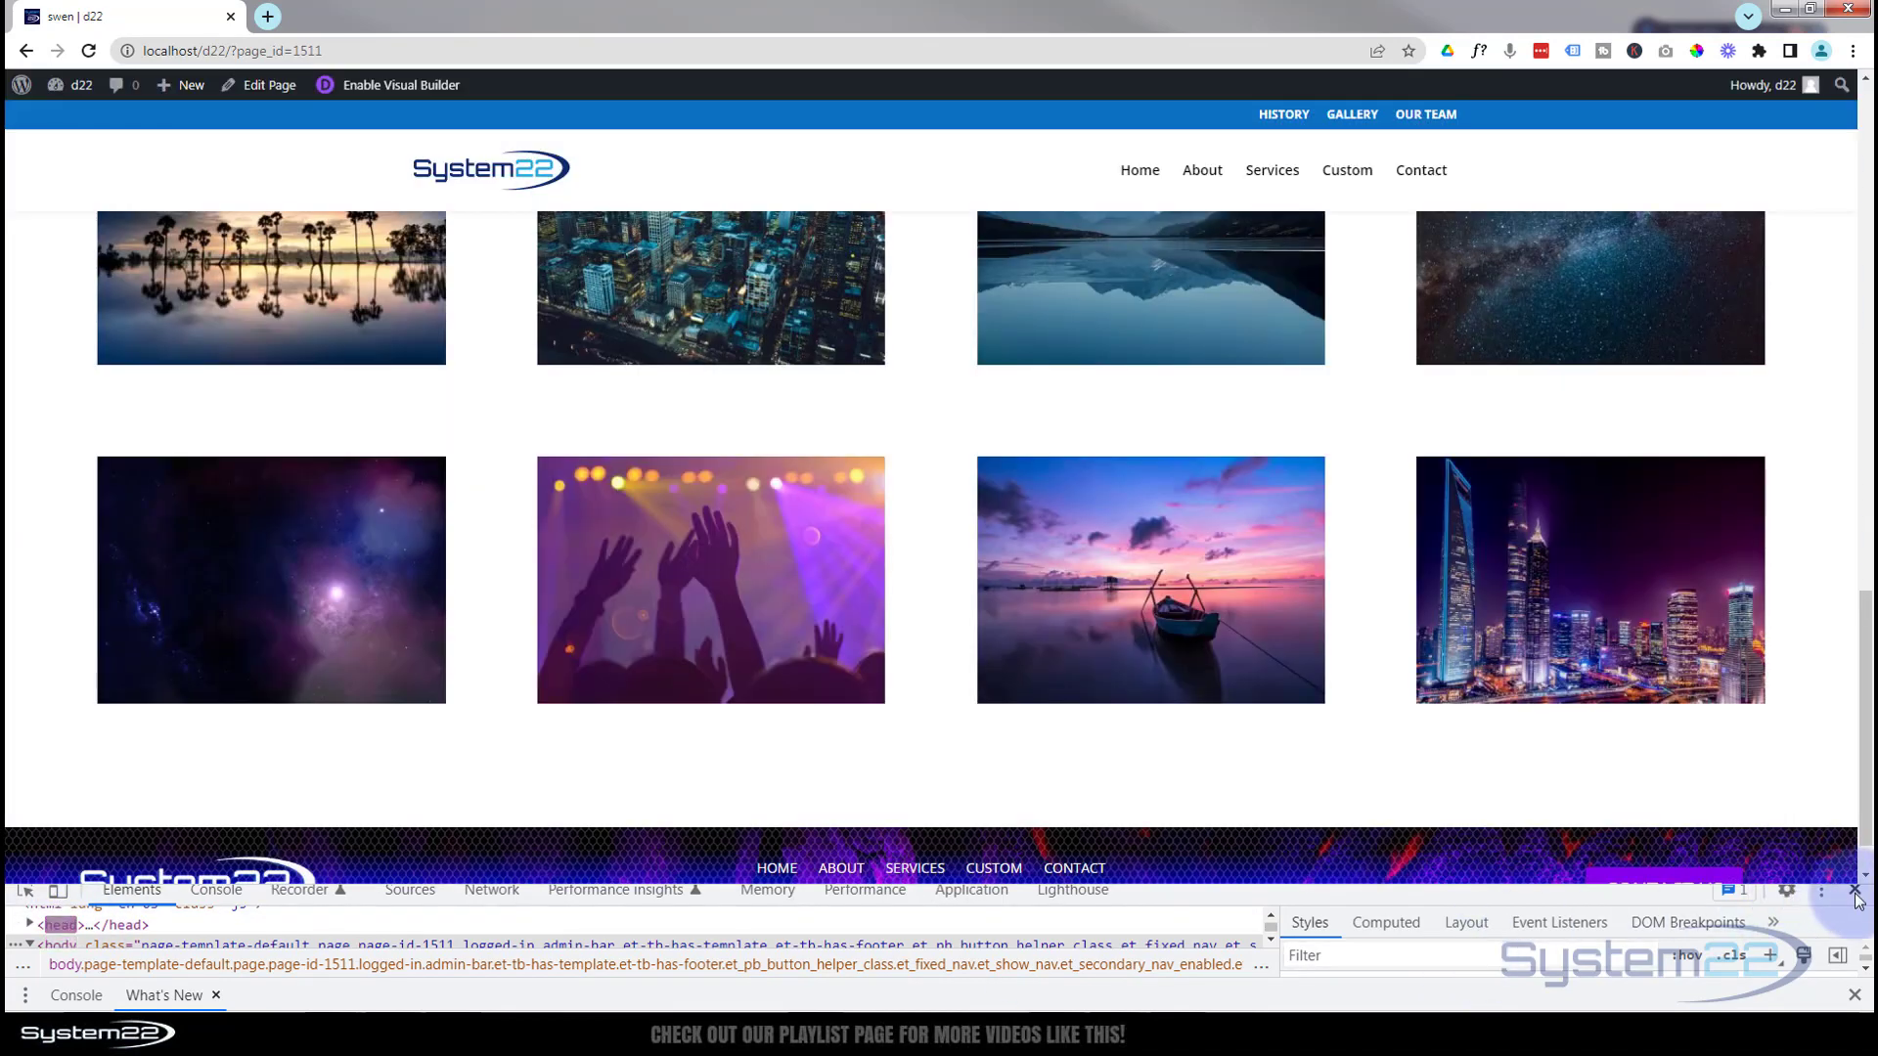
left_click(1856, 891)
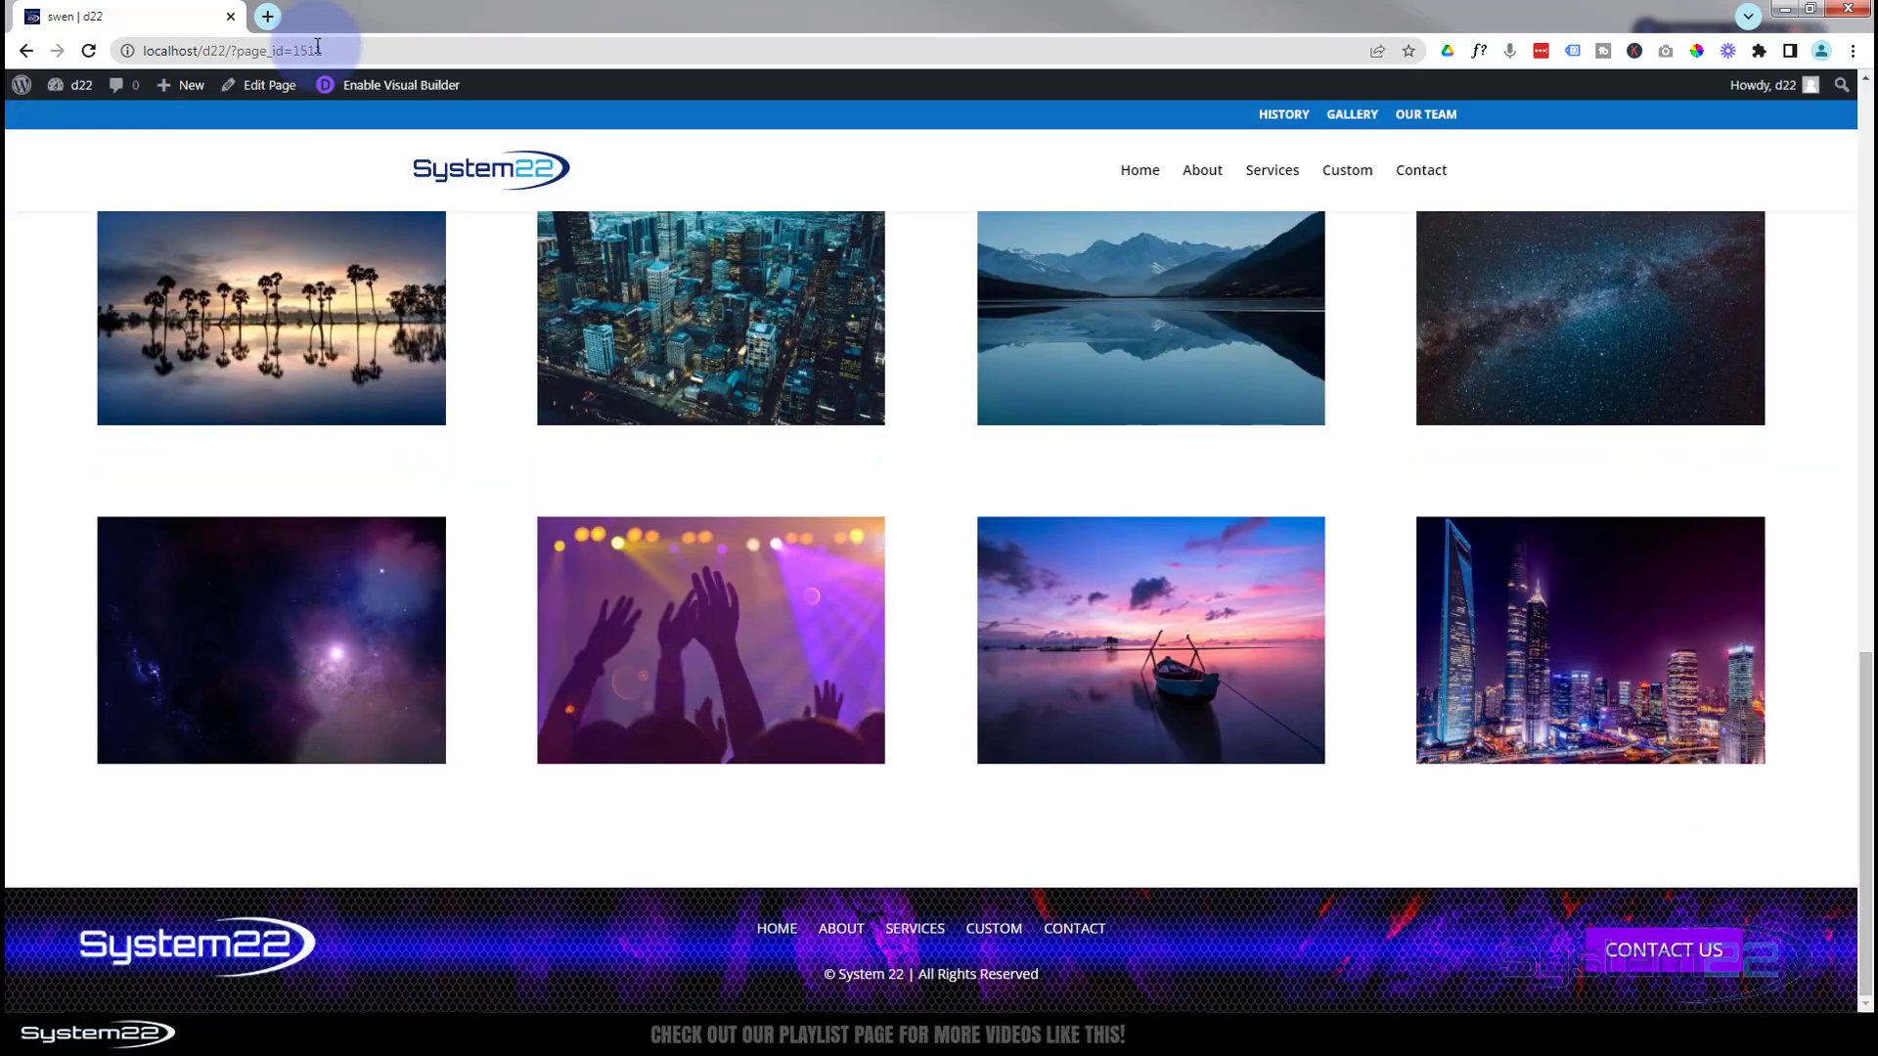
Enable the Visual Builder and delete the contact-form section over the city photo
left_click(387, 88)
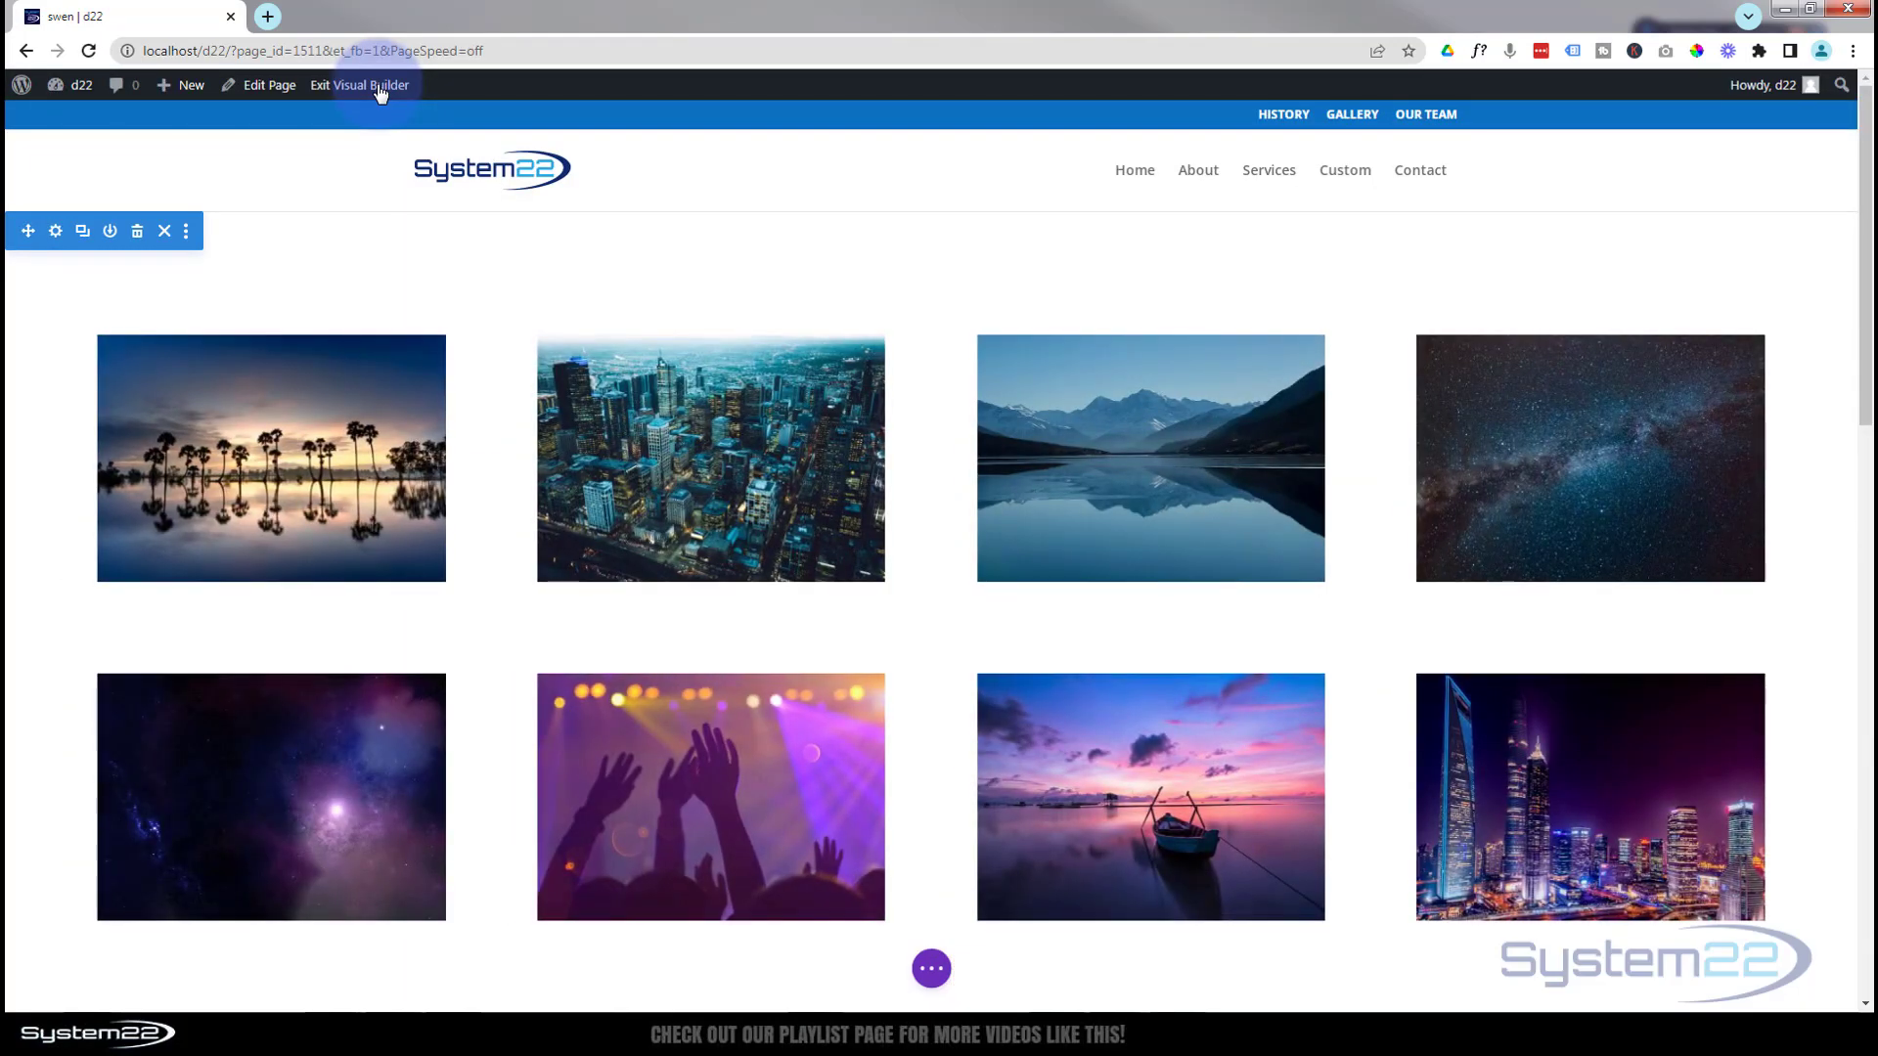
scroll(445, 225, "down", 7)
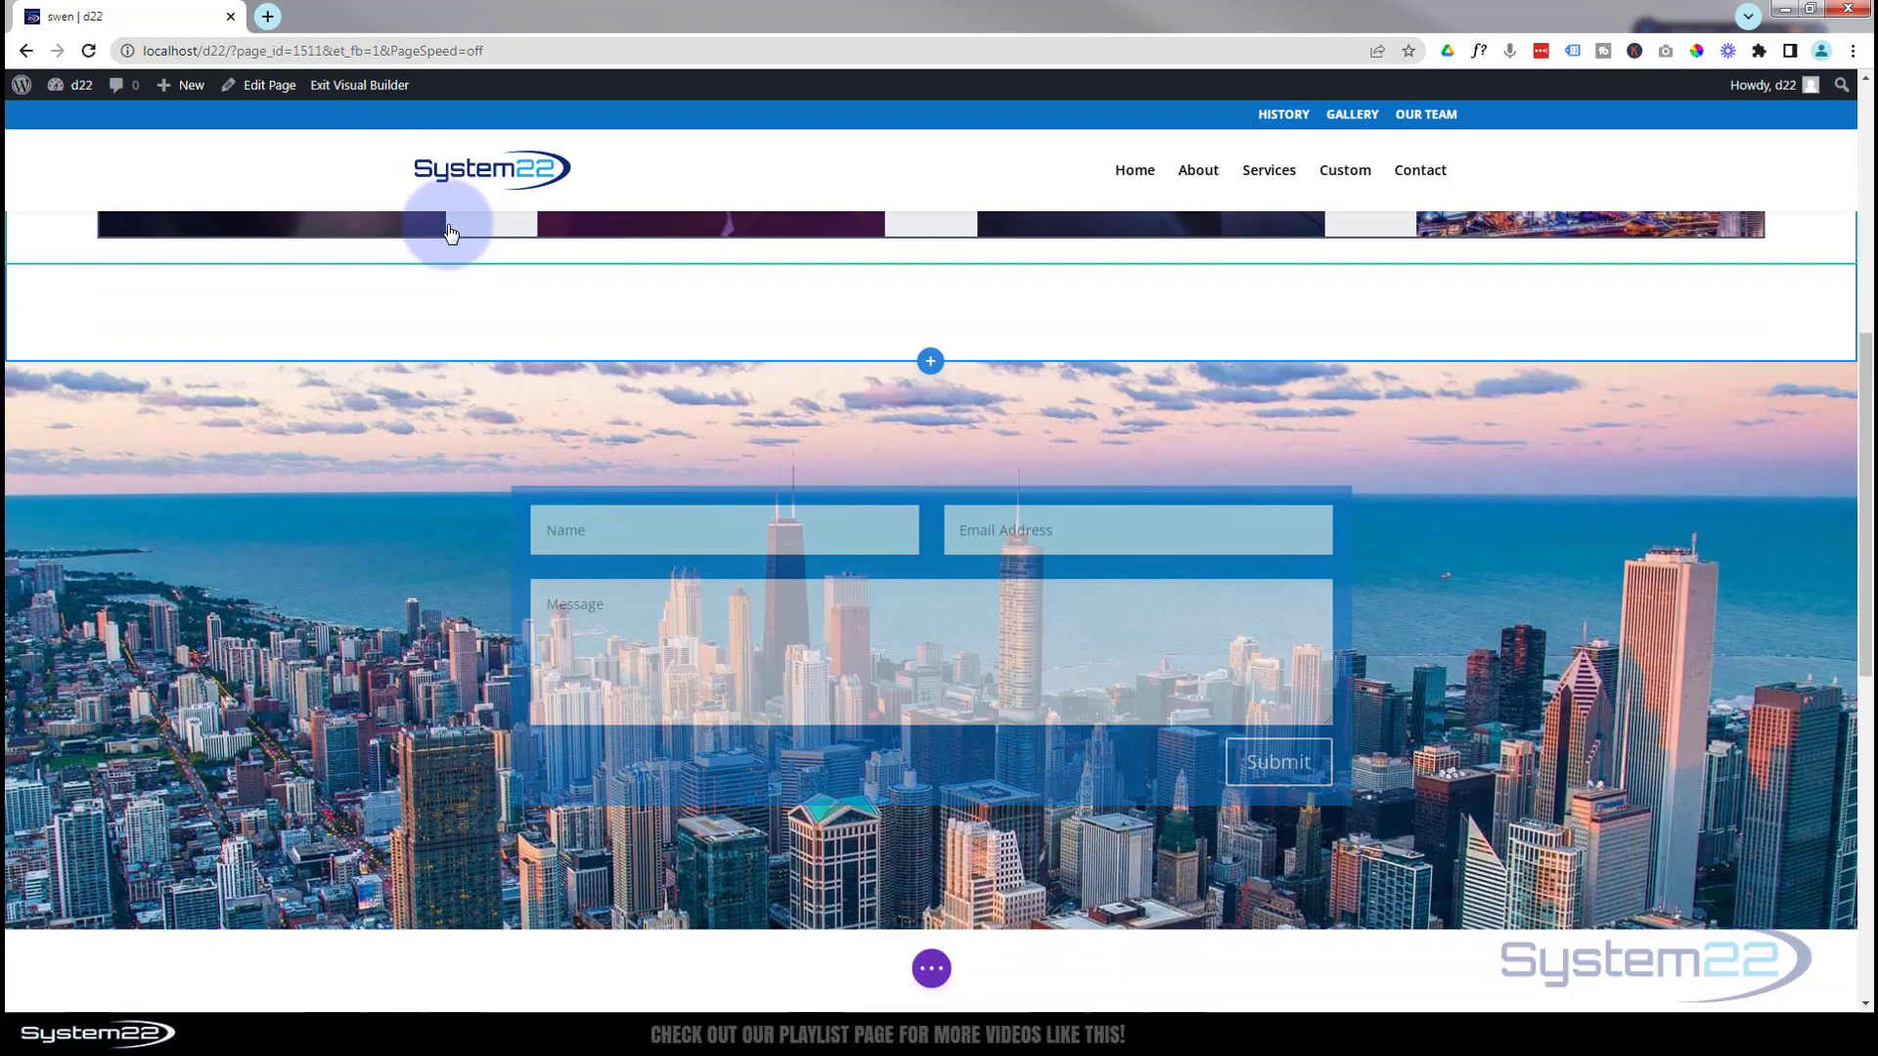
scroll(430, 259, "down", 1)
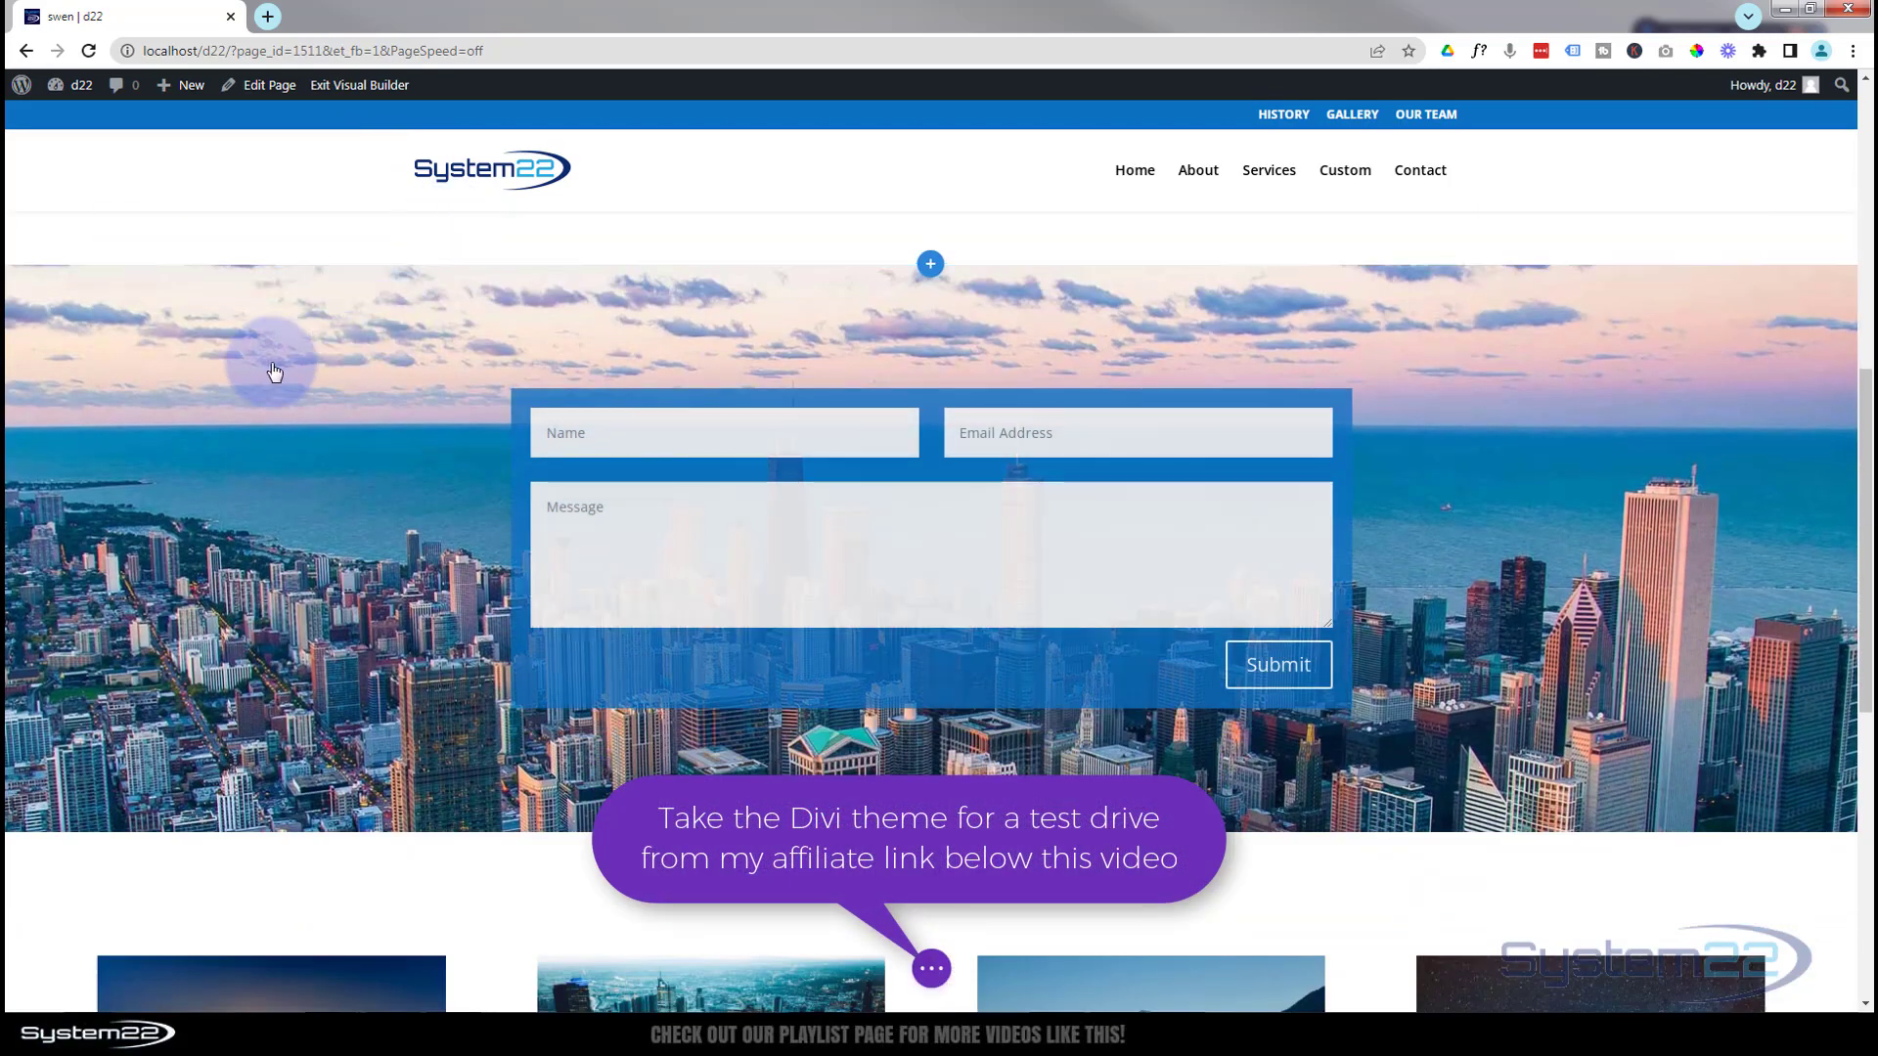
mouse_move(273, 370)
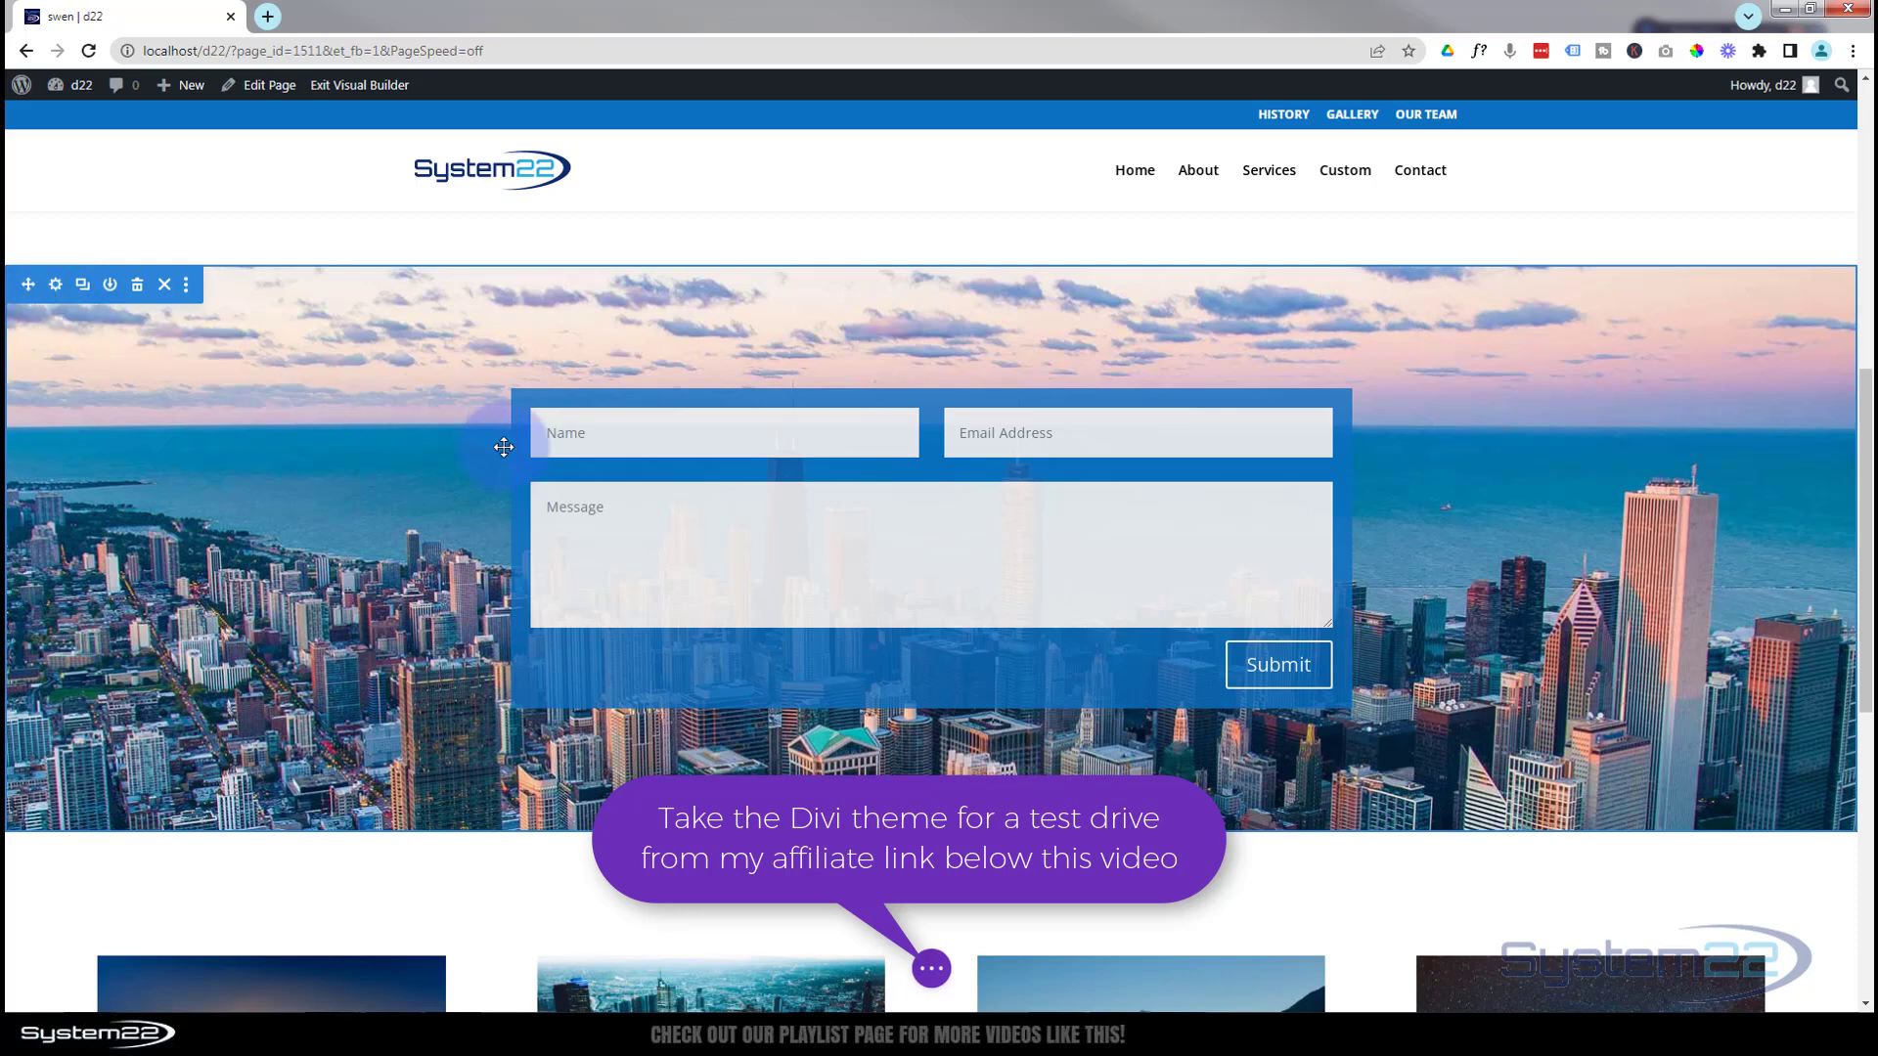
mouse_move(463, 411)
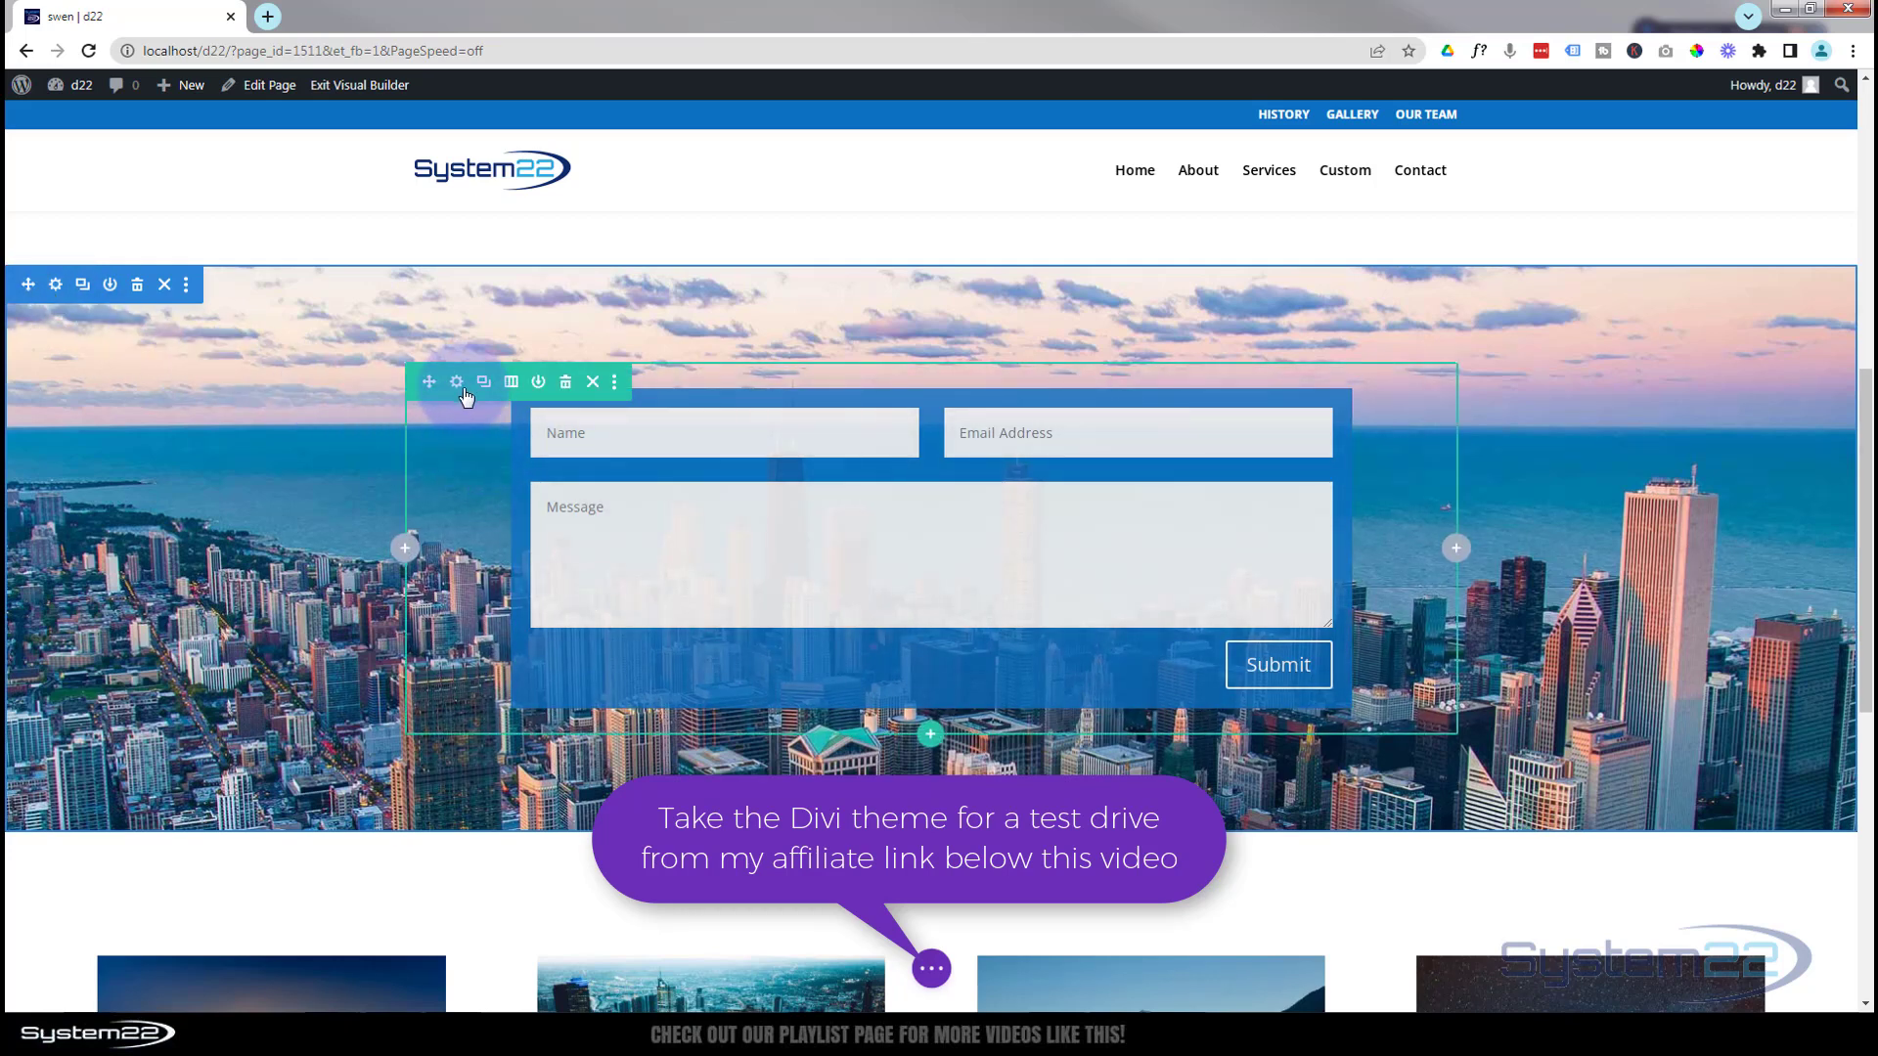
mouse_move(885, 494)
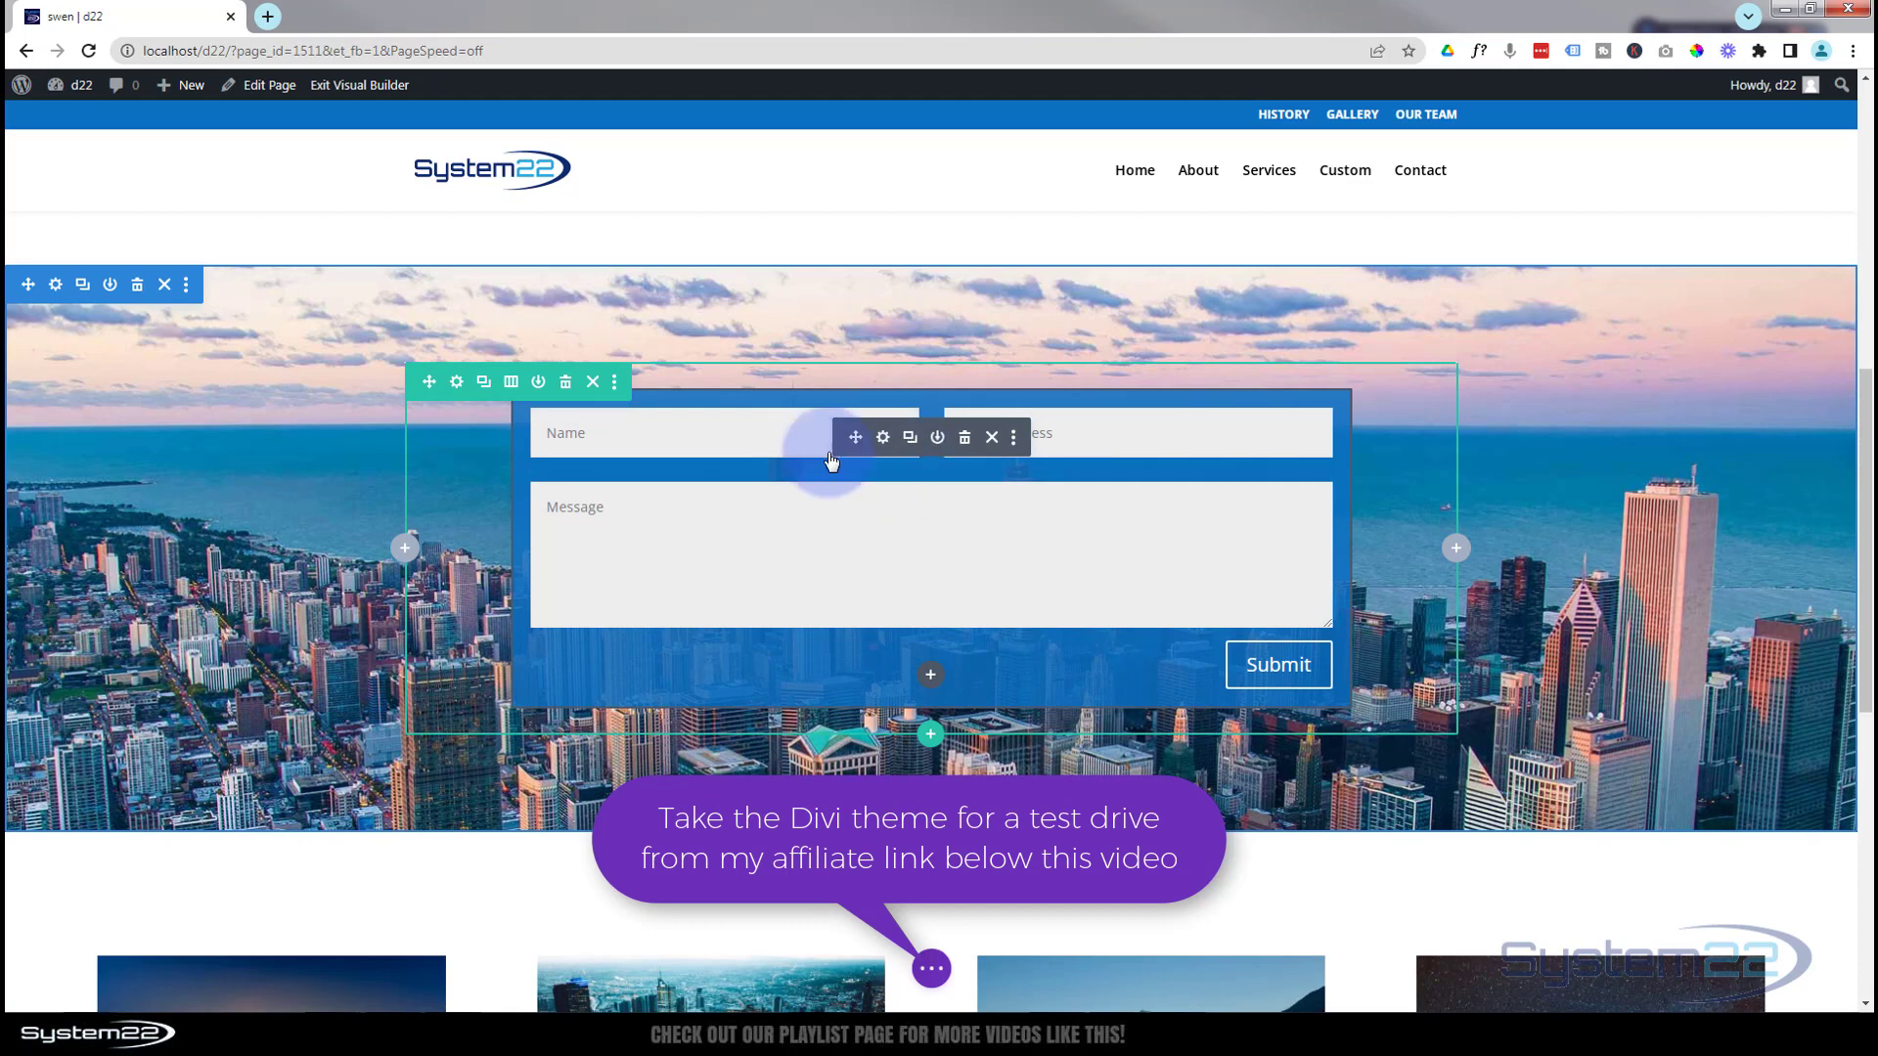
left_click(138, 289)
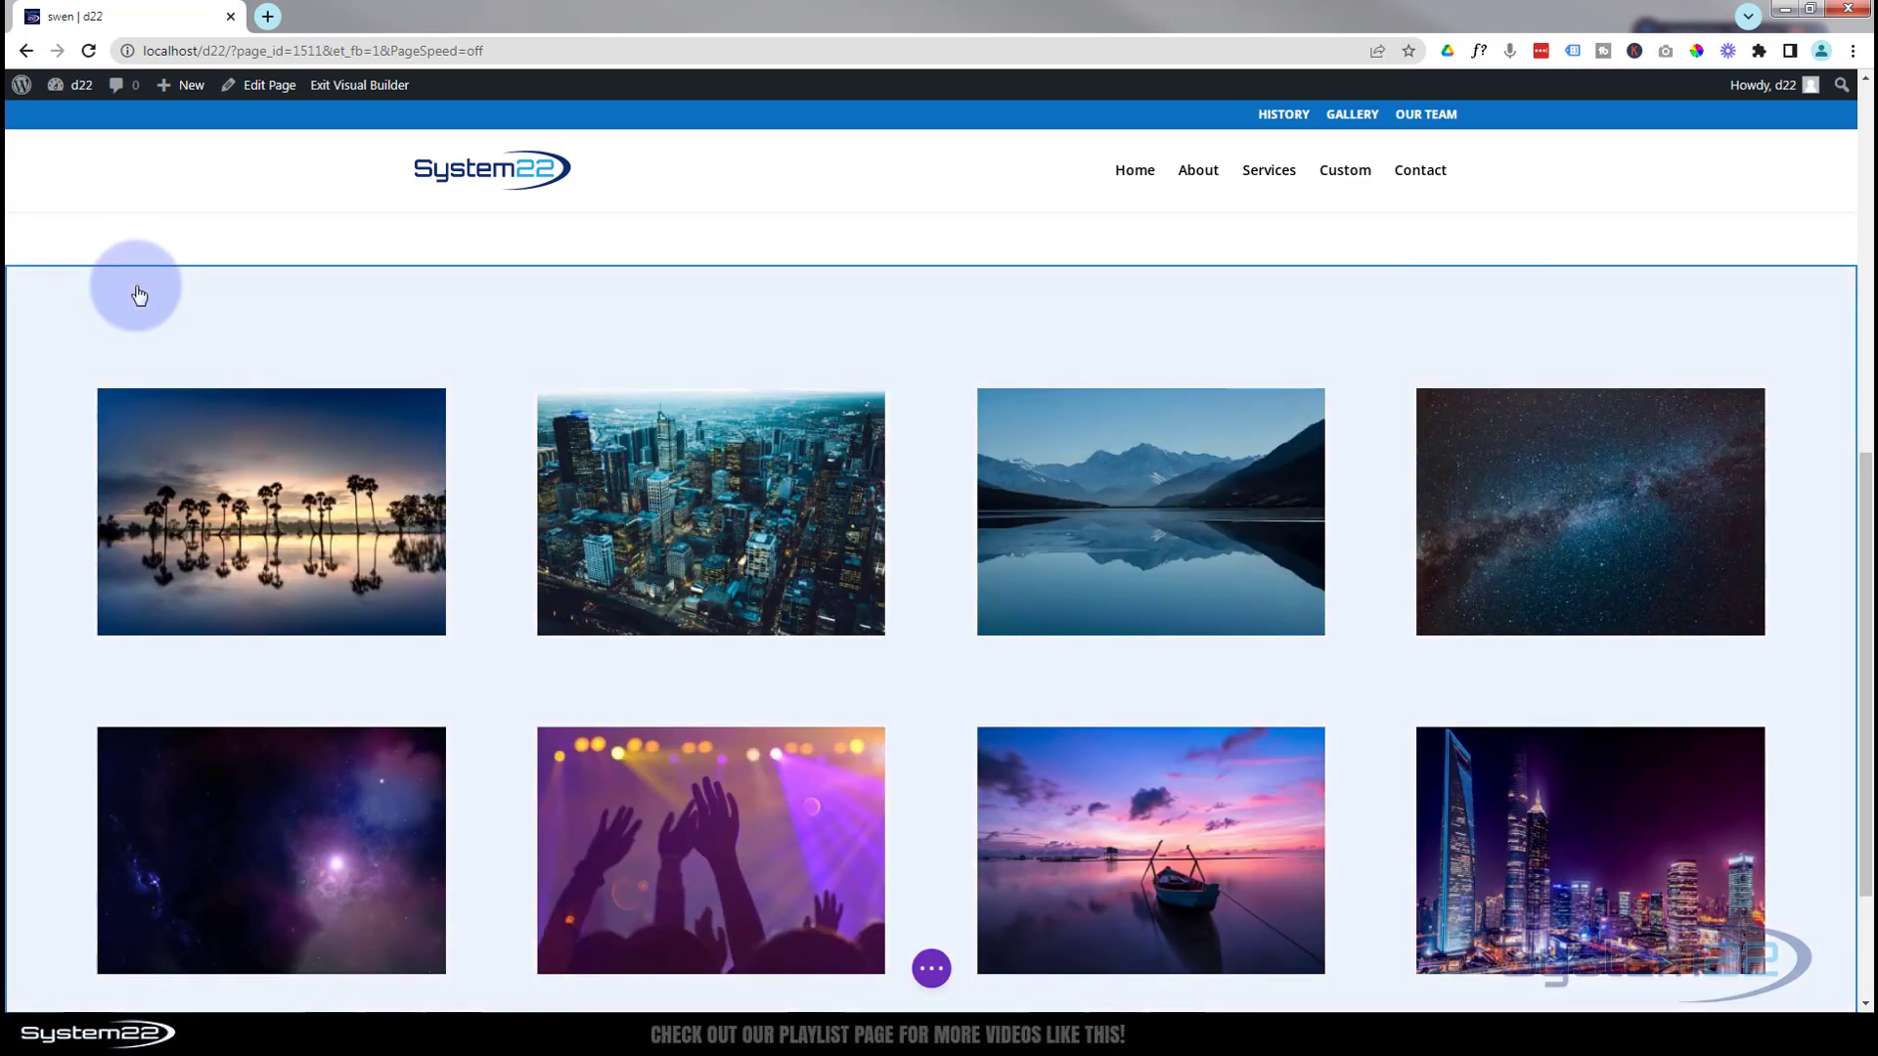
scroll(512, 390, "up", 2)
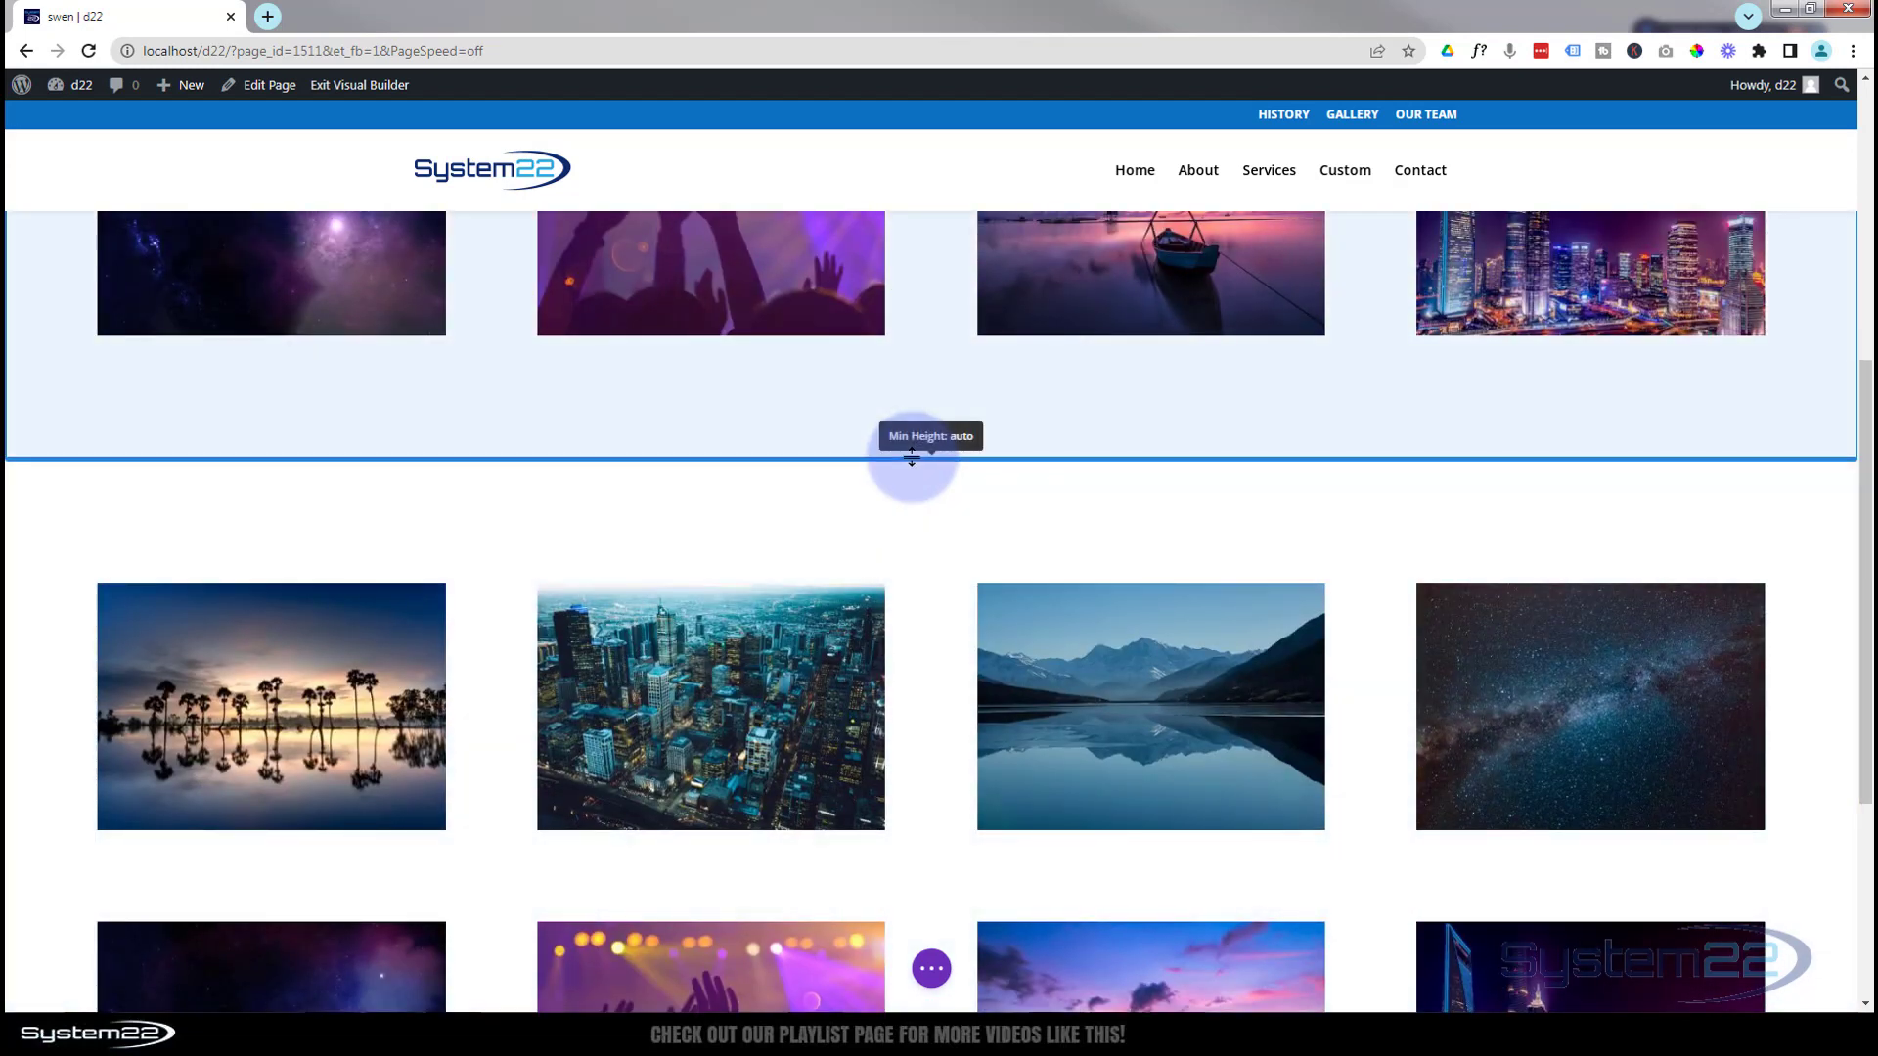
left_click(911, 457)
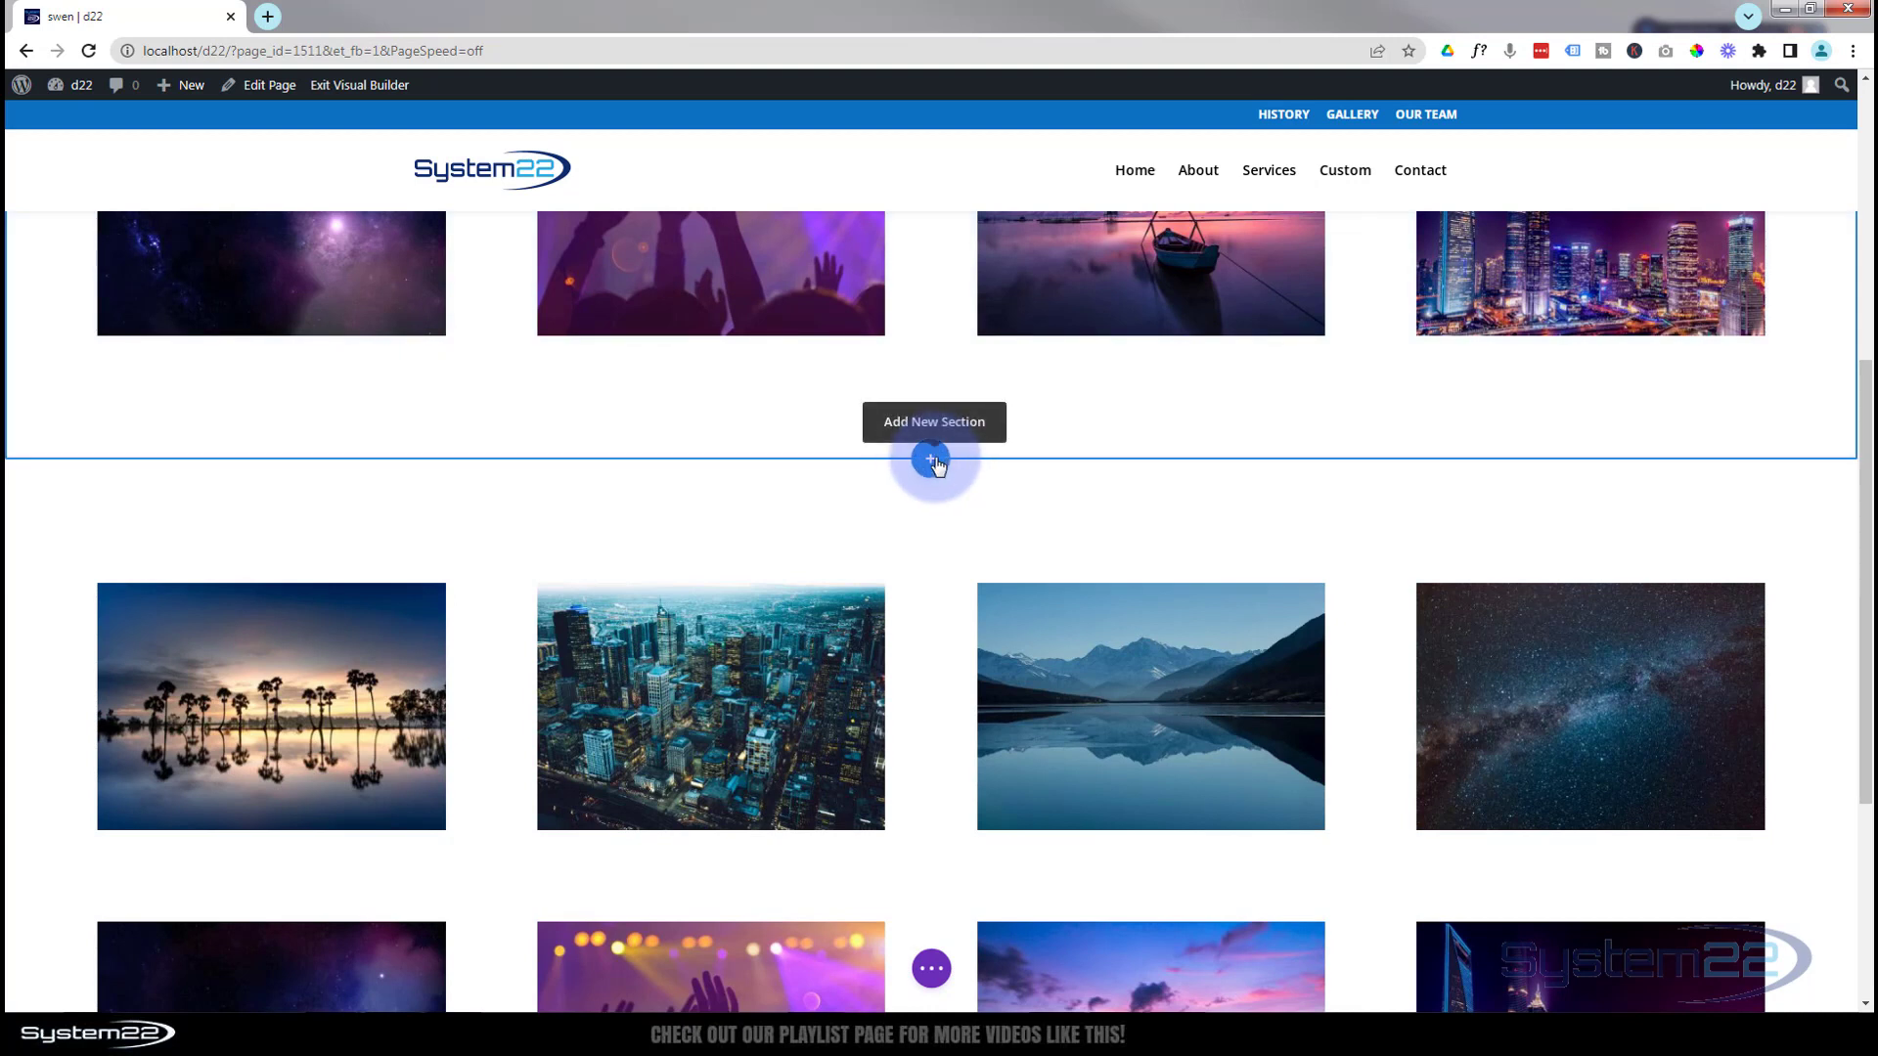
Insert a regular section with a one-column row and a Contact Form module below the gallery
left_click(934, 461)
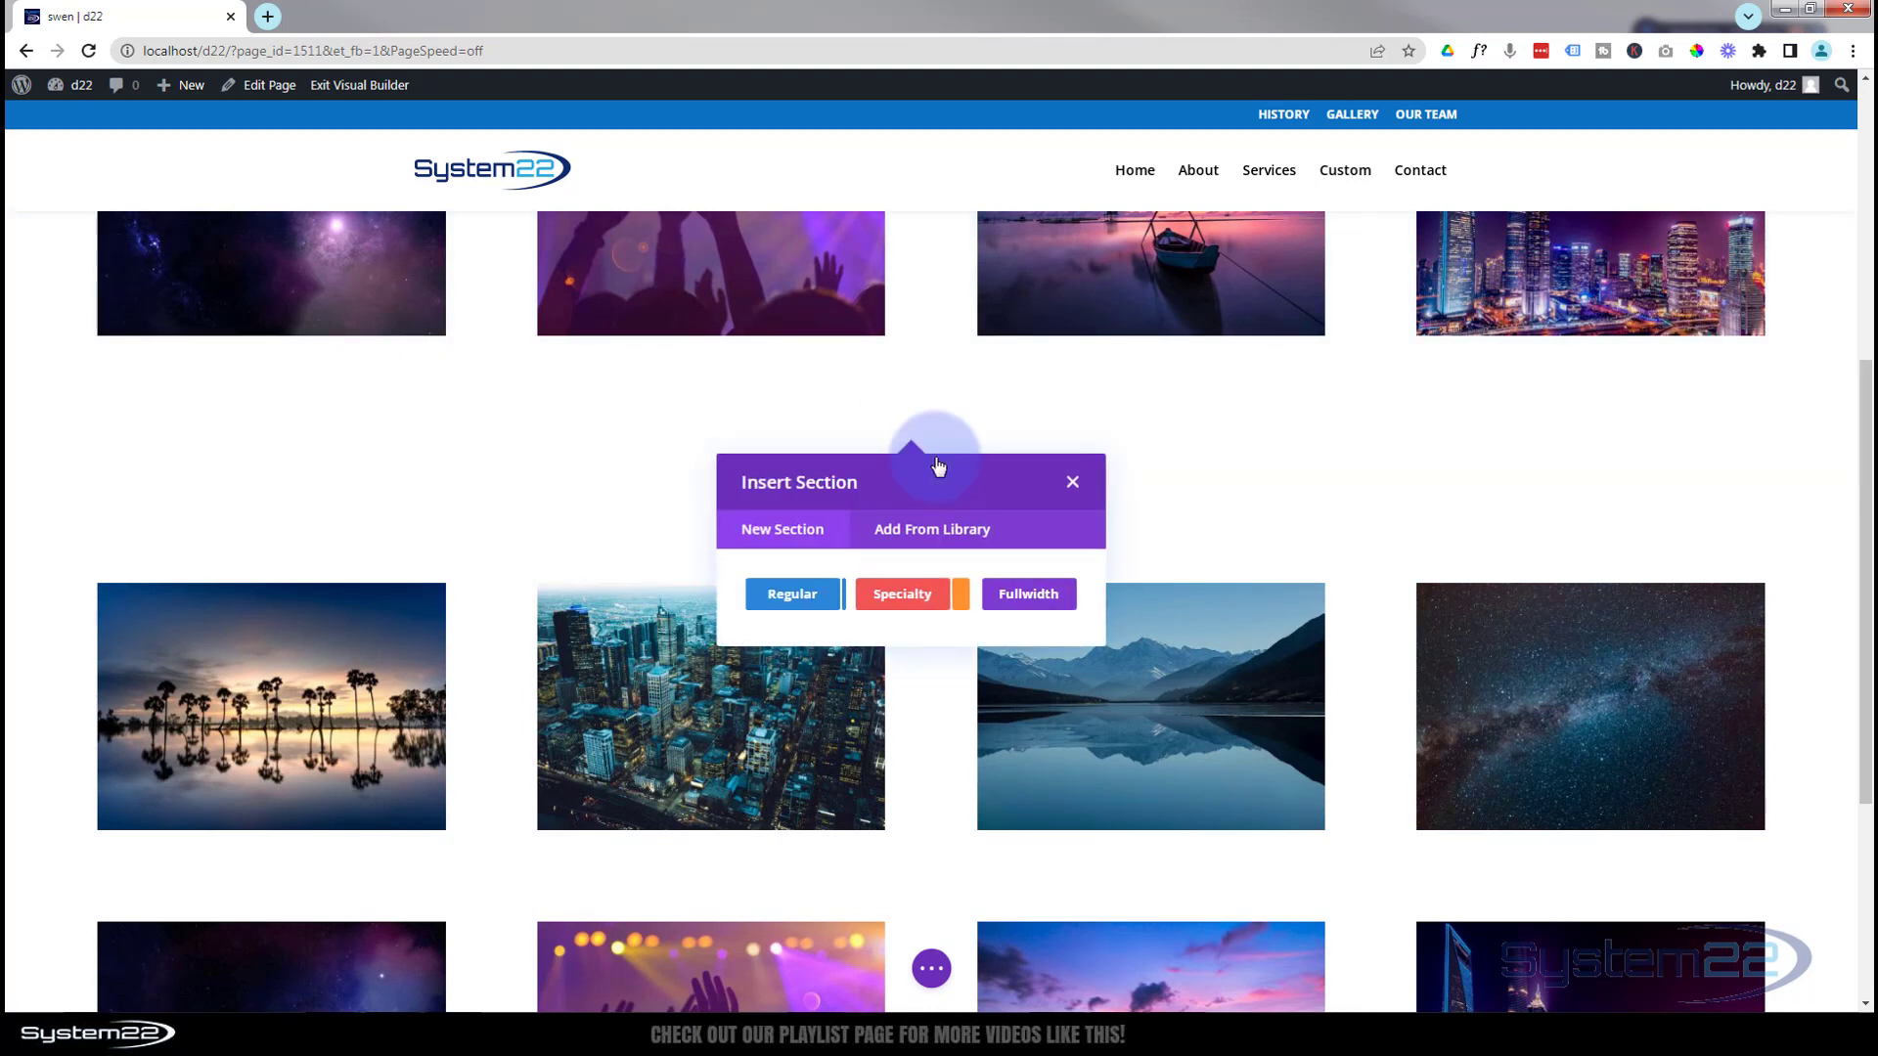
left_click(783, 614)
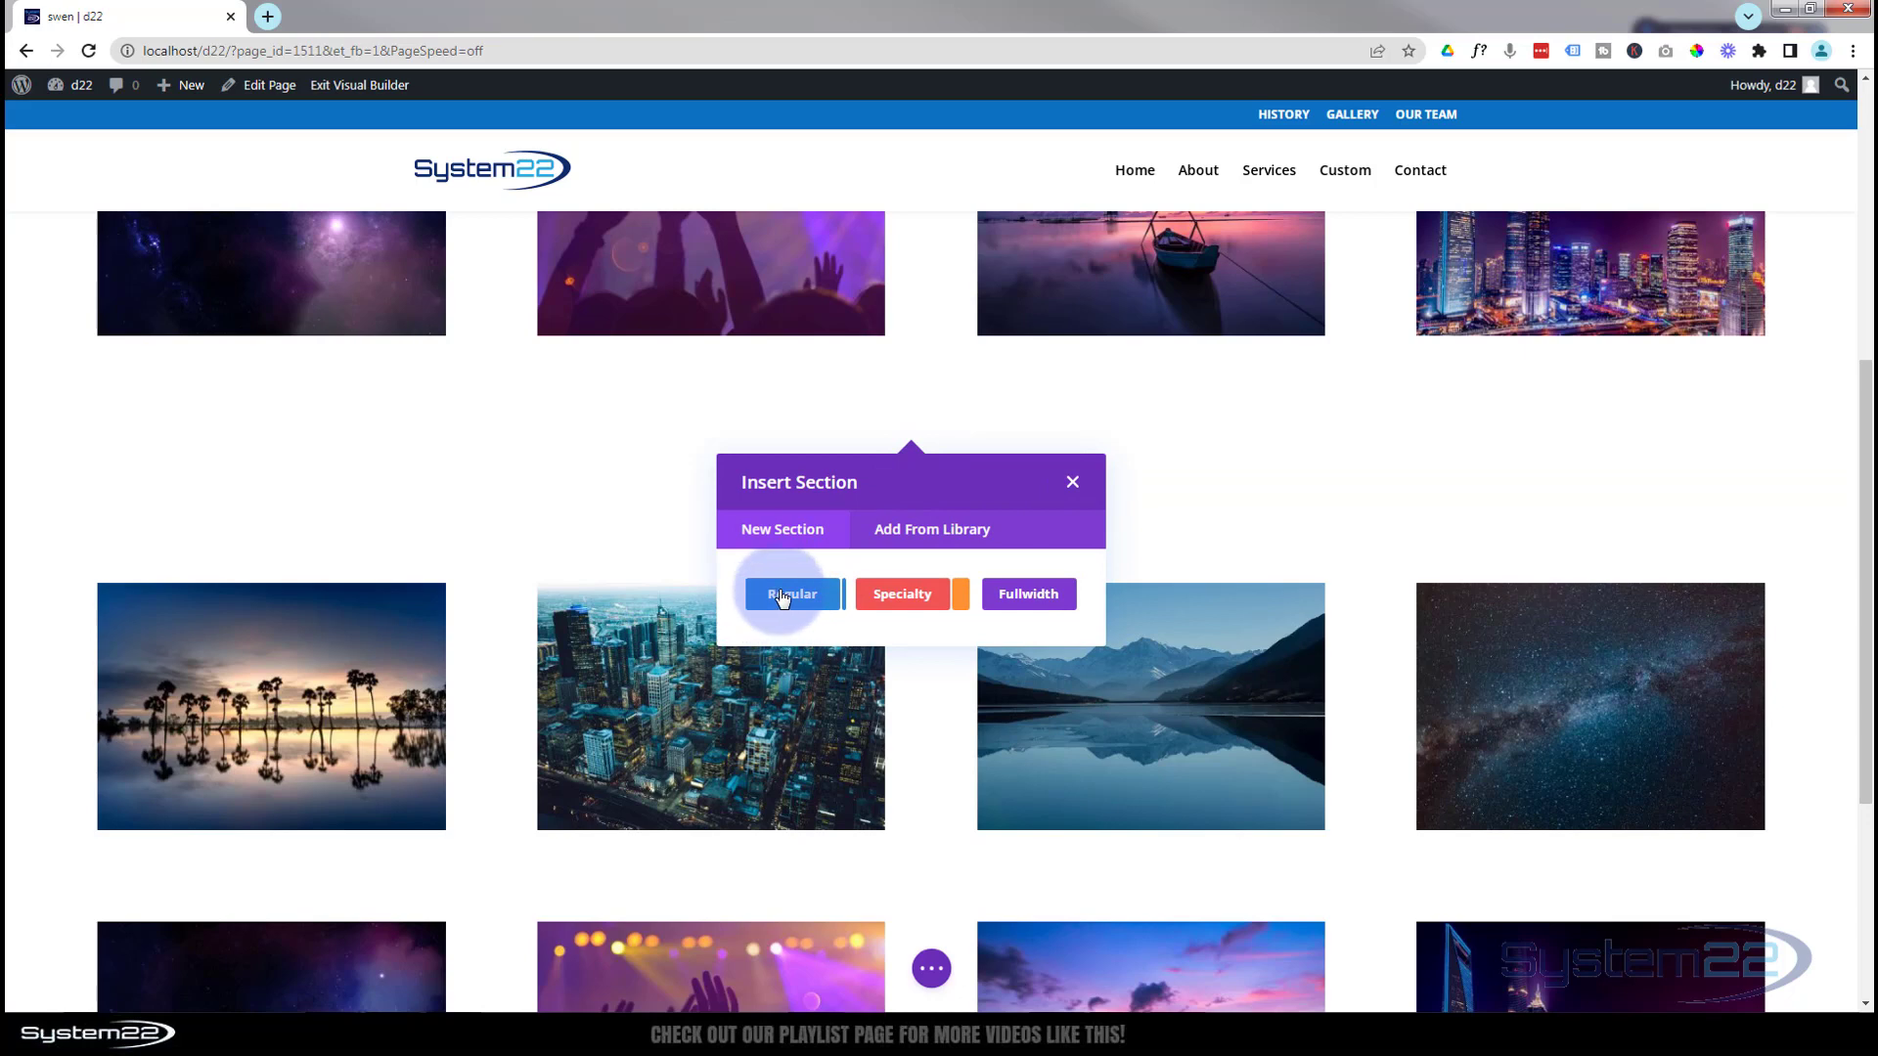
left_click(787, 595)
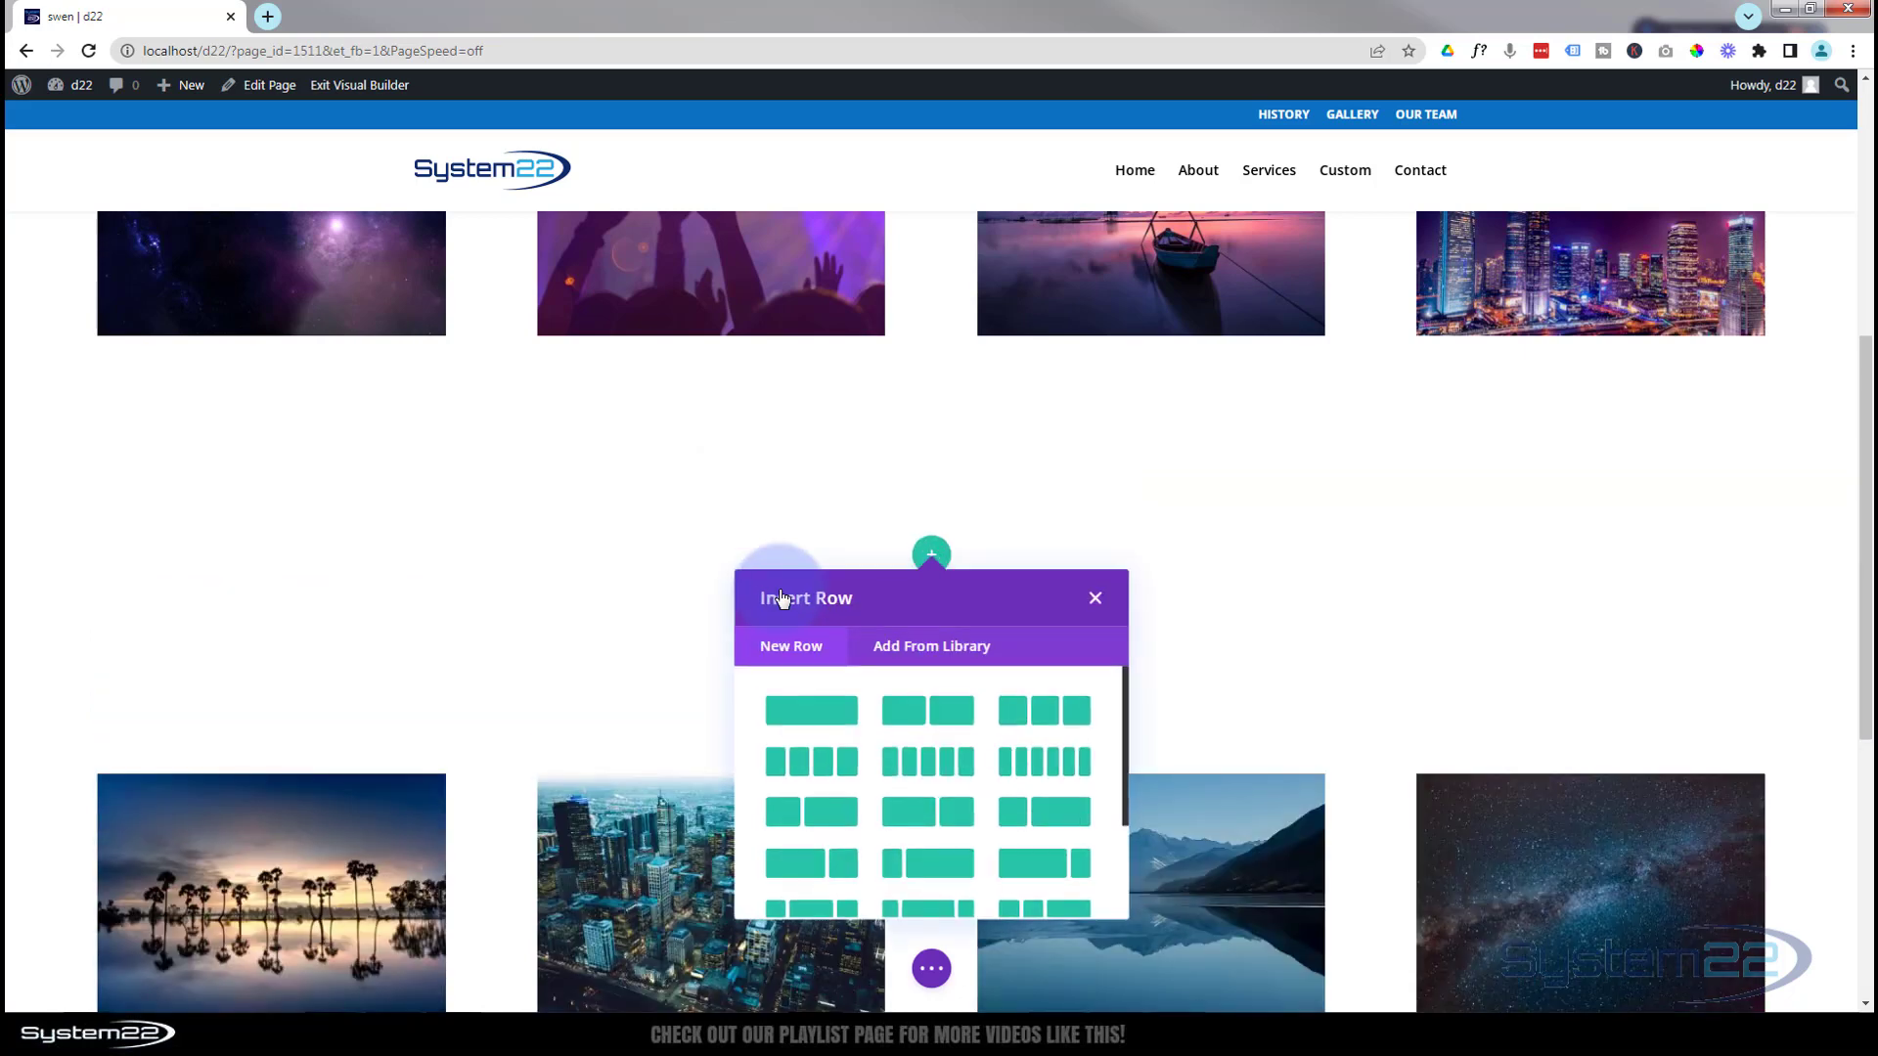
left_click(819, 715)
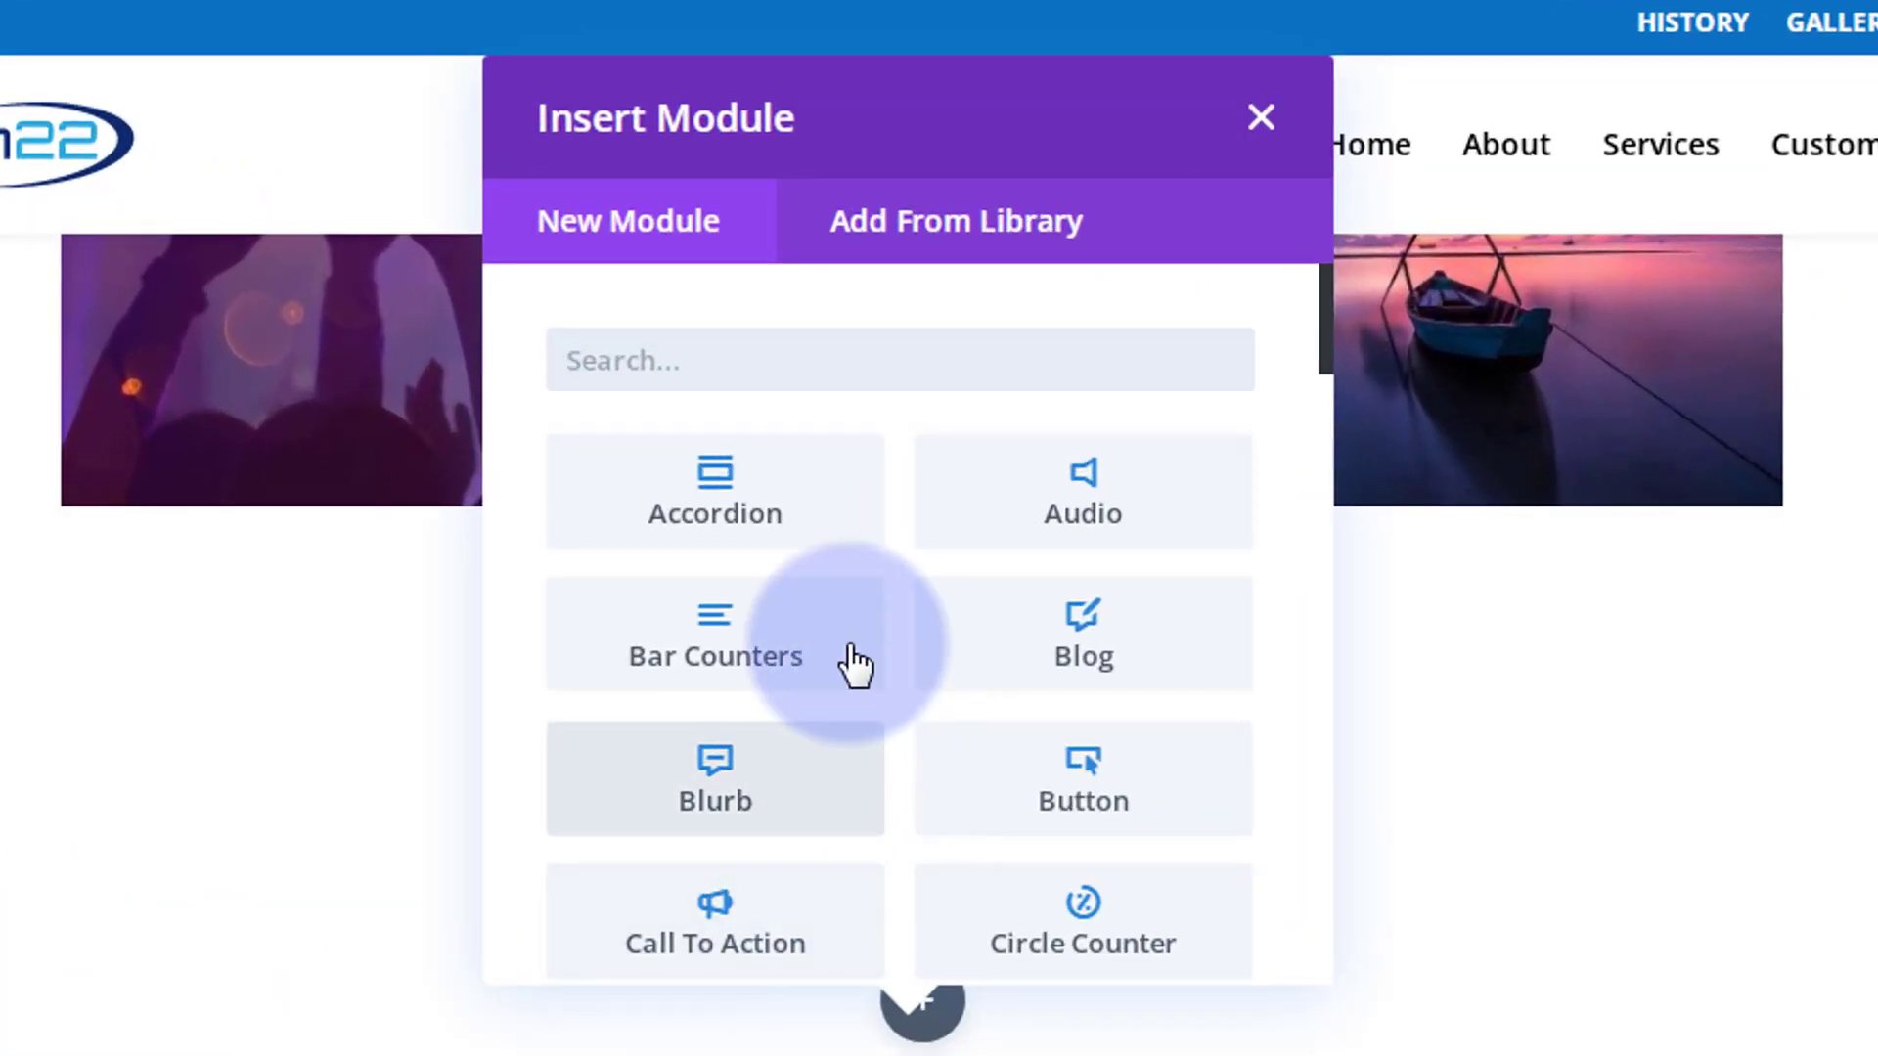
scroll(847, 658, "down", 10)
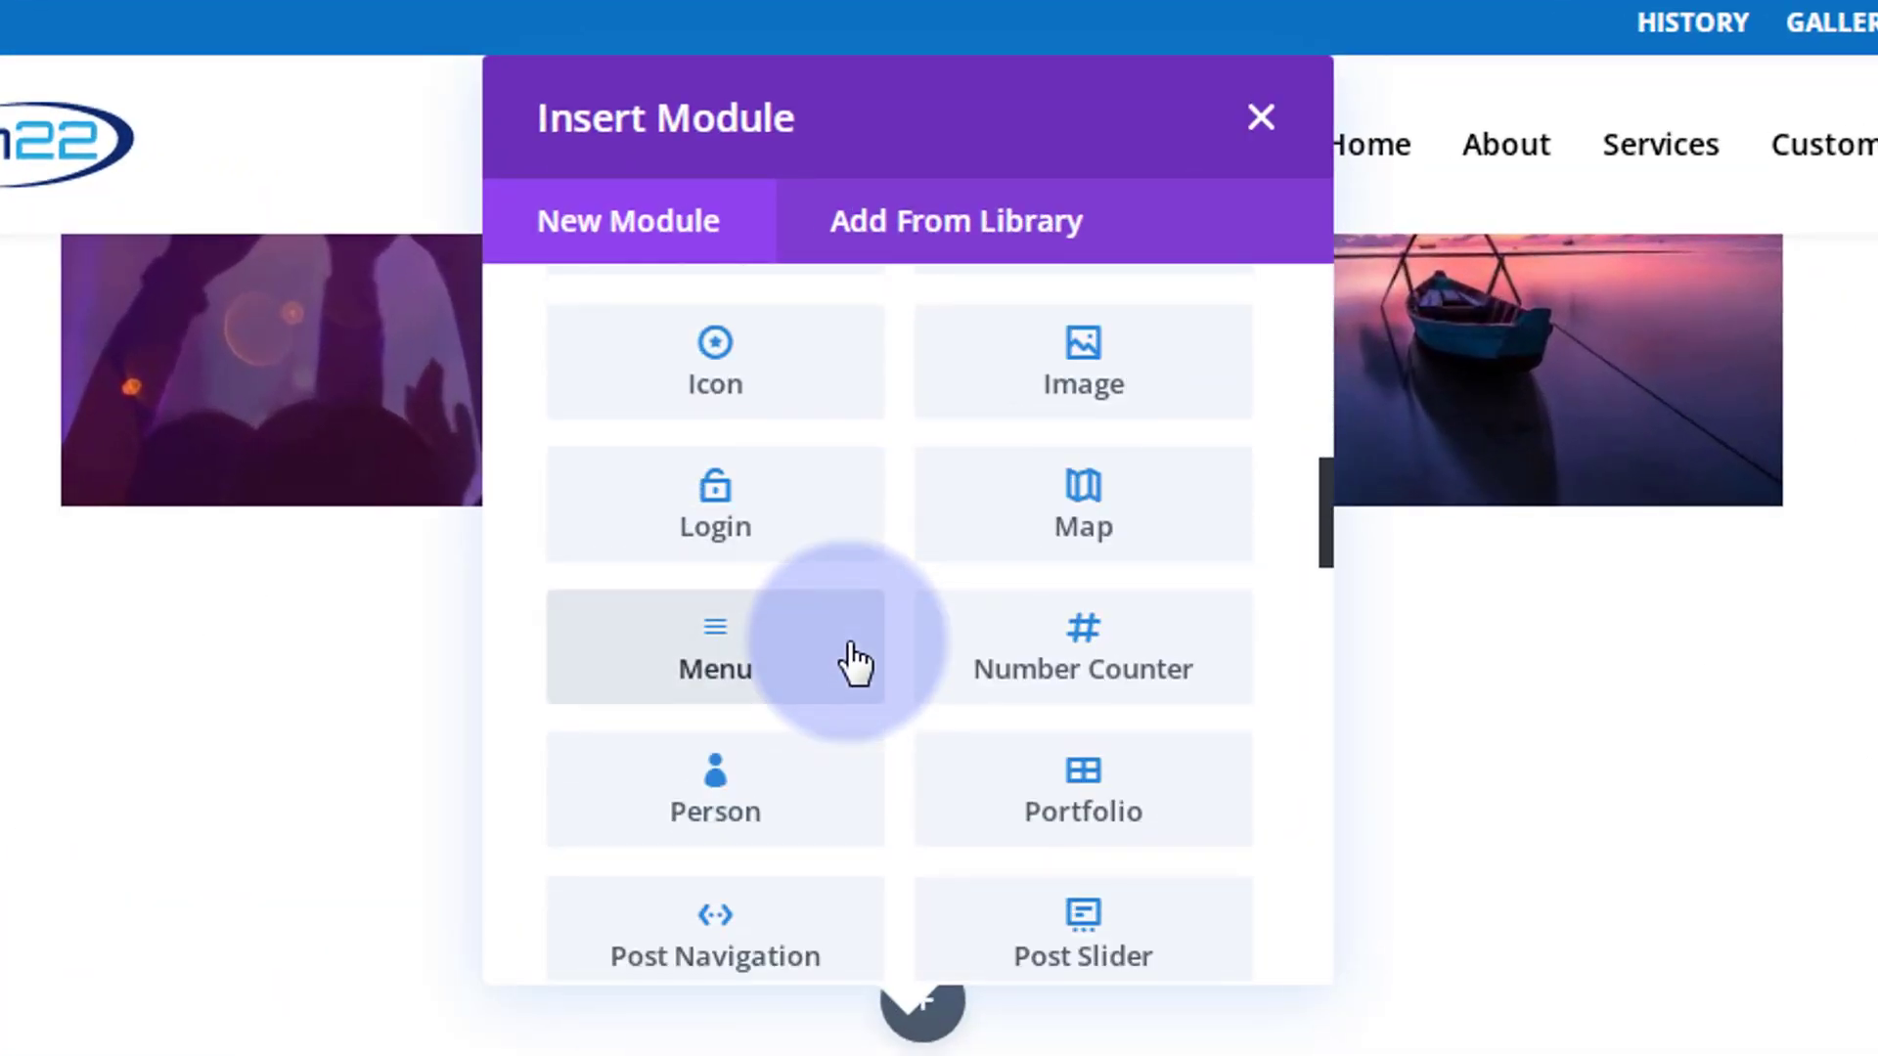
scroll(853, 665, "down", 4)
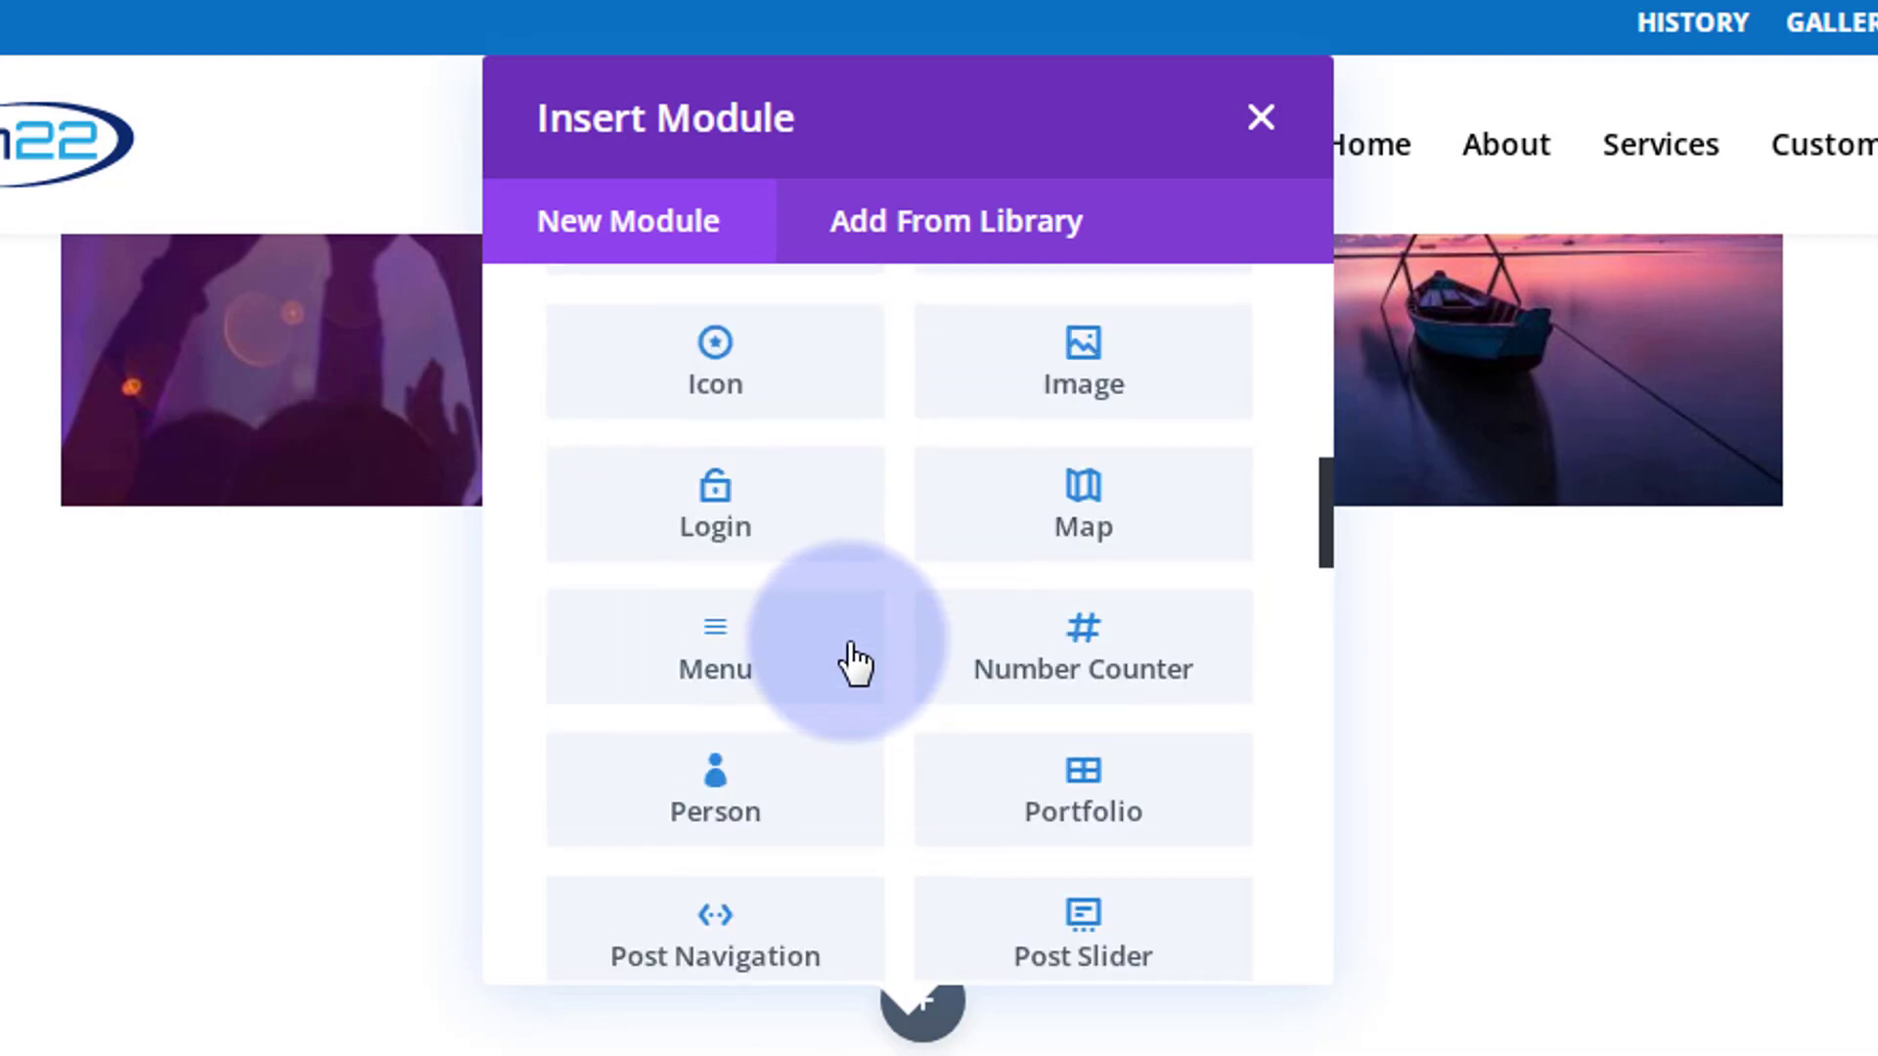
scroll(853, 663, "up", 4)
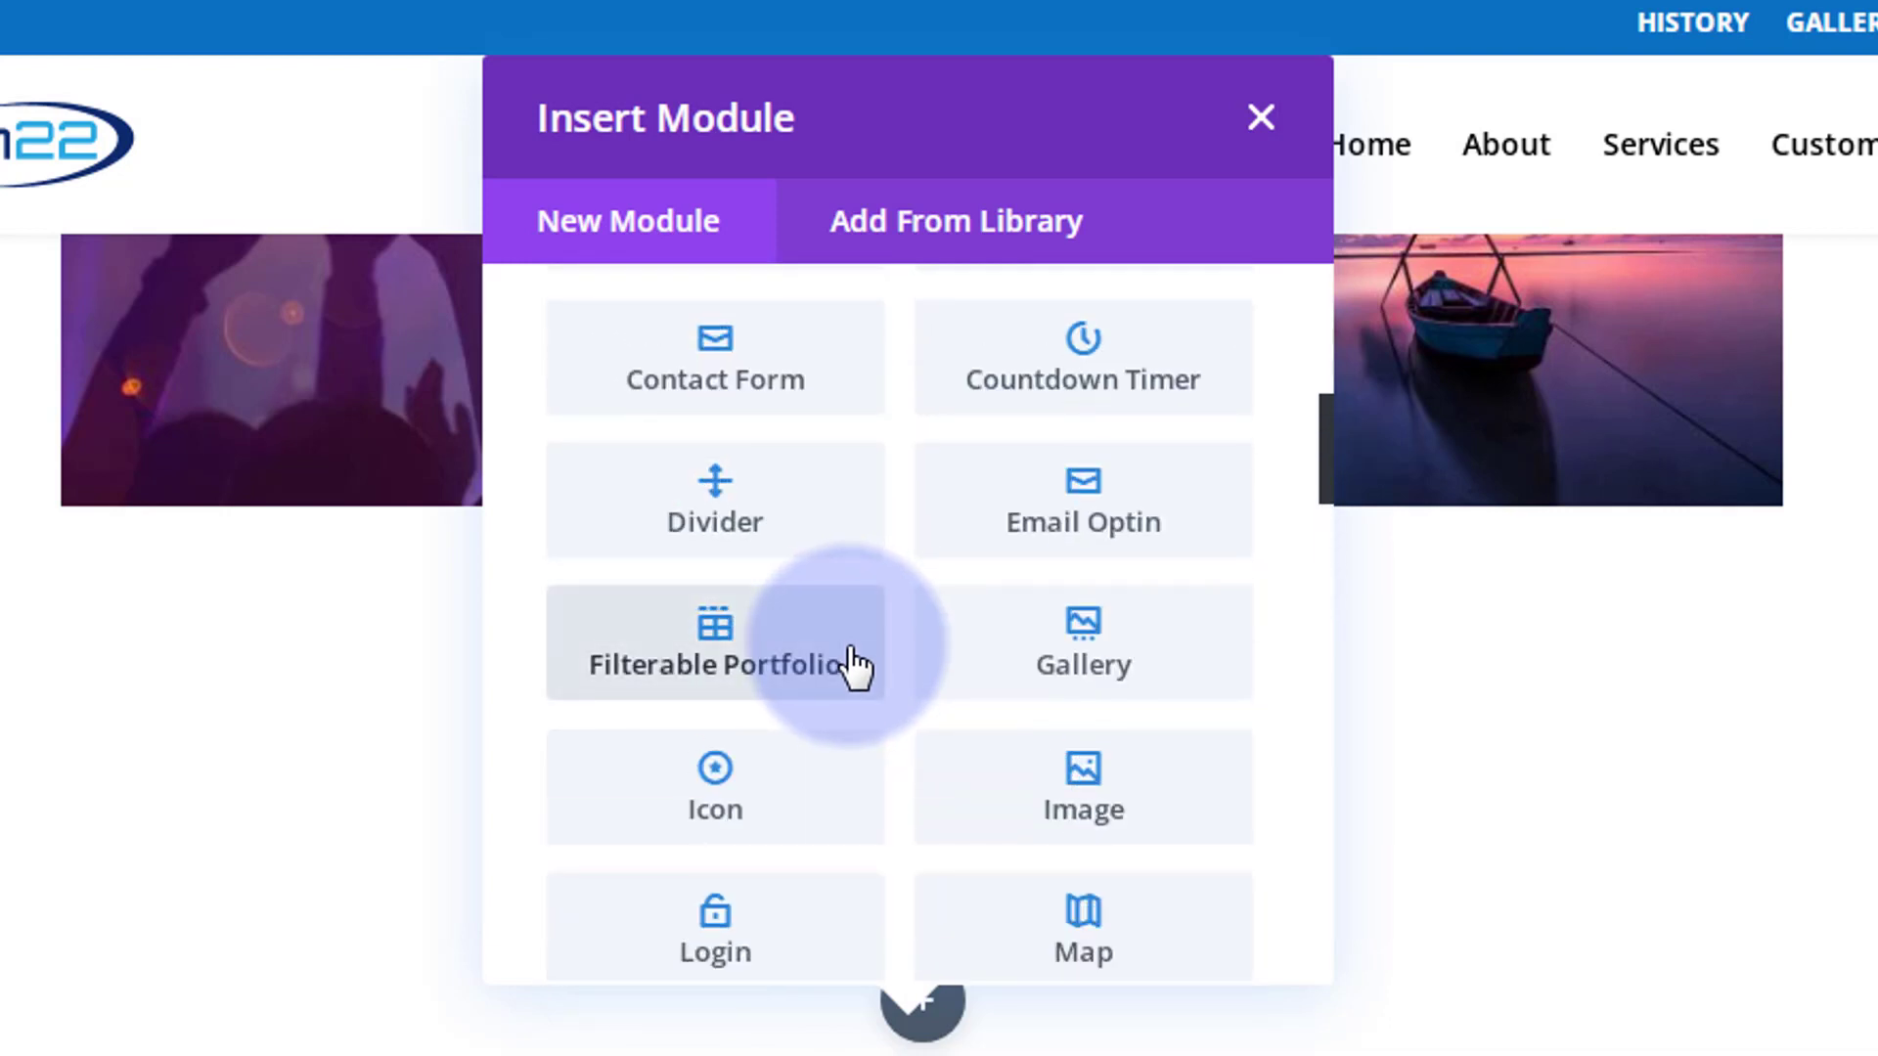
scroll(852, 663, "up", 4)
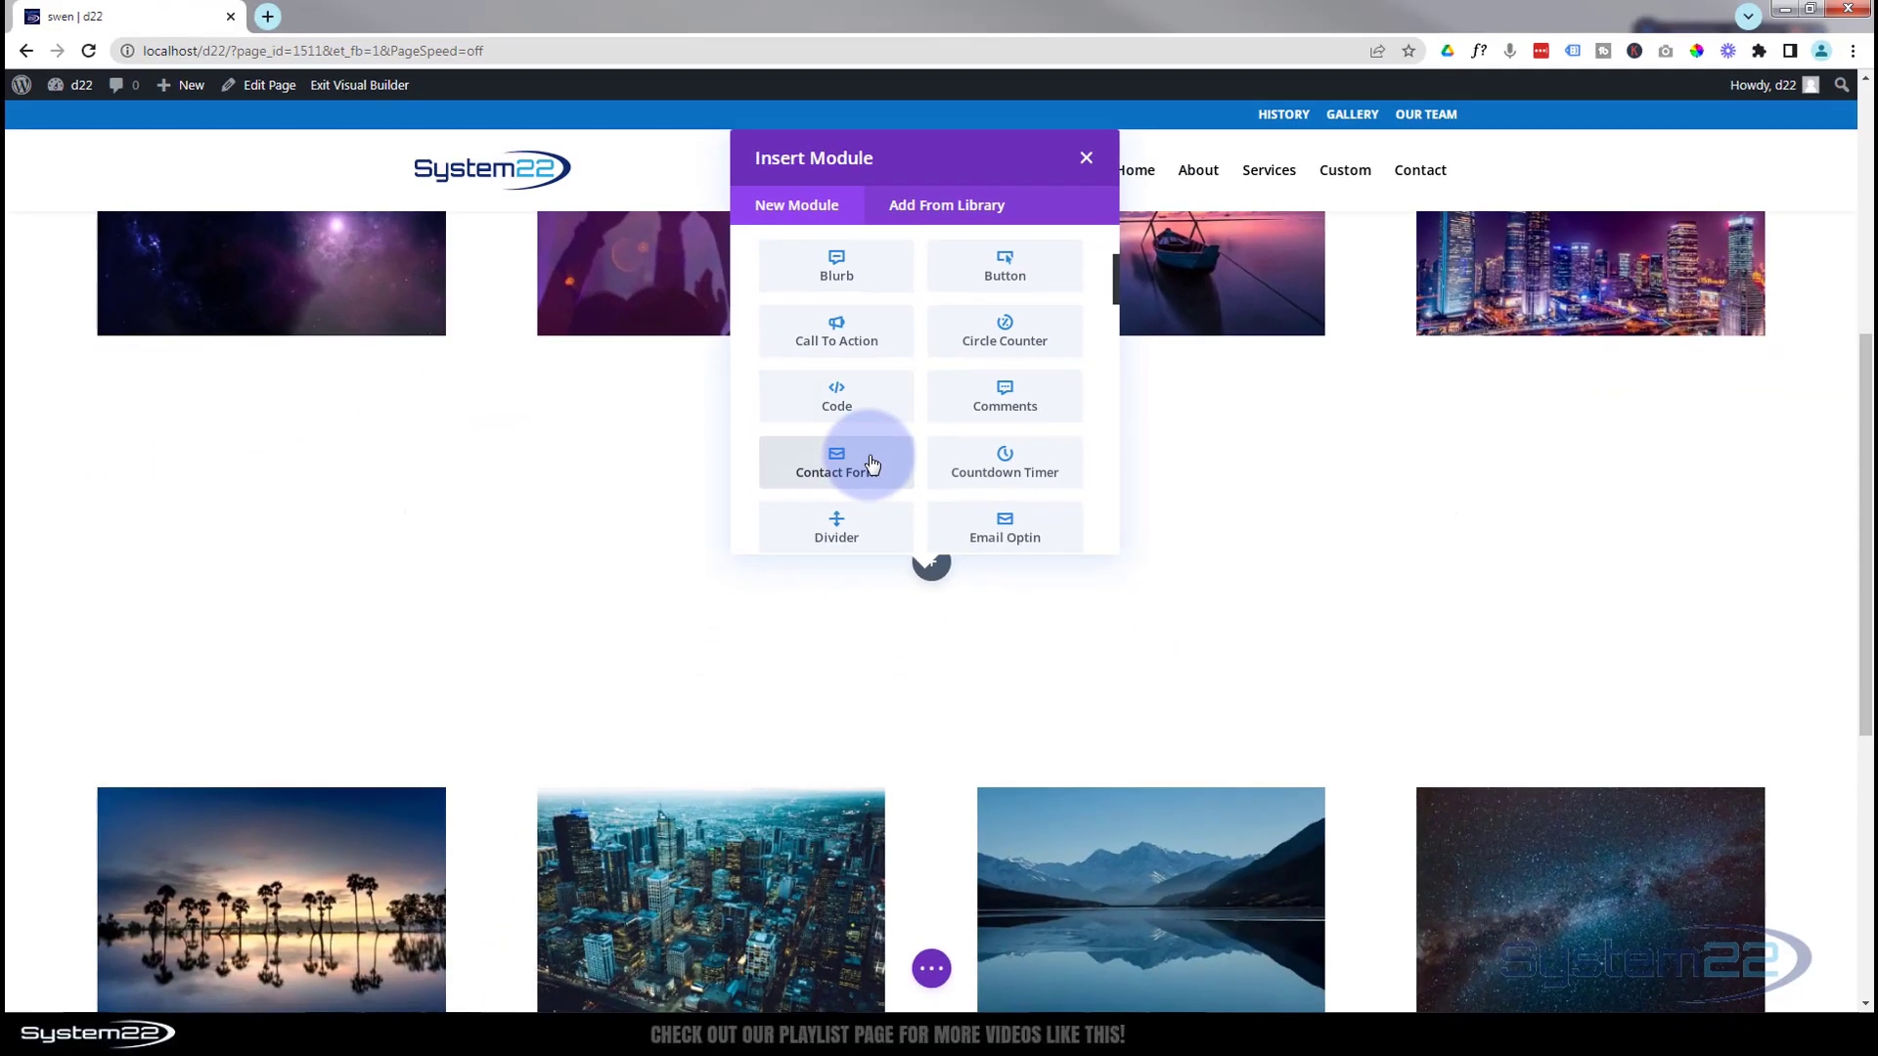
left_click(872, 463)
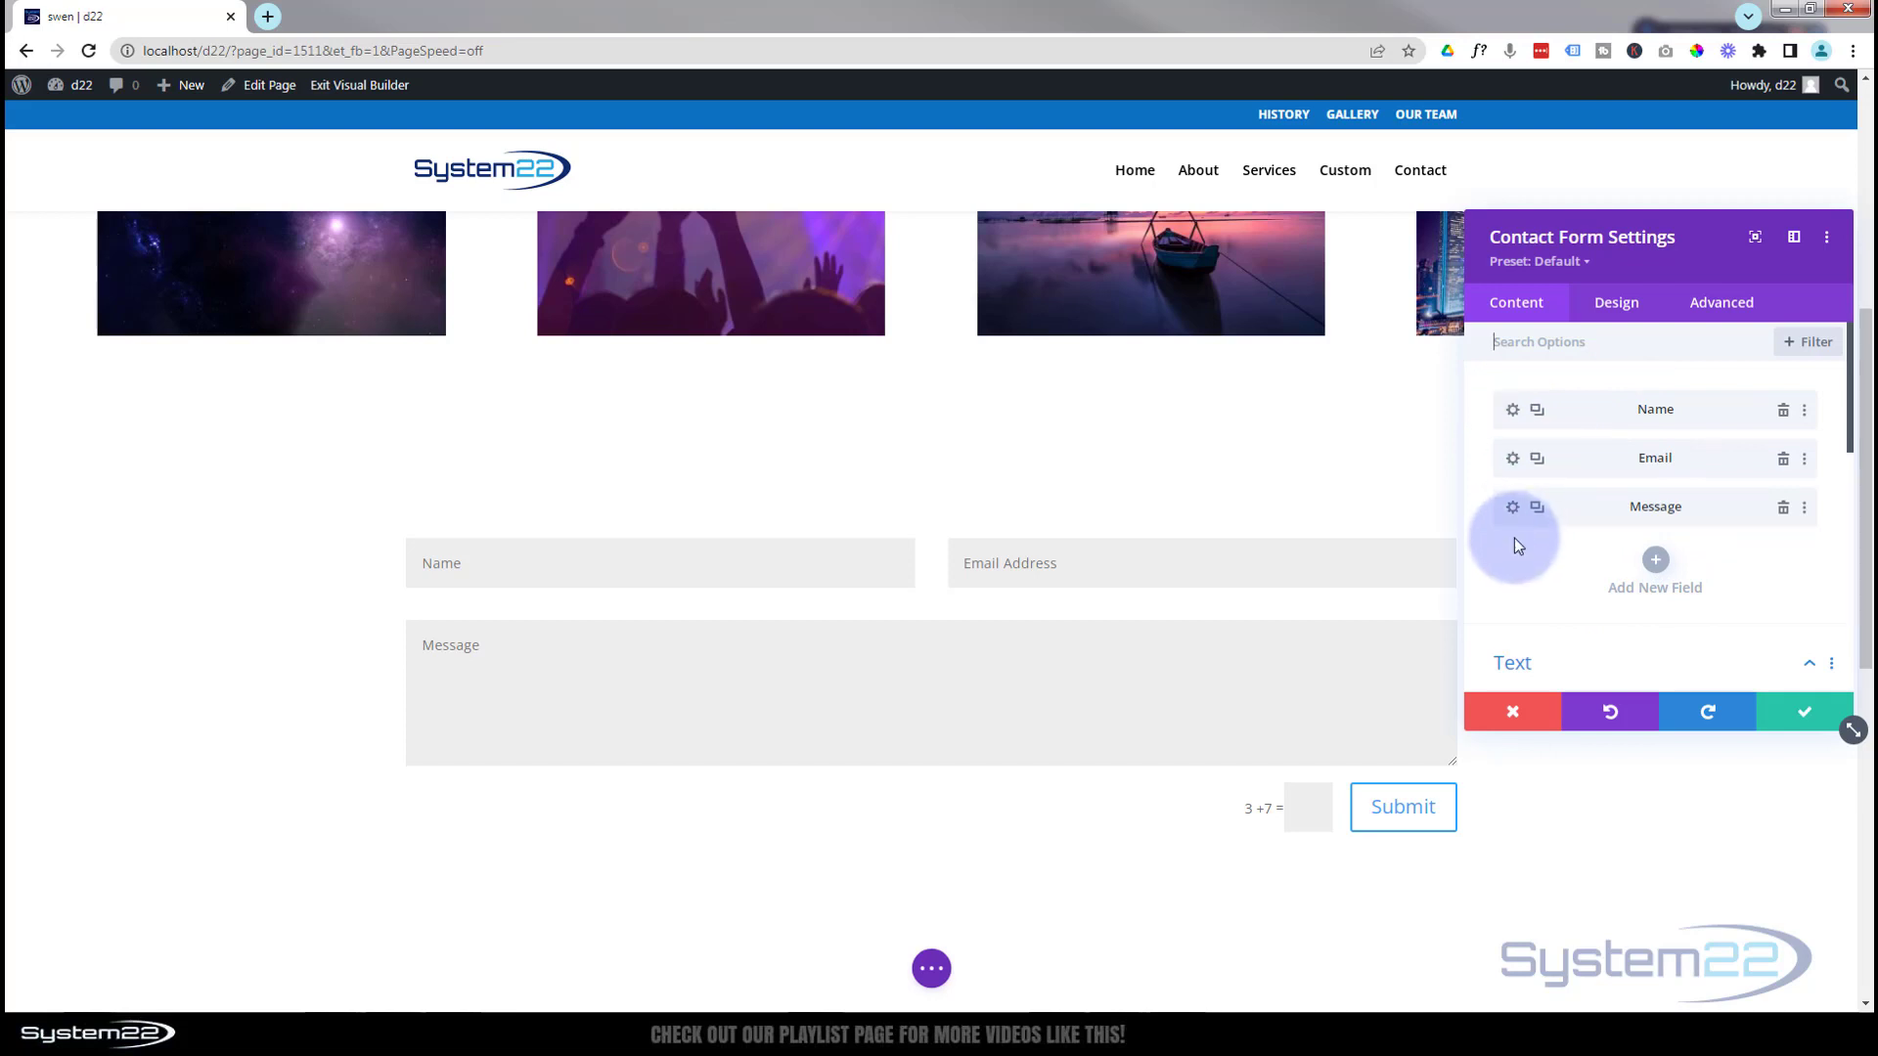
Enter 'Message Sent!' as the contact form's Success Message text
scroll(1516, 532, "down", 2)
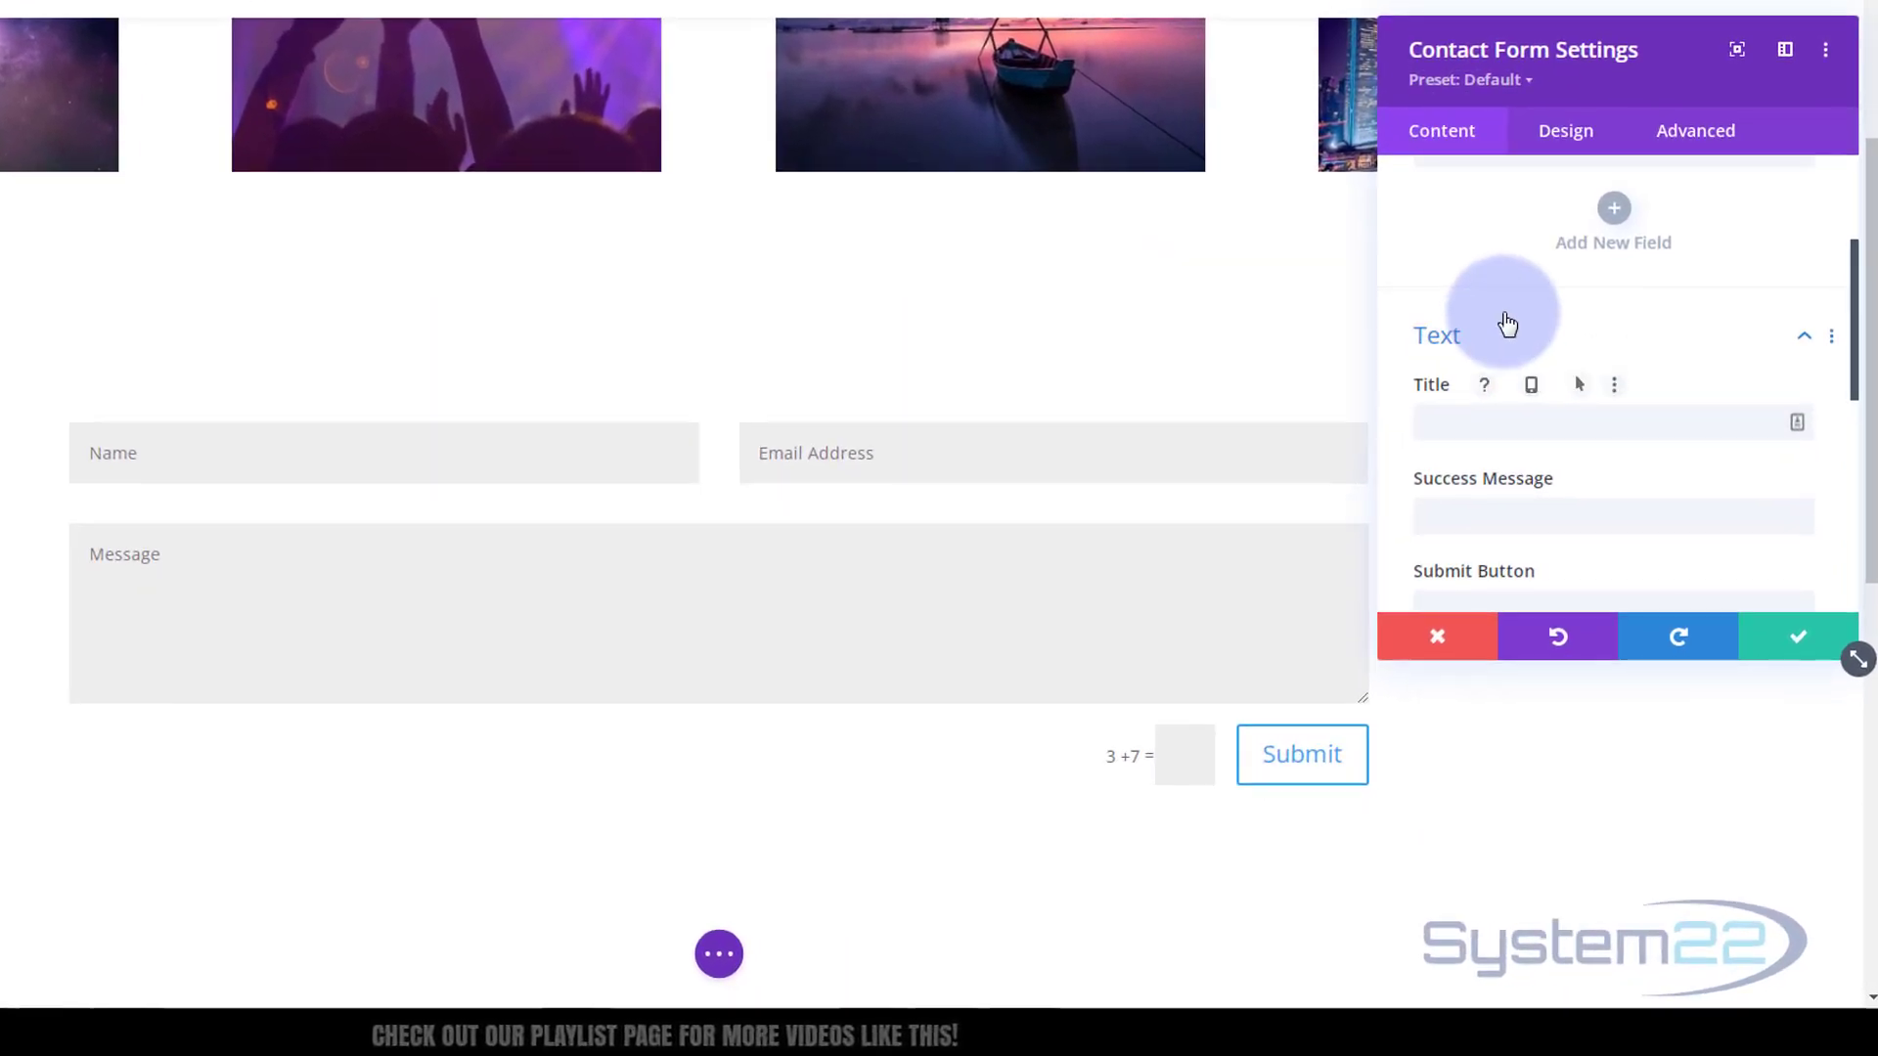
left_click(1464, 436)
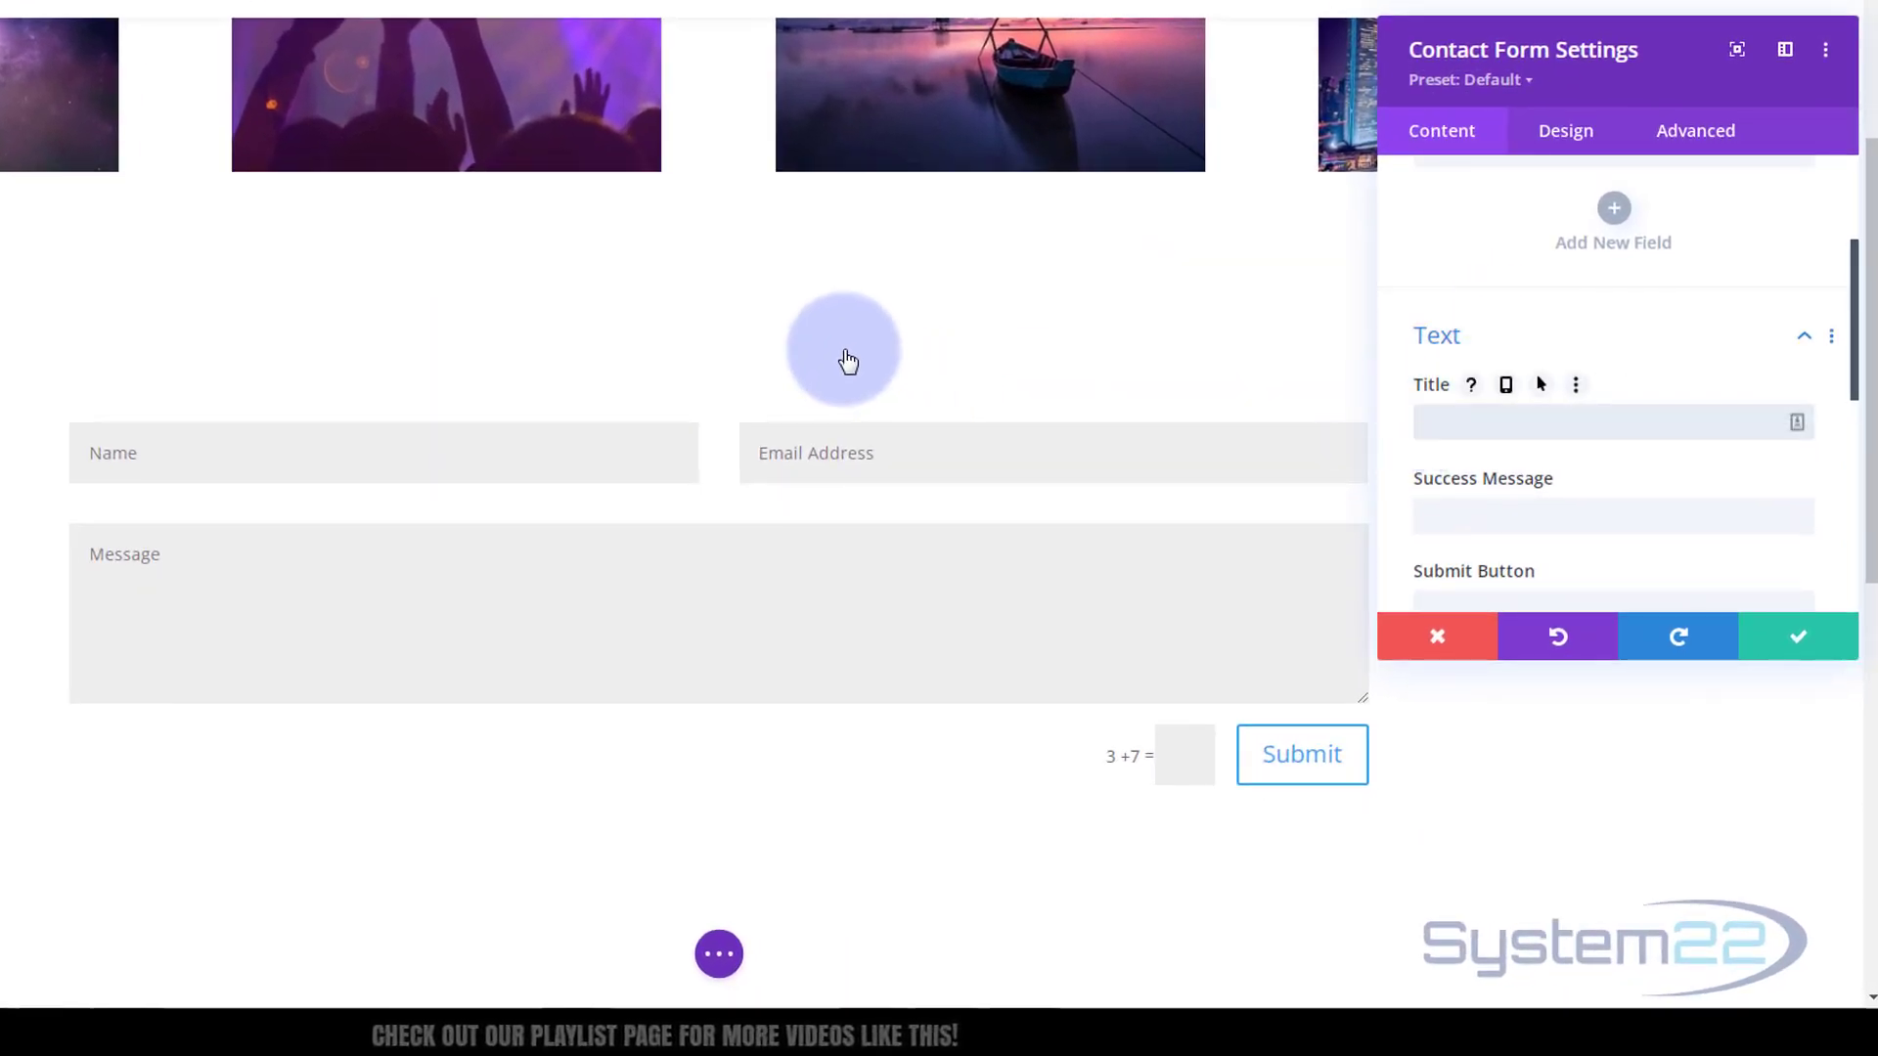
left_click(1450, 514)
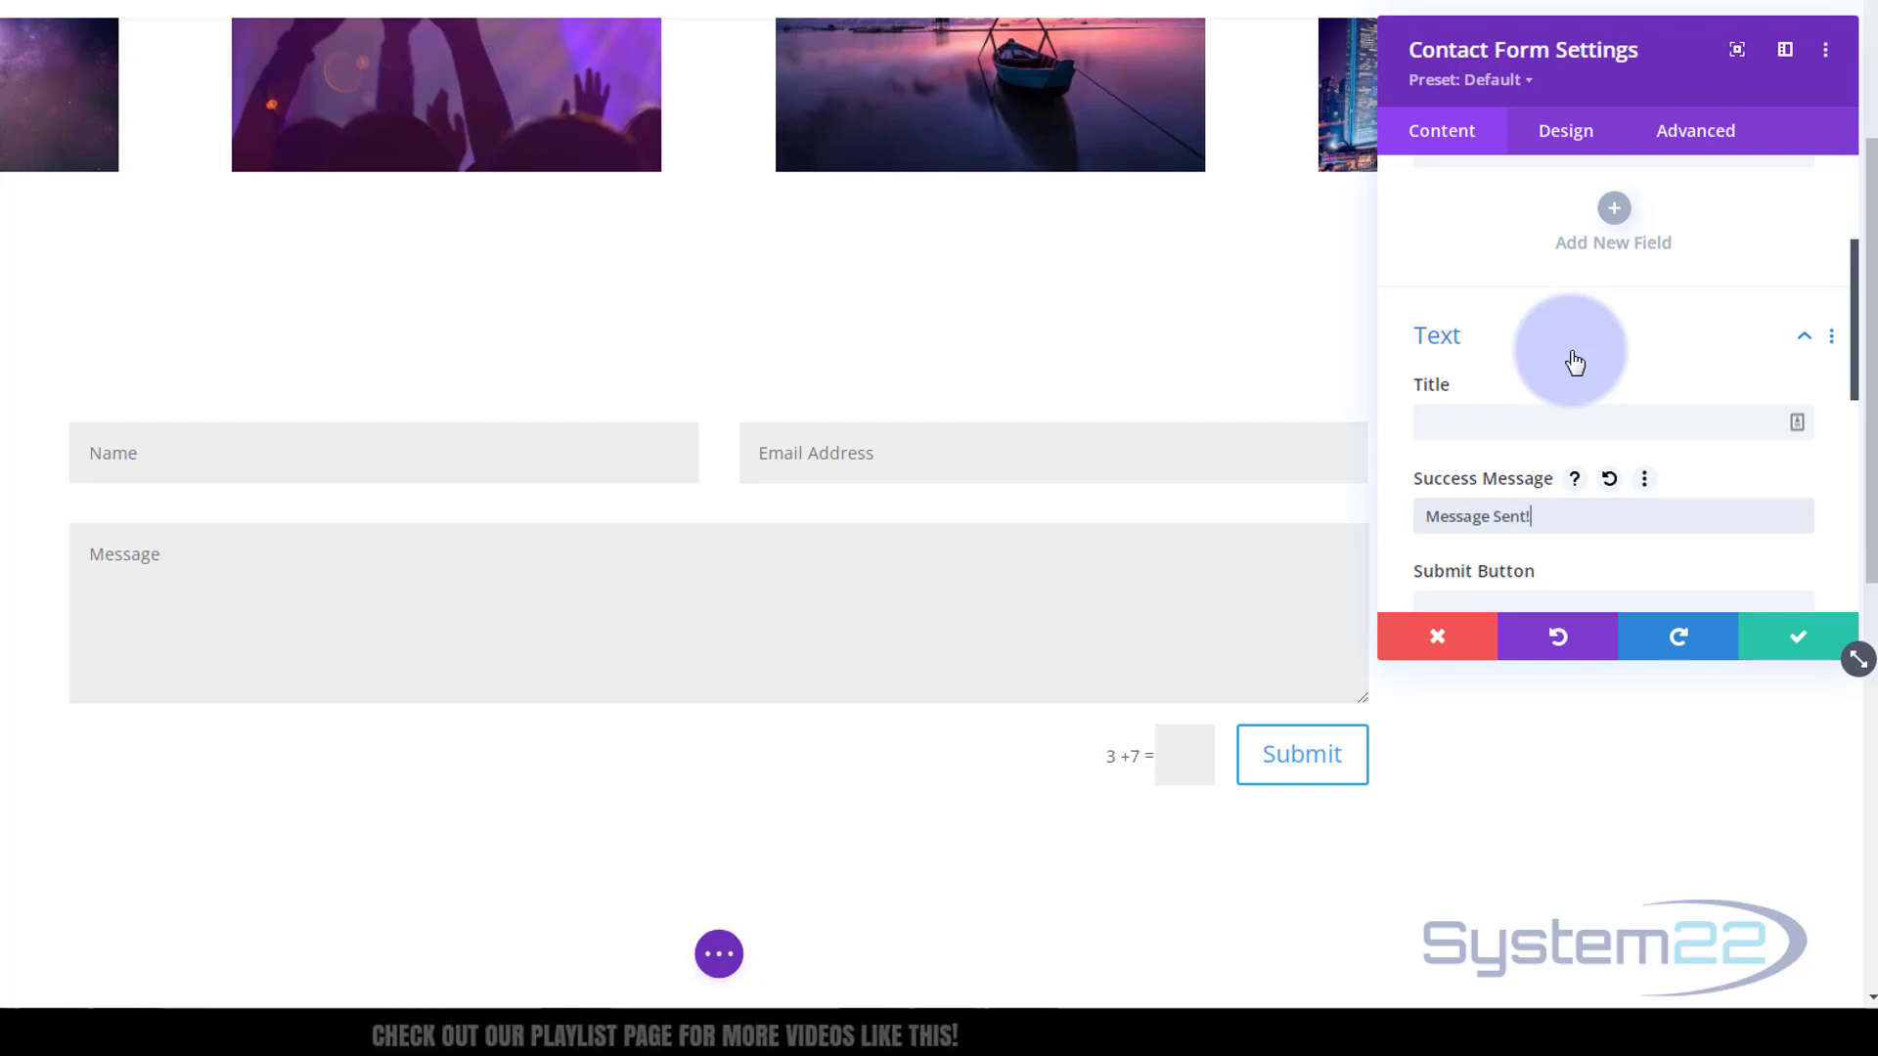
scroll(1627, 274, "down", 3)
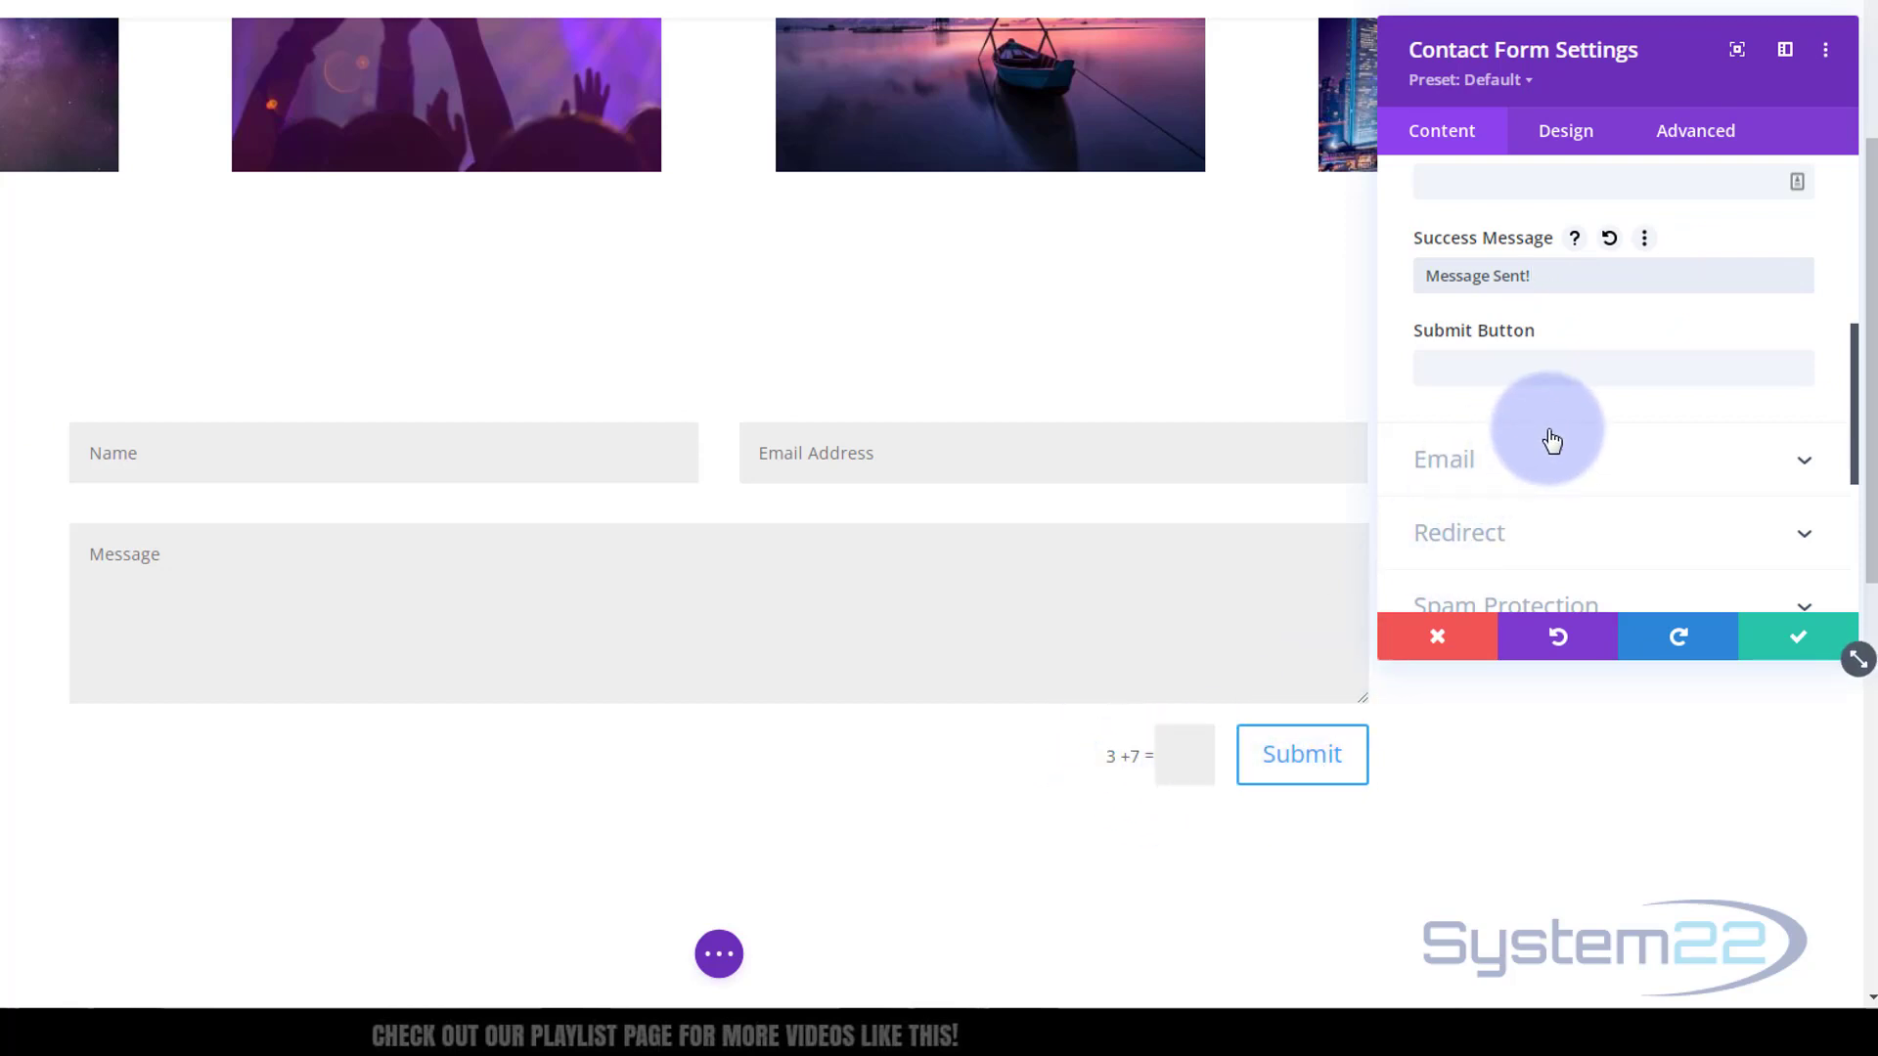
scroll(1557, 431, "down", 1)
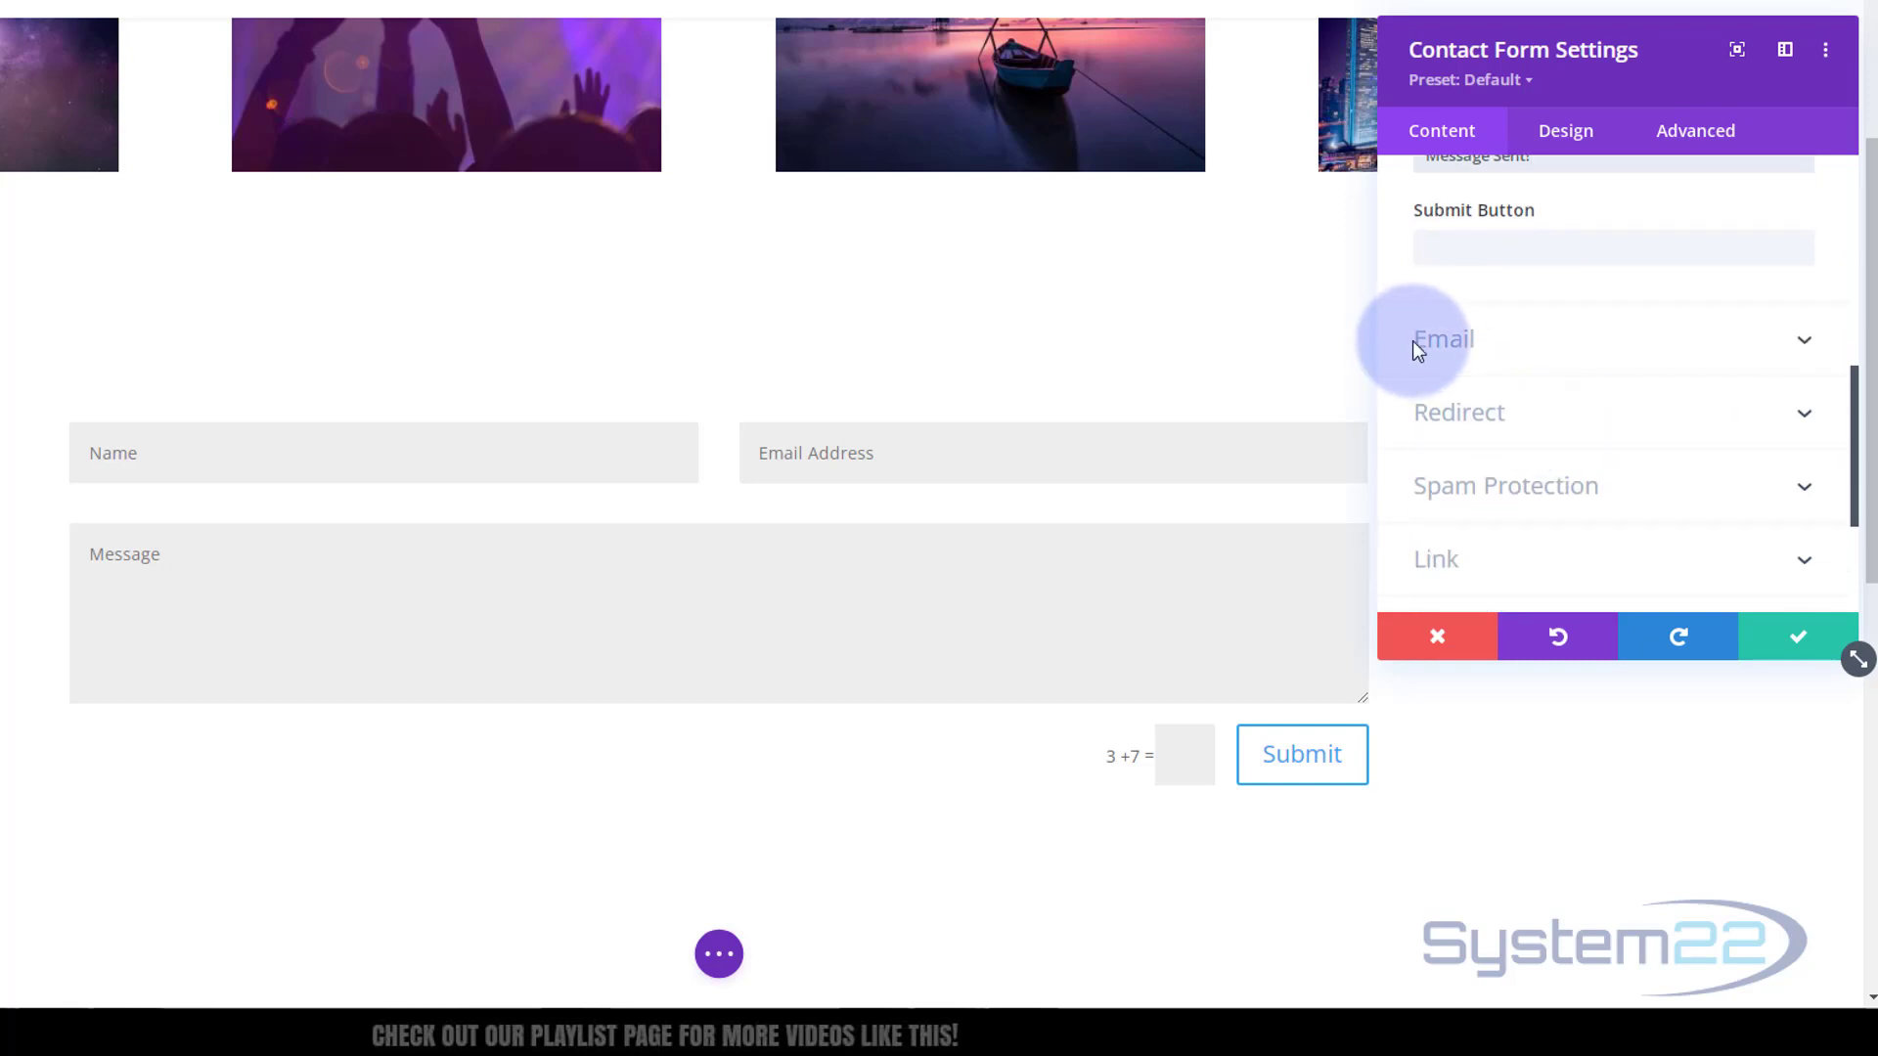
Enter the recipient e-mail address in the contact form's Email settings
left_click(1616, 348)
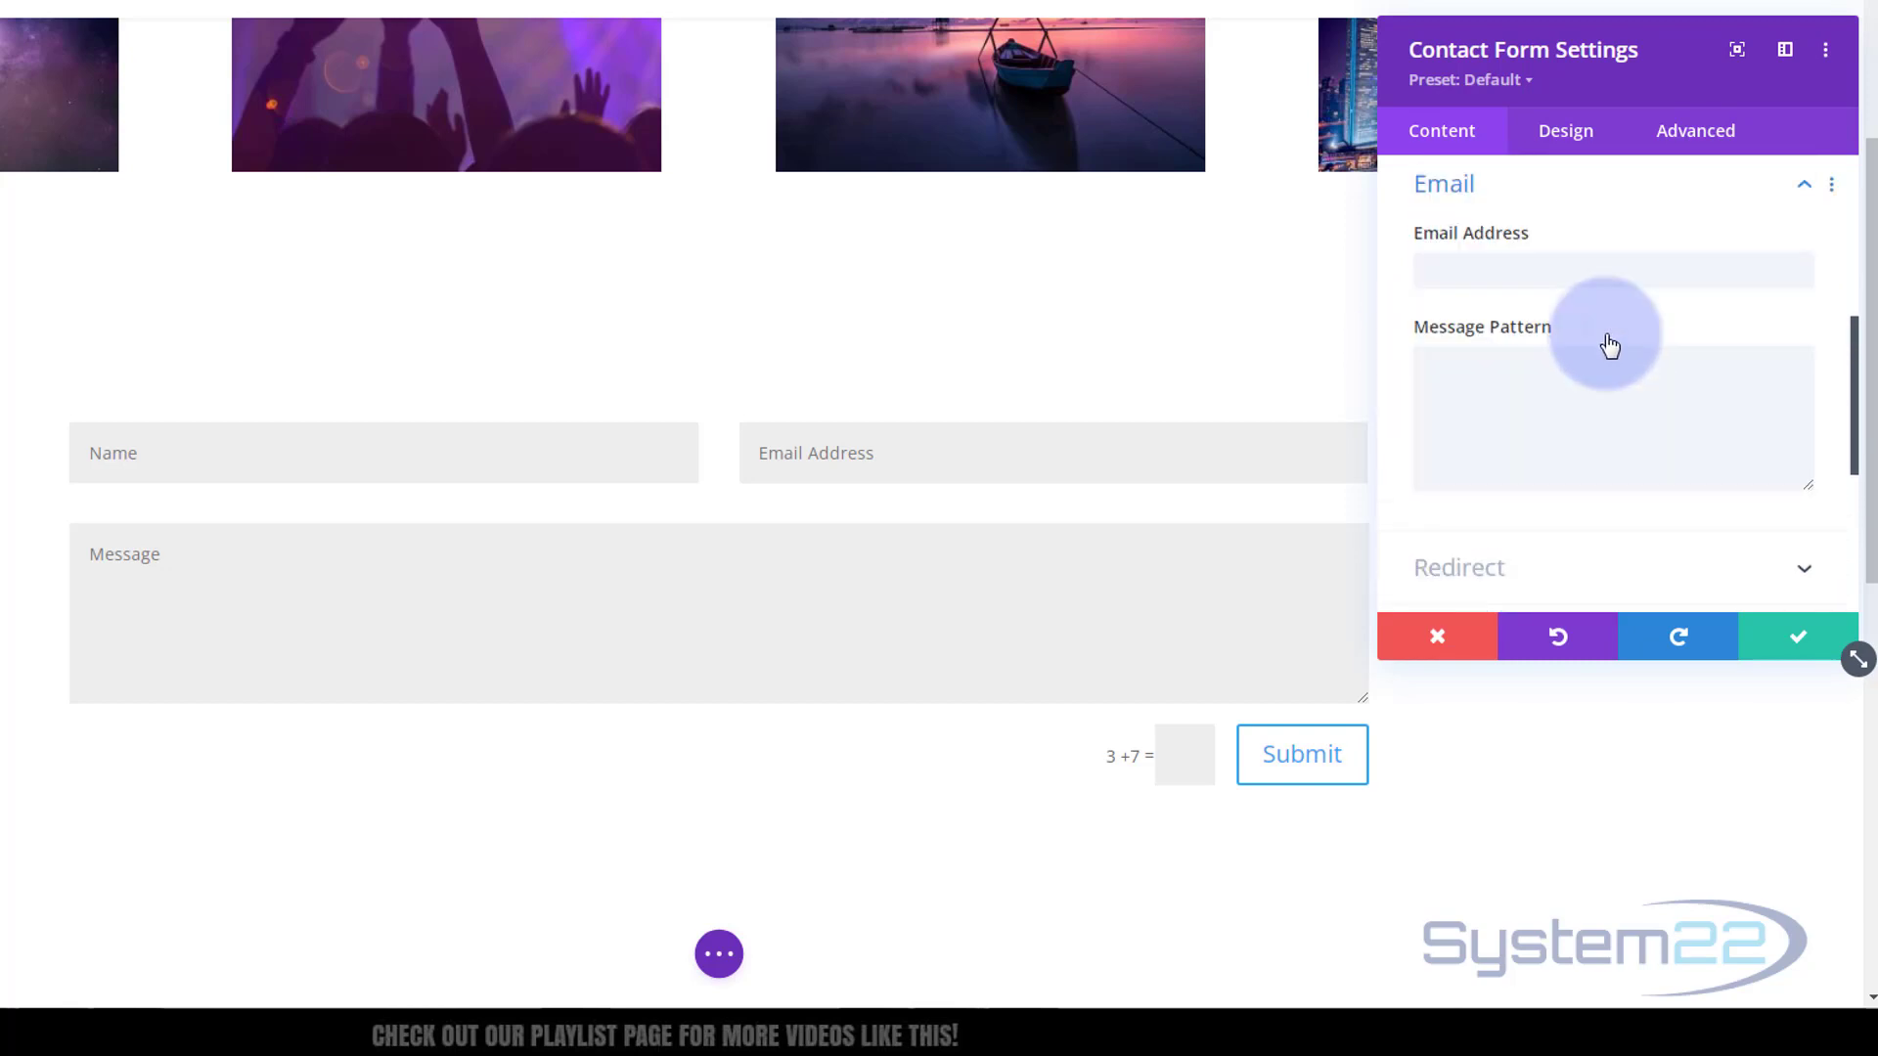
left_click(1687, 277)
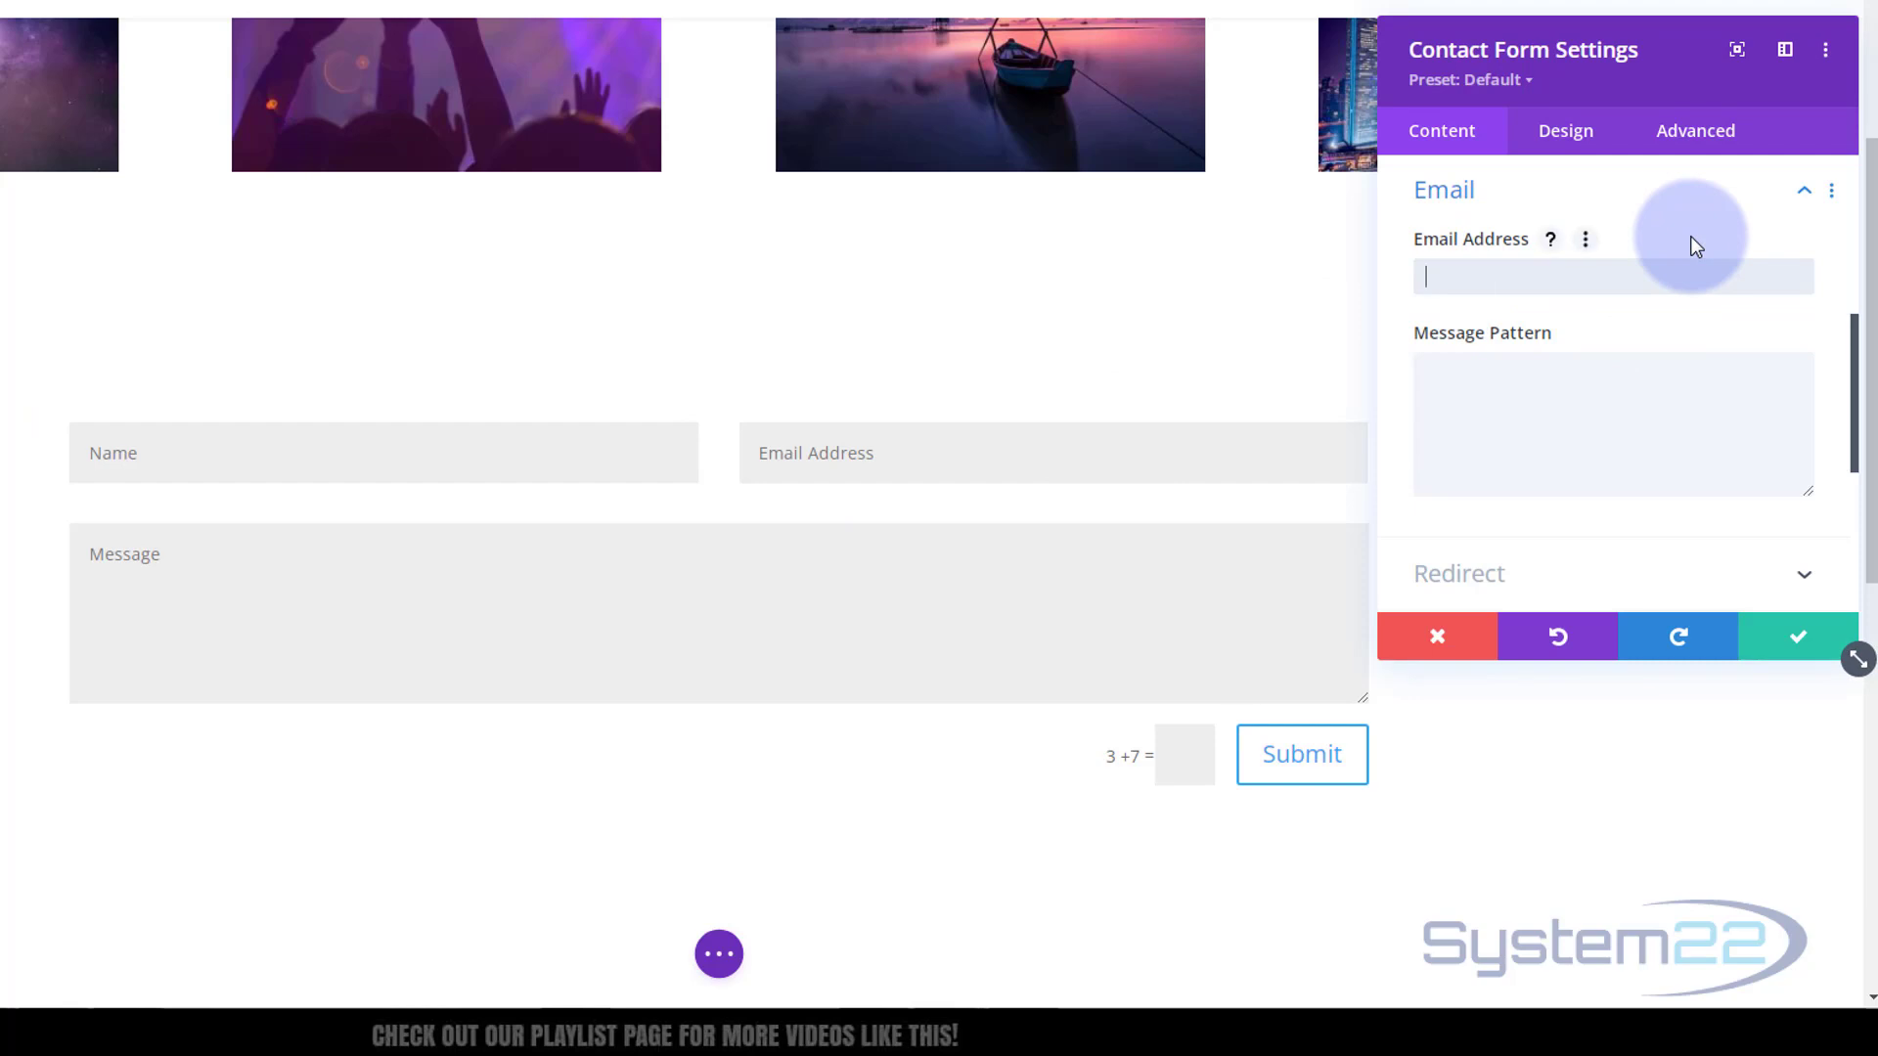
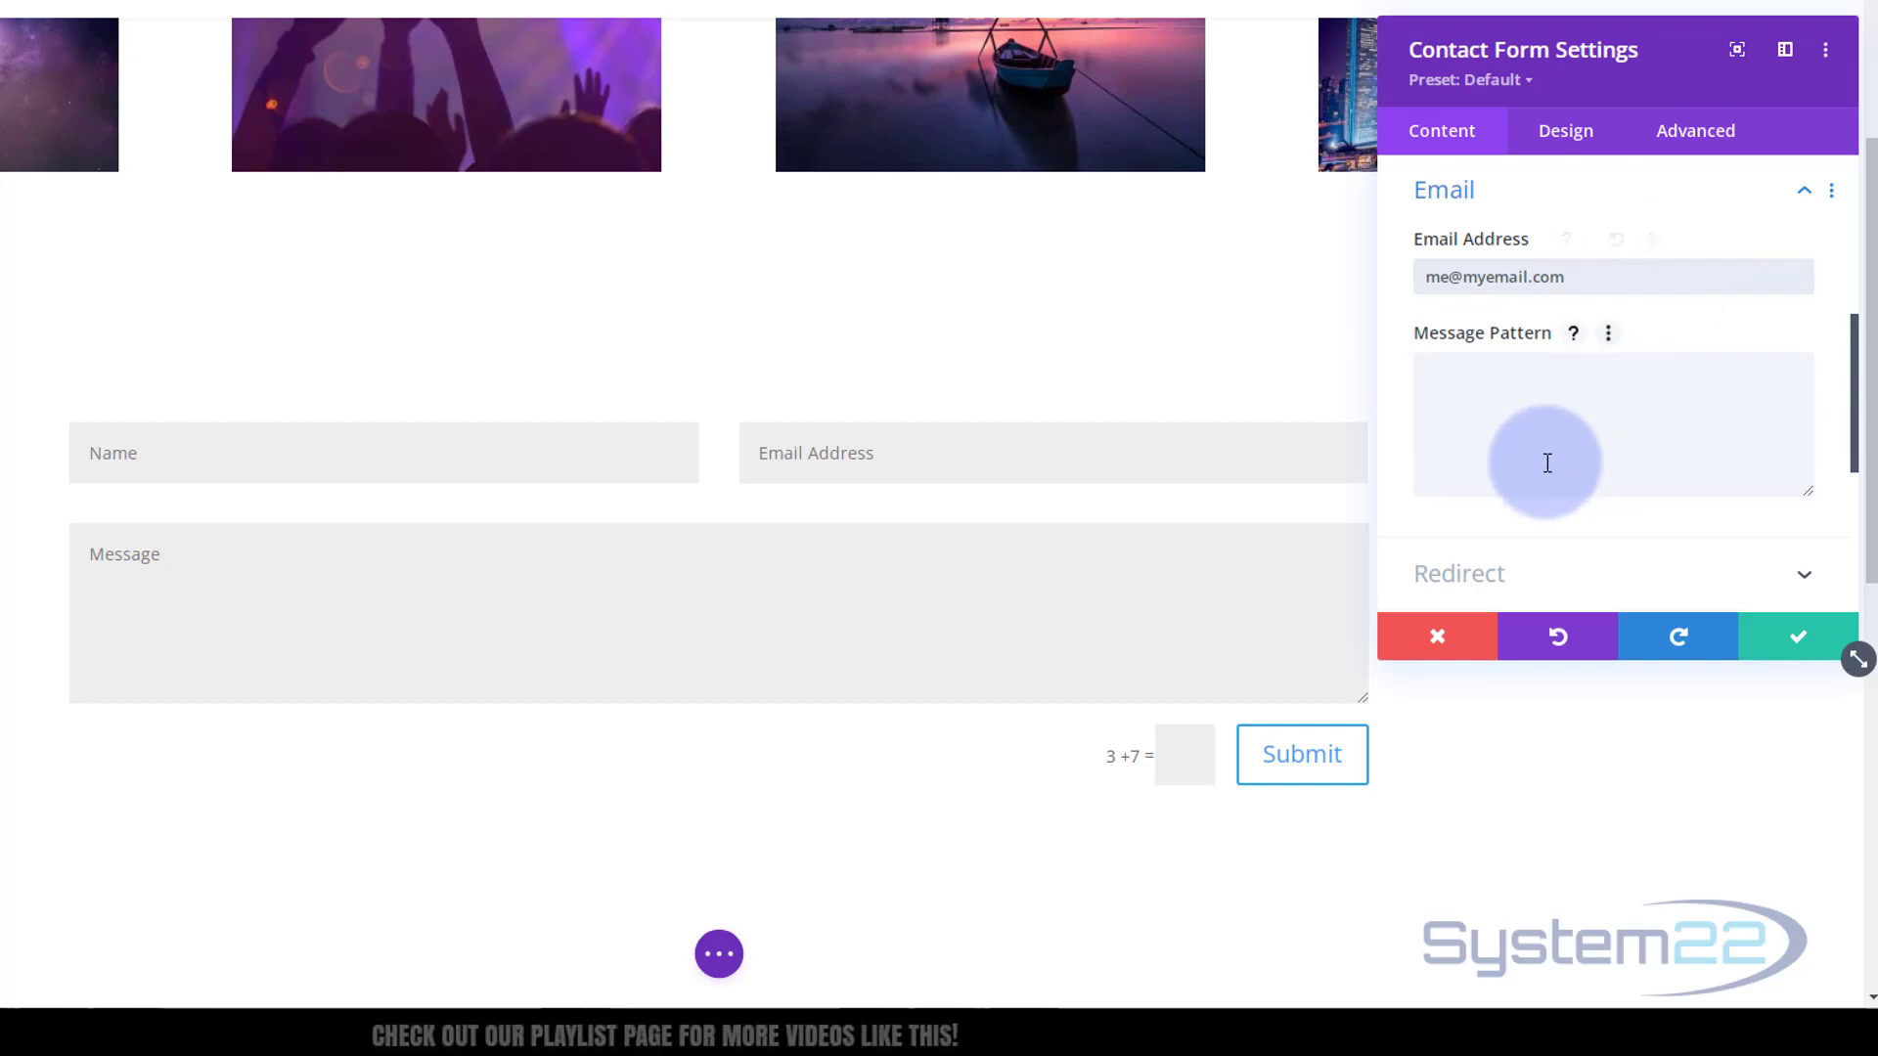
scroll(1597, 572, "down", 3)
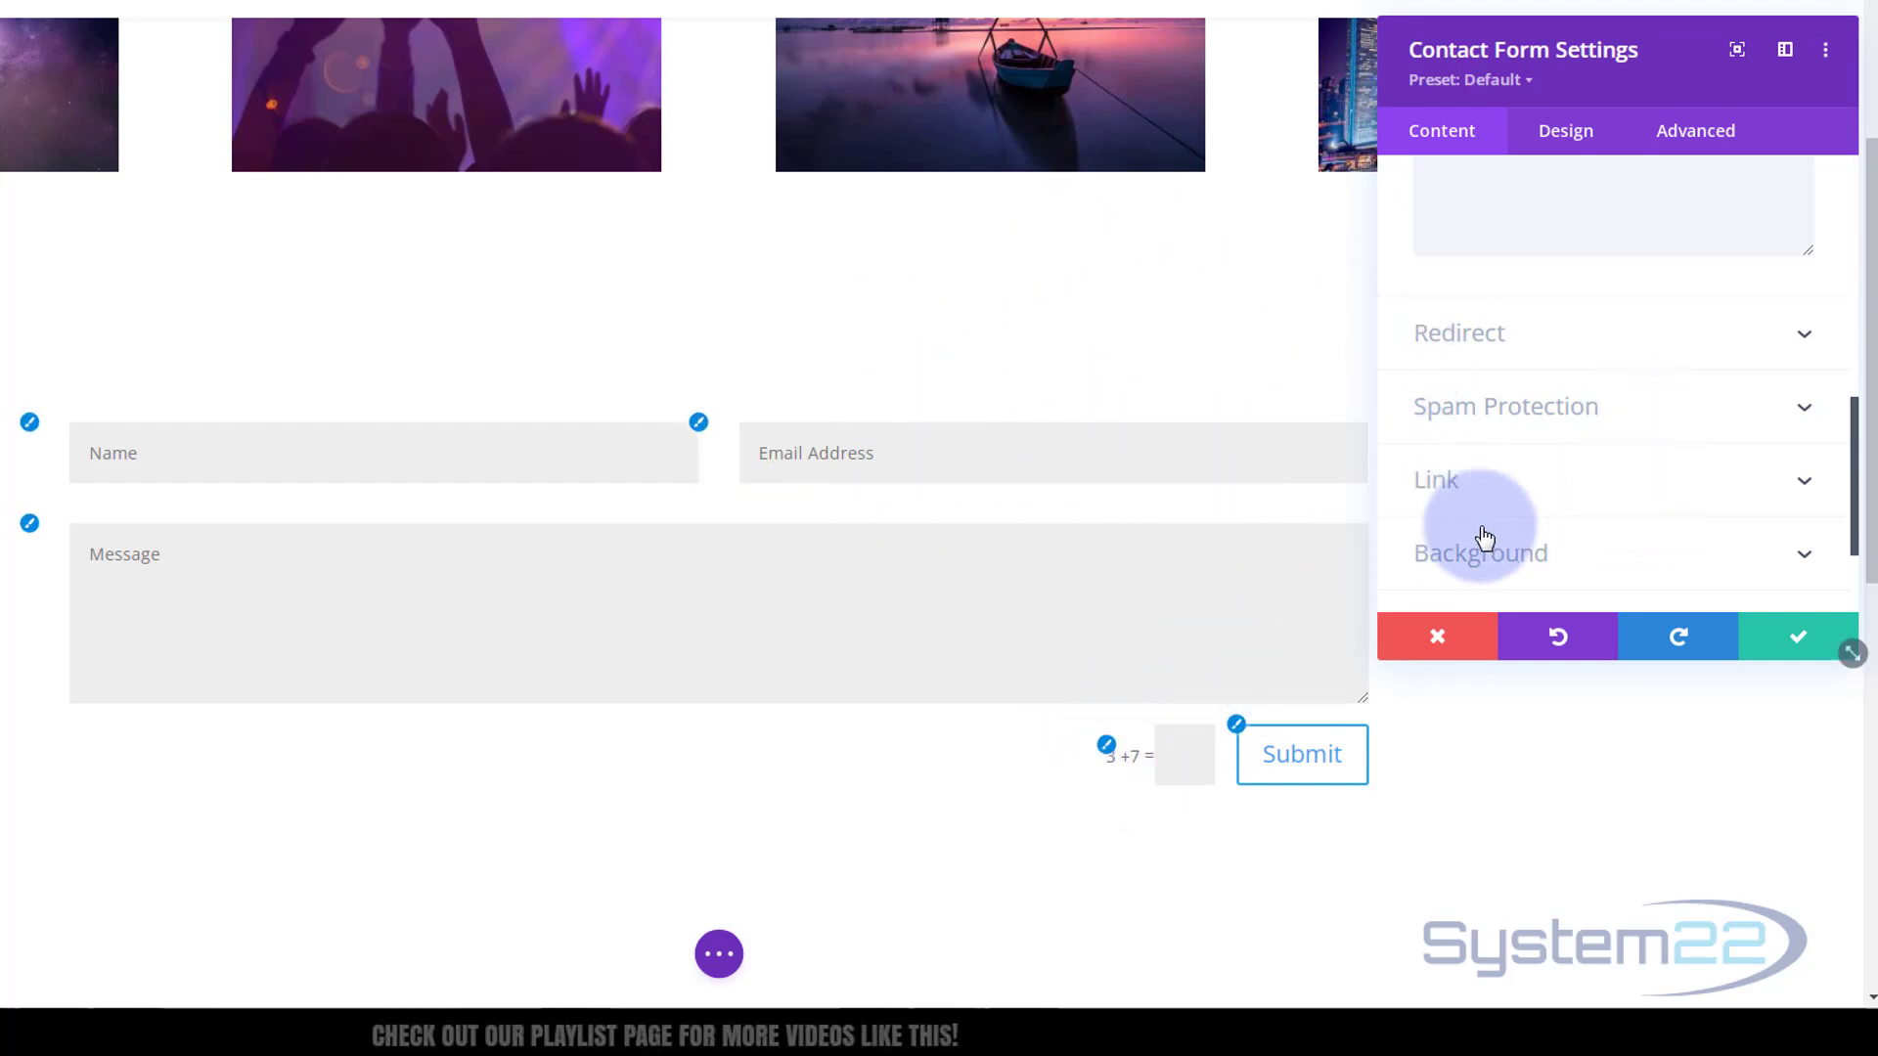
Switch Use Basic Captcha to NO under Spam Protection
left_click(1635, 415)
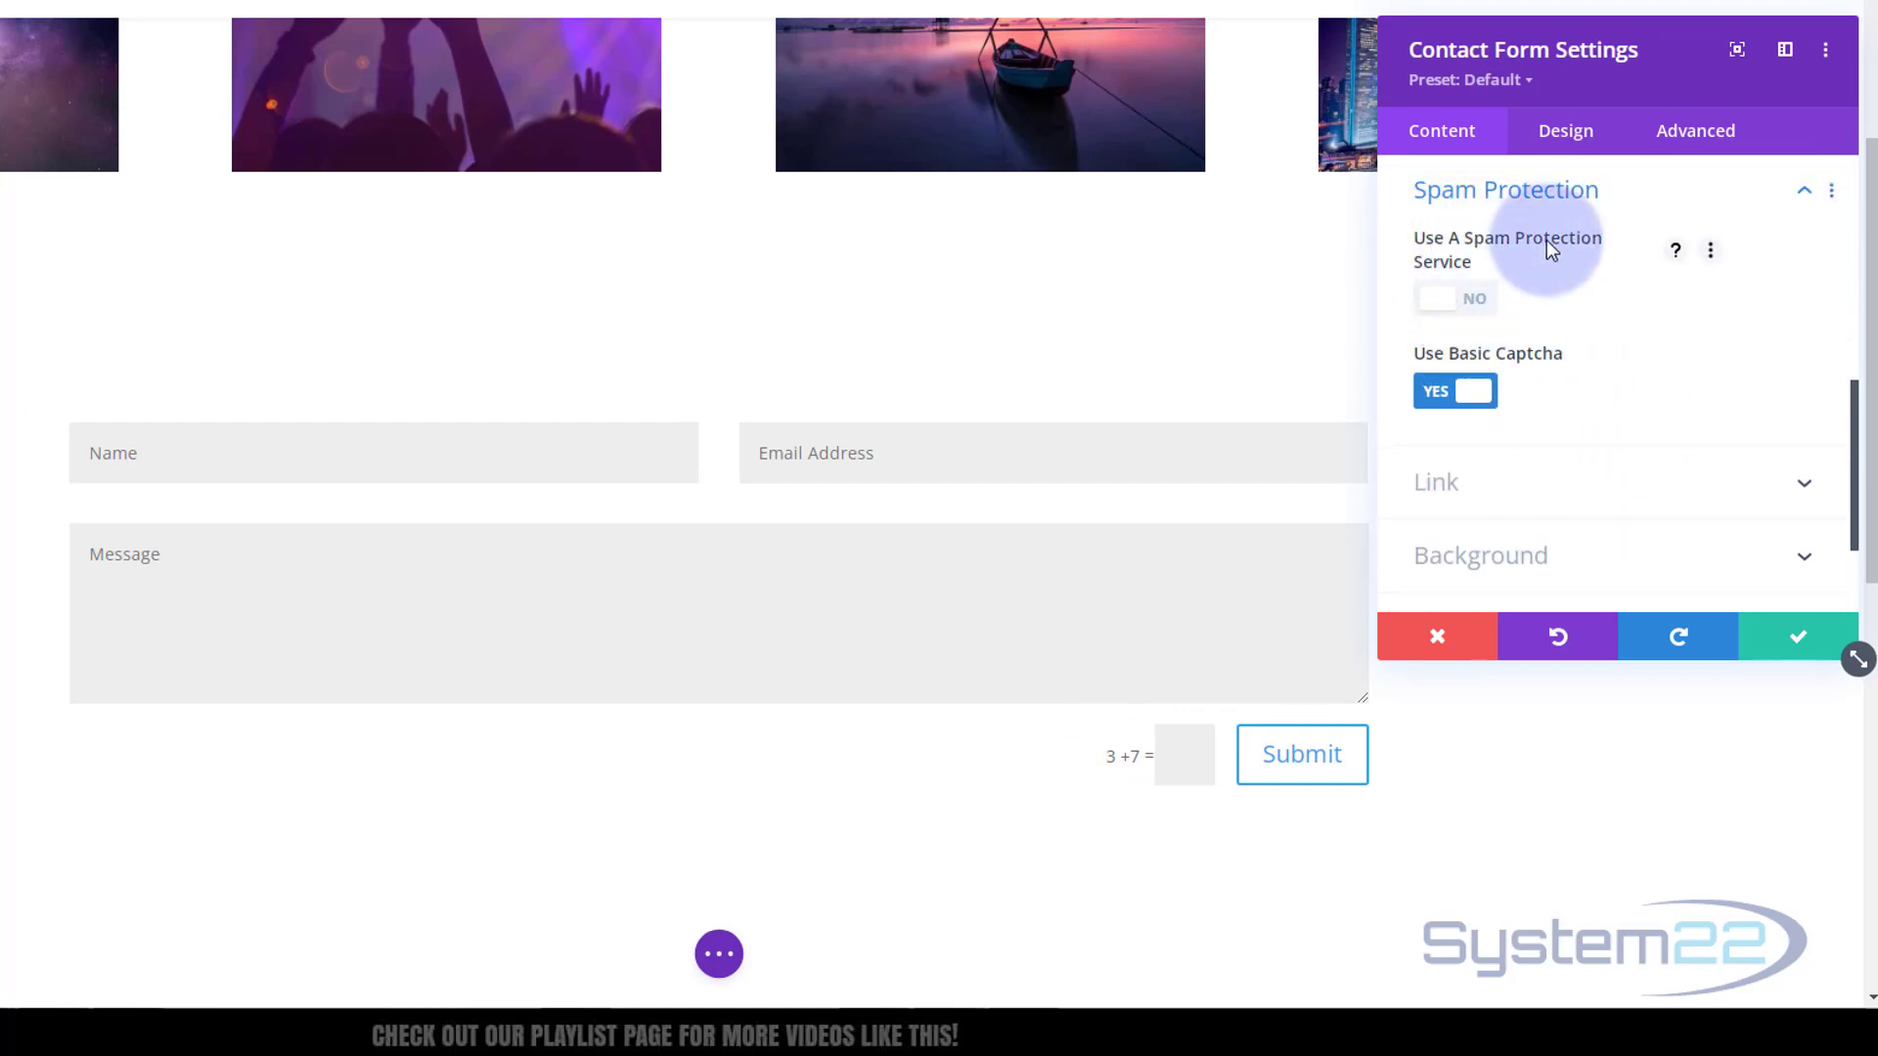
left_click(1437, 394)
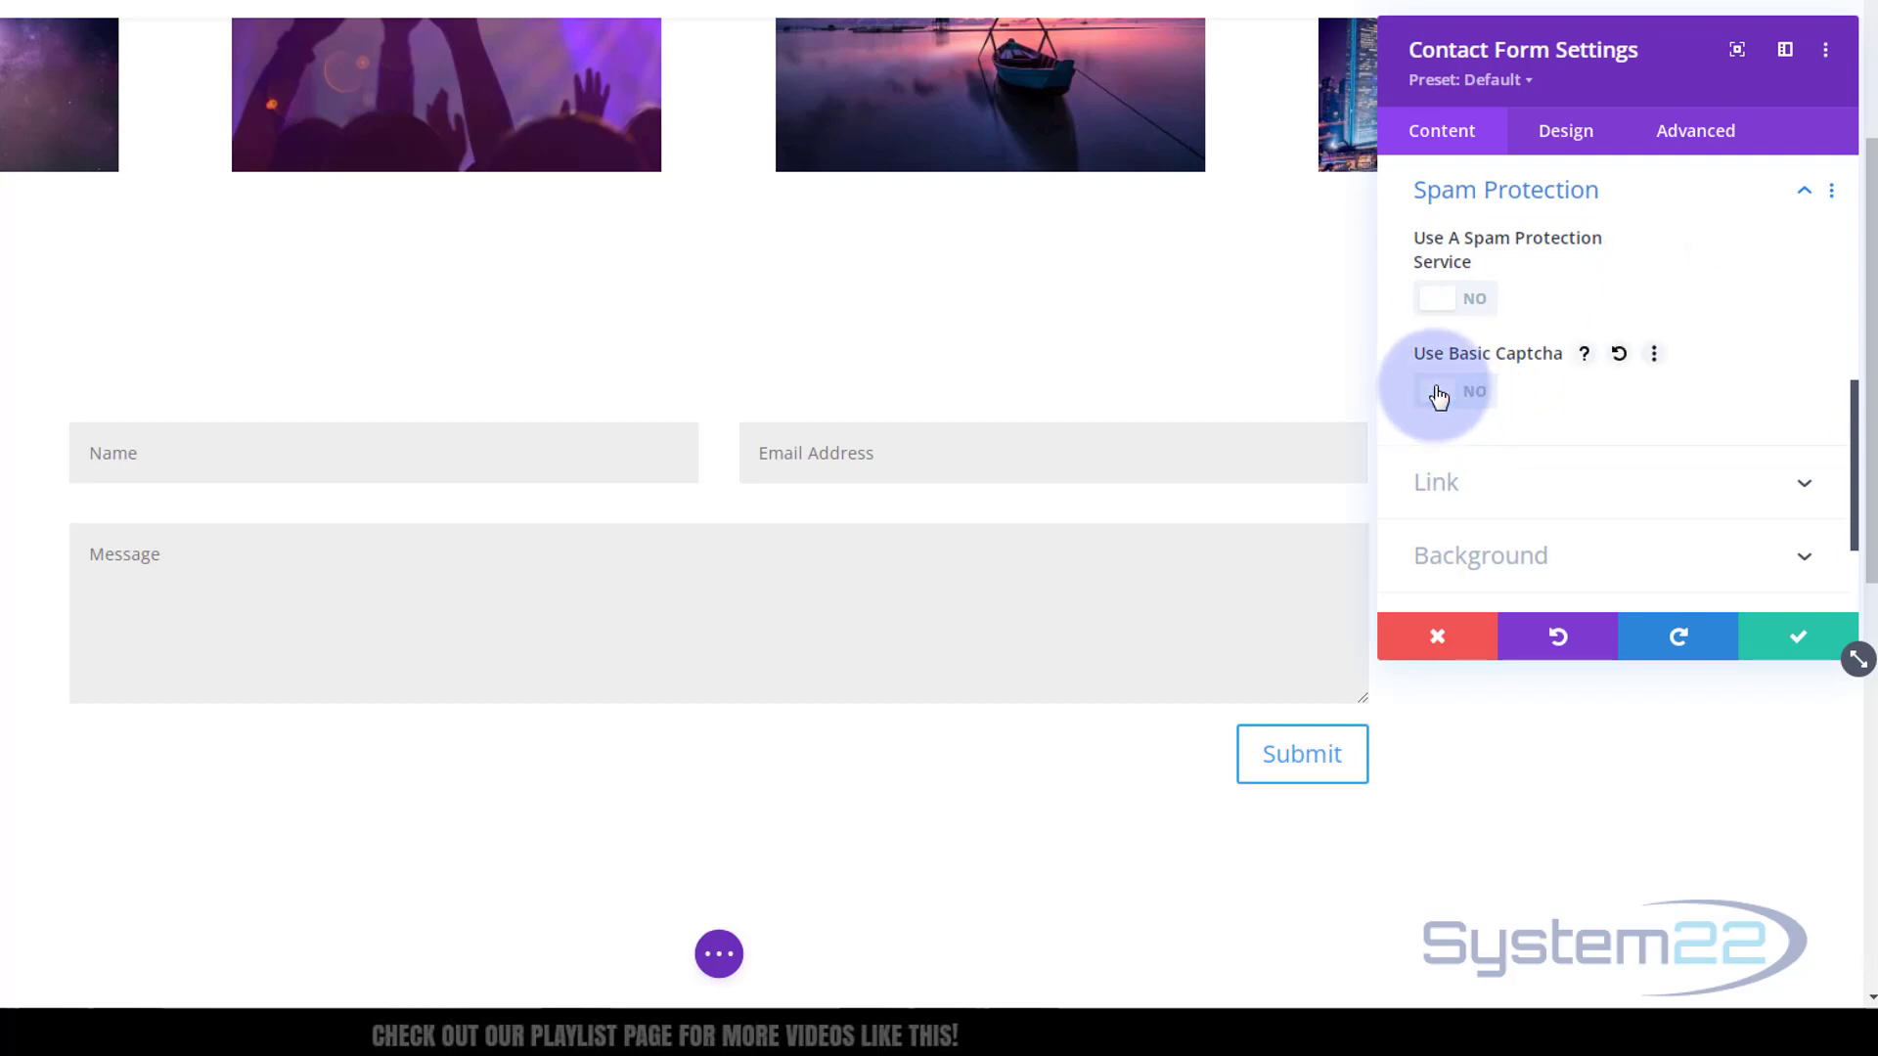
scroll(1605, 384, "down", 2)
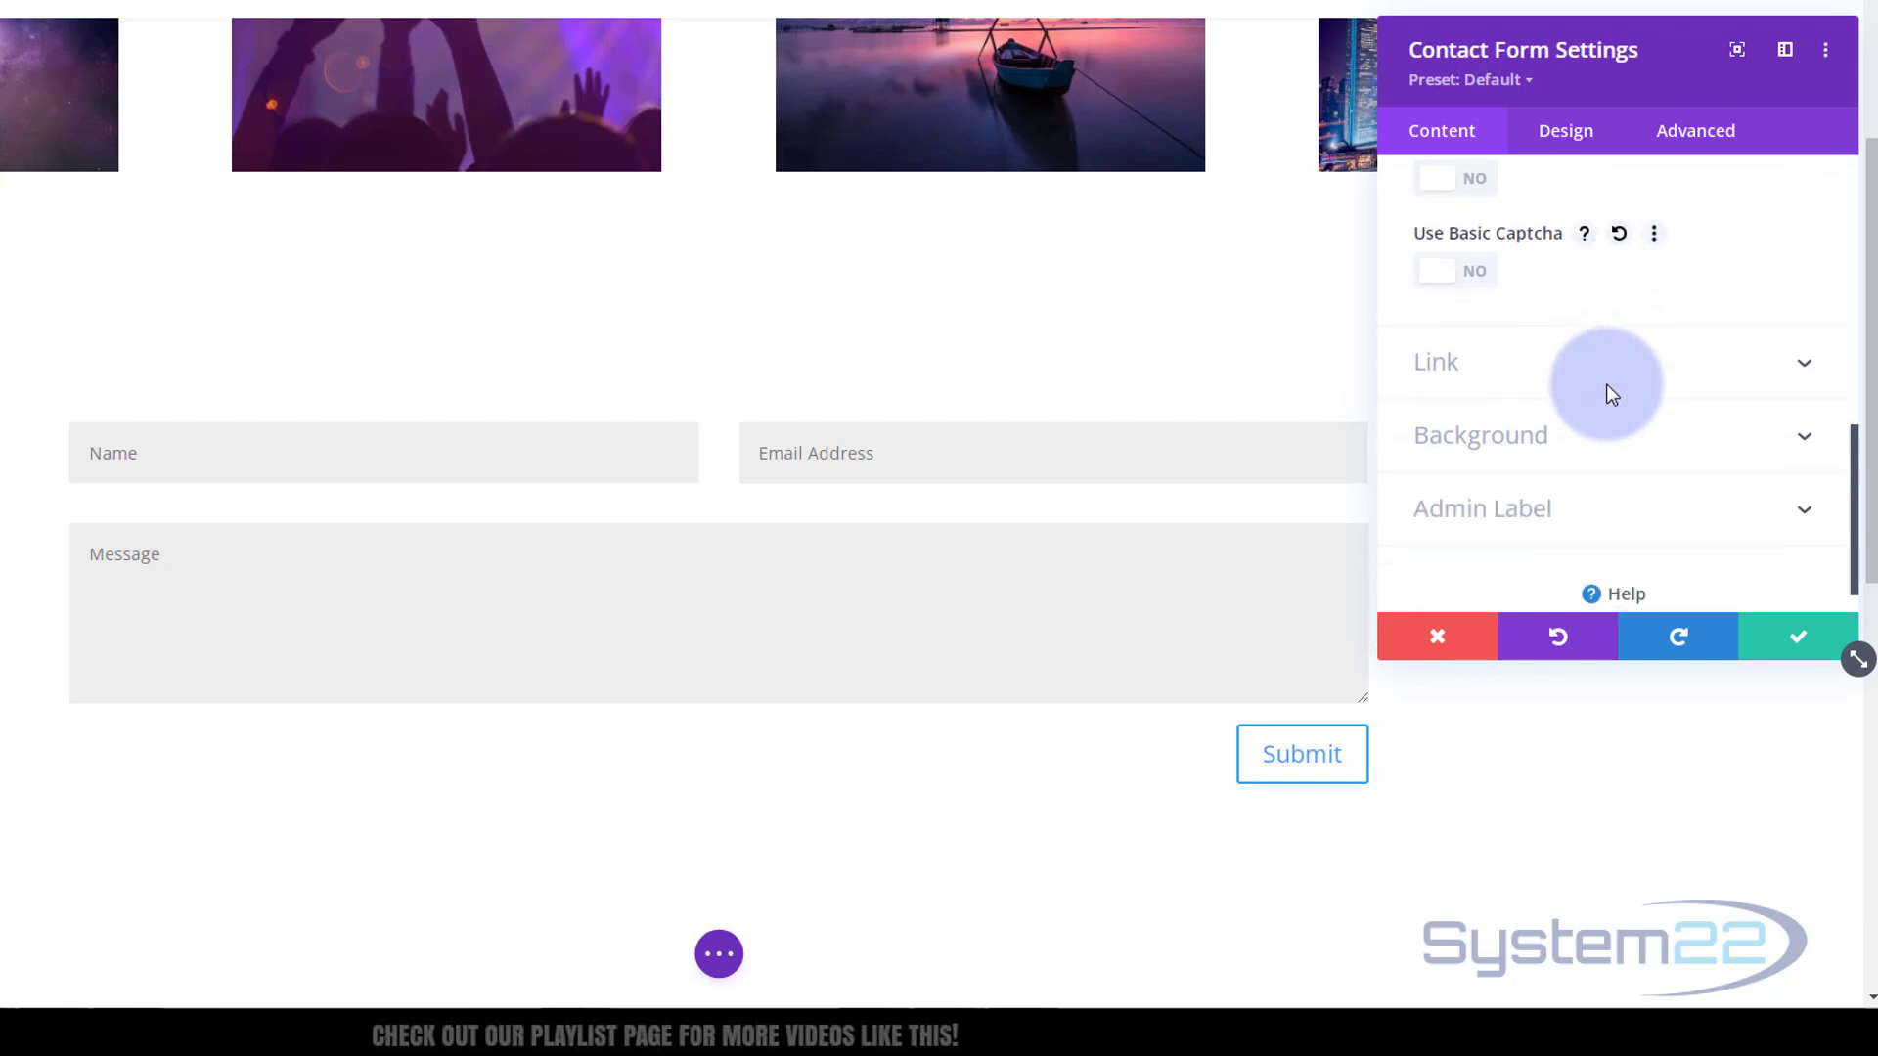
left_click(1611, 399)
Set the contact form's background colour to blue #0c71c3
scroll(1578, 508, "down", 2)
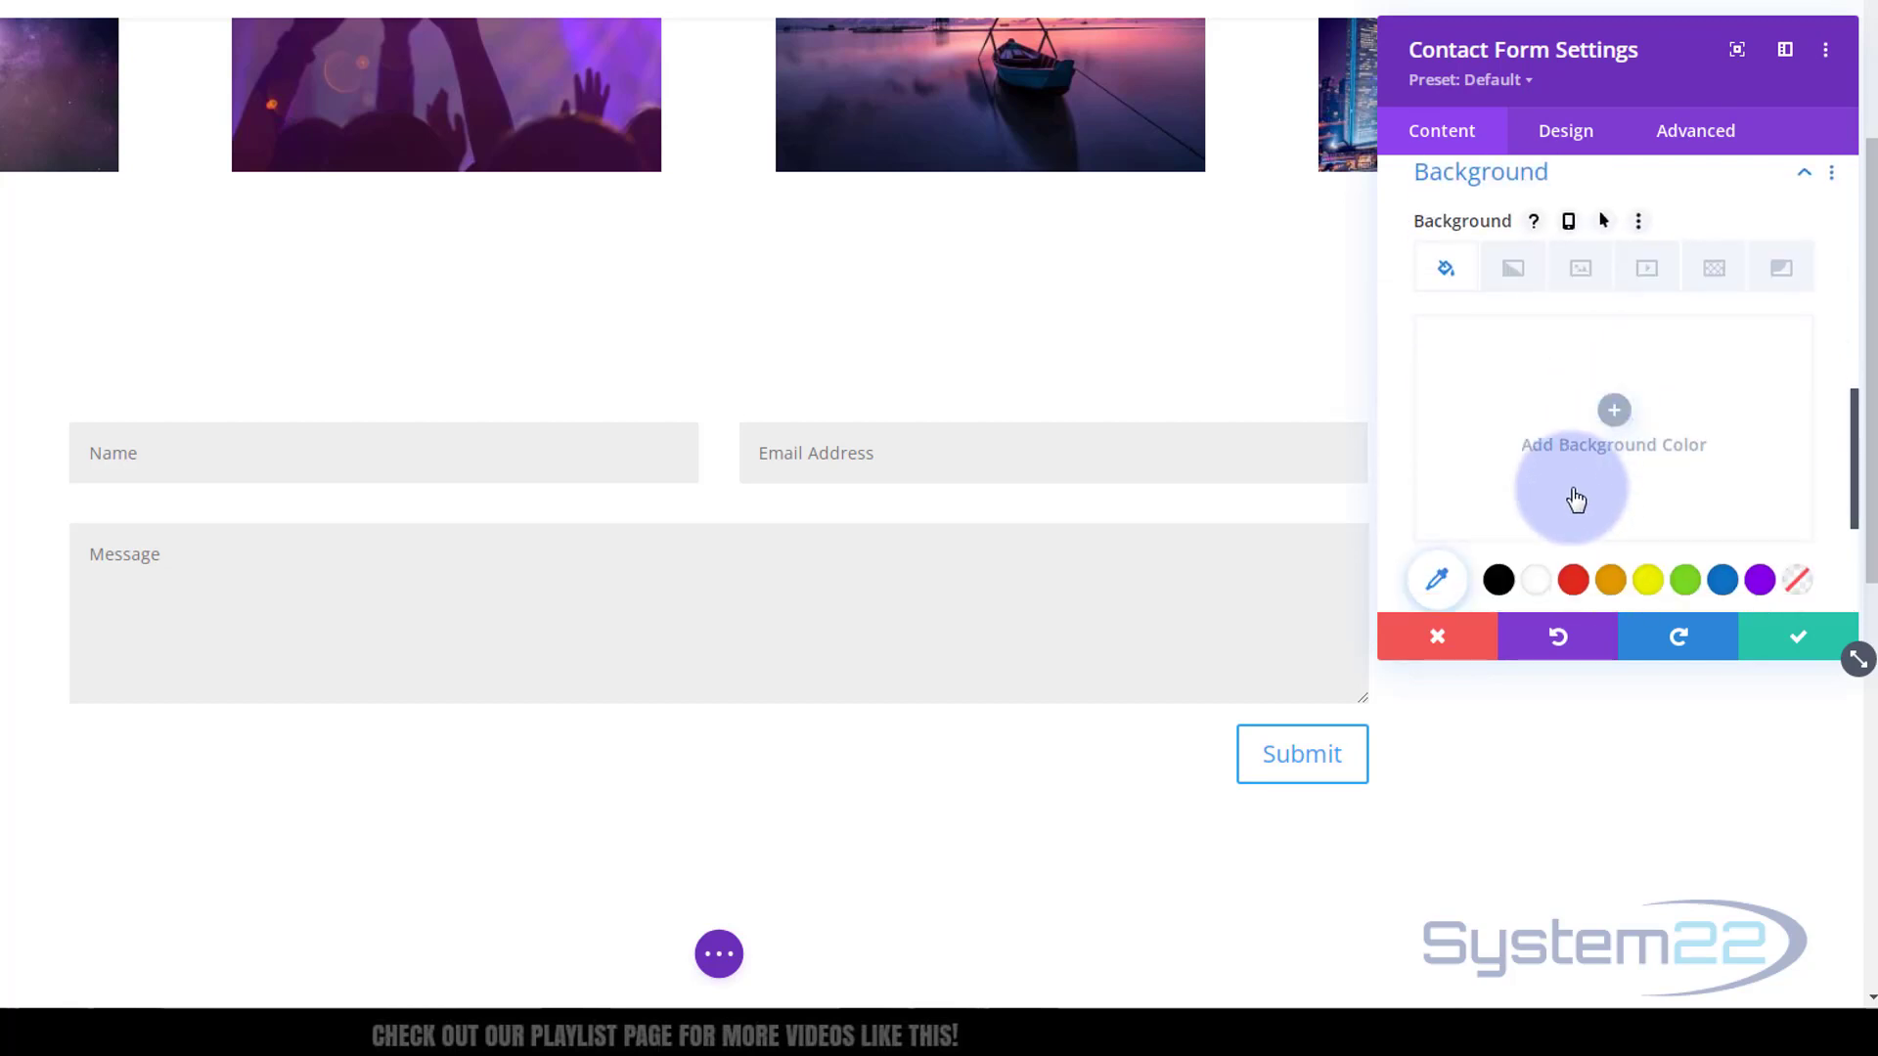
left_click(1722, 479)
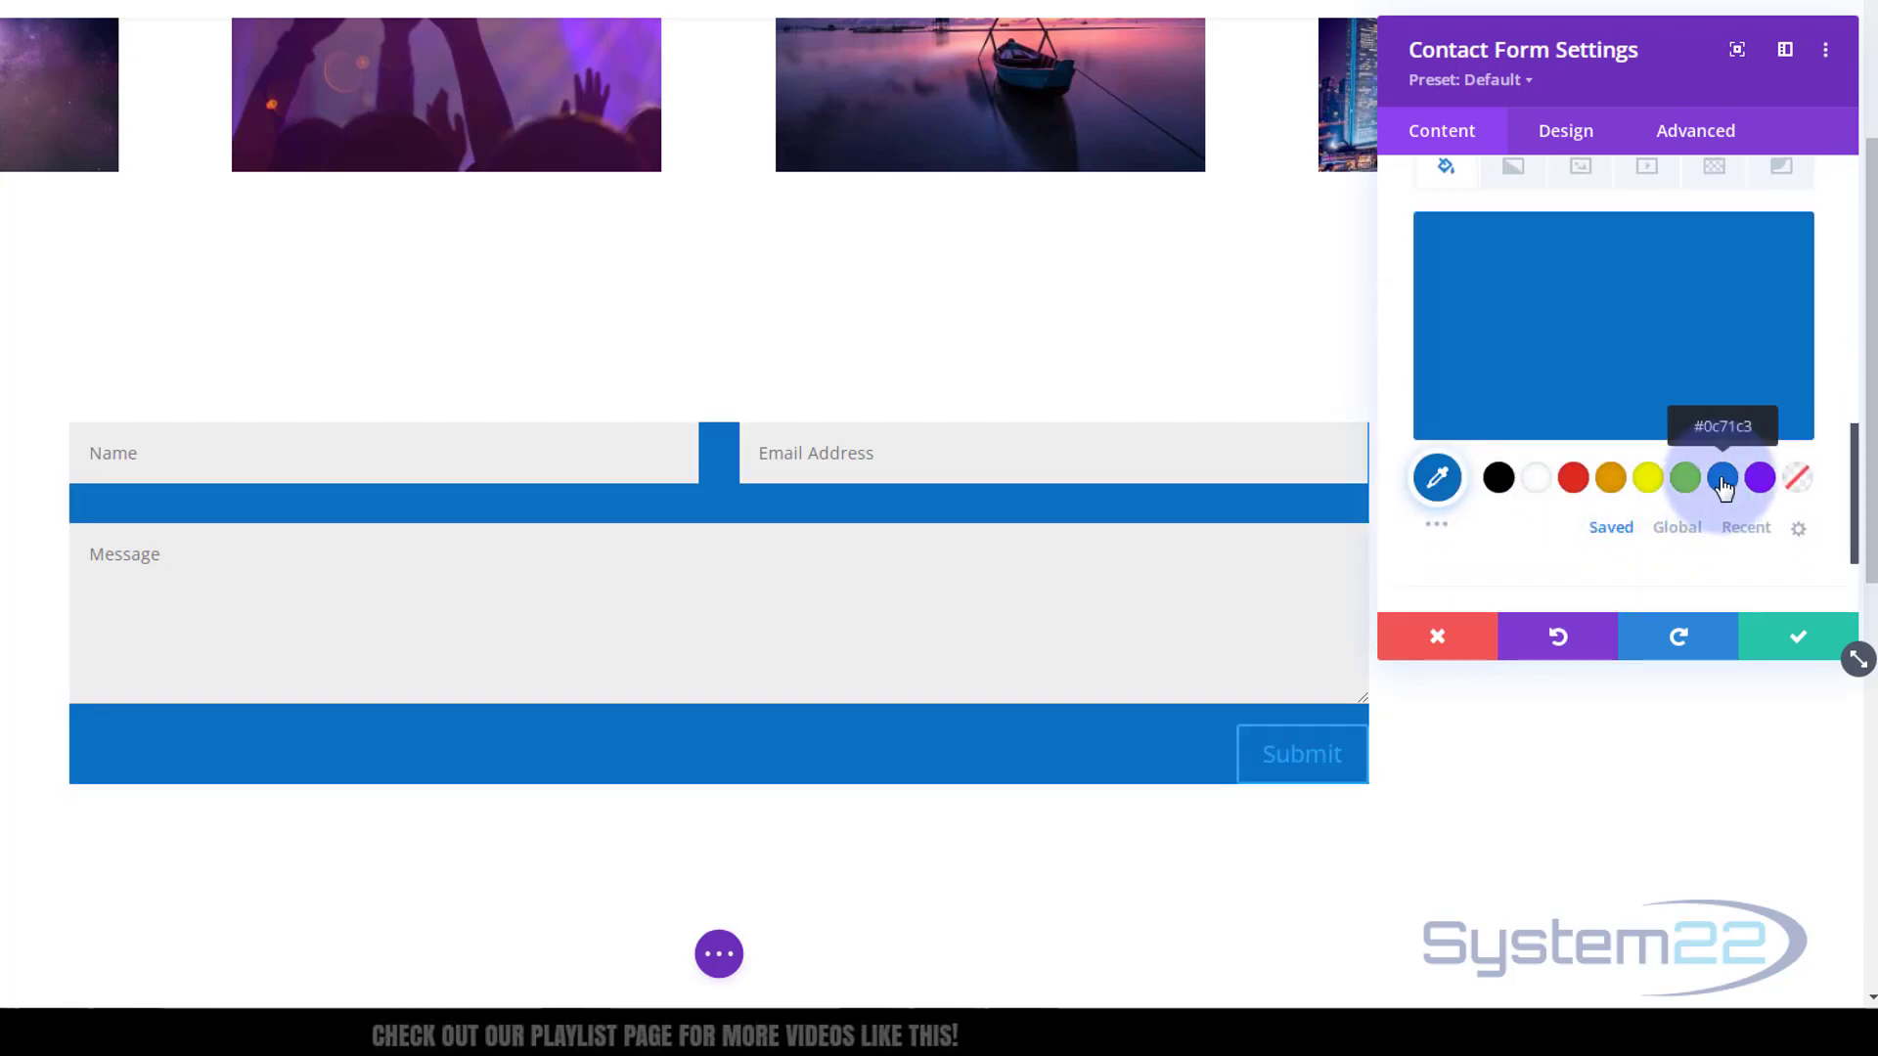
left_click(1567, 137)
left_click(1441, 147)
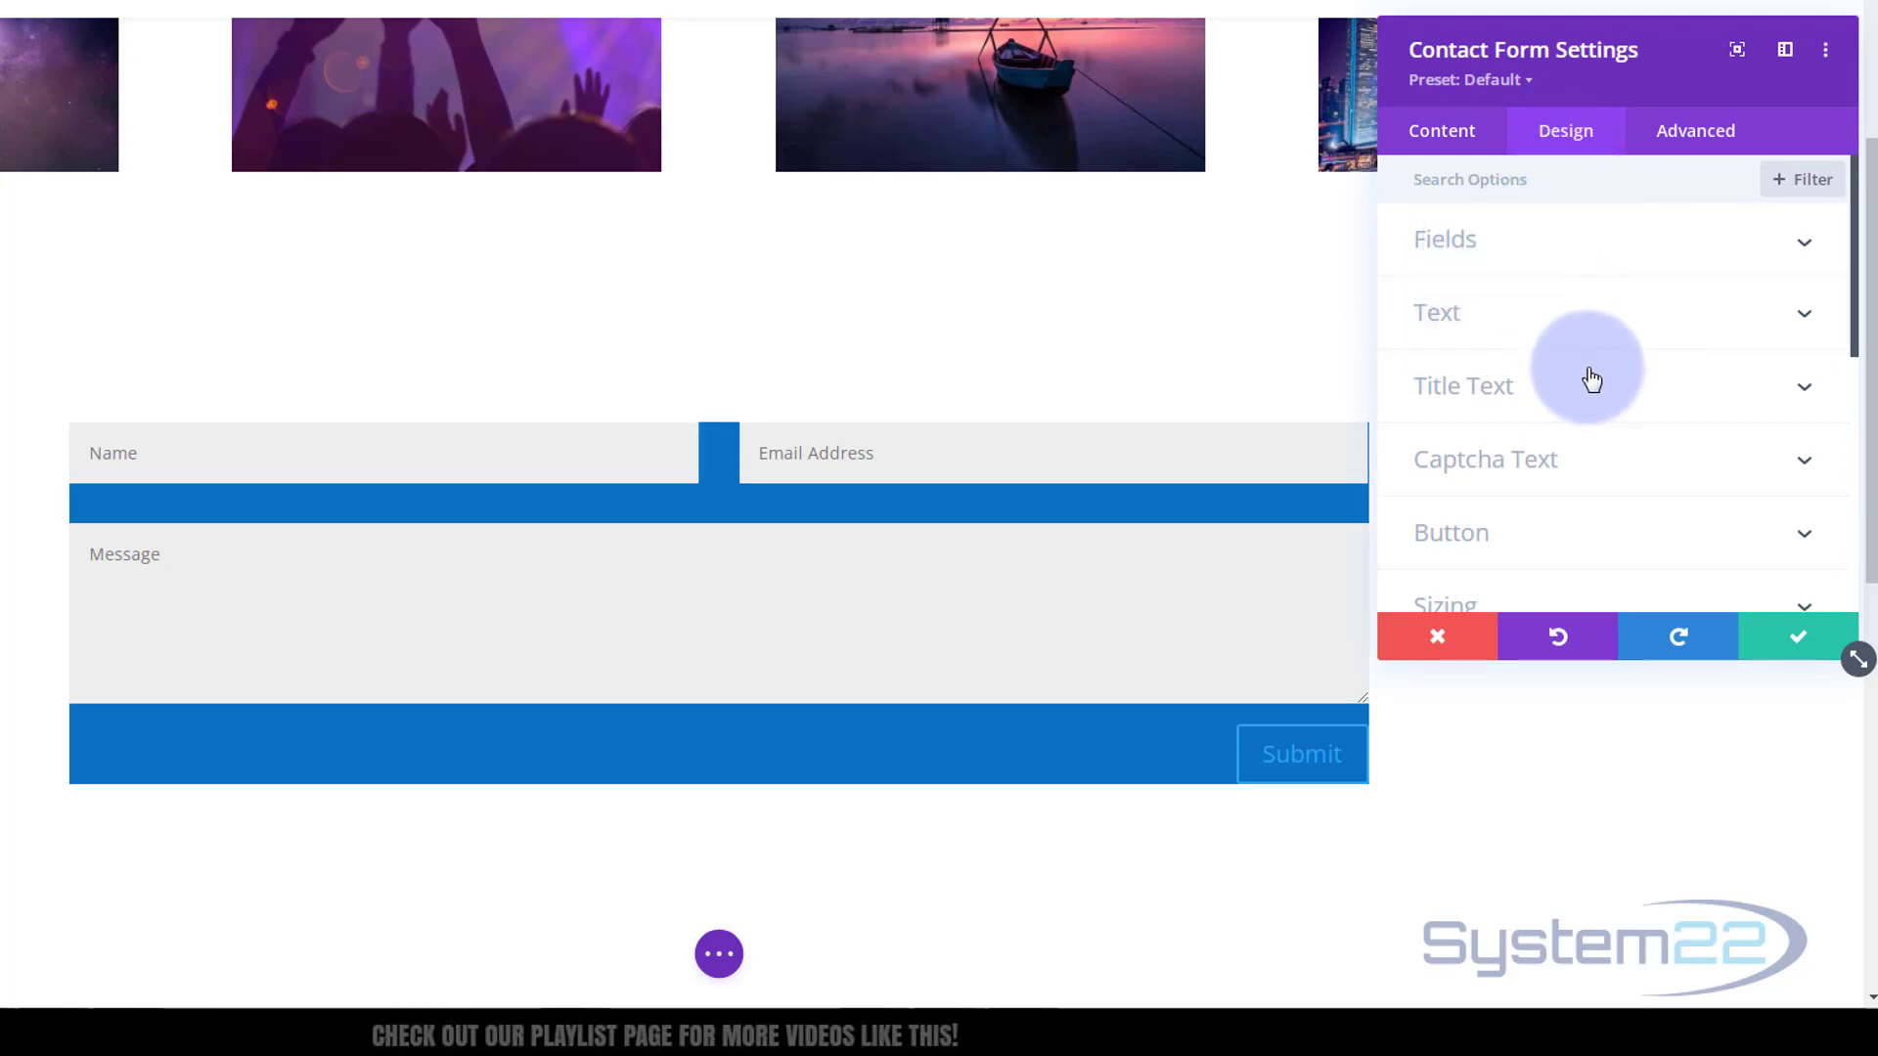
Turn on custom button styles and make the Submit button text white
scroll(1589, 379, "down", 2)
left_click(1587, 409)
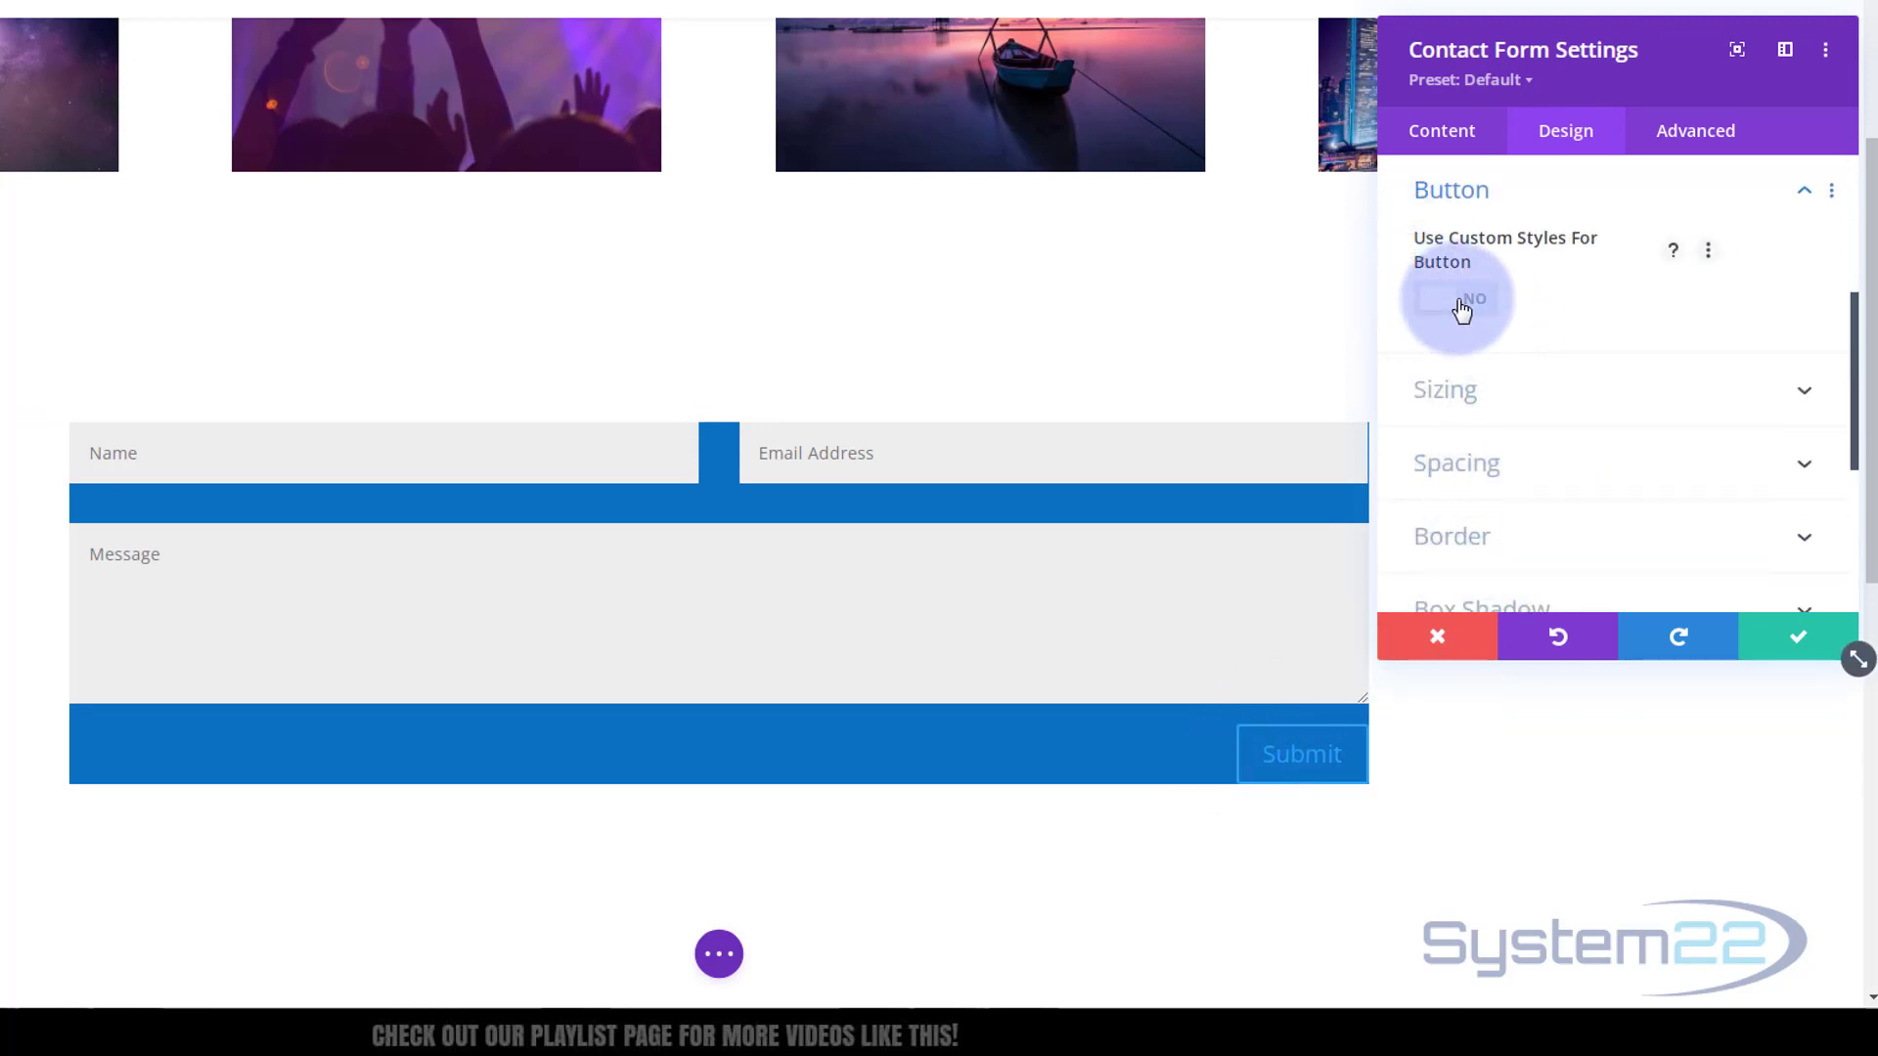
left_click(1461, 305)
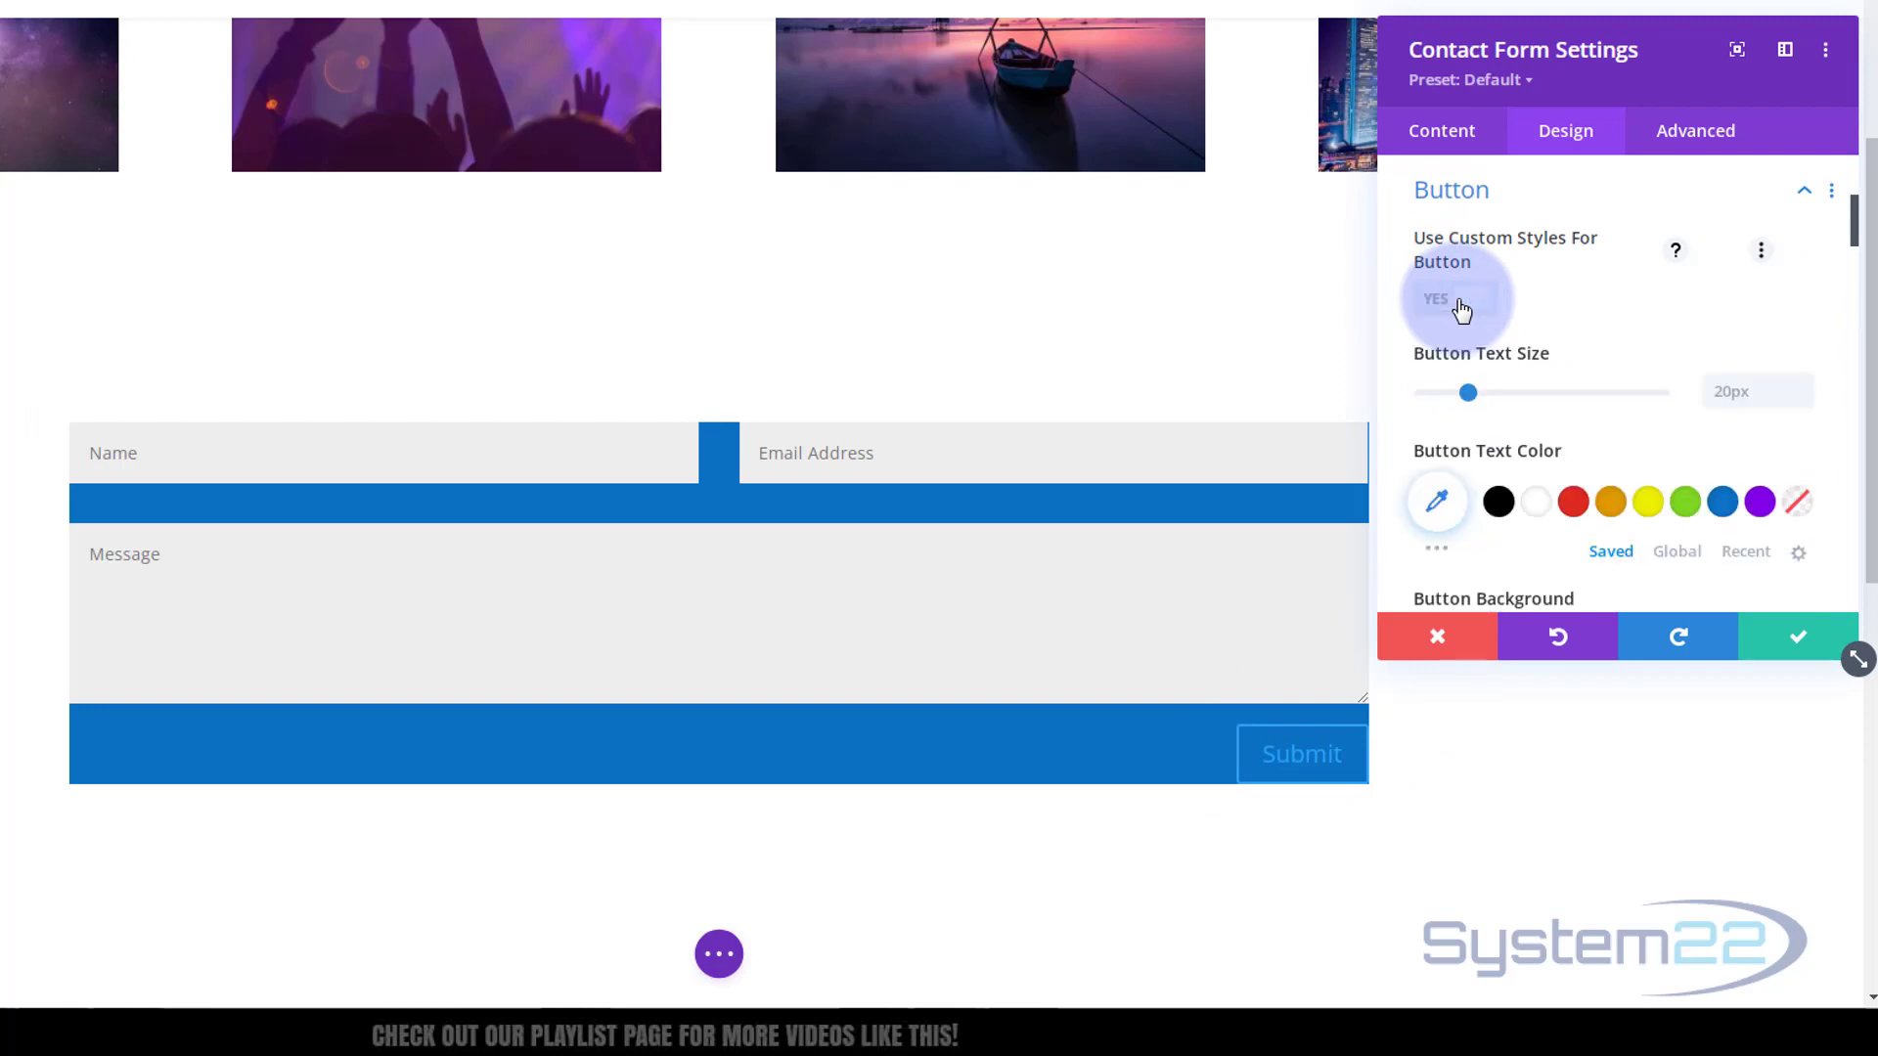
left_click(1538, 506)
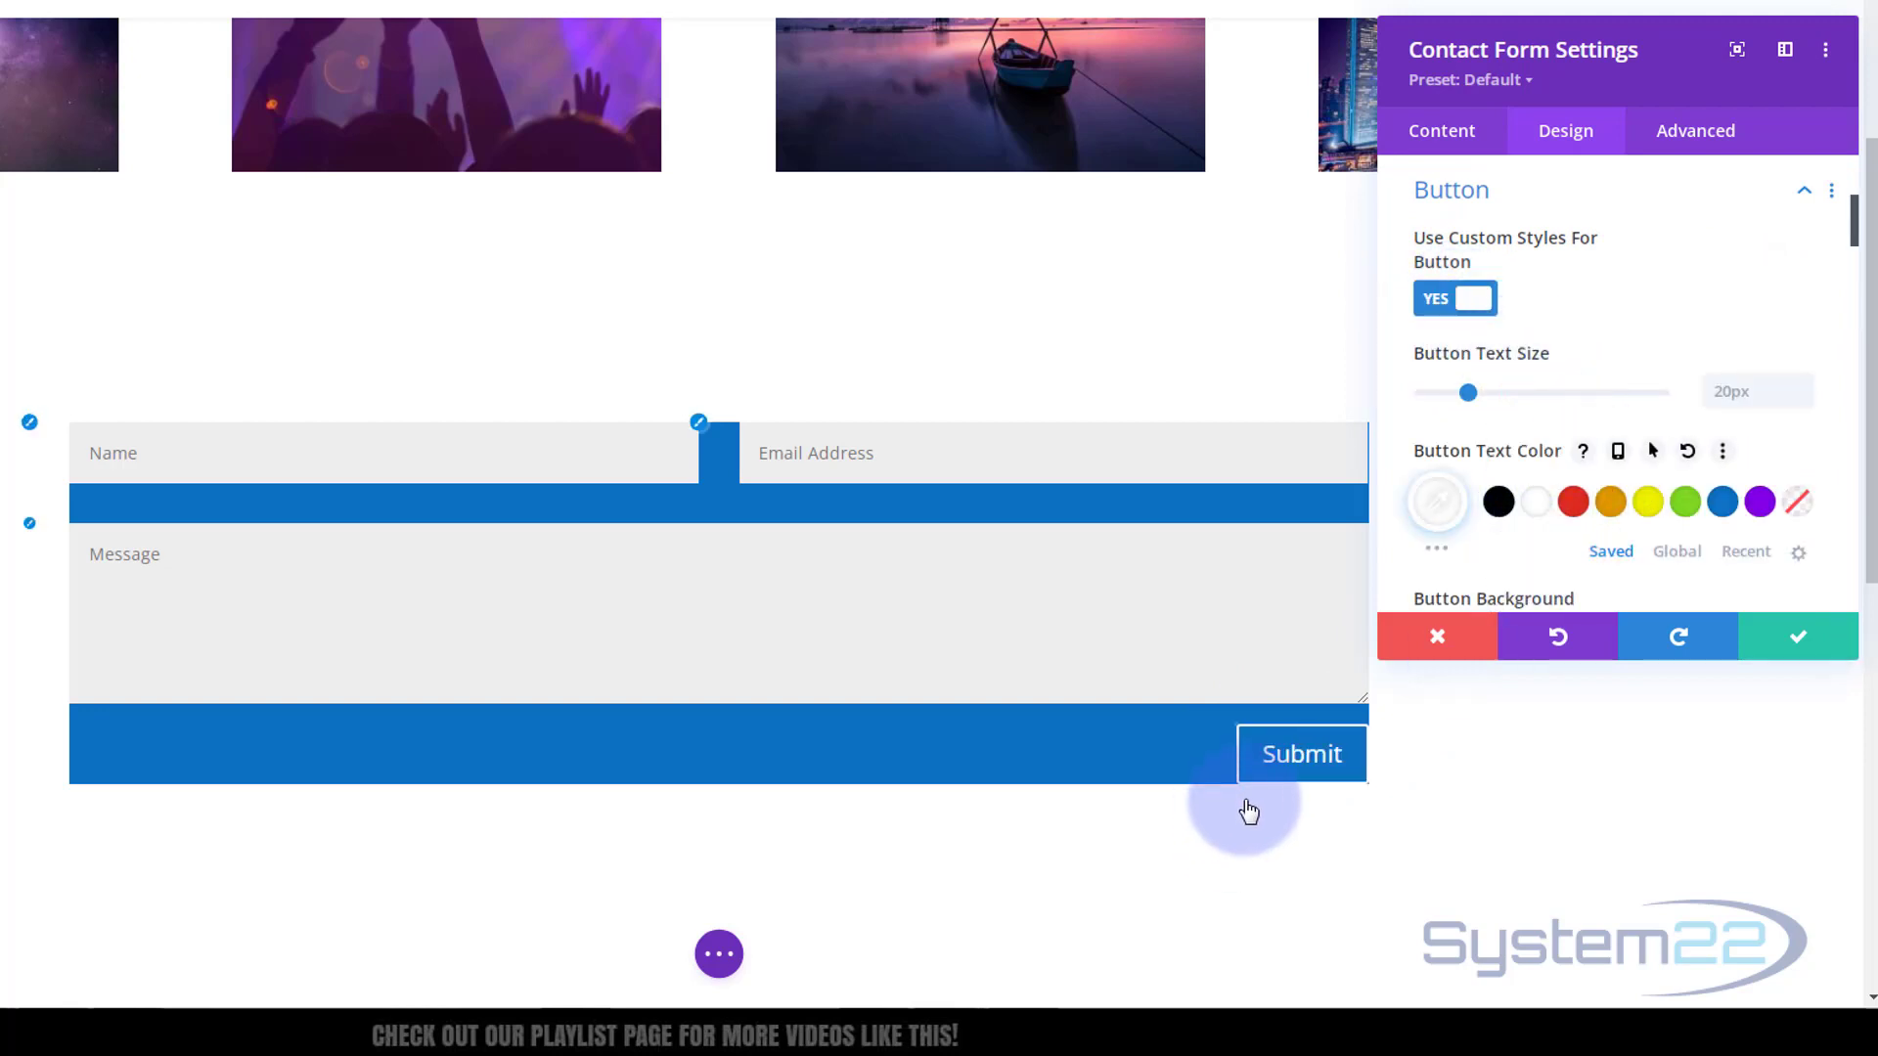
left_click(1621, 214)
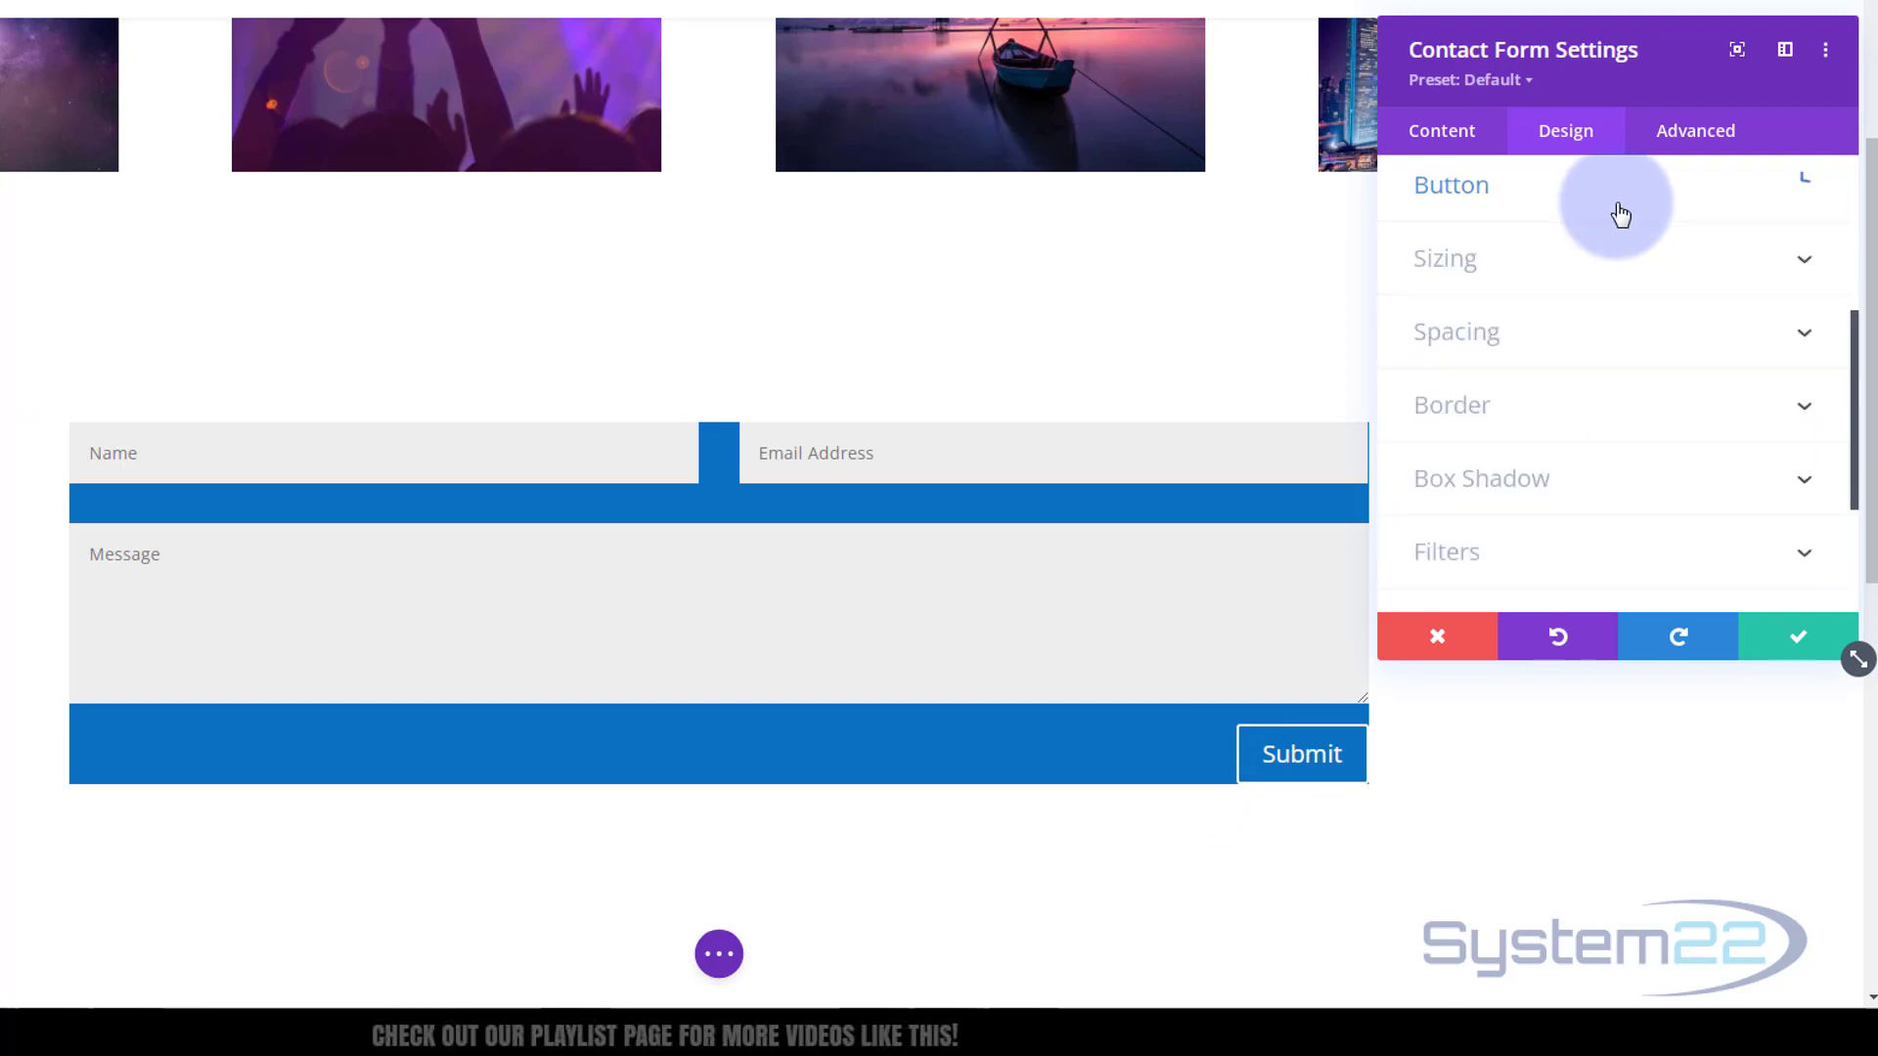
Give the contact form 30px padding on top, bottom, left and right, then save it
left_click(1606, 325)
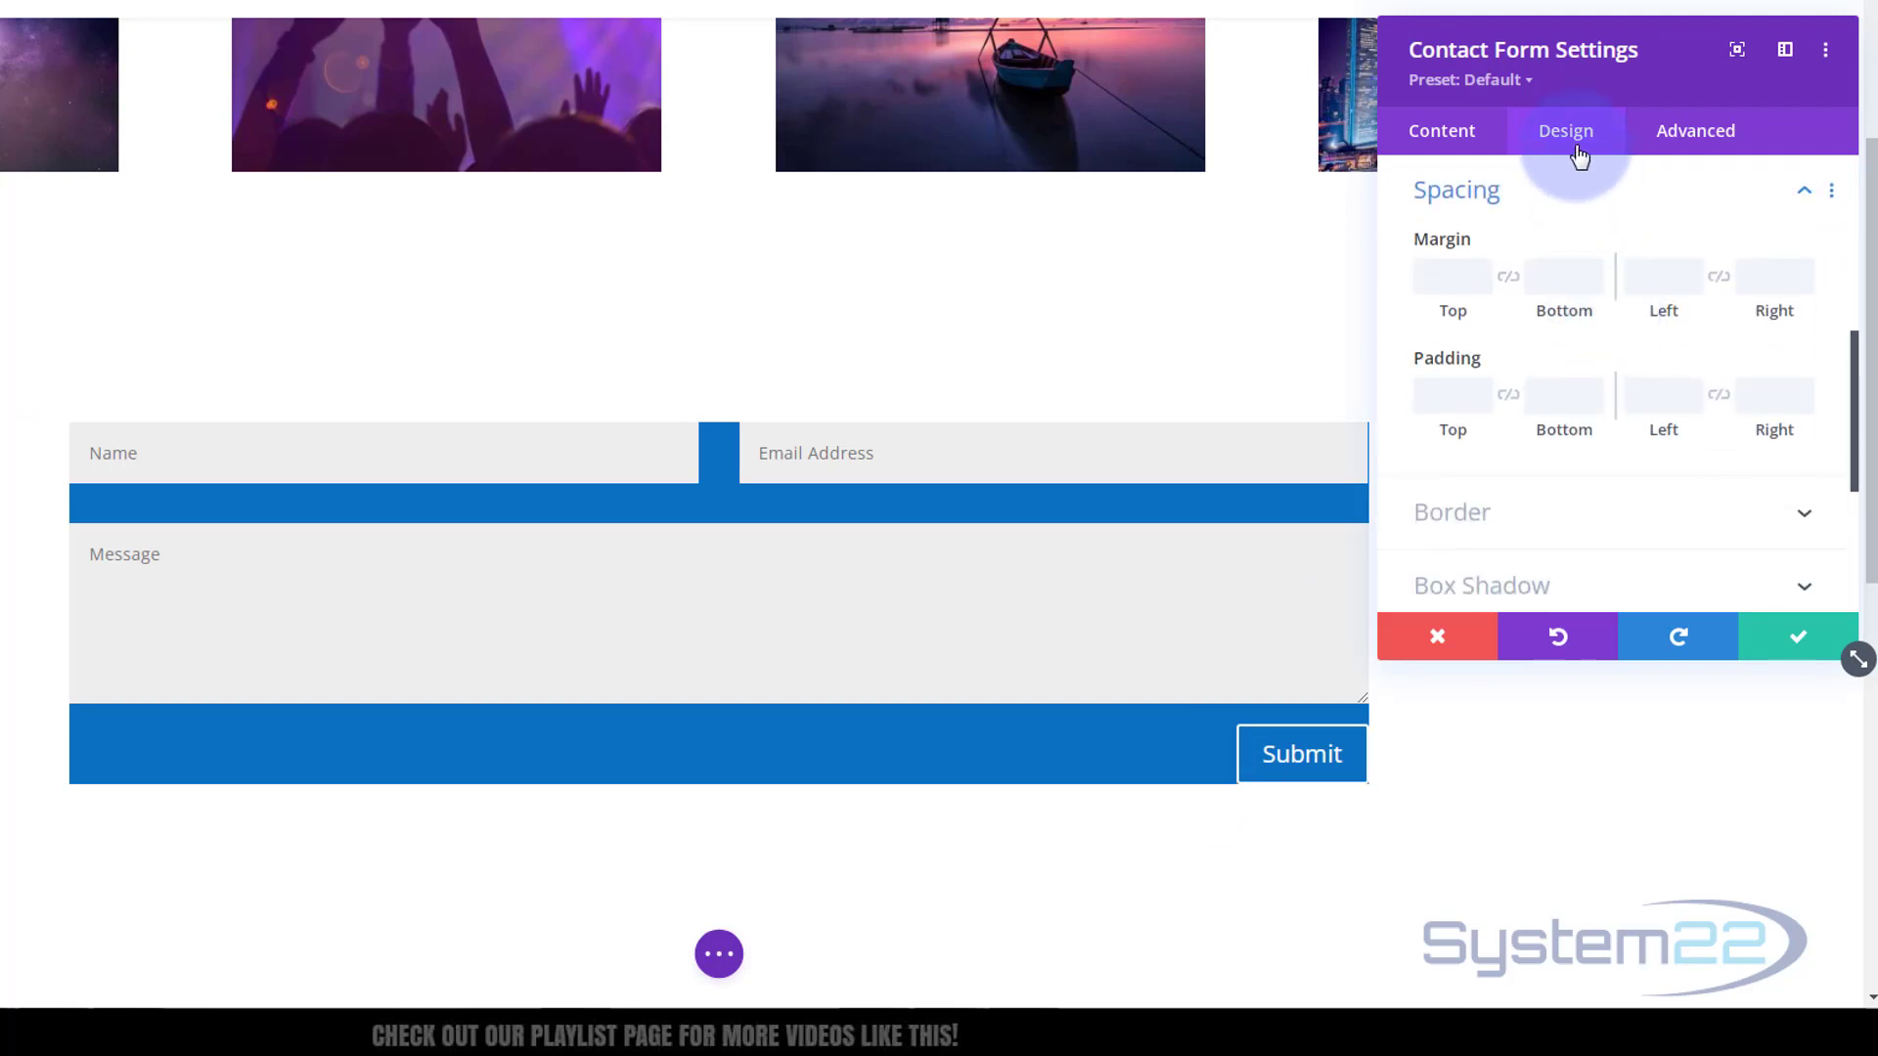
left_click(1443, 399)
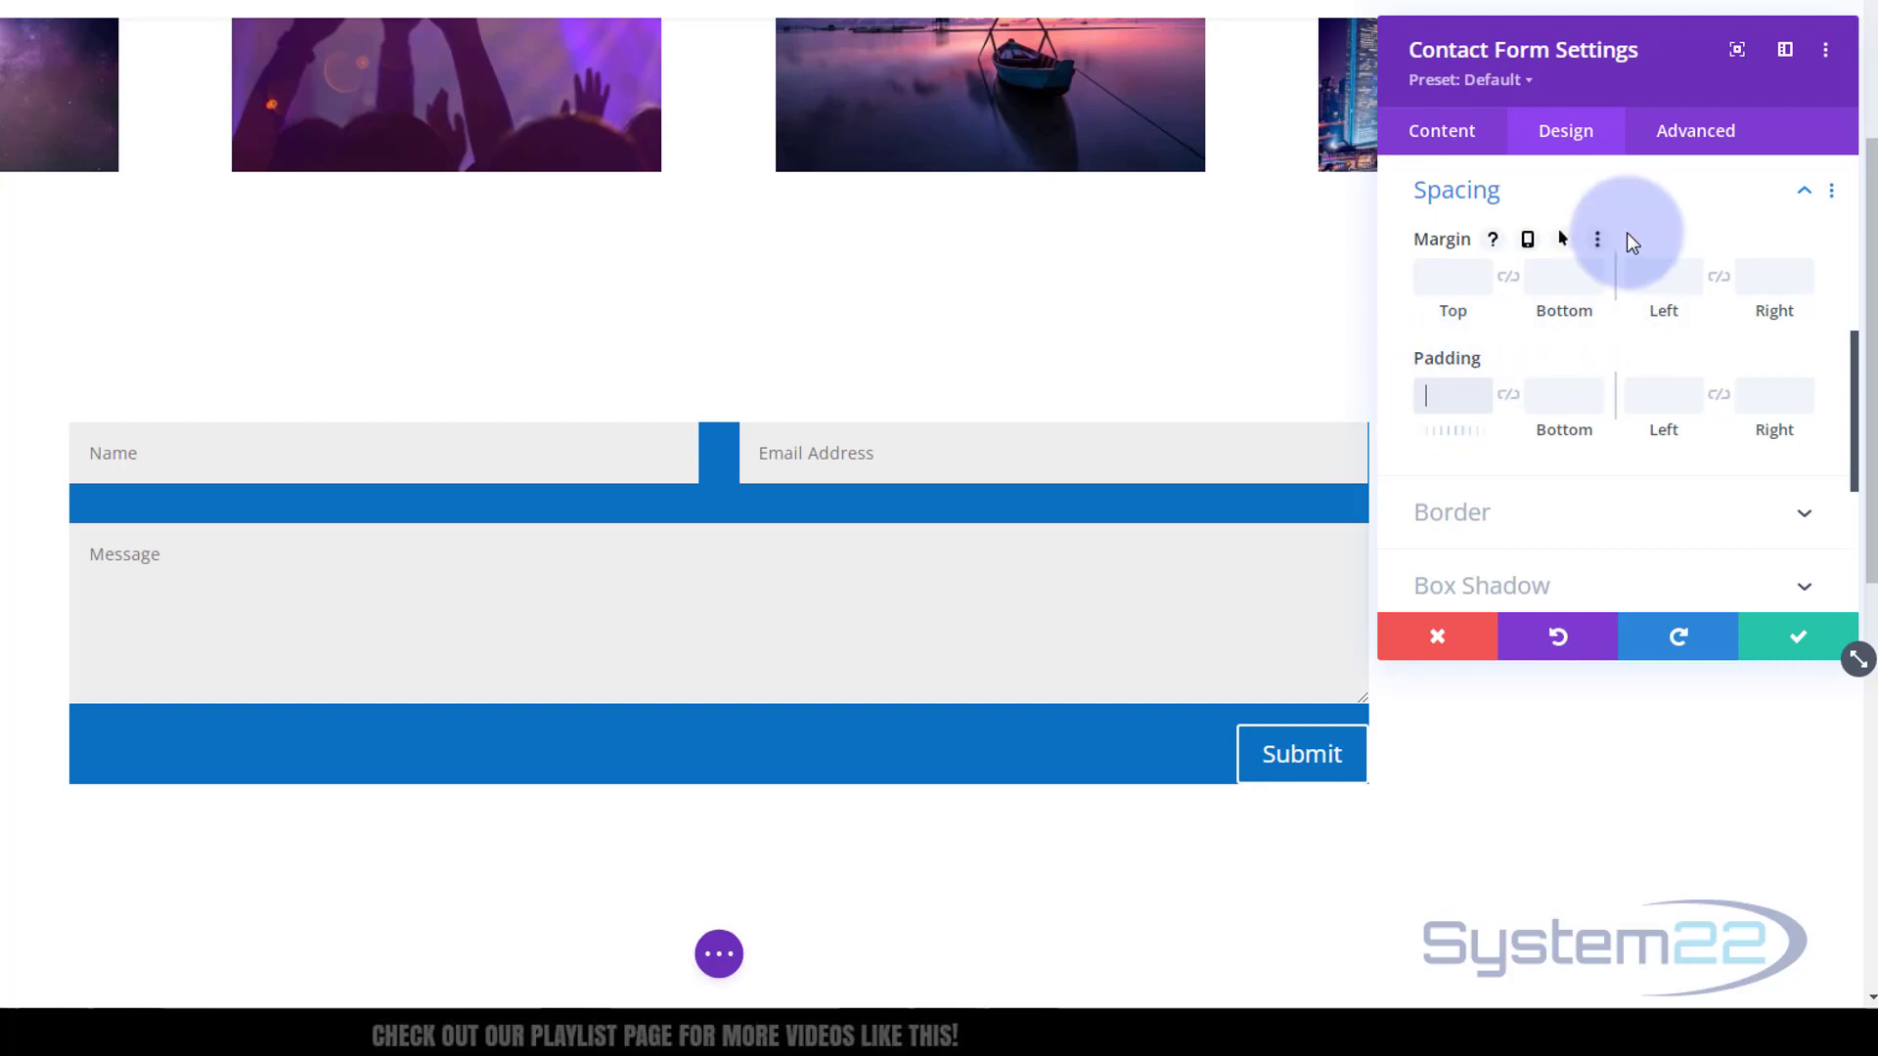
type("30")
left_click(1667, 233)
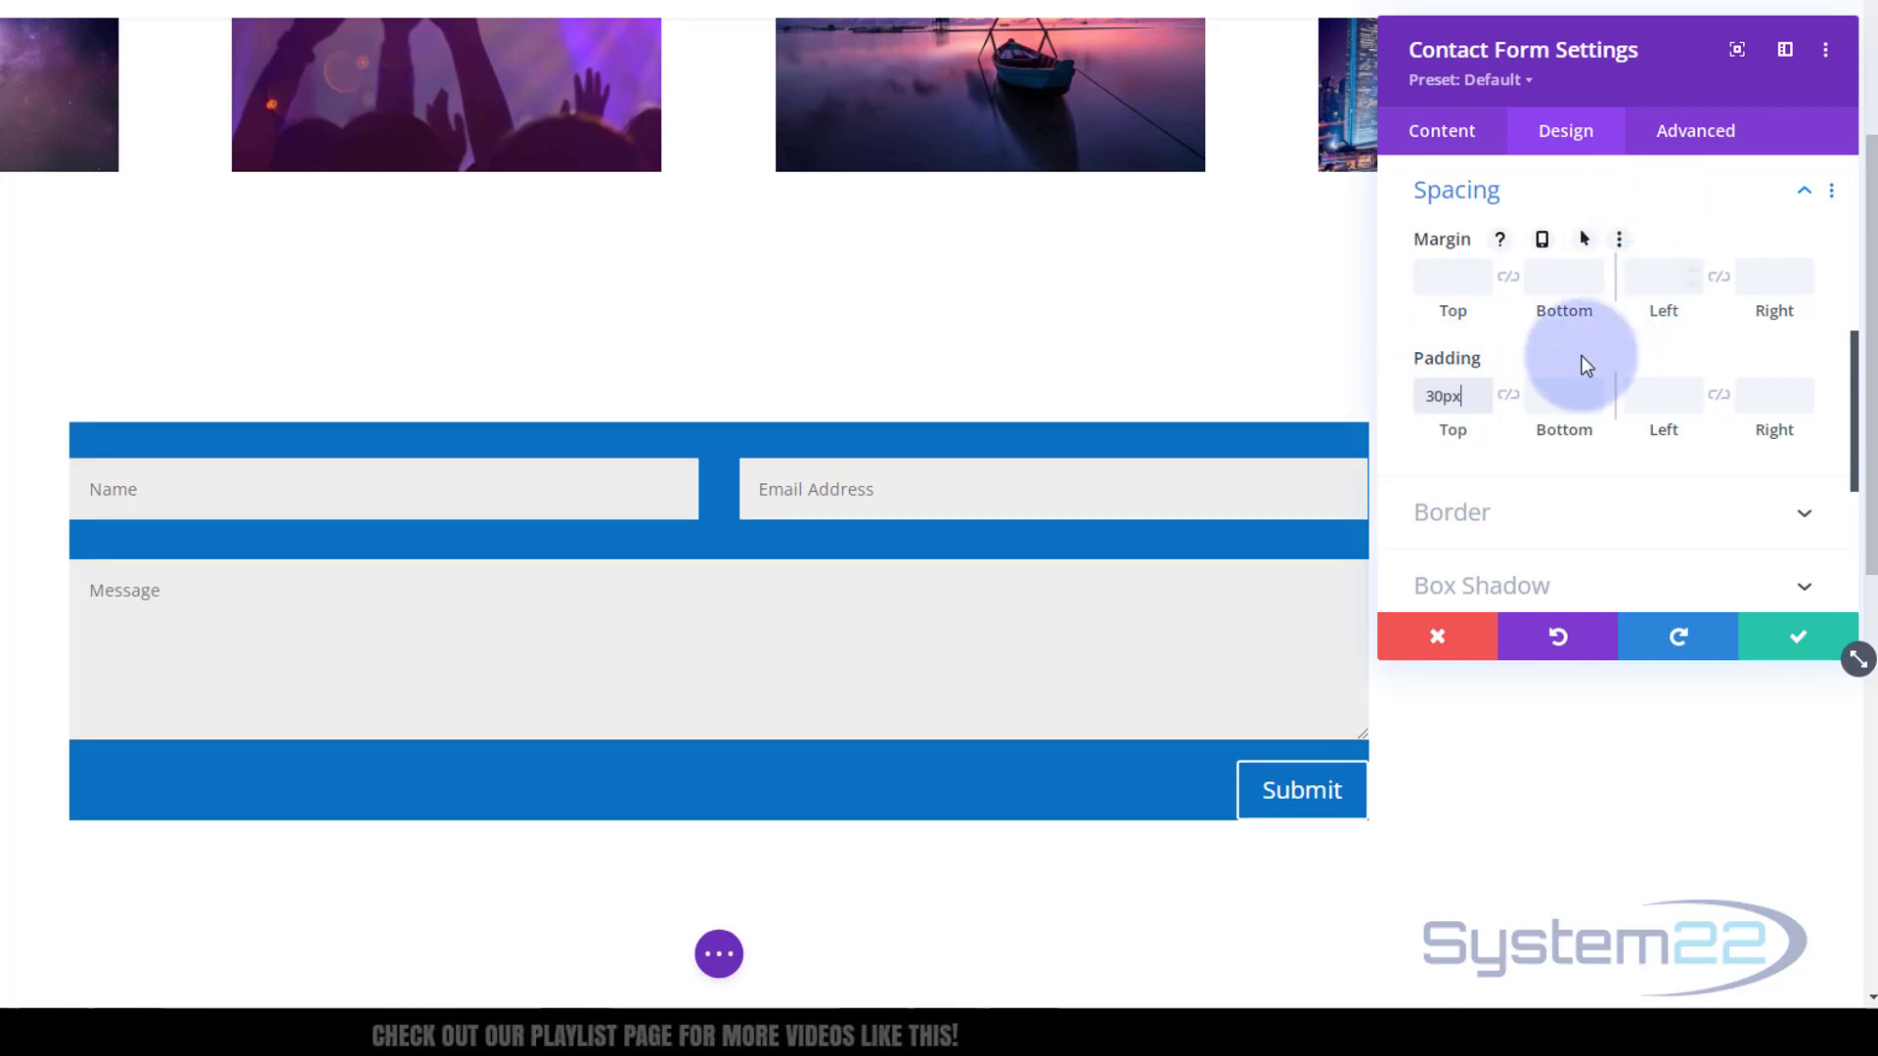
left_click(1508, 395)
left_click(1641, 398)
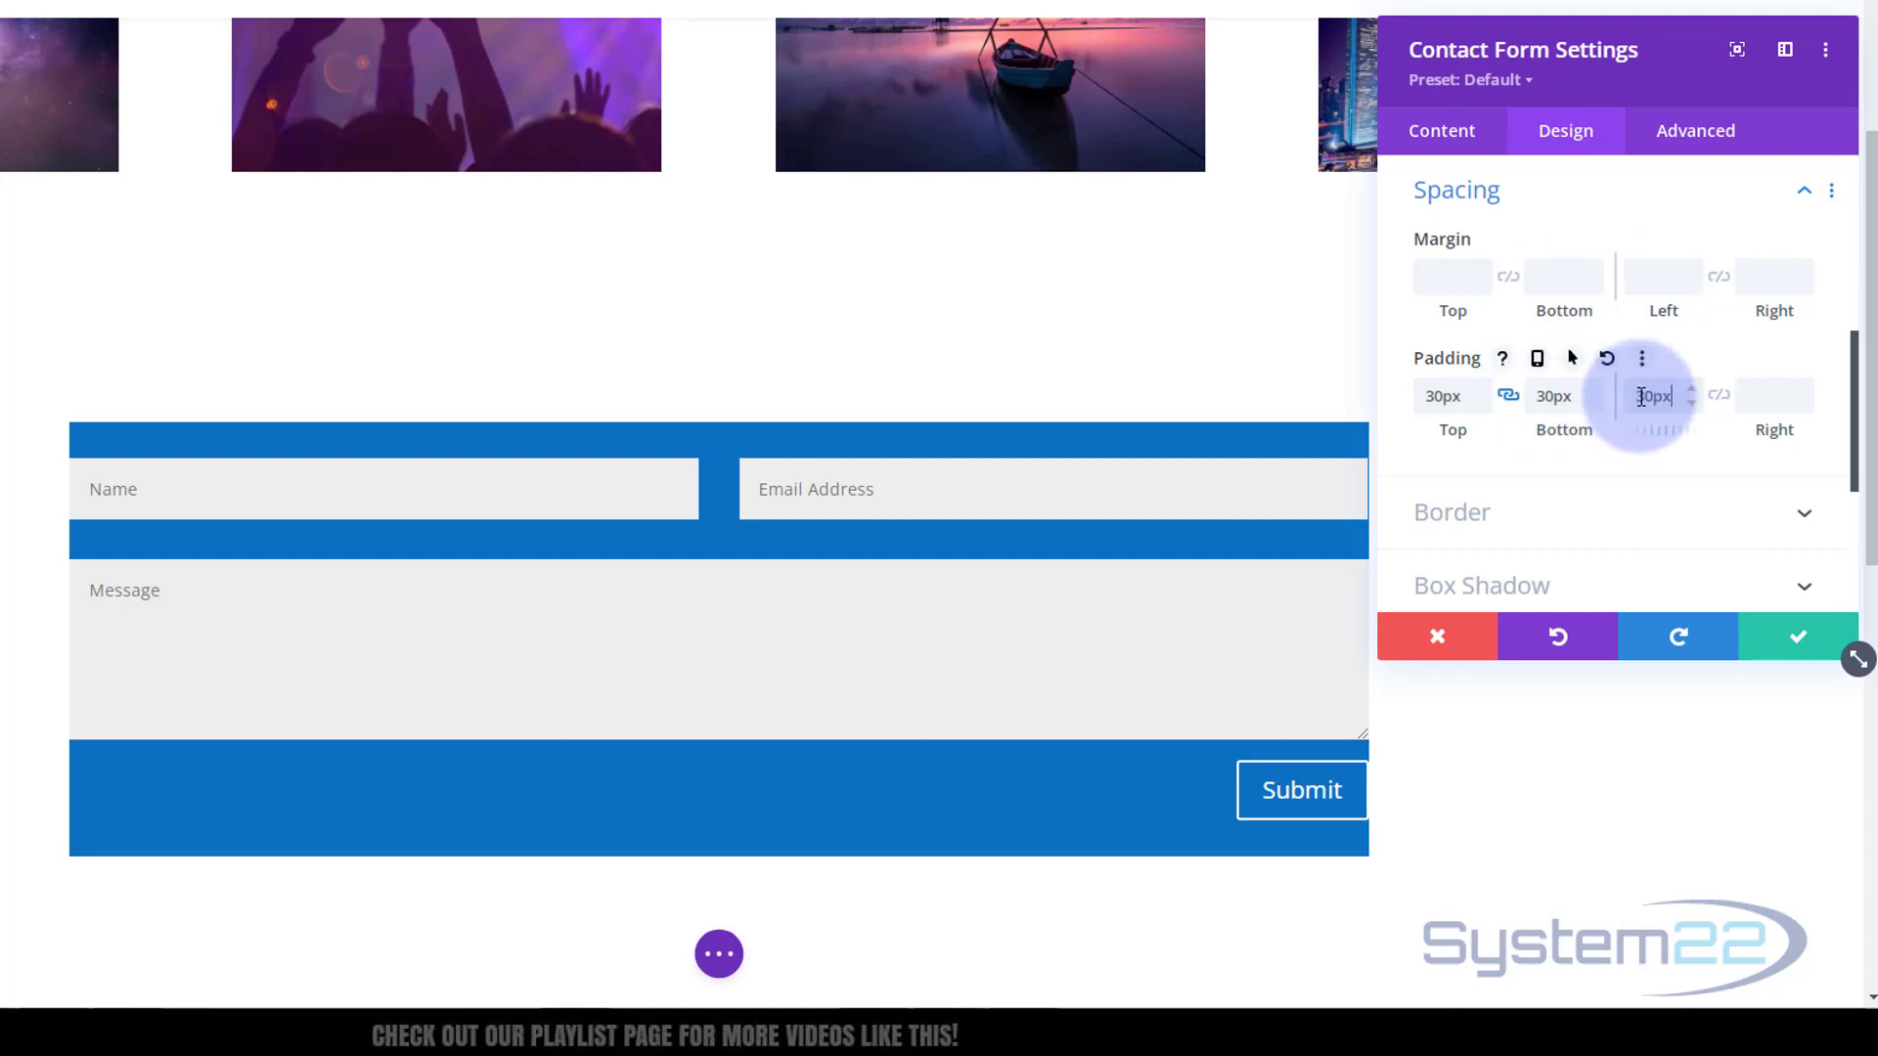
type("30px")
left_click(1706, 411)
left_click(1725, 399)
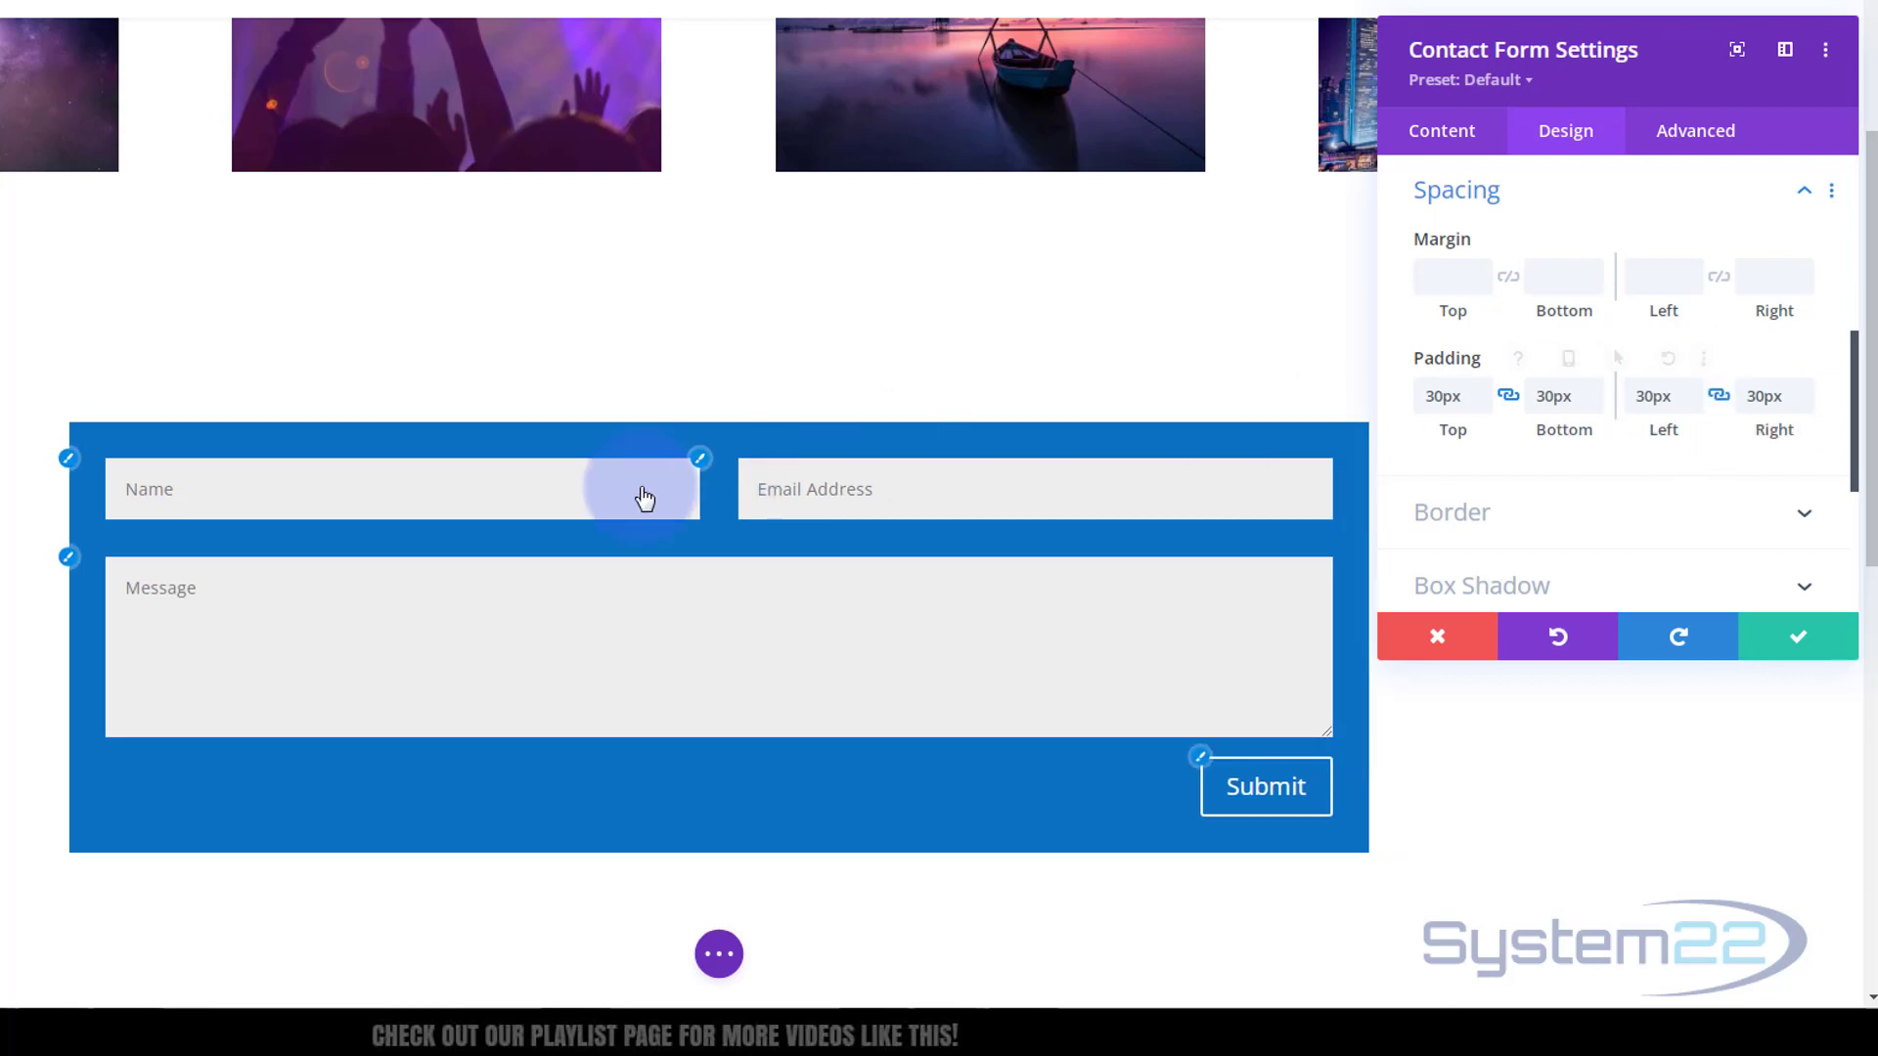
scroll(656, 571, "down", 1)
scroll(656, 571, "down", 1)
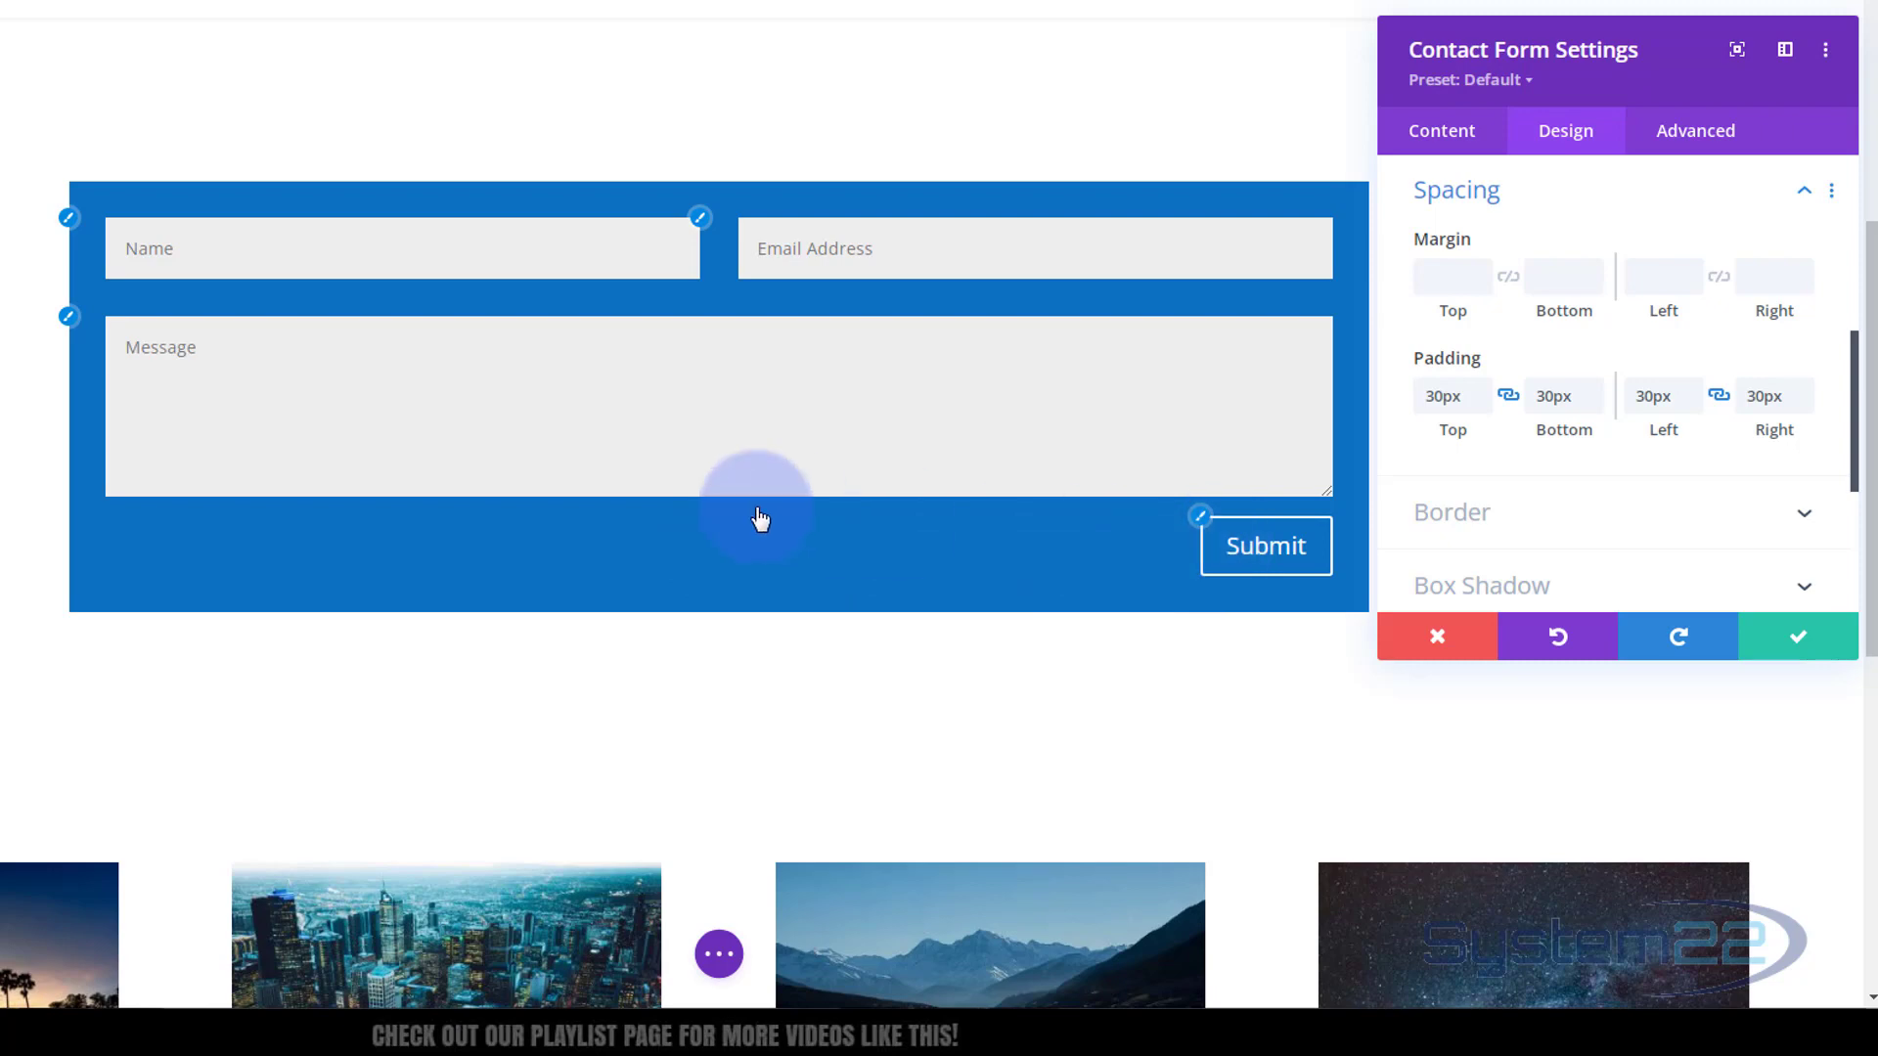
left_click(1793, 643)
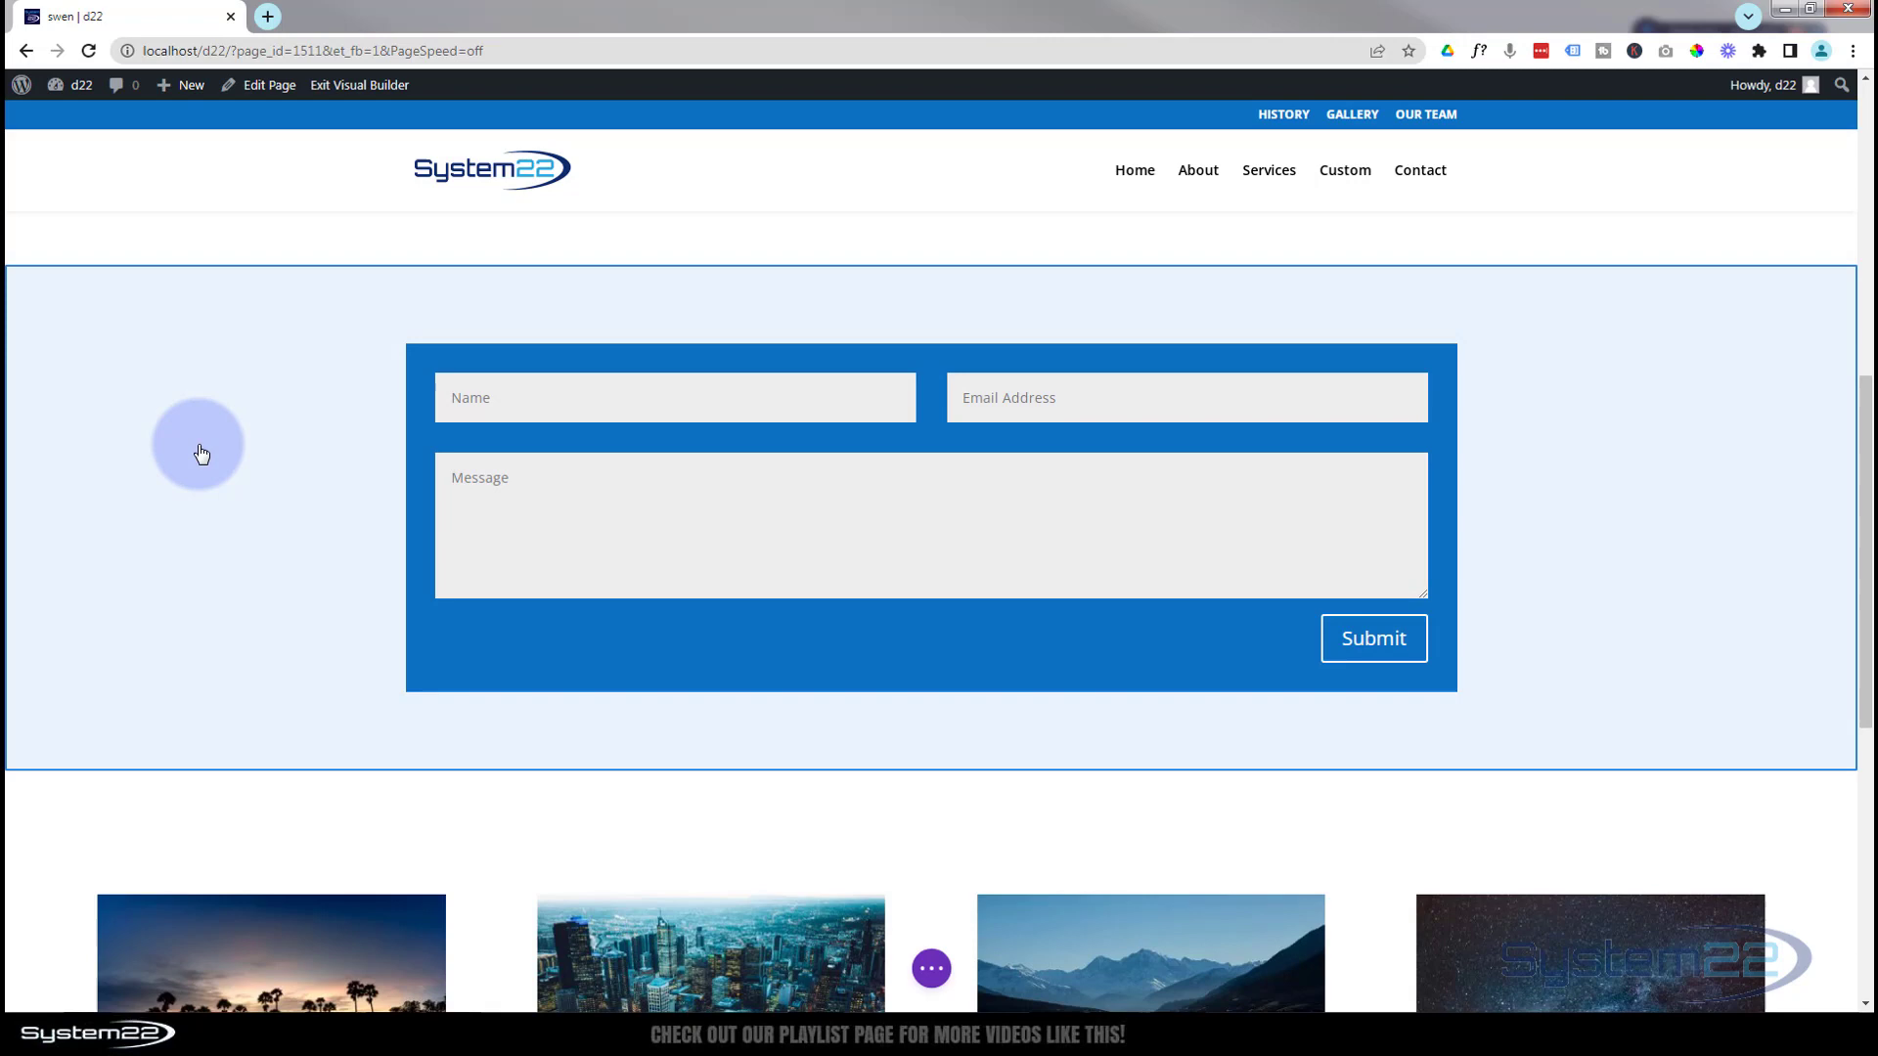
Open the contact form section's settings to the Background Image option
left_click(197, 445)
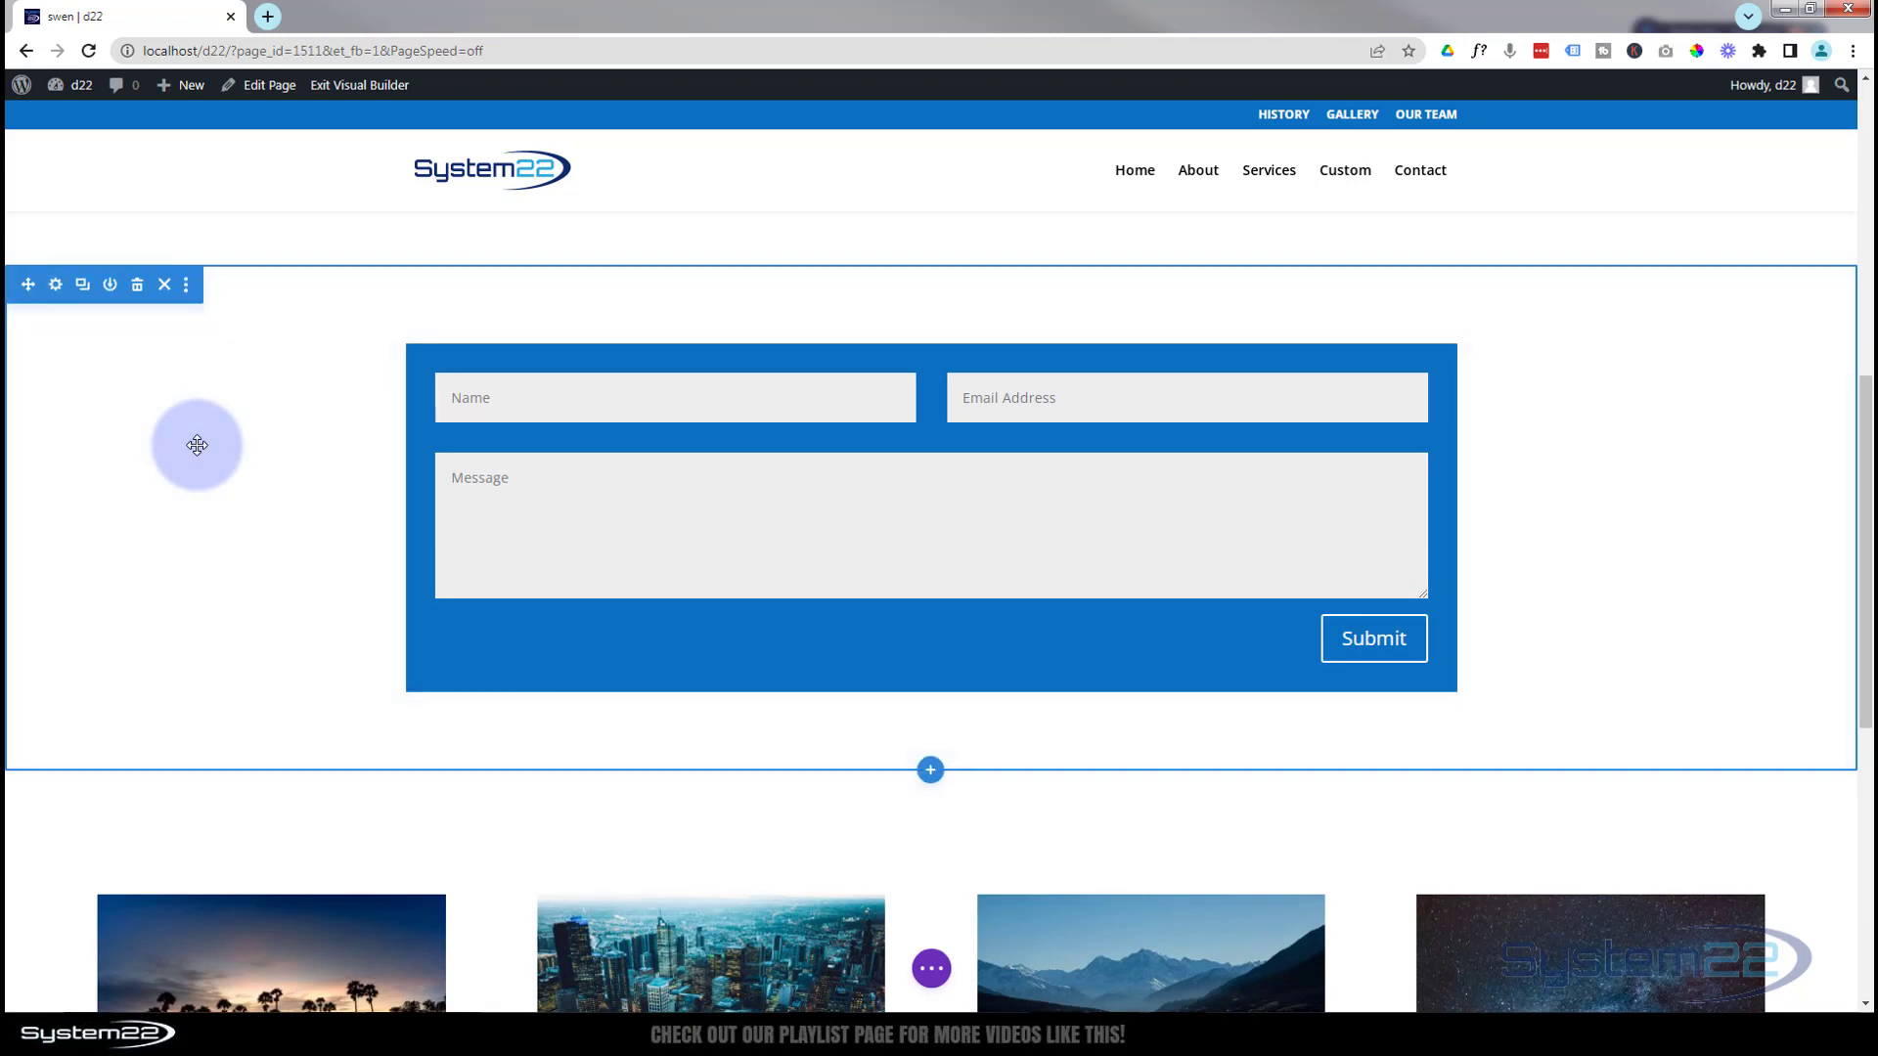
scroll(198, 445, "up", 2)
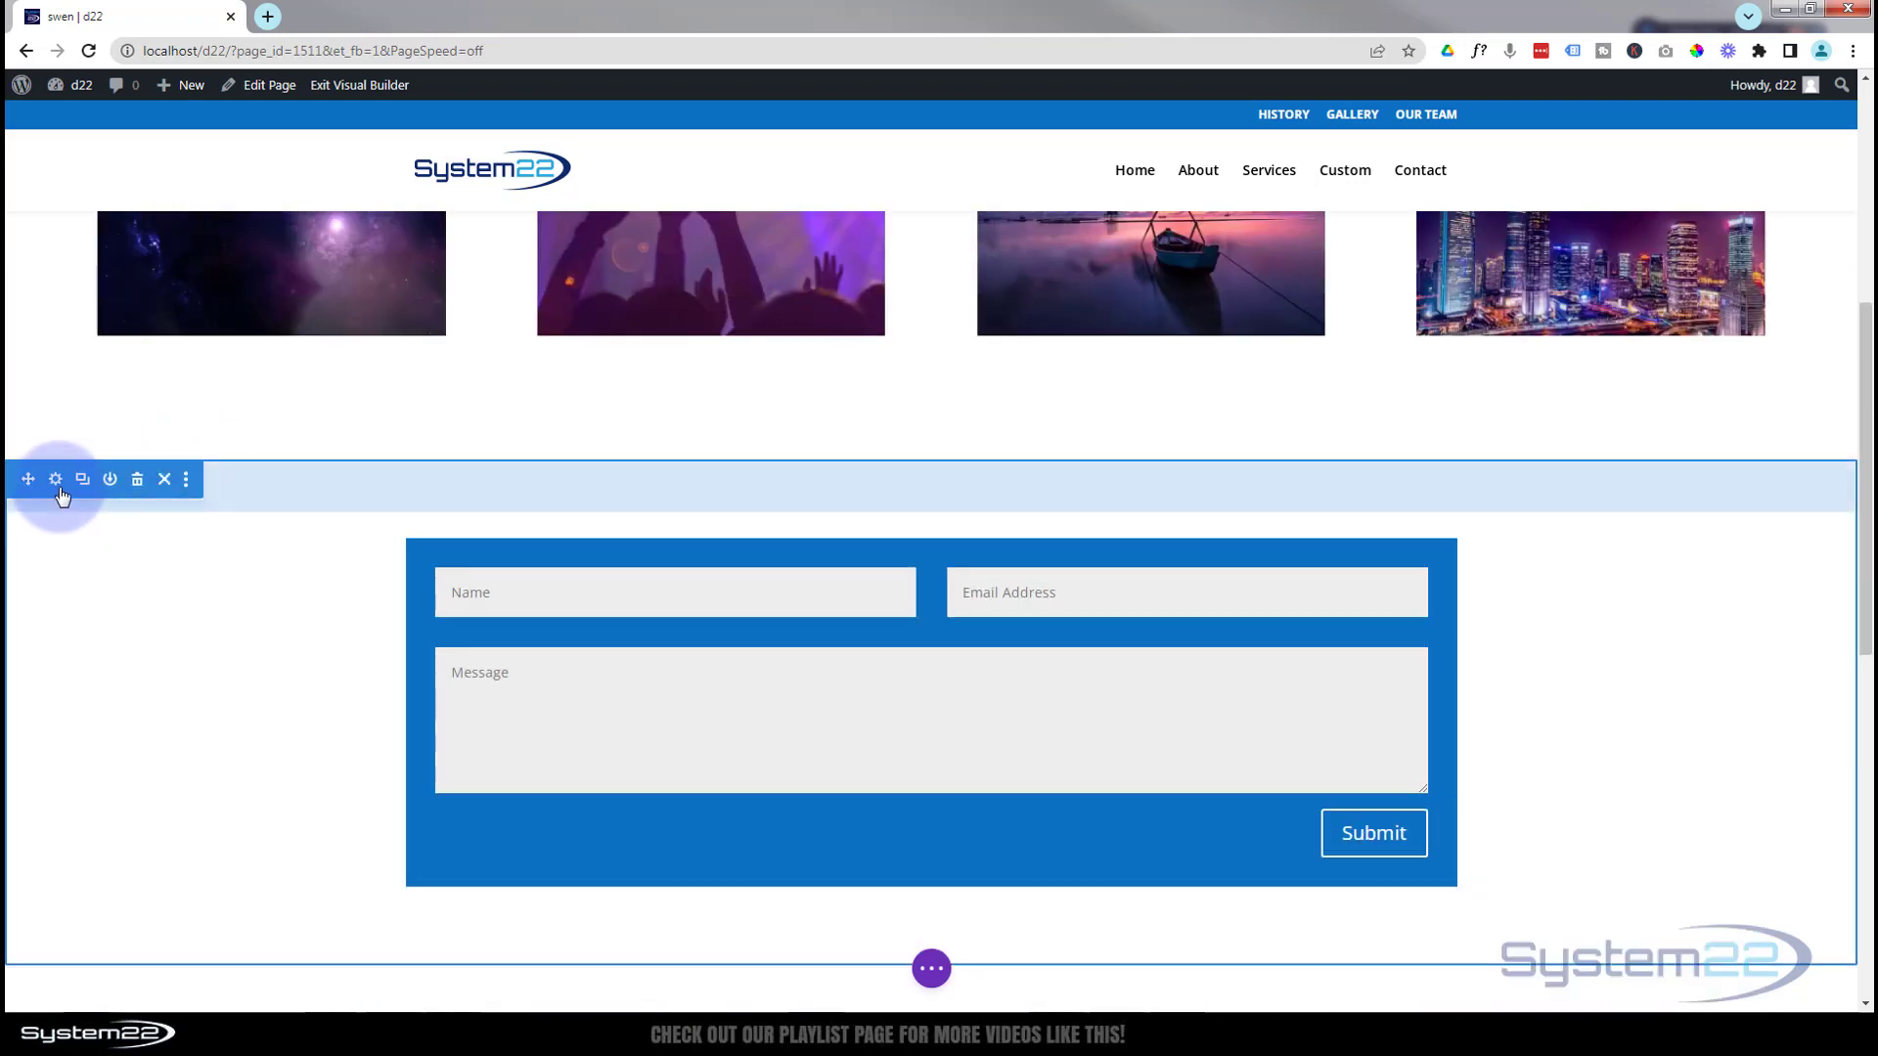
left_click(57, 481)
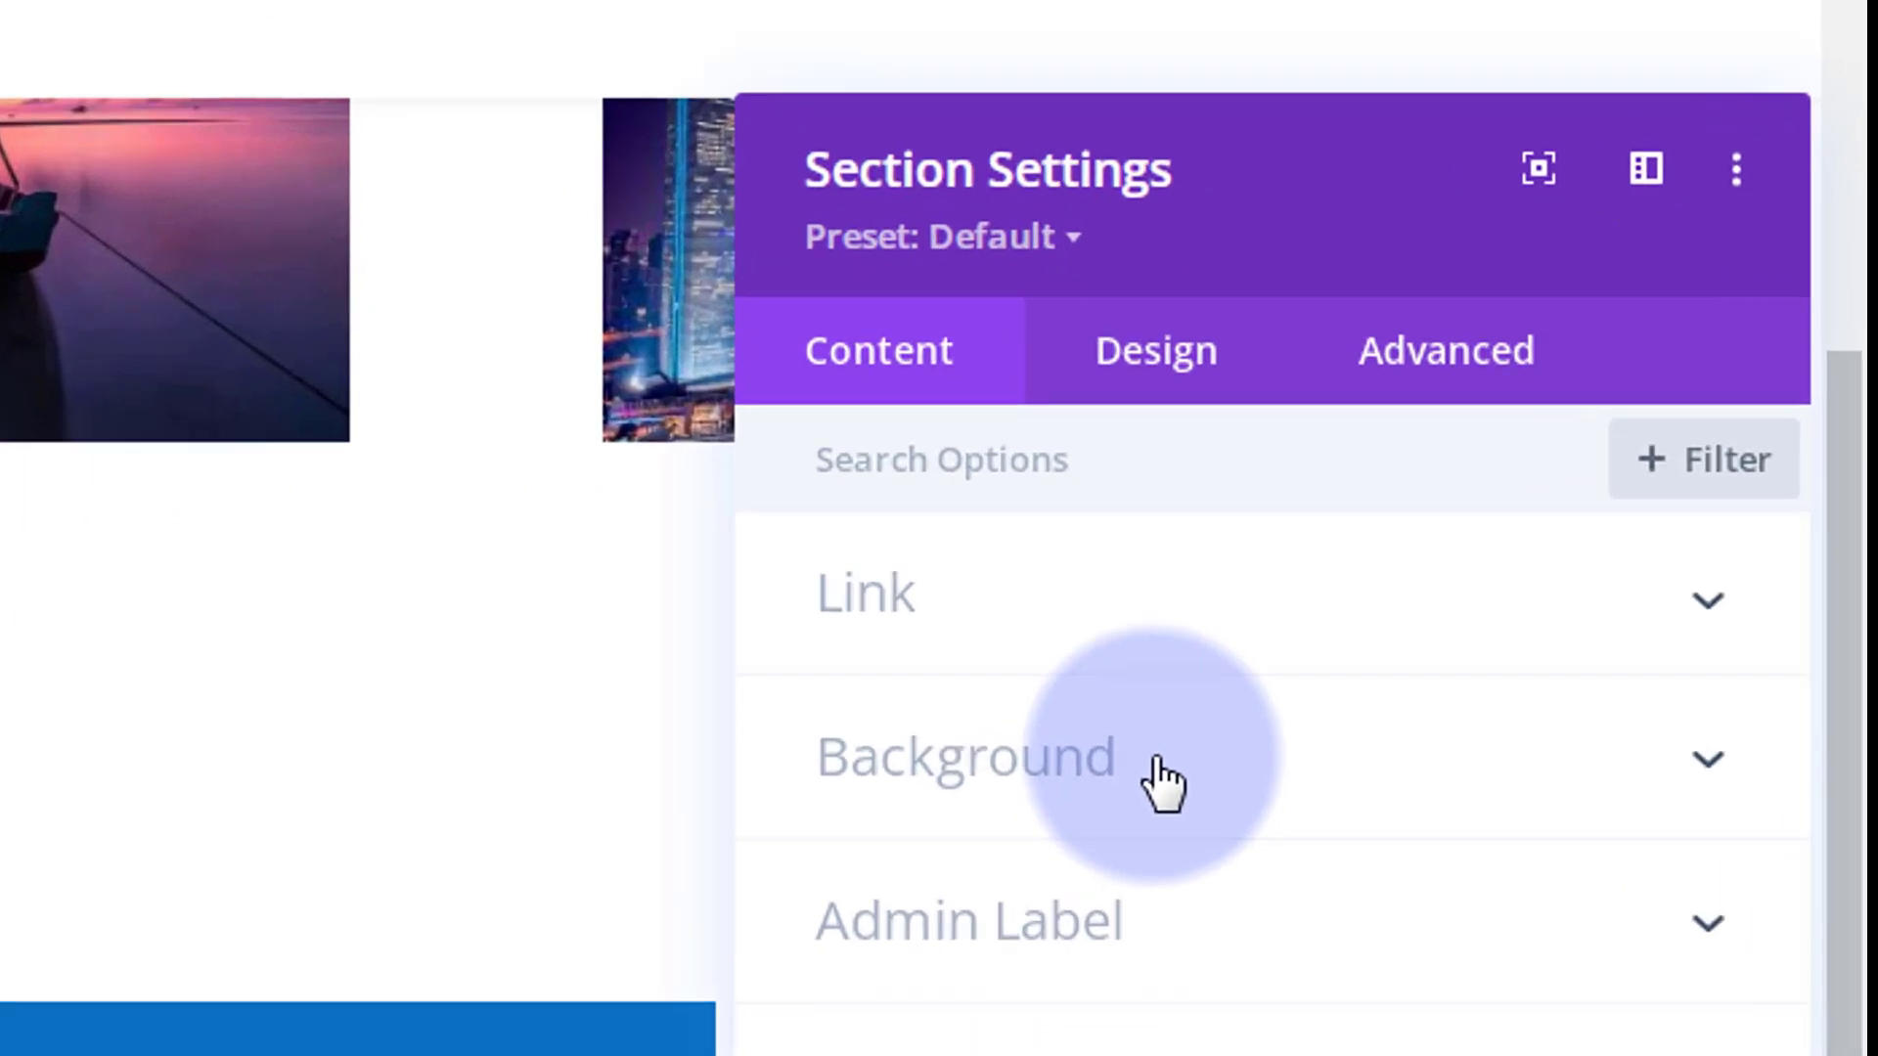
left_click(1597, 466)
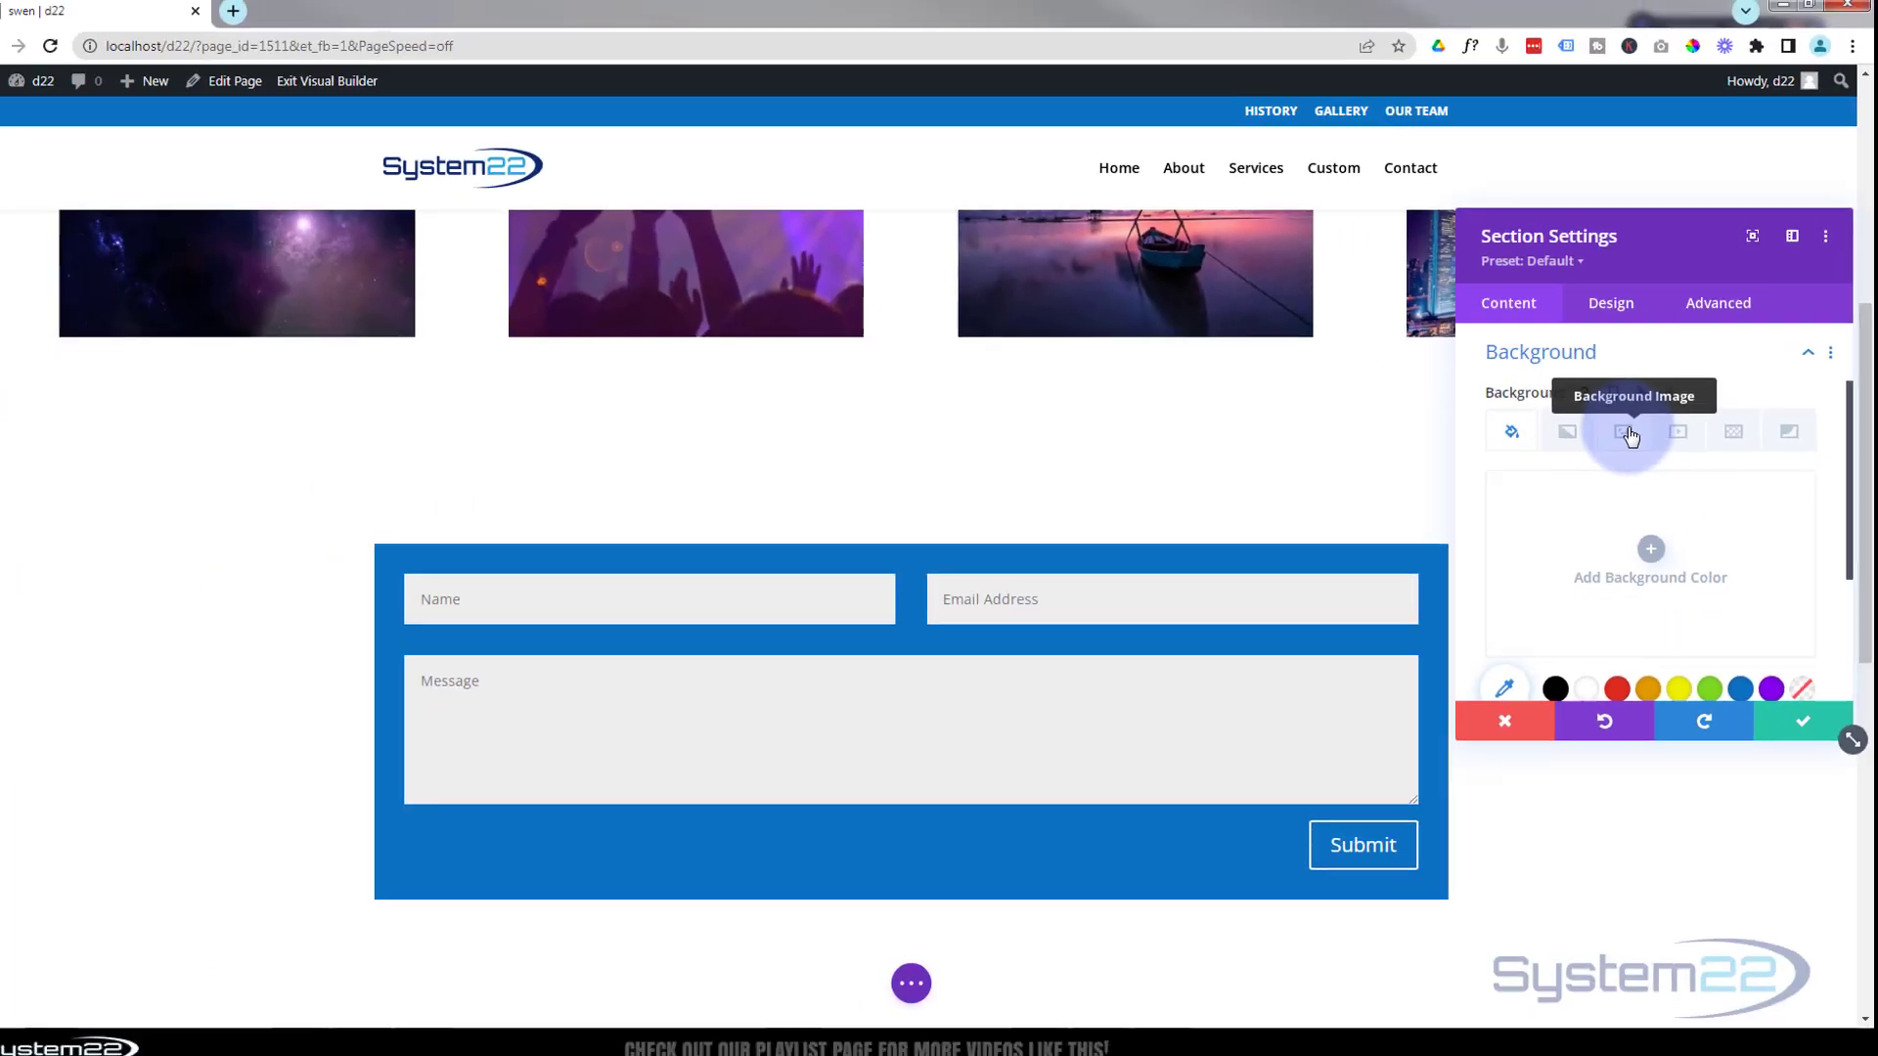
left_click(1629, 434)
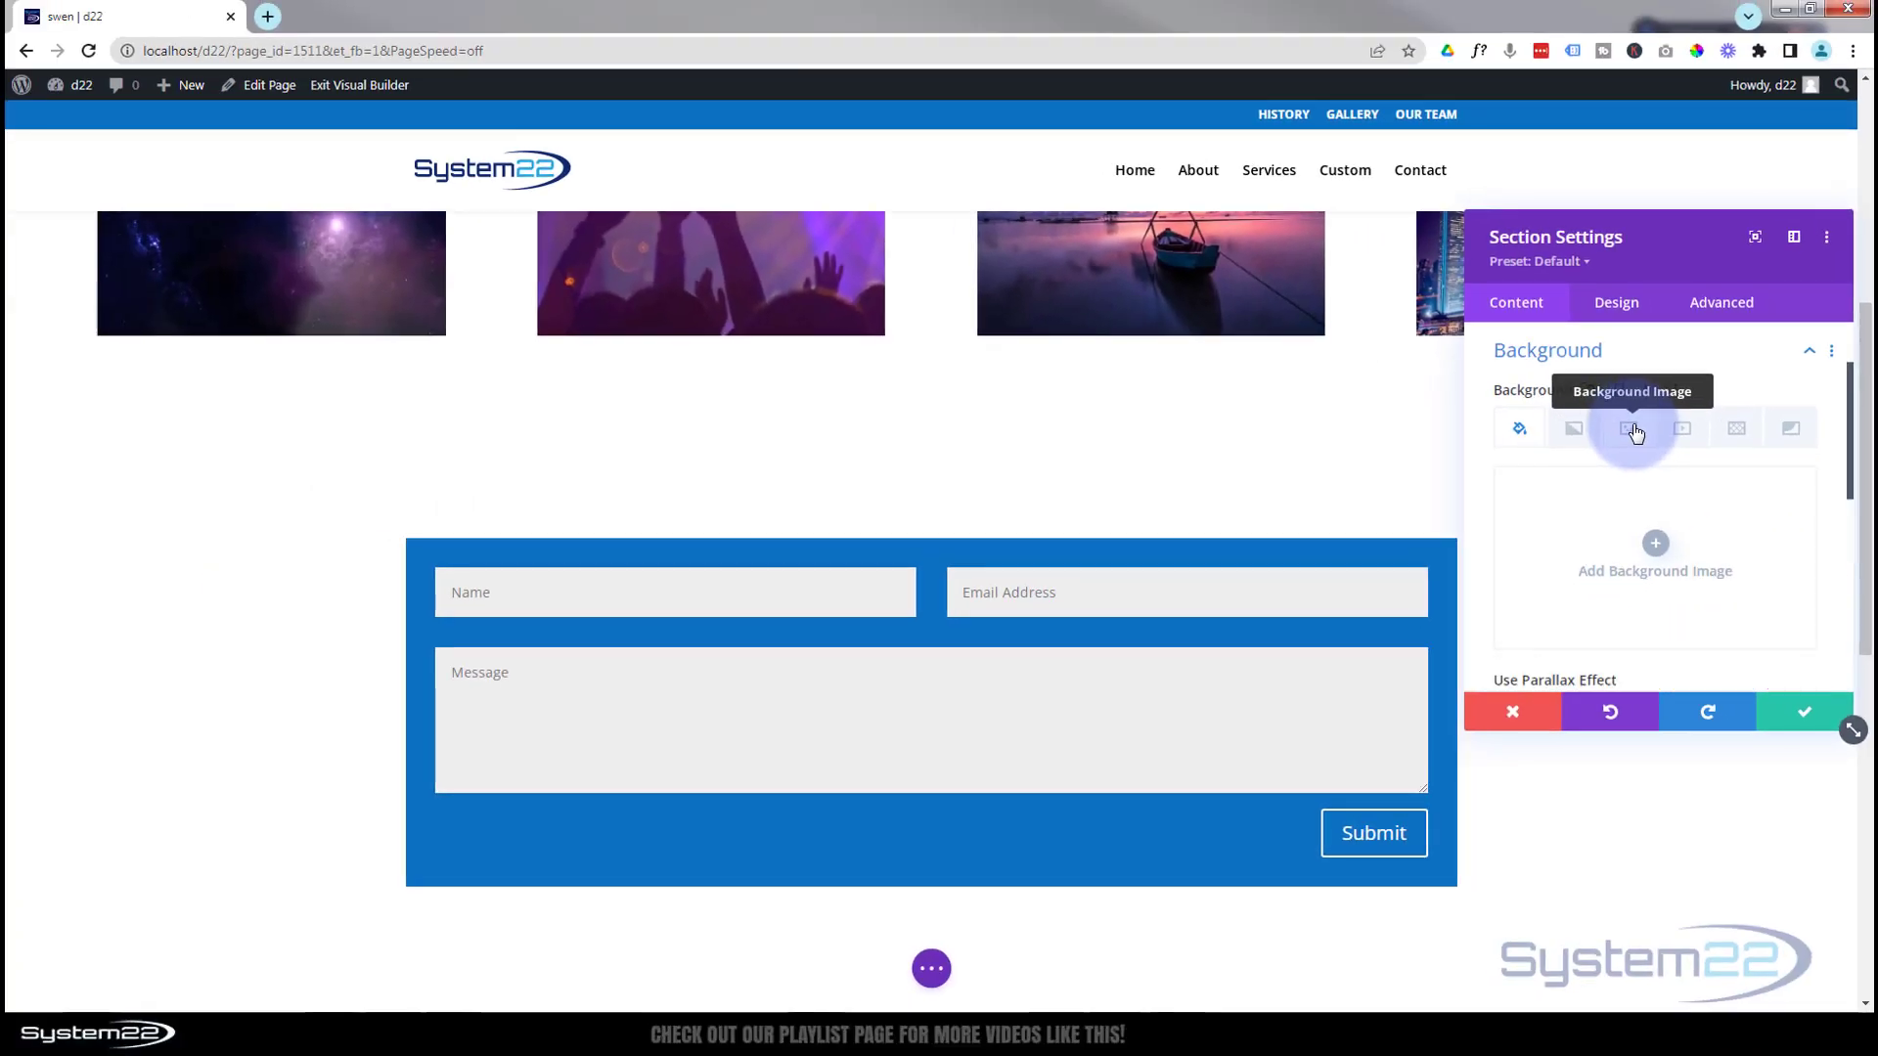
Set opt1.jpg, the aerial city skyline photo, as the section's background image
left_click(1665, 541)
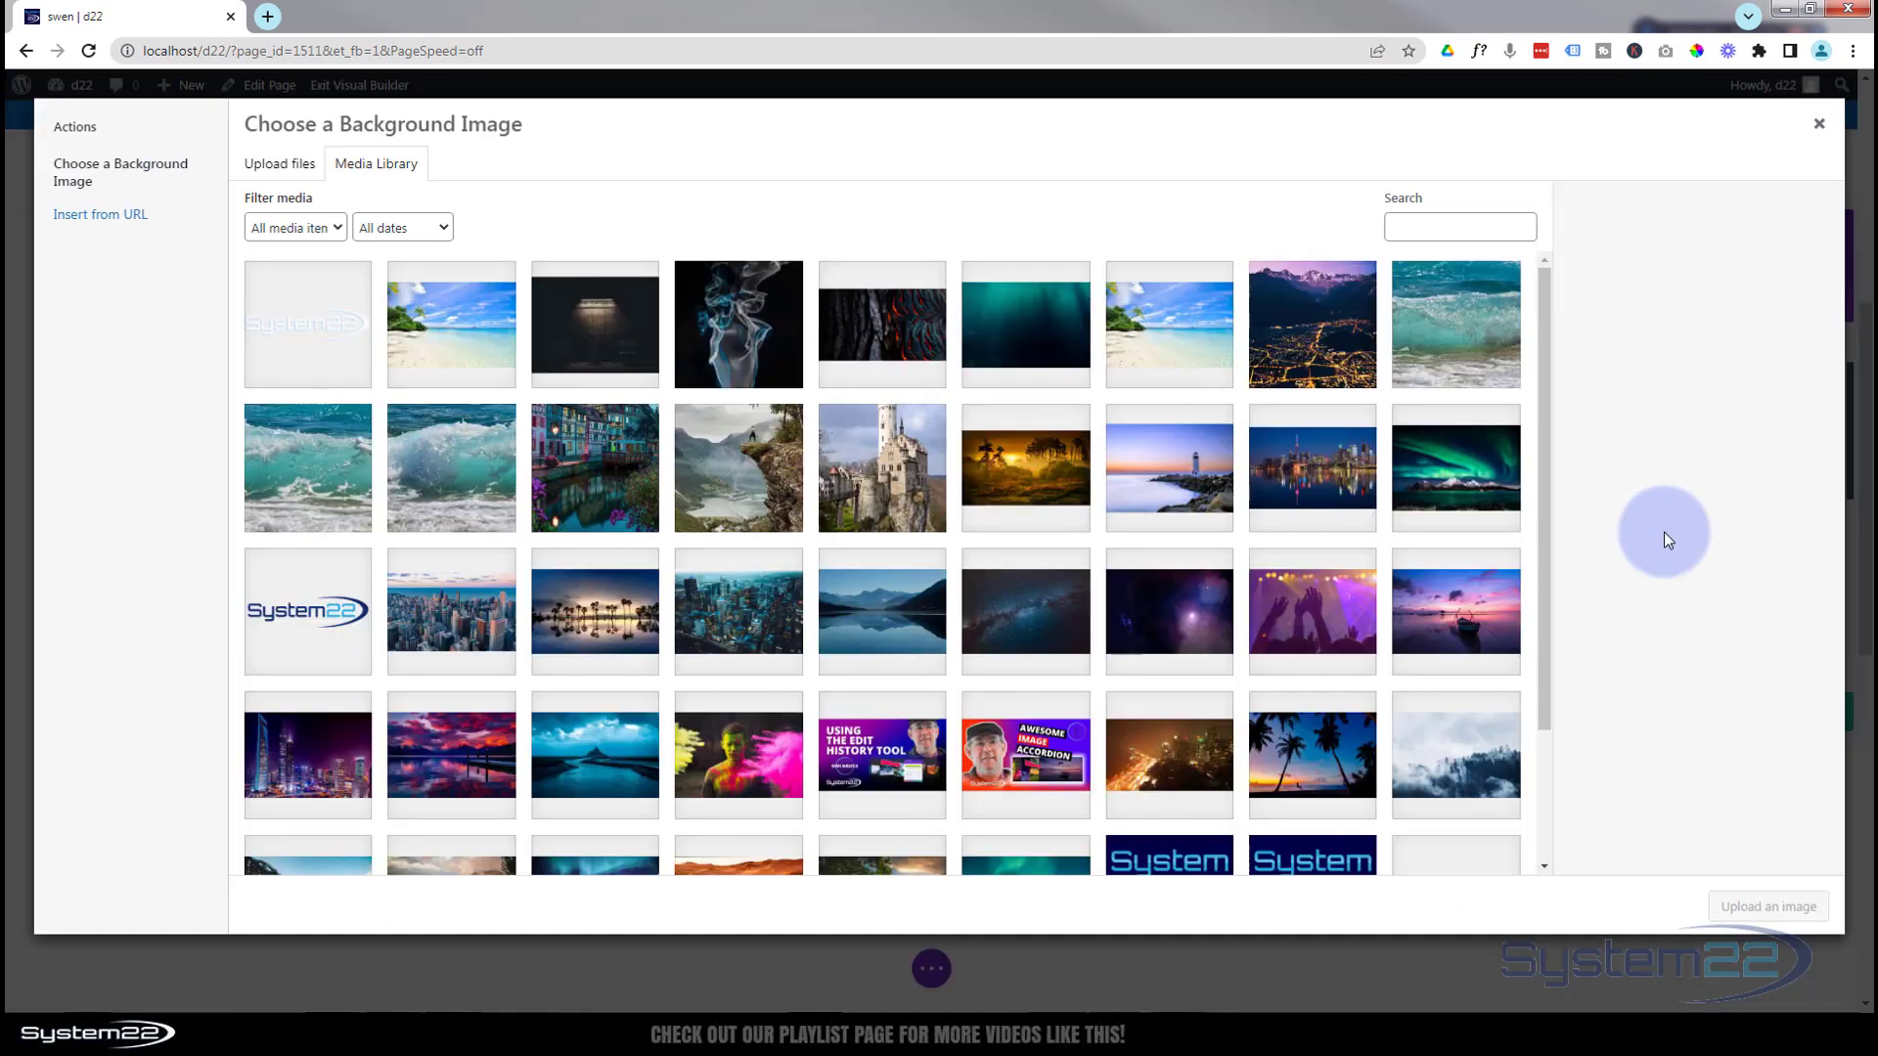
left_click(443, 632)
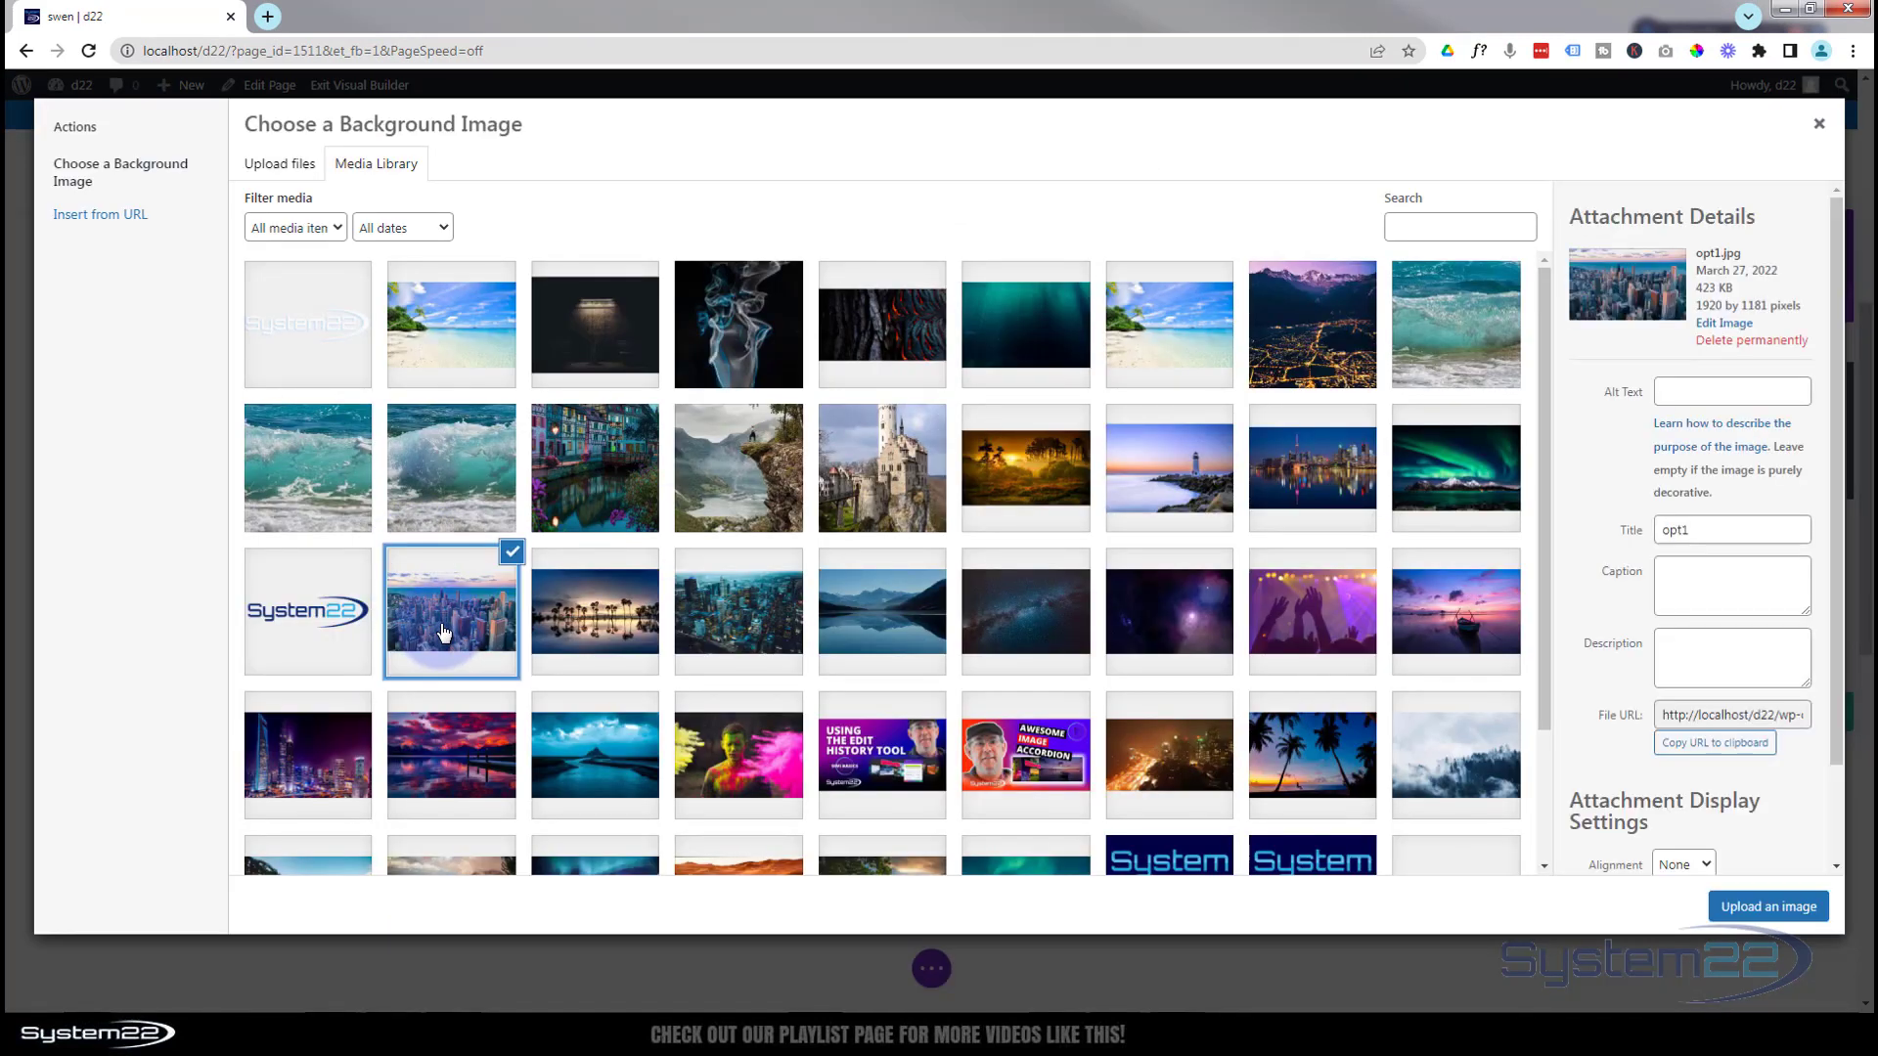
left_click(1741, 908)
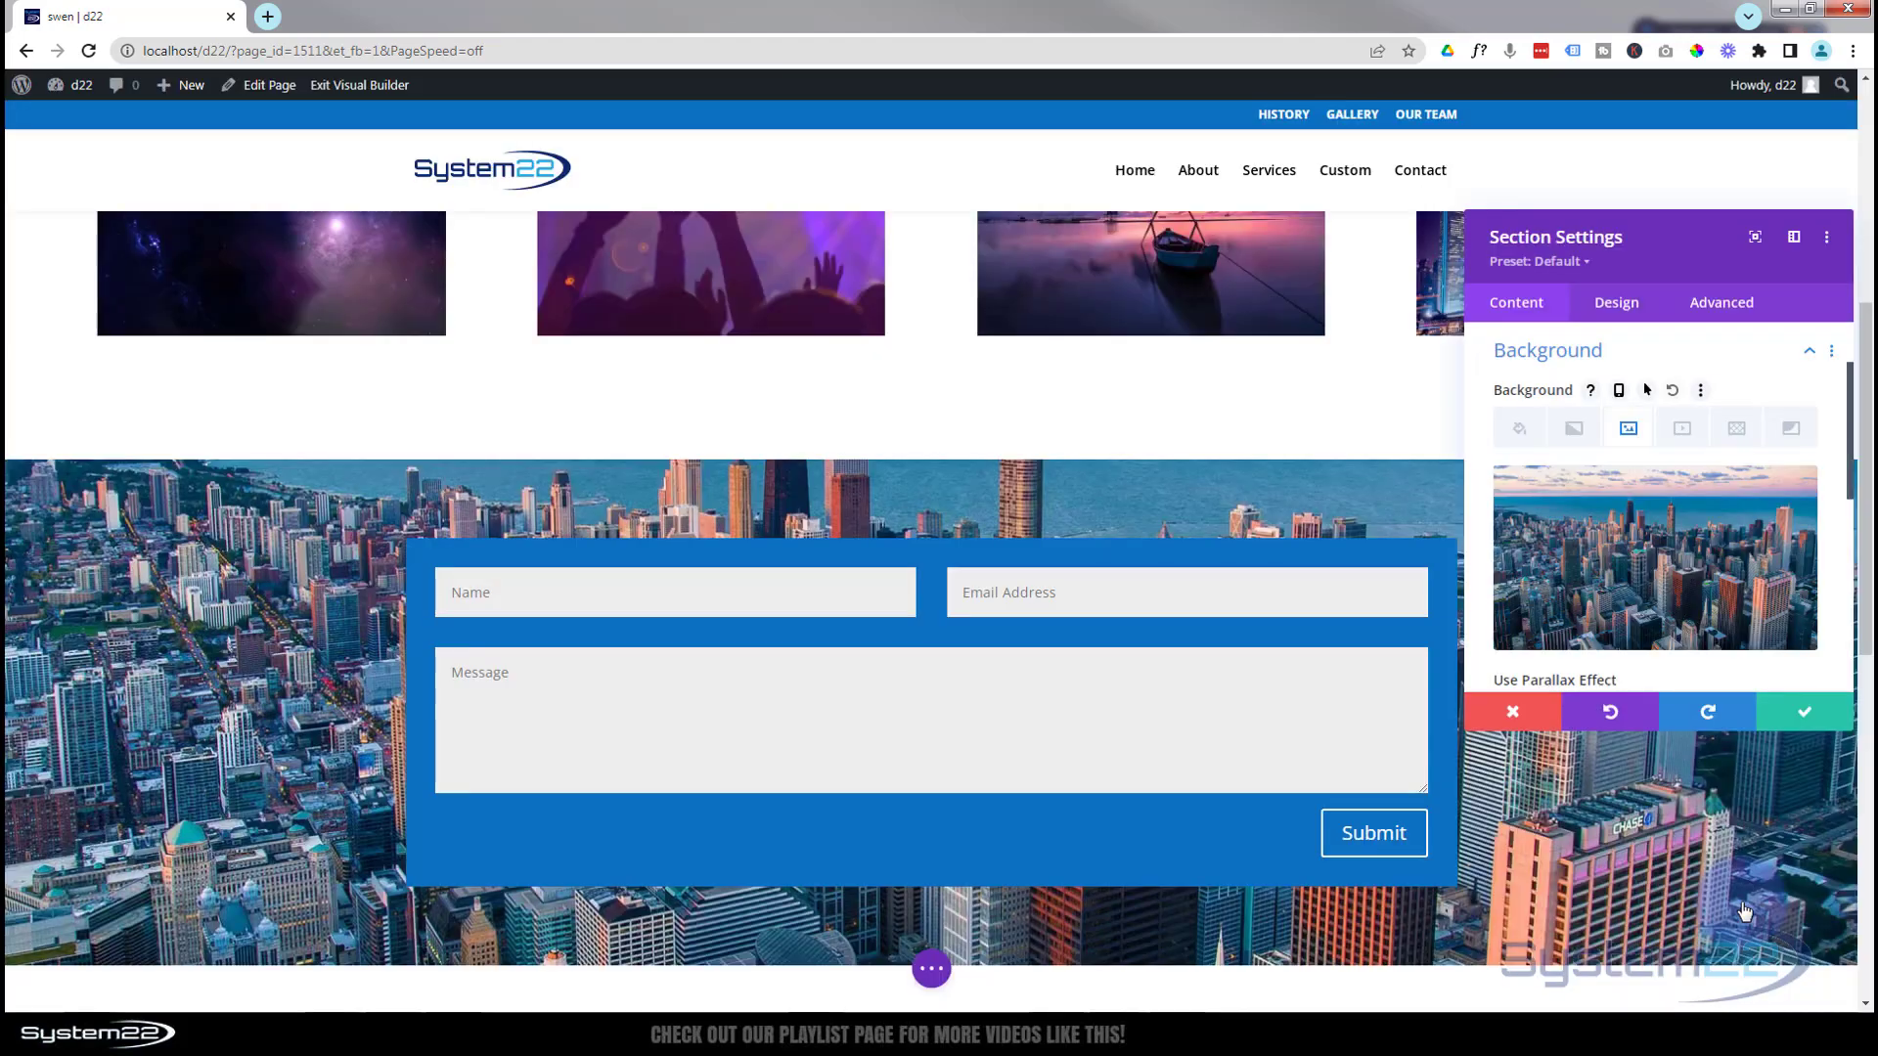
scroll(246, 724, "down", 1)
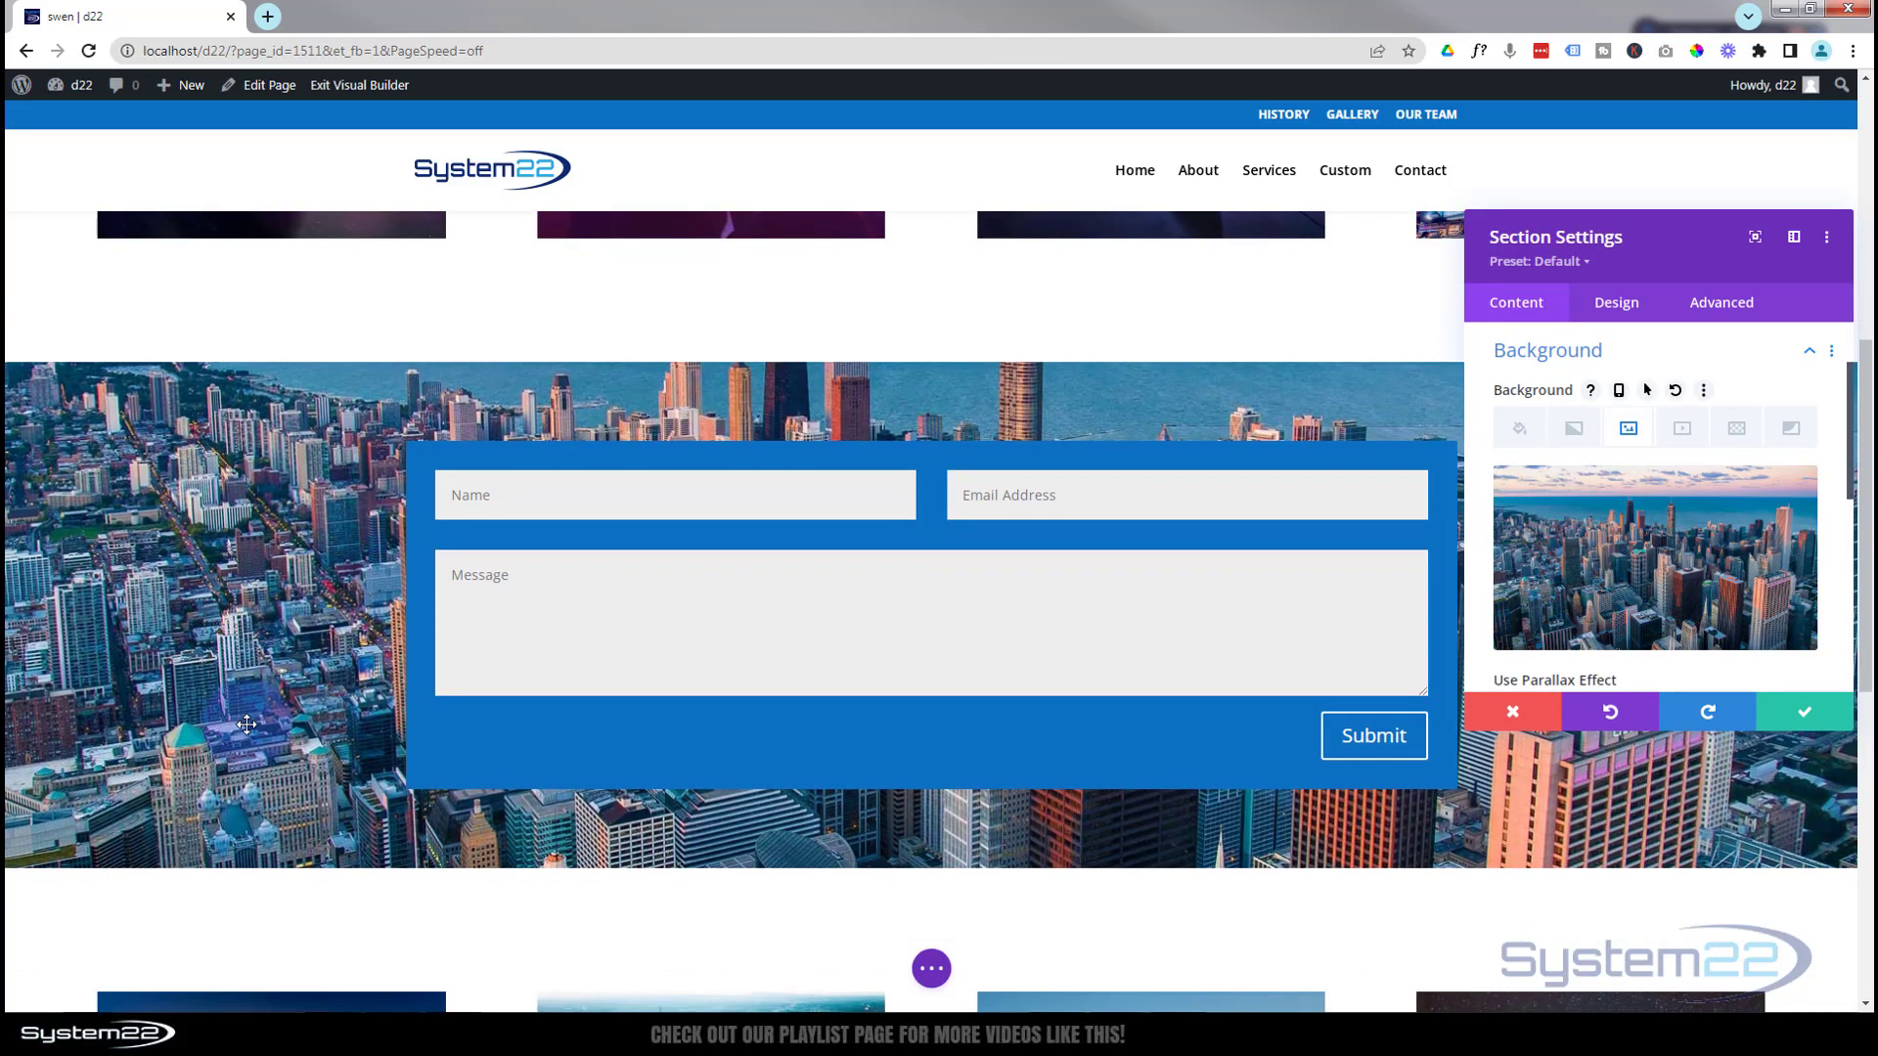
scroll(247, 724, "down", 2)
scroll(251, 734, "up", 2)
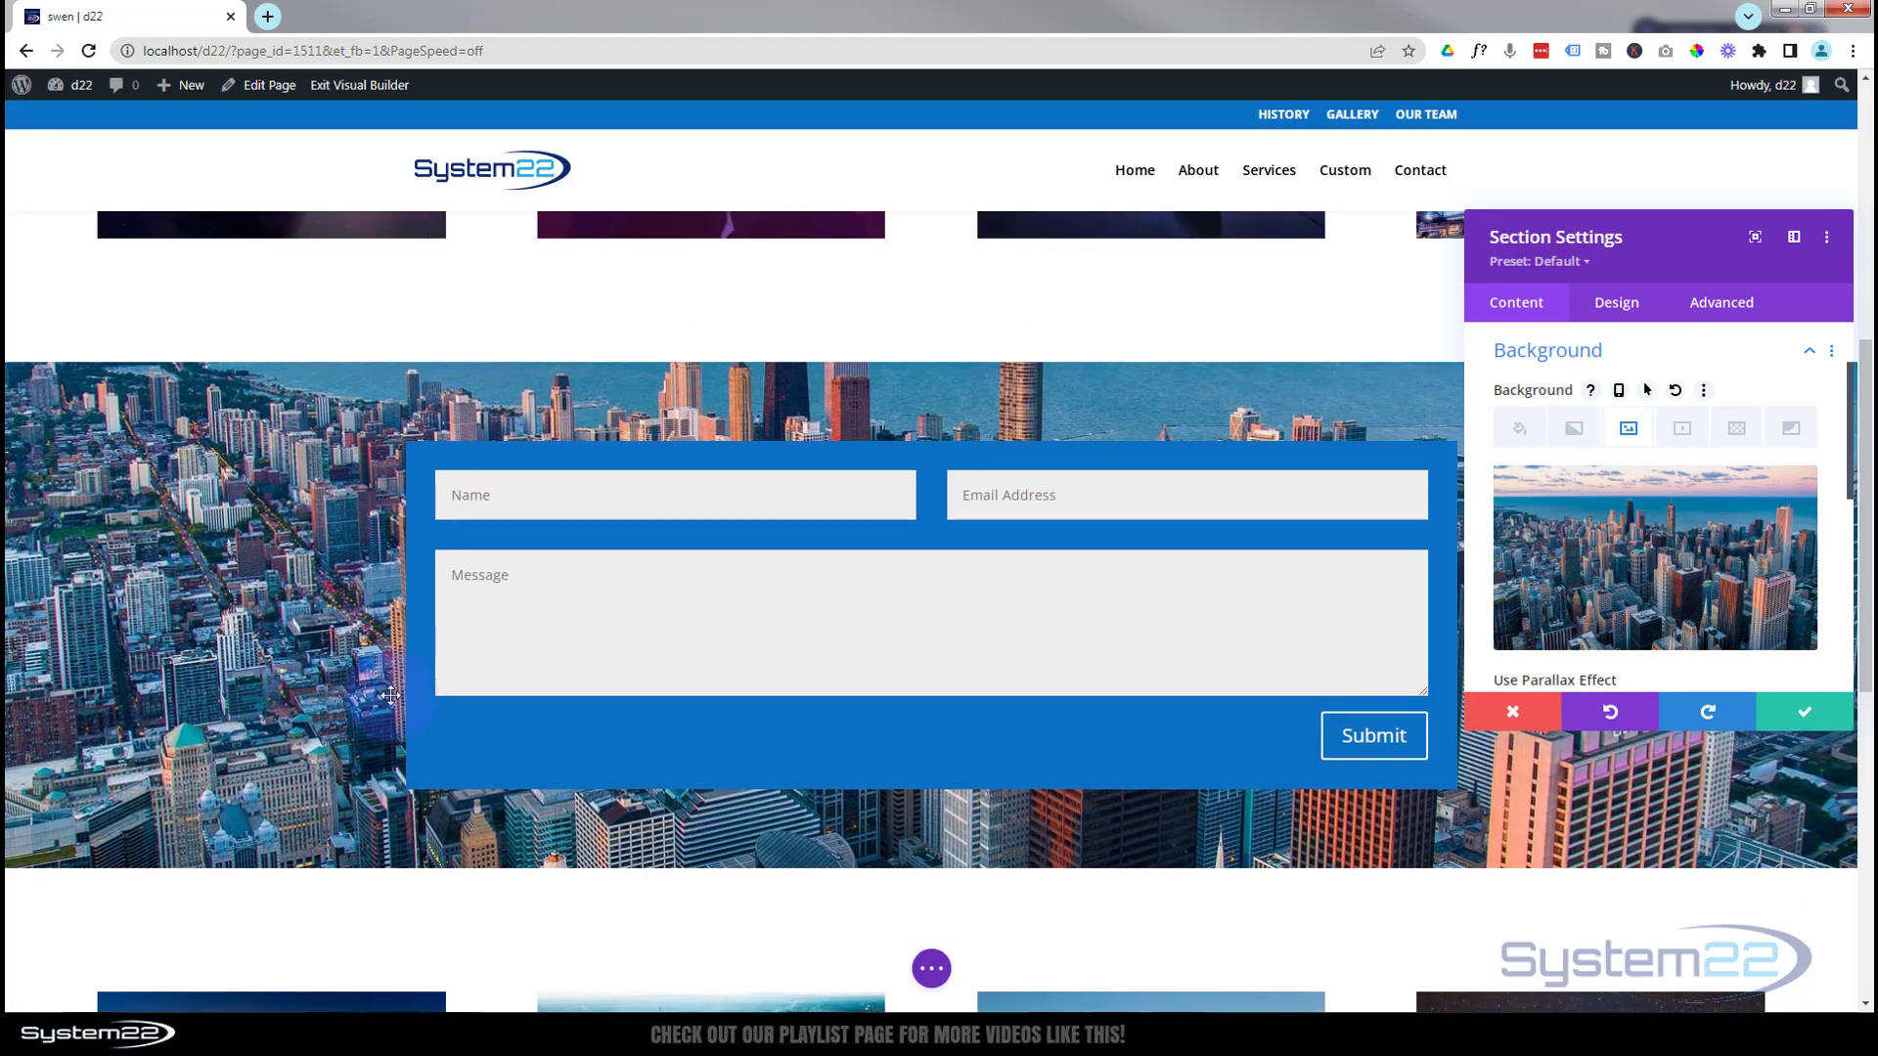
scroll(247, 653, "down", 1)
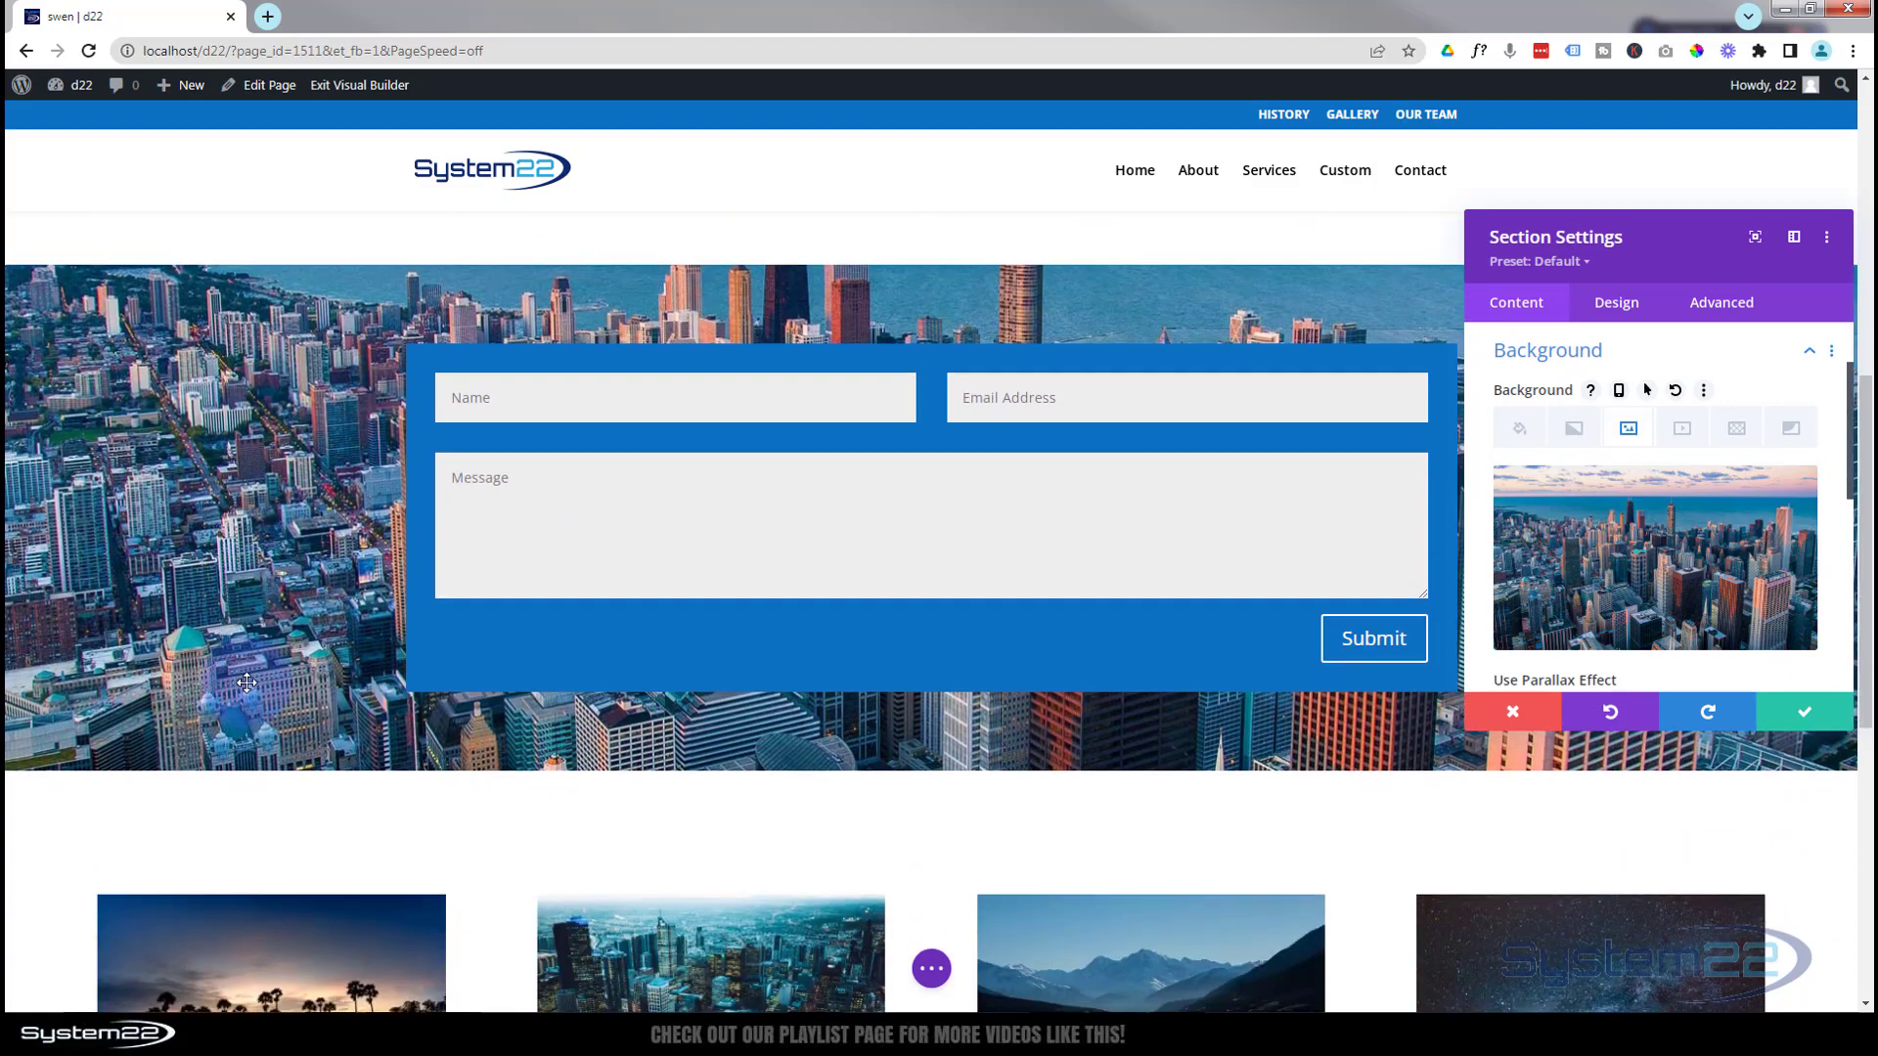
scroll(246, 685, "up", 2)
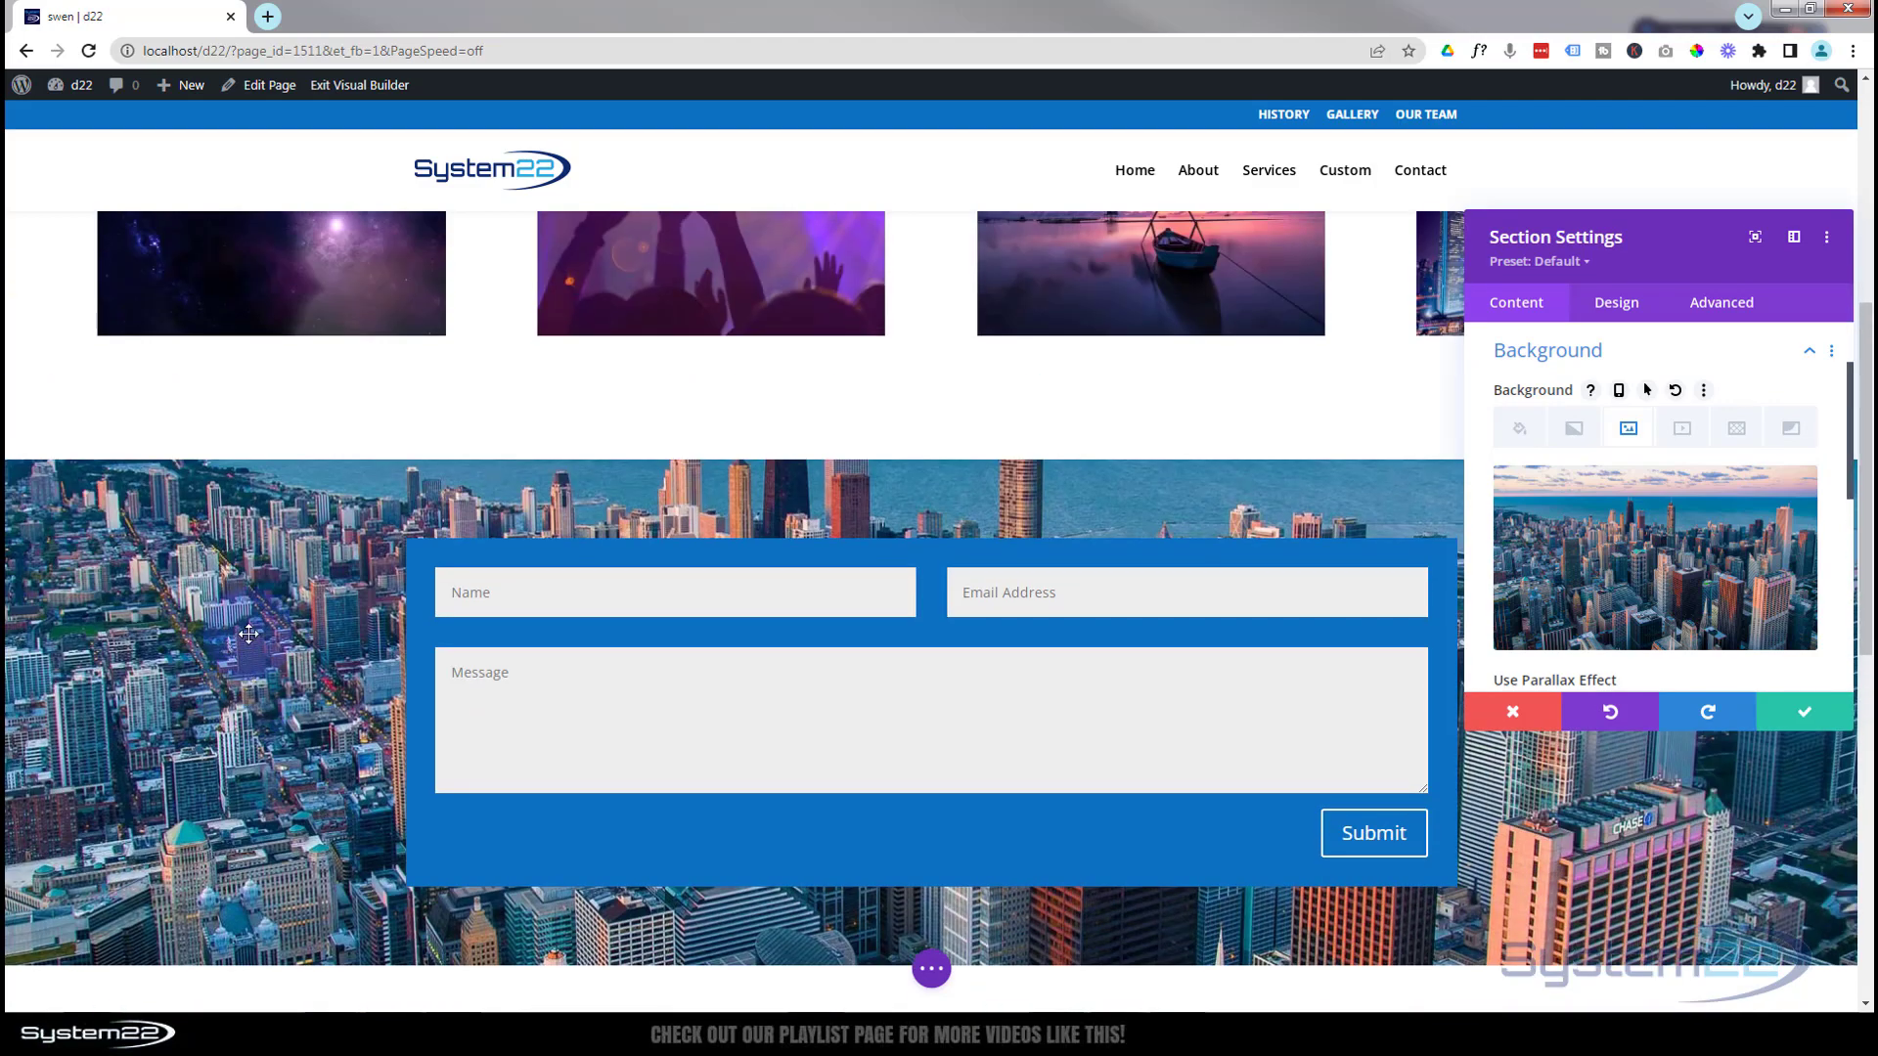
scroll(249, 633, "down", 3)
scroll(251, 637, "up", 4)
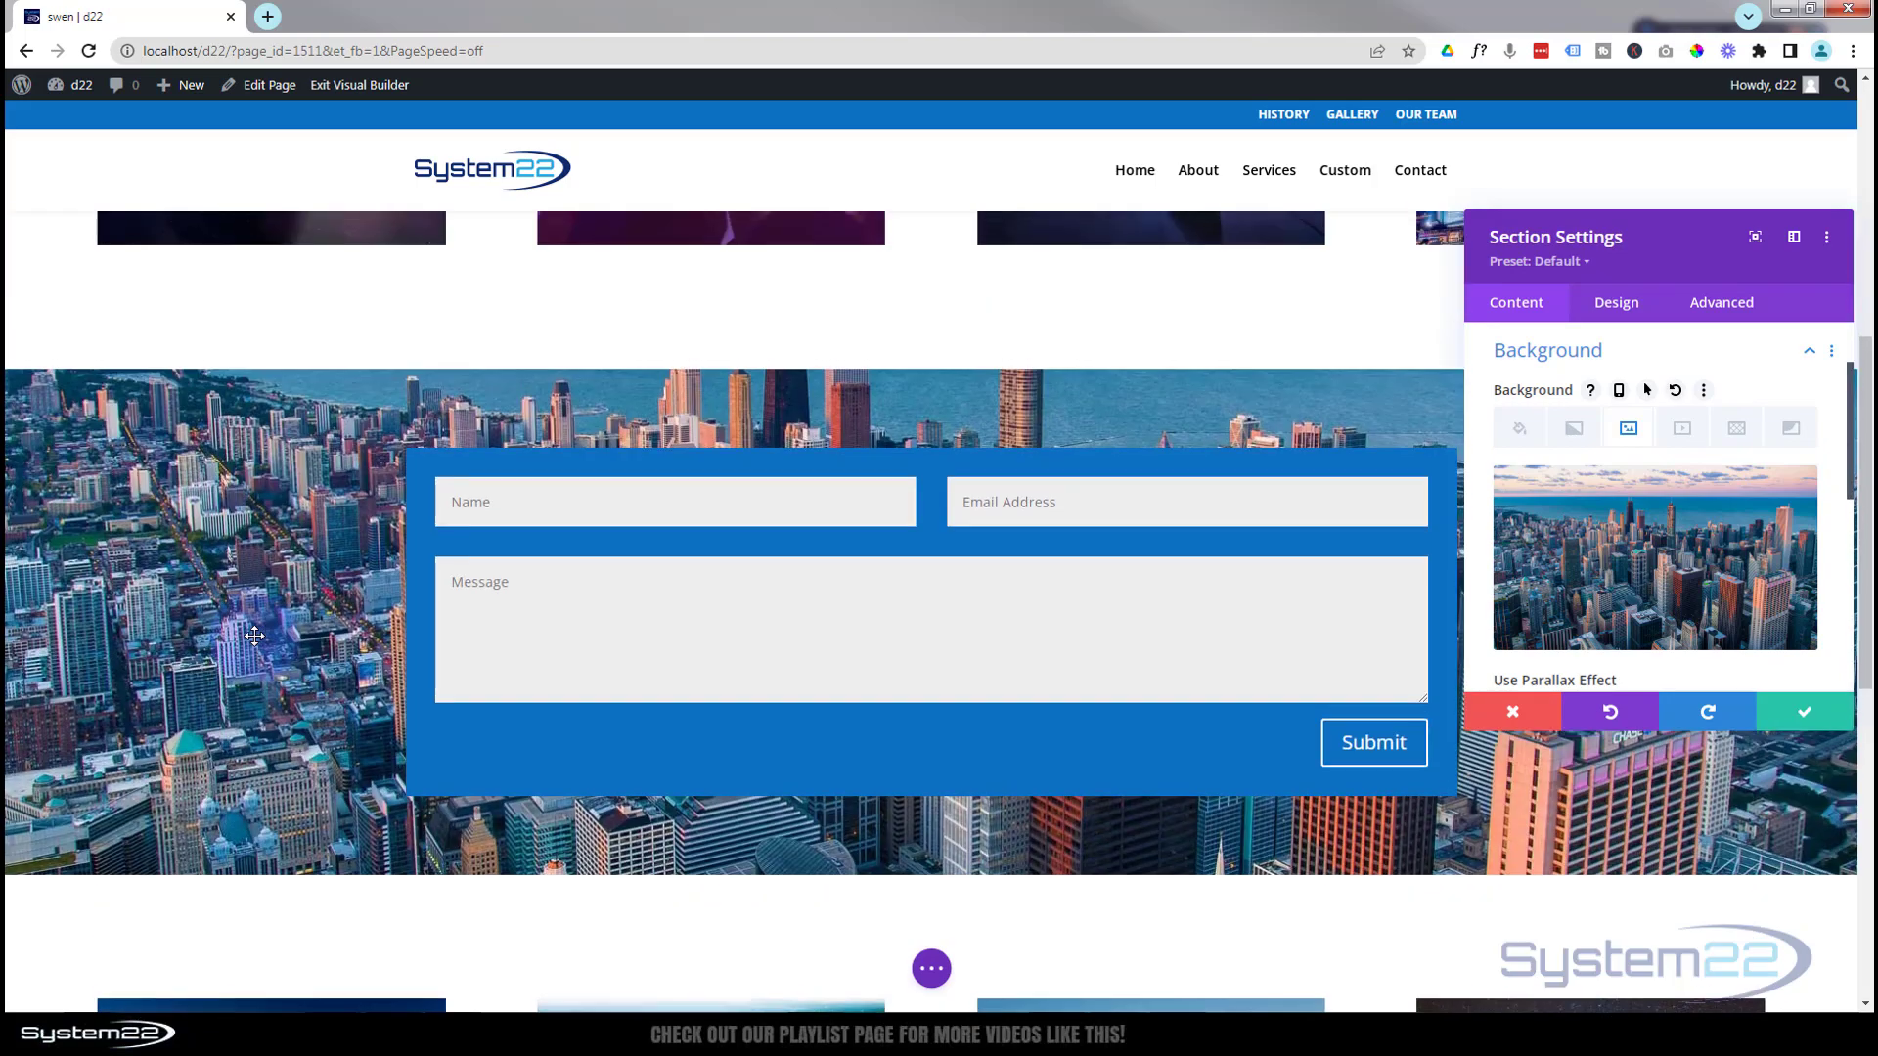
scroll(257, 639, "down", 1)
Turn on Use Parallax Effect for the skyline background, keeping the True Parallax method
mouse_move(1537, 600)
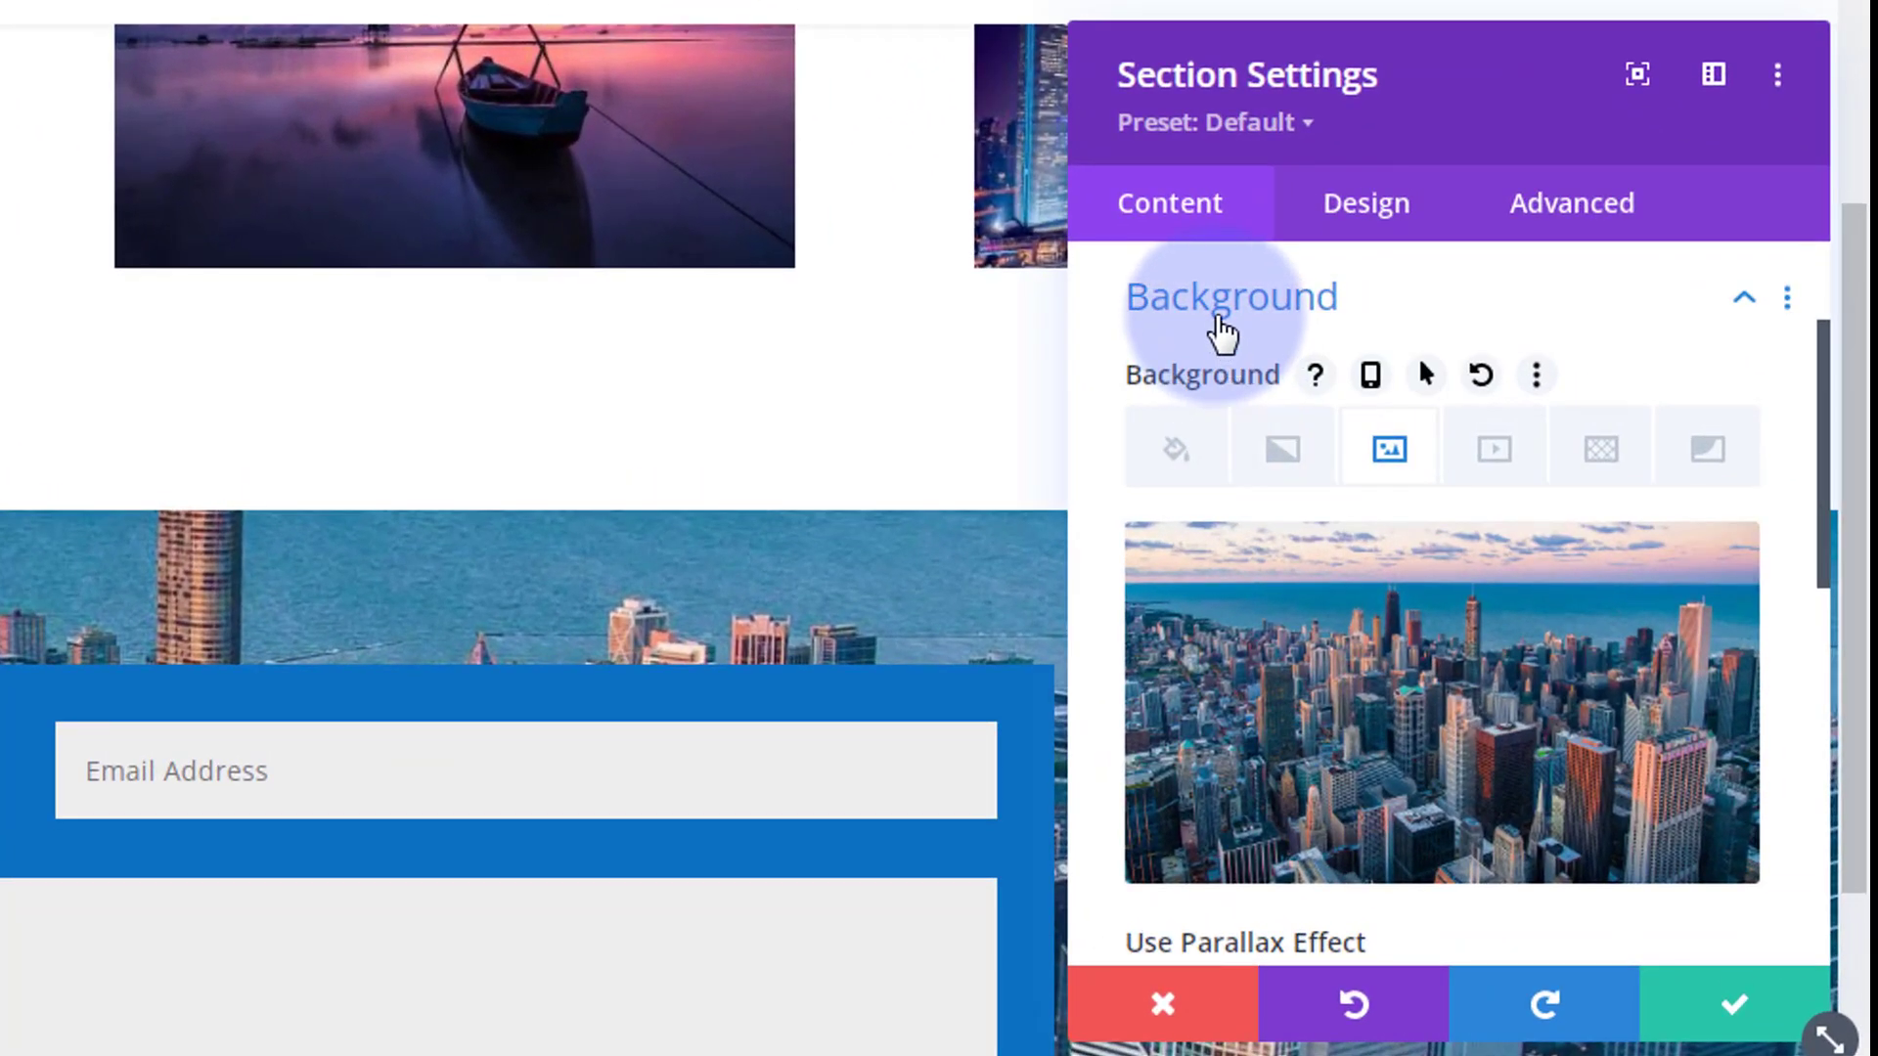
mouse_move(1324, 704)
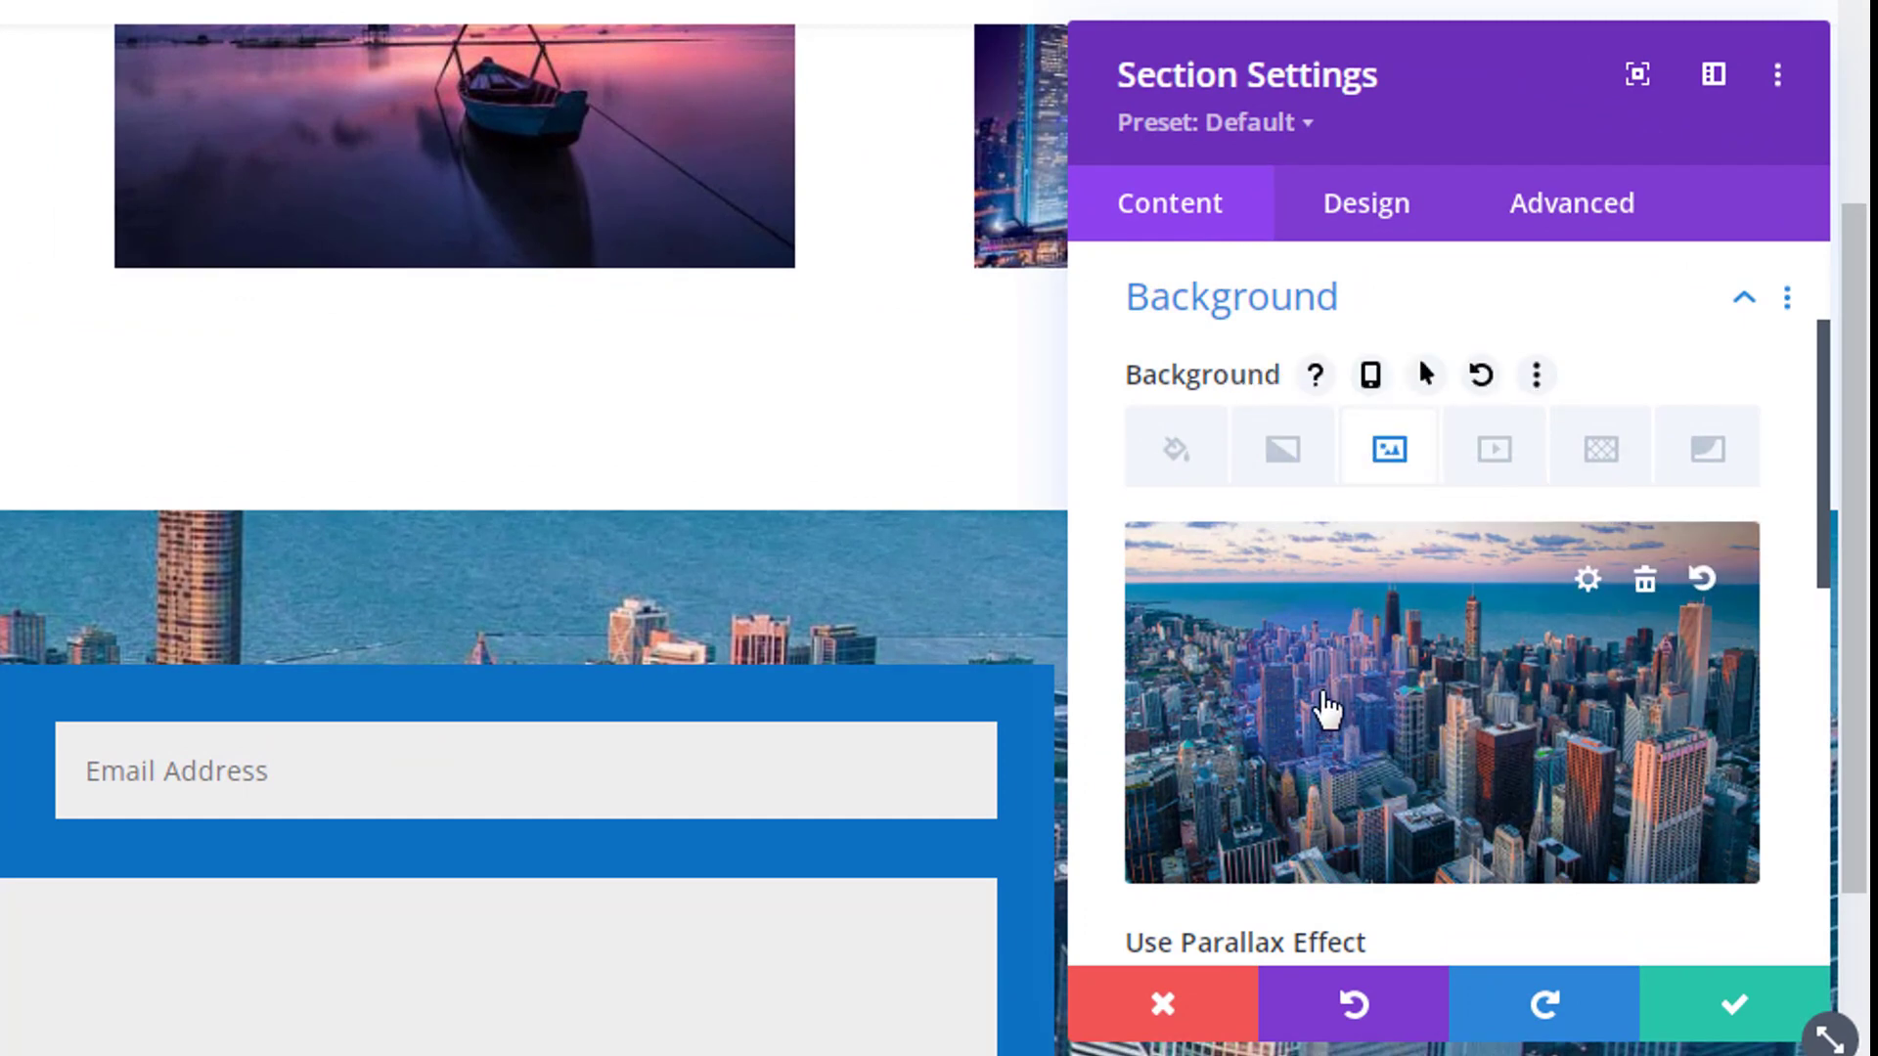
scroll(1406, 738, "down", 4)
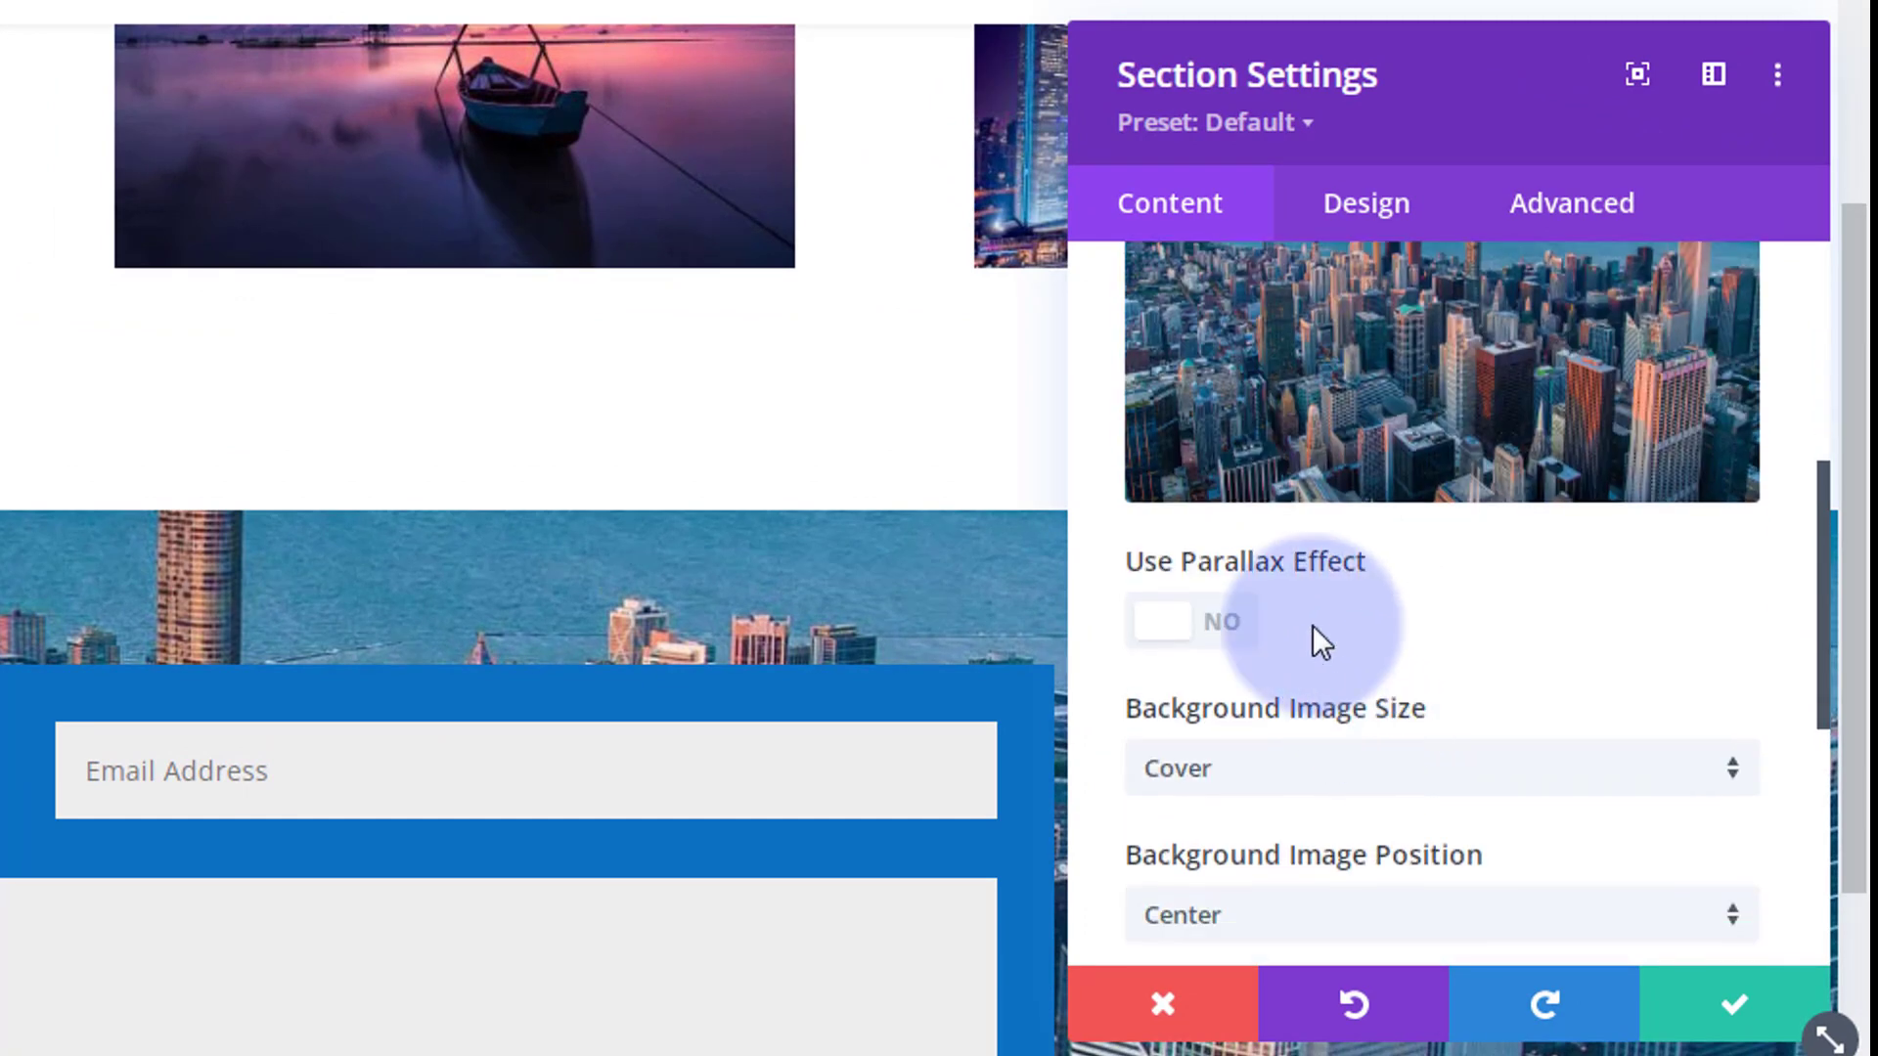
left_click(1235, 632)
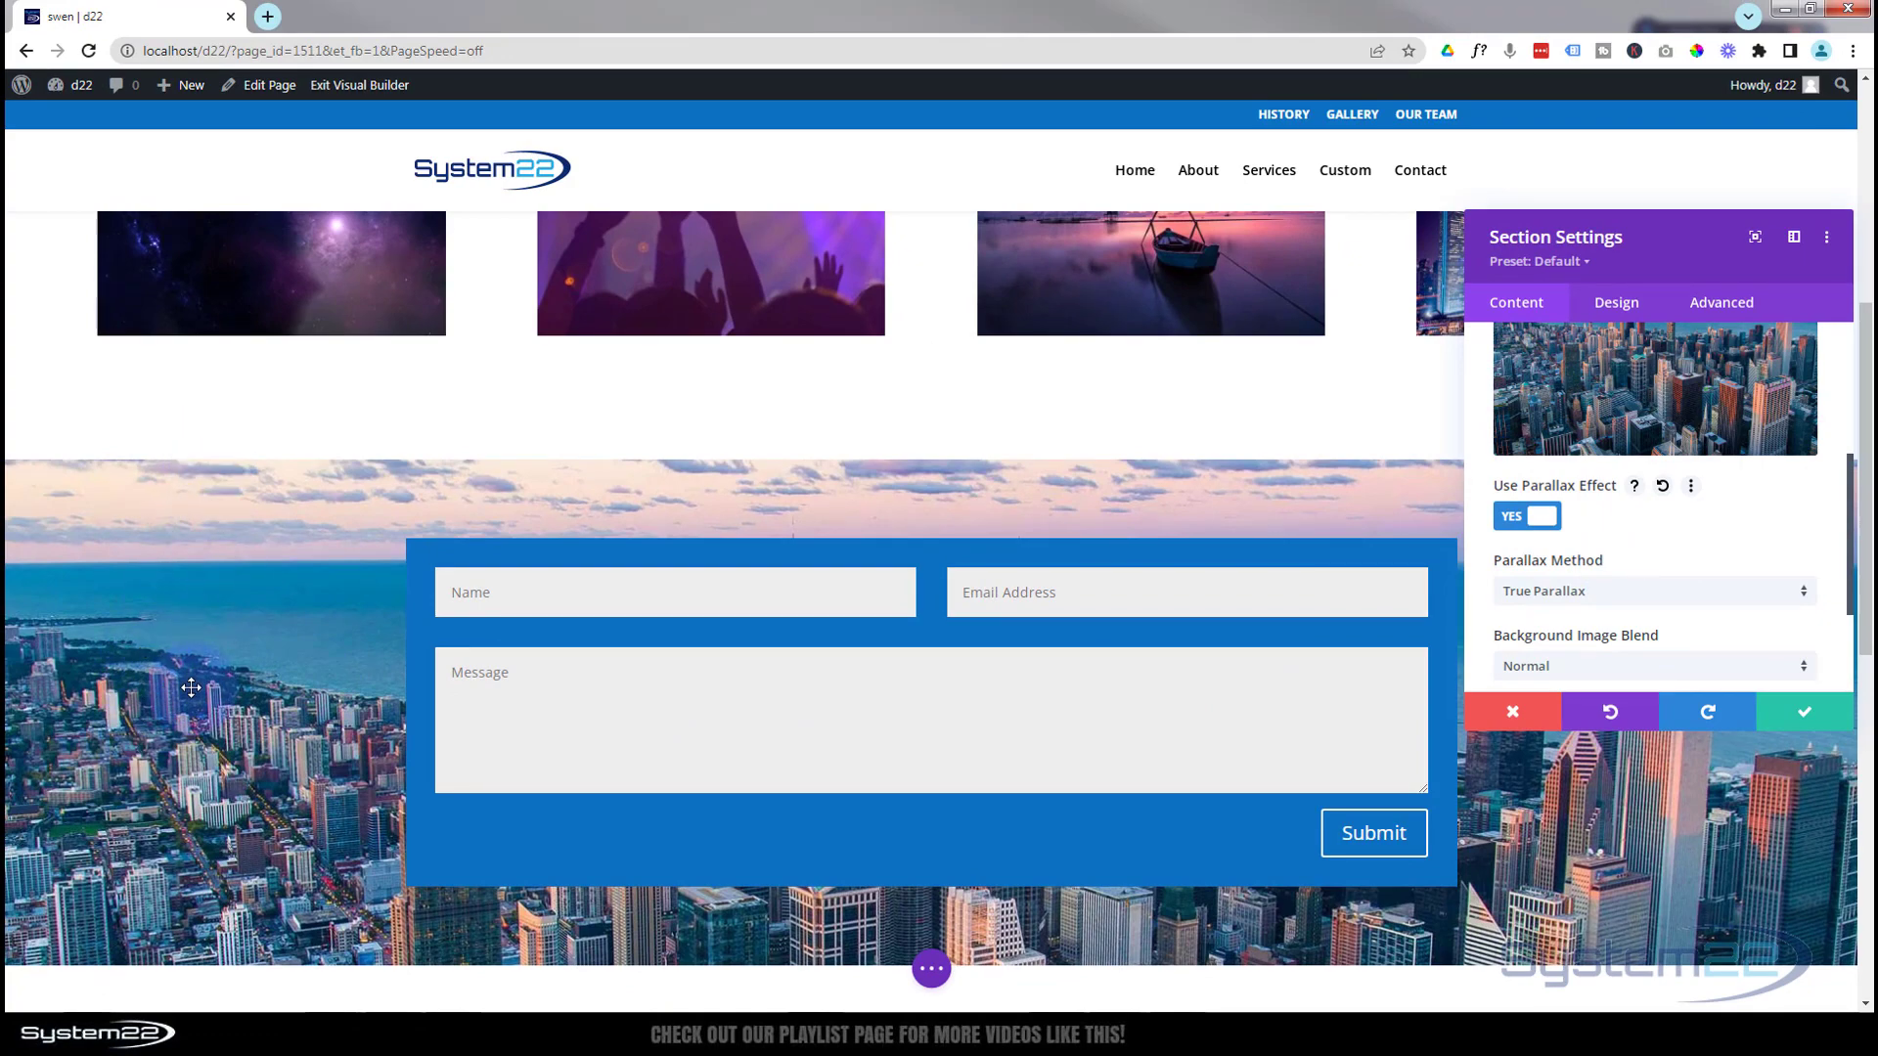
scroll(191, 688, "down", 3)
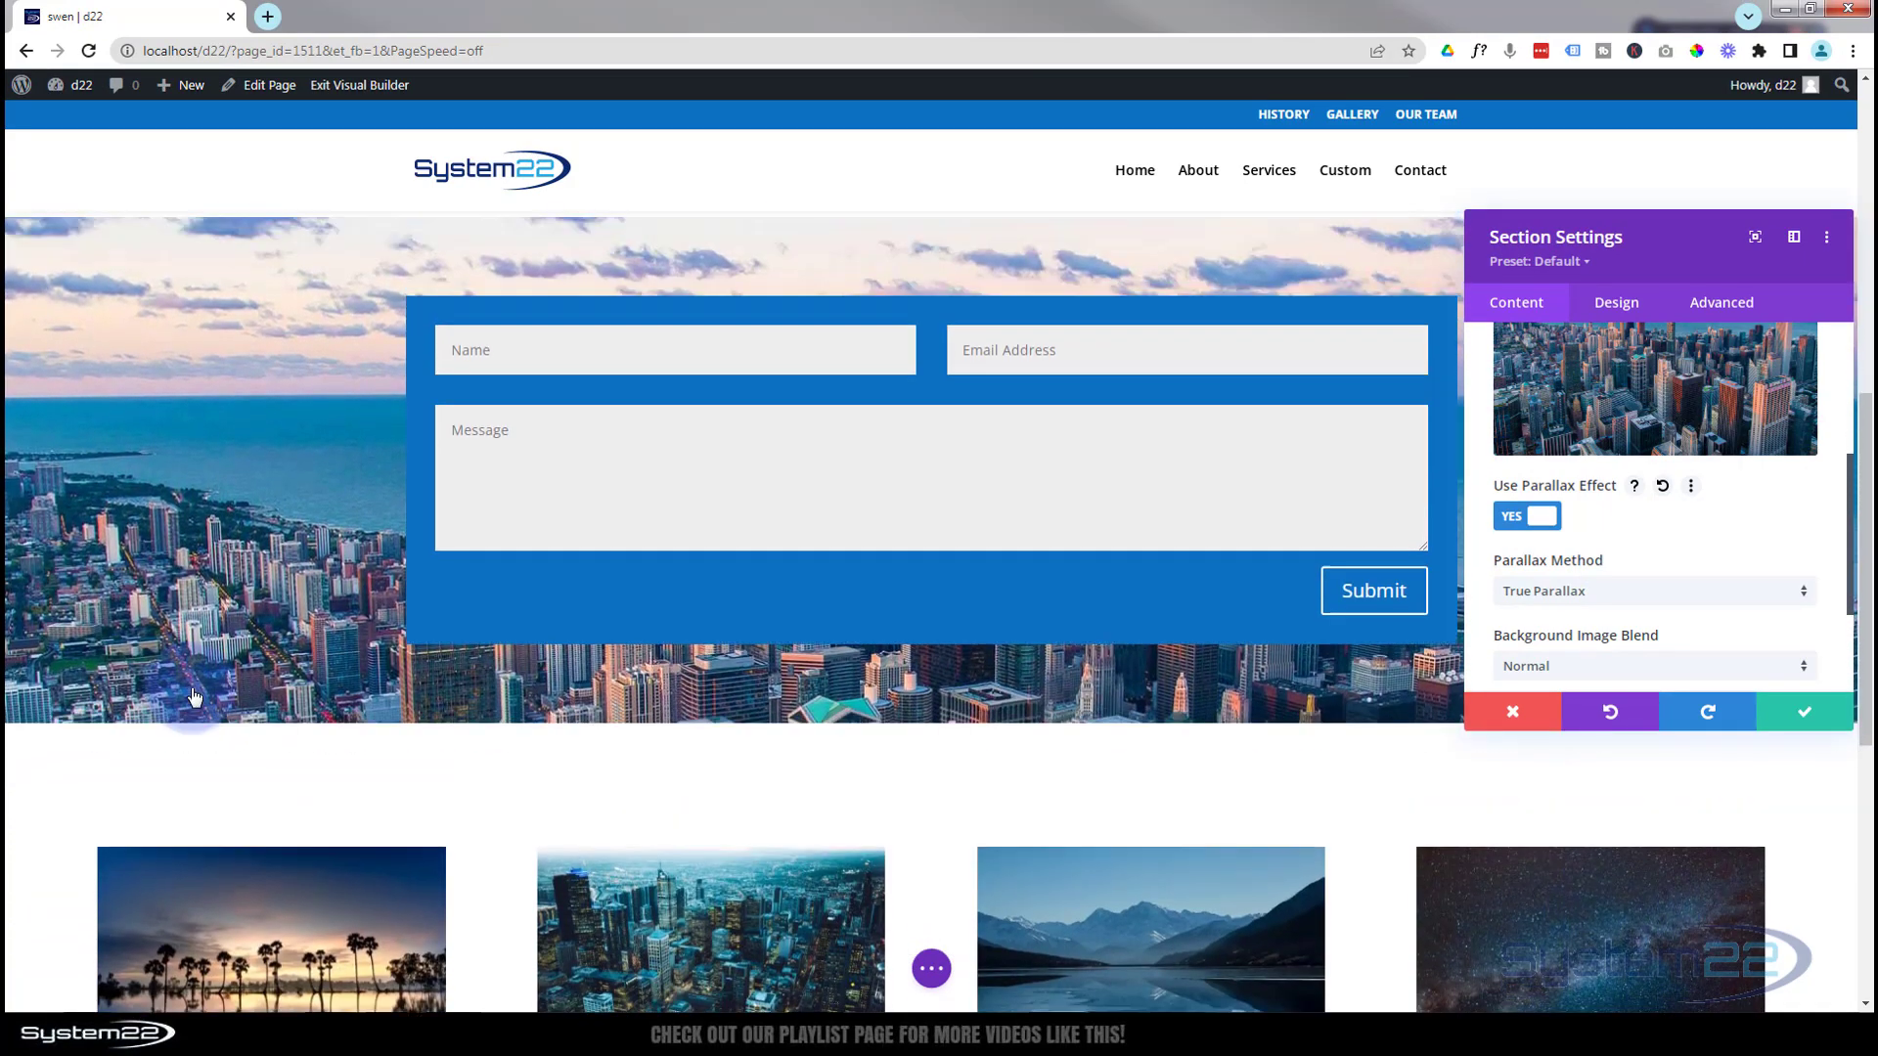
scroll(194, 697, "up", 5)
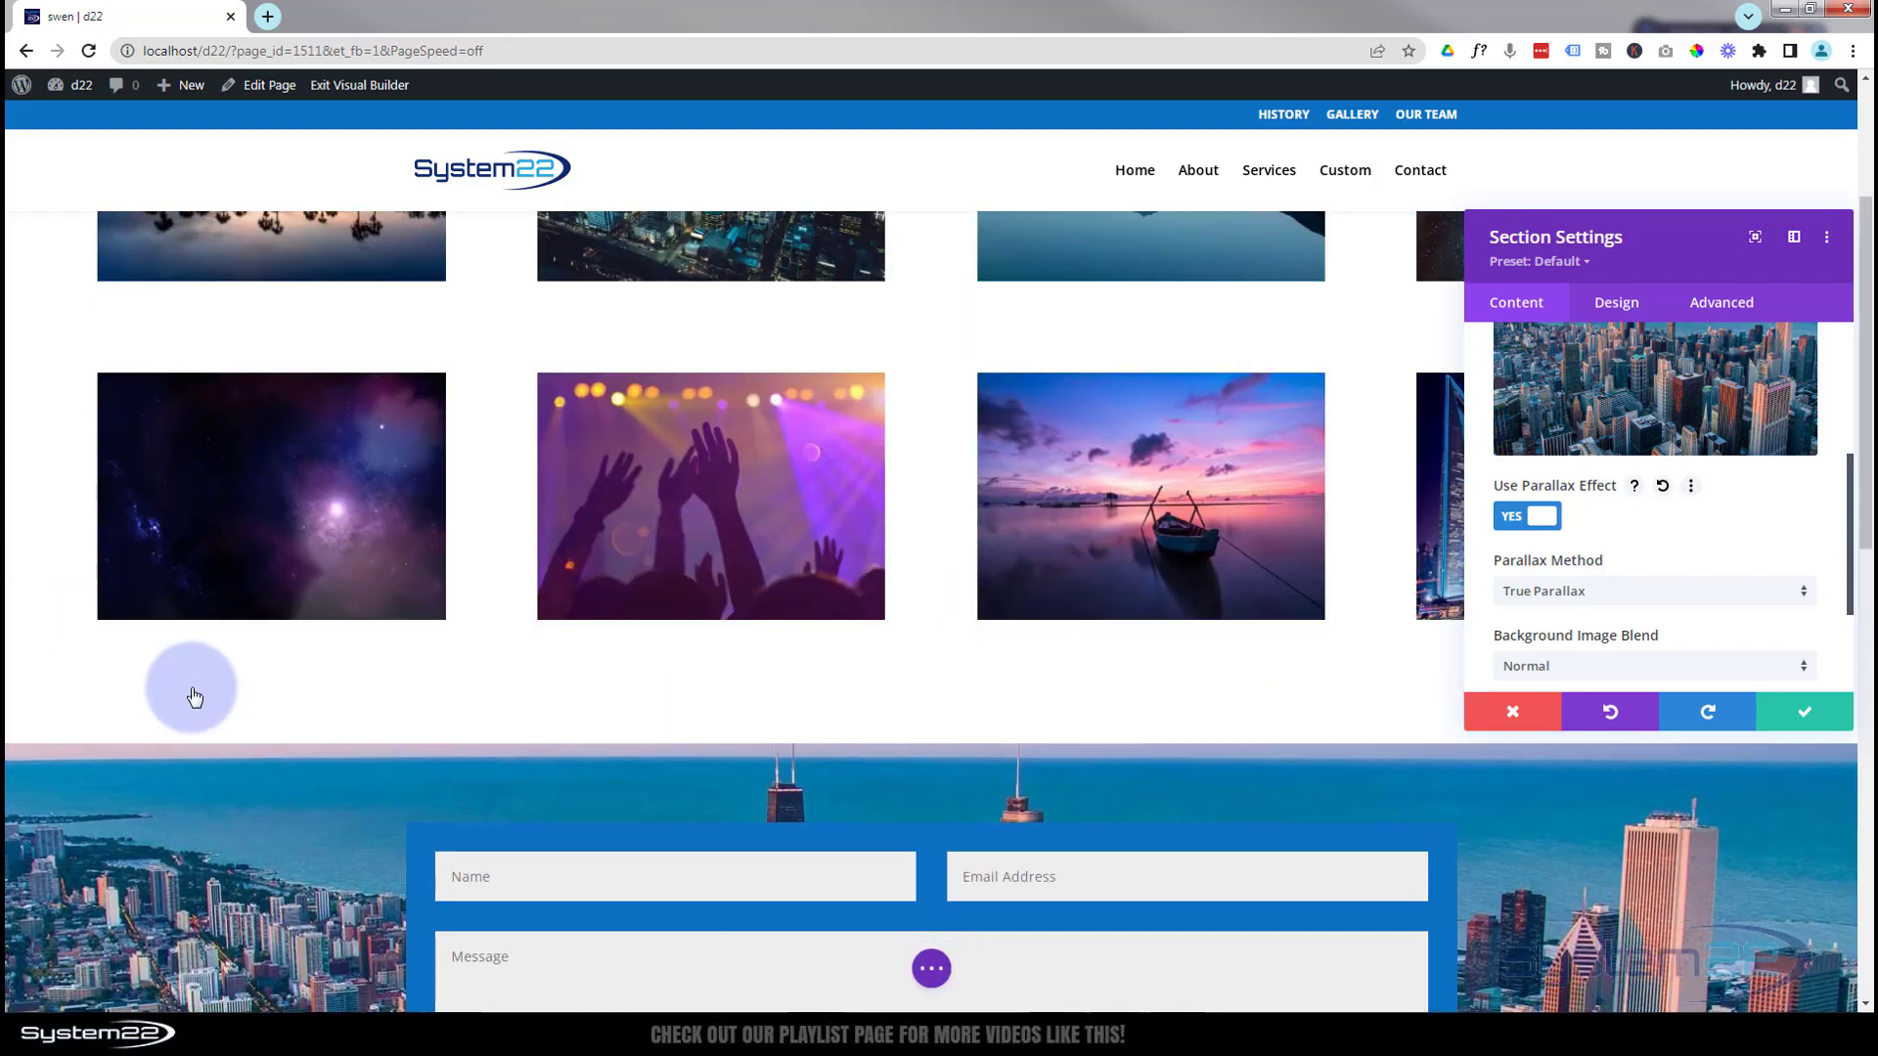
scroll(194, 696, "down", 6)
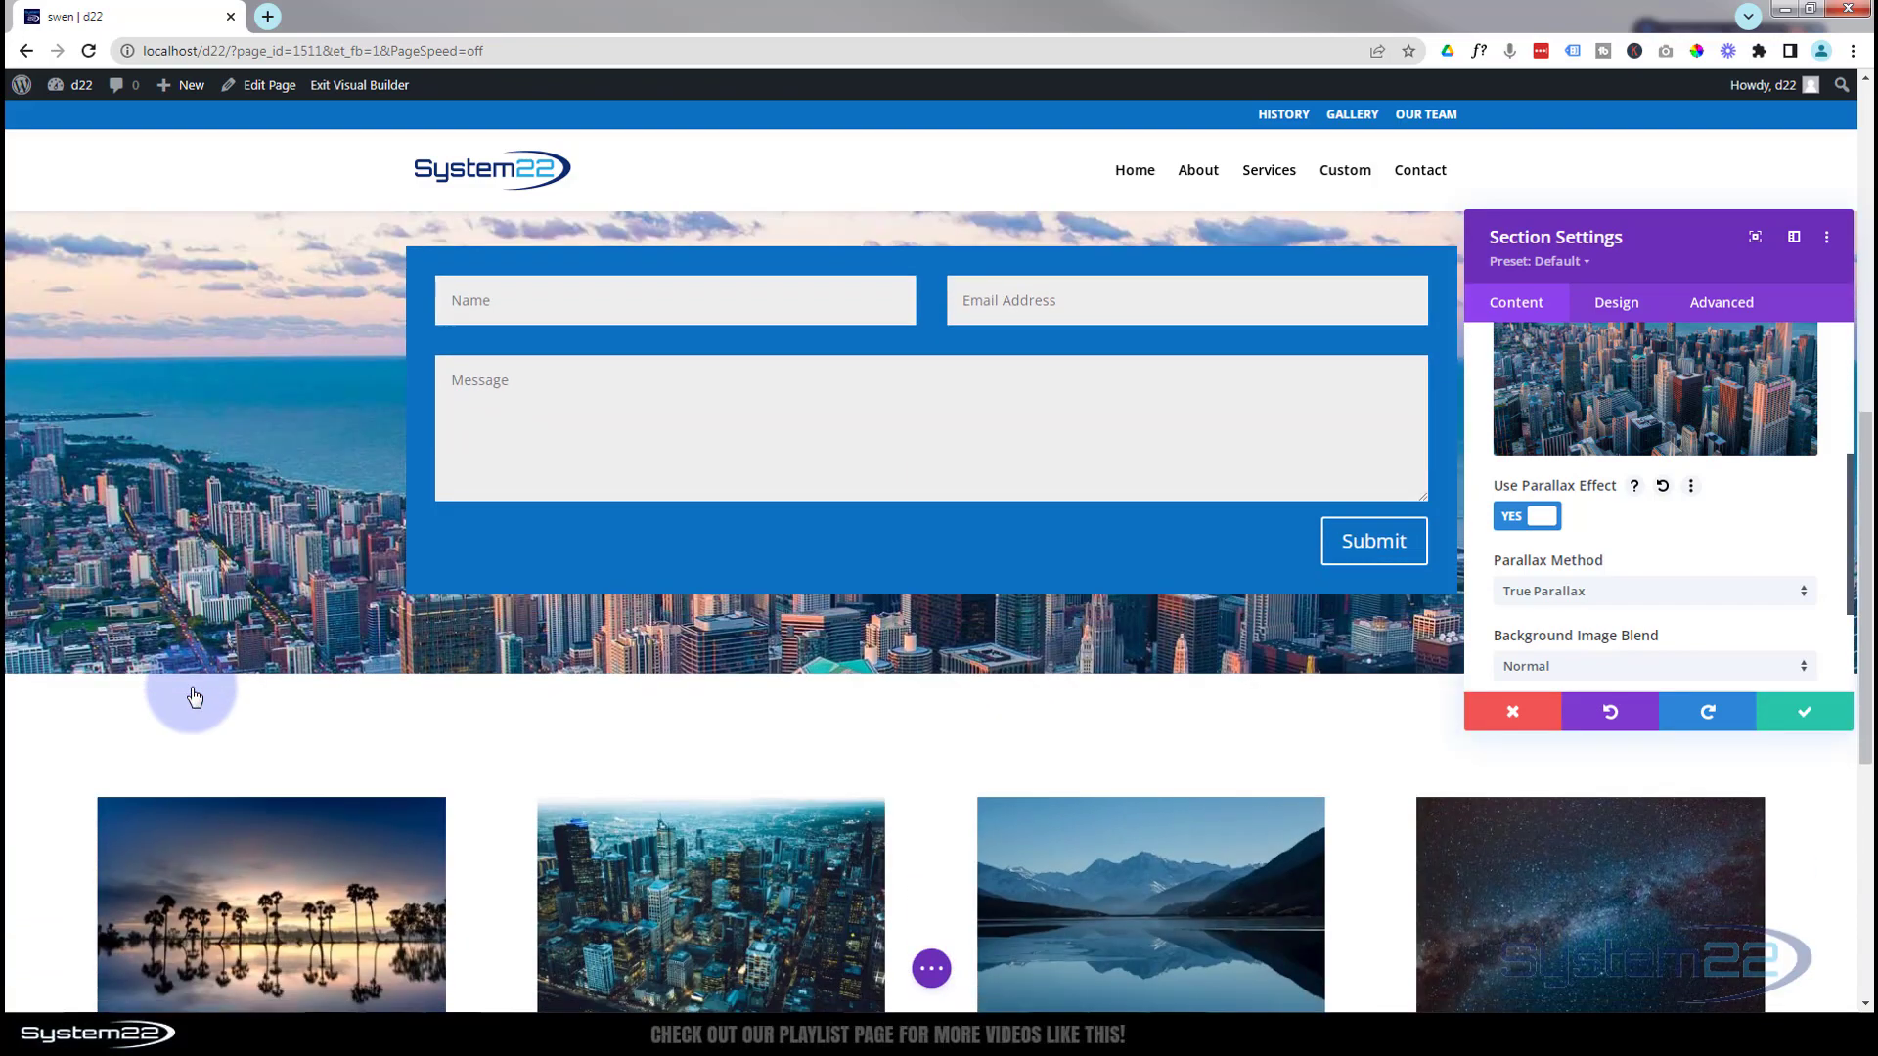
scroll(194, 697, "up", 5)
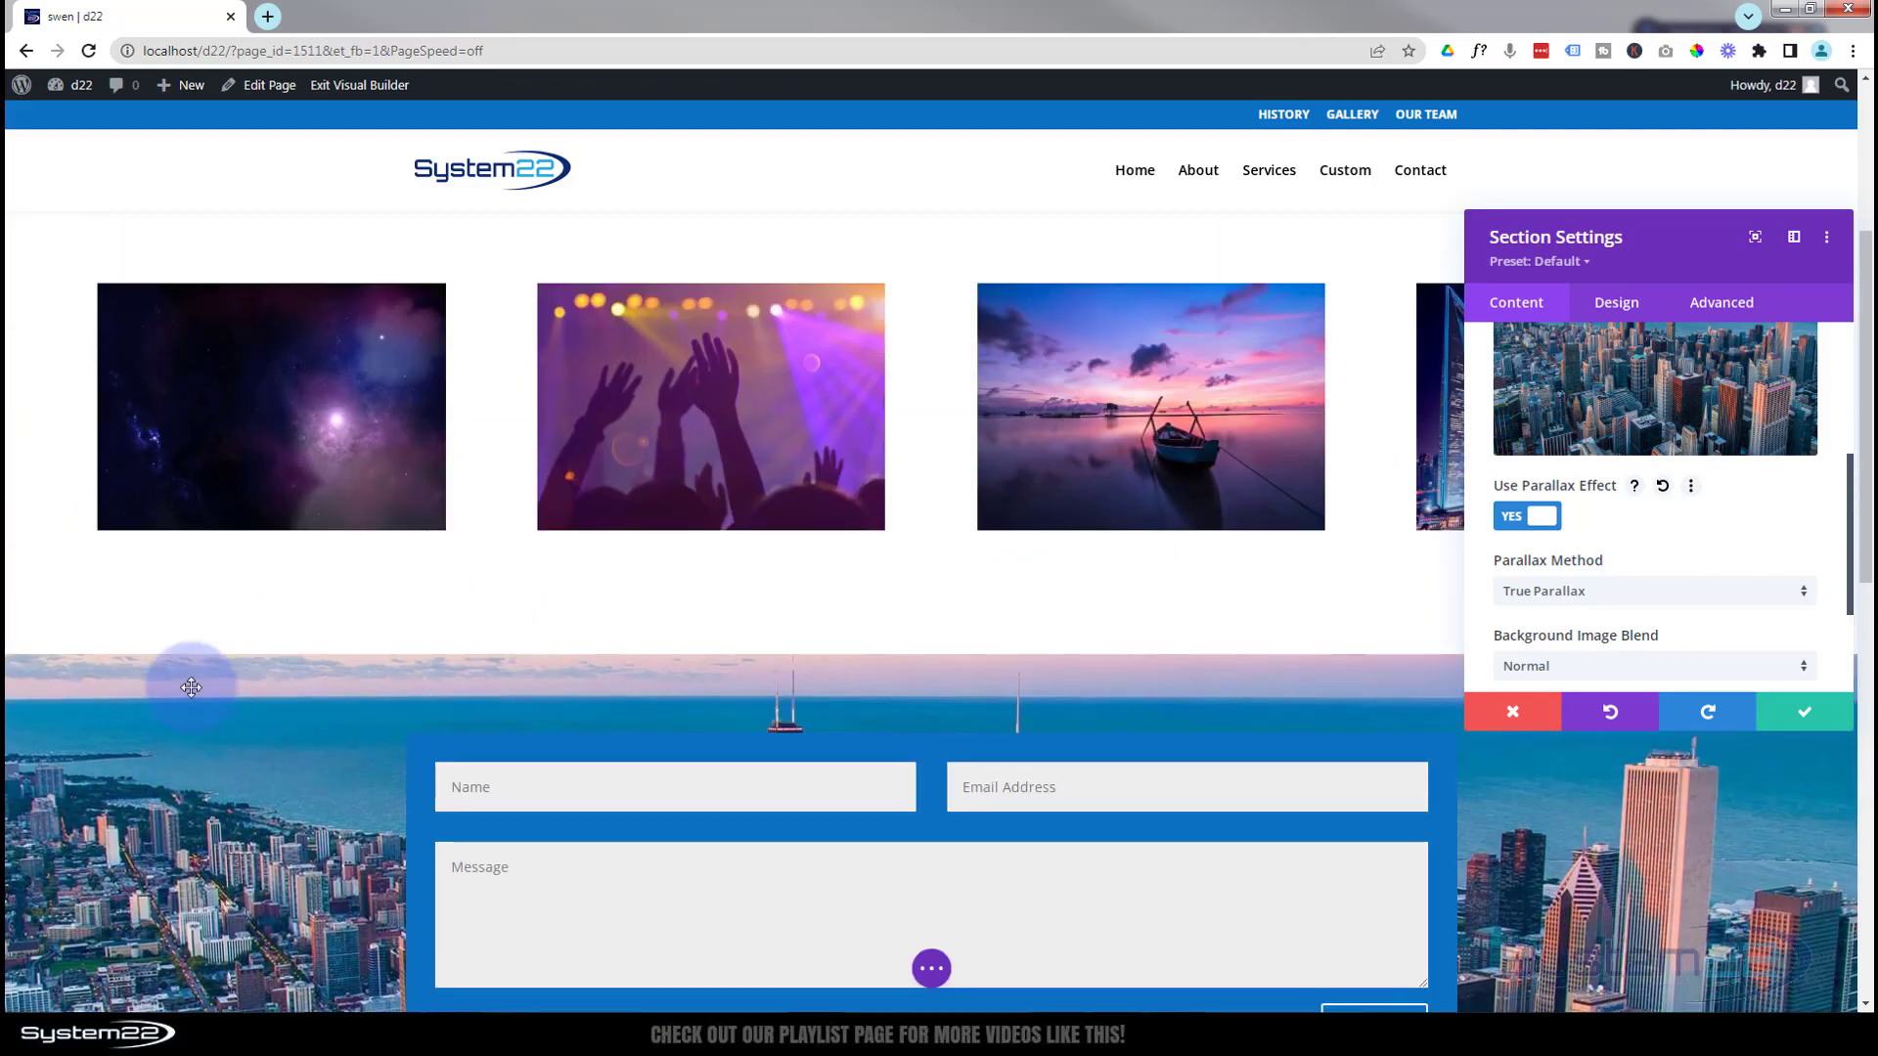
scroll(190, 688, "down", 4)
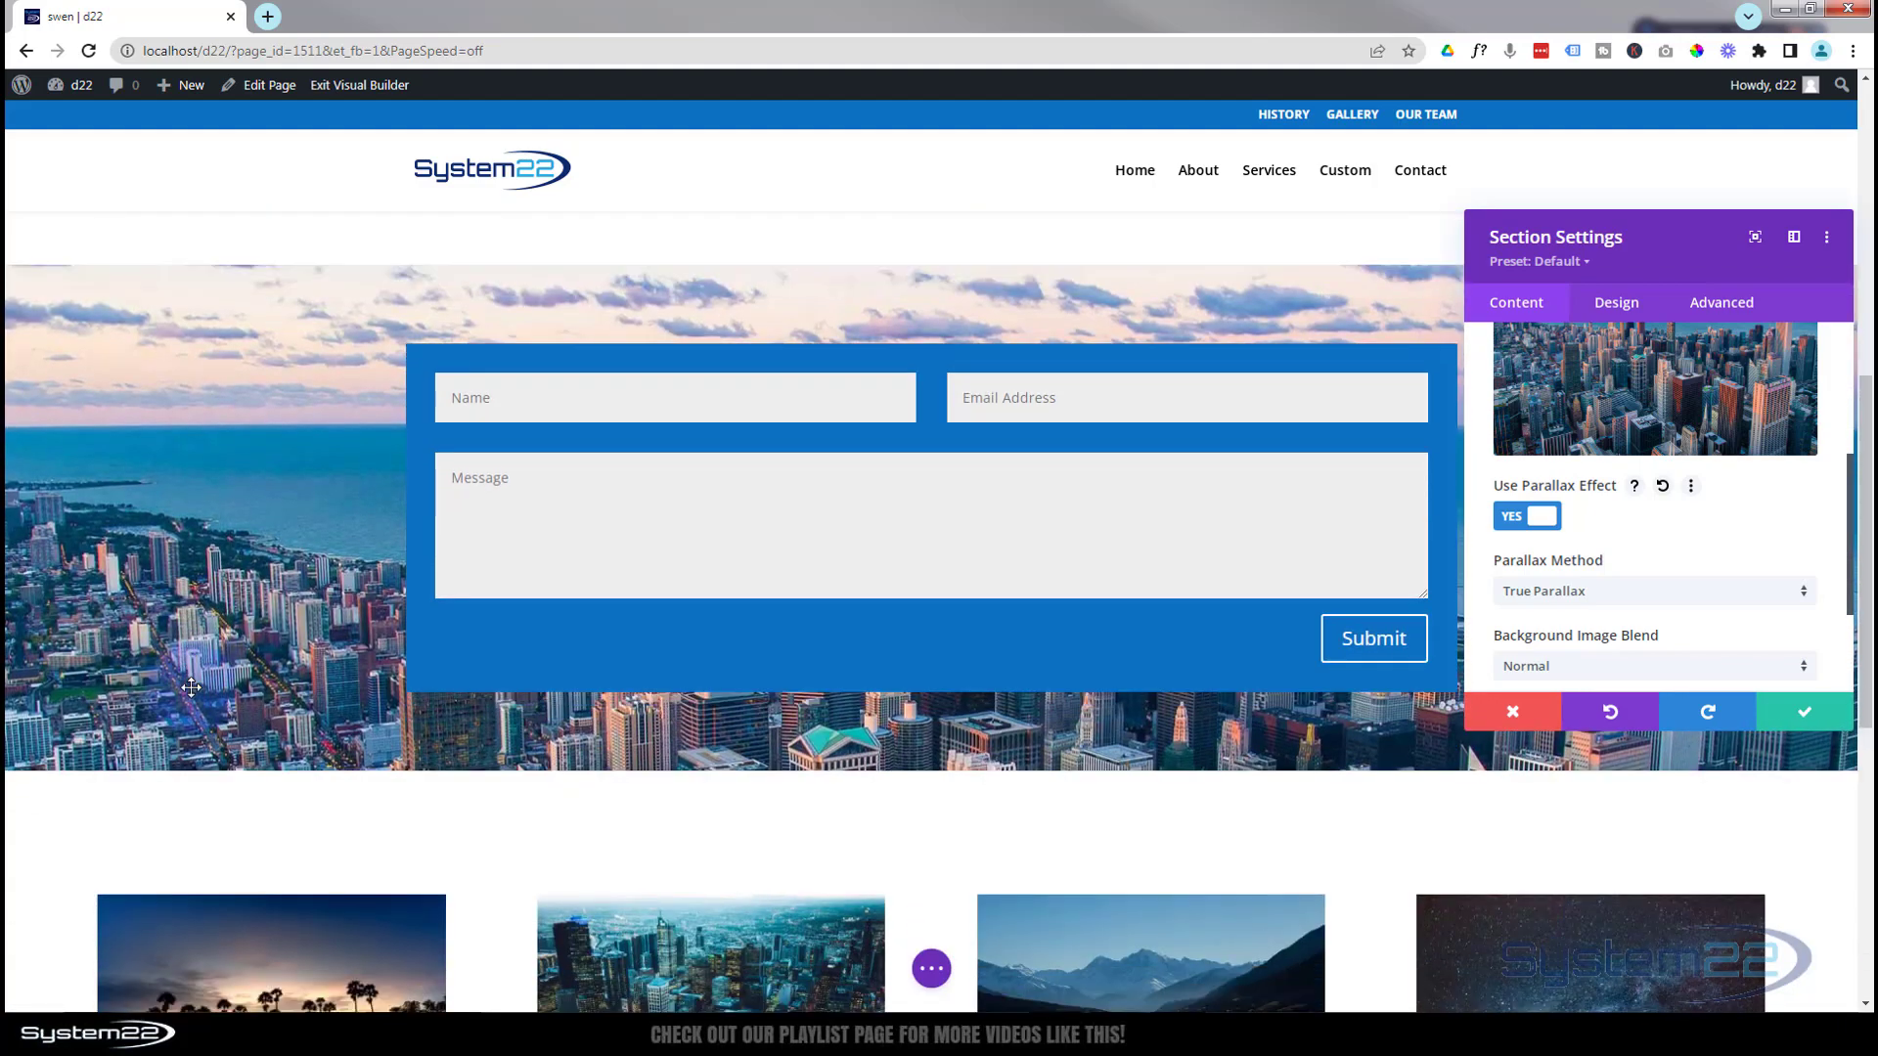
scroll(191, 687, "up", 2)
scroll(191, 687, "down", 1)
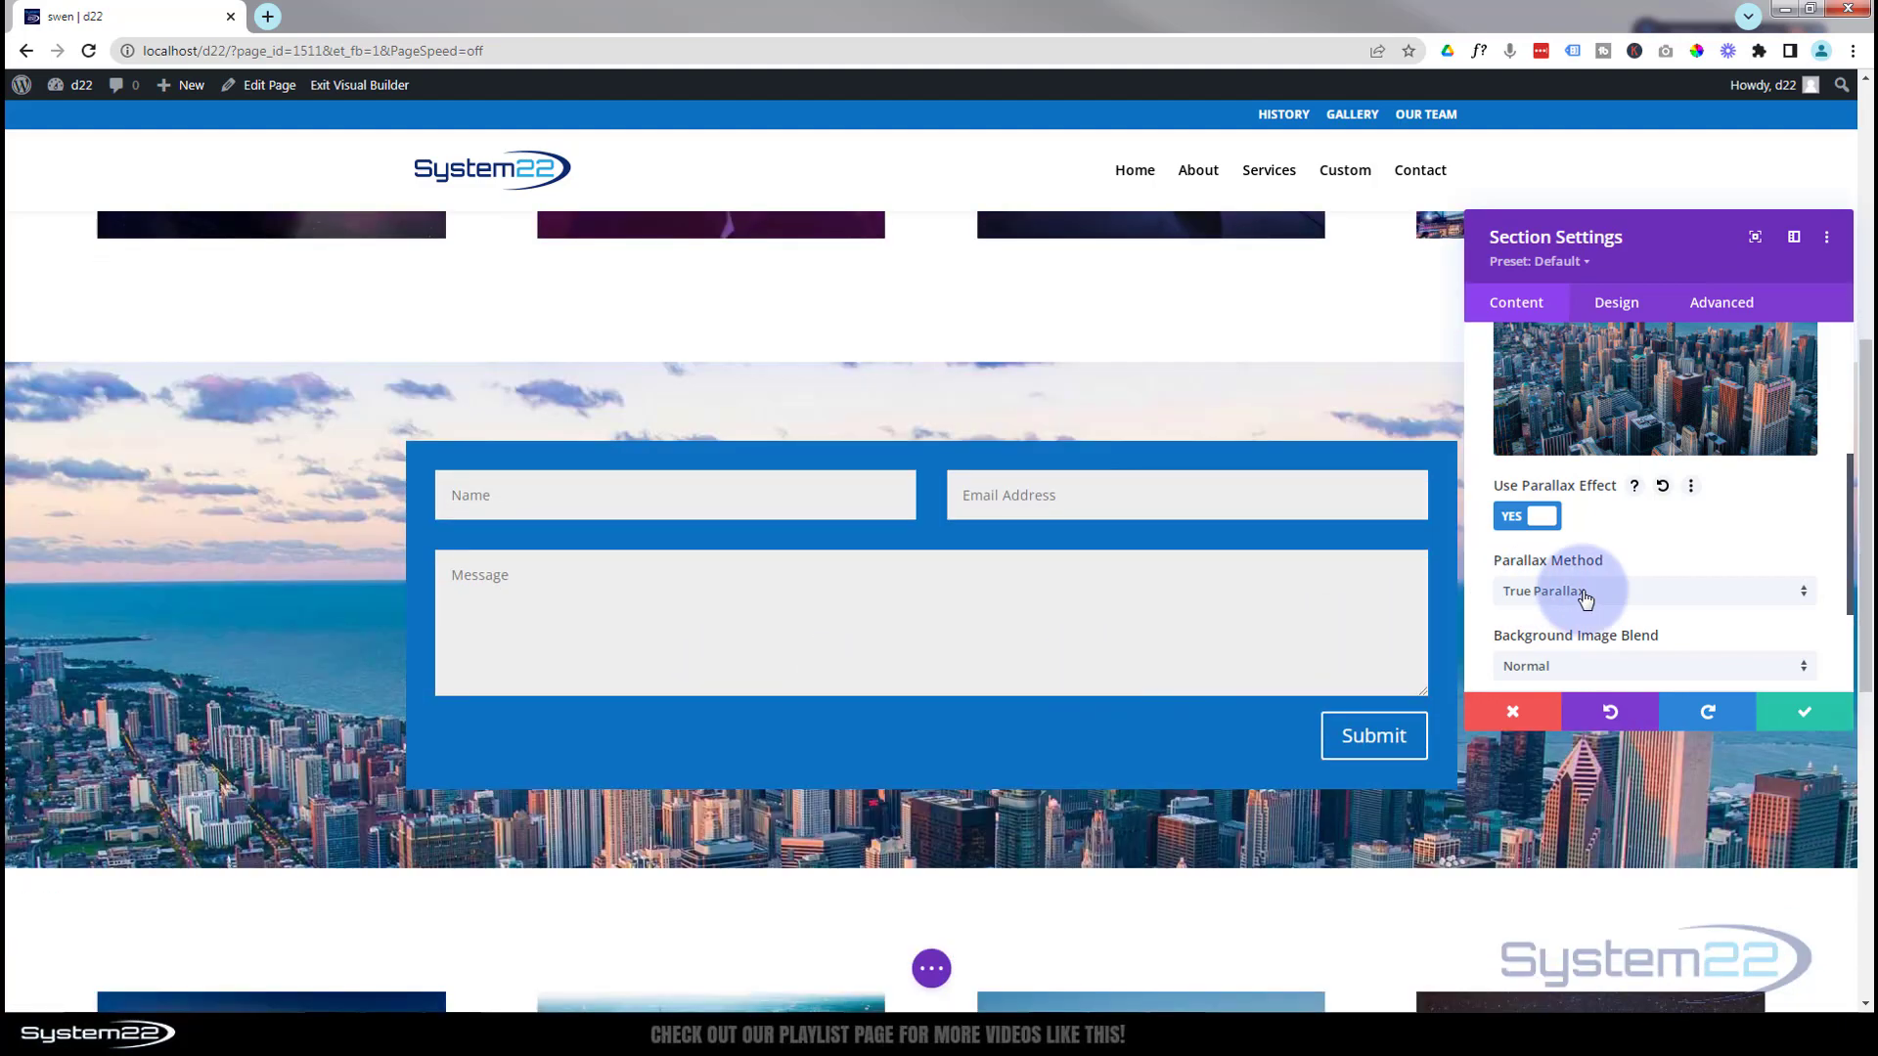
left_click(1599, 593)
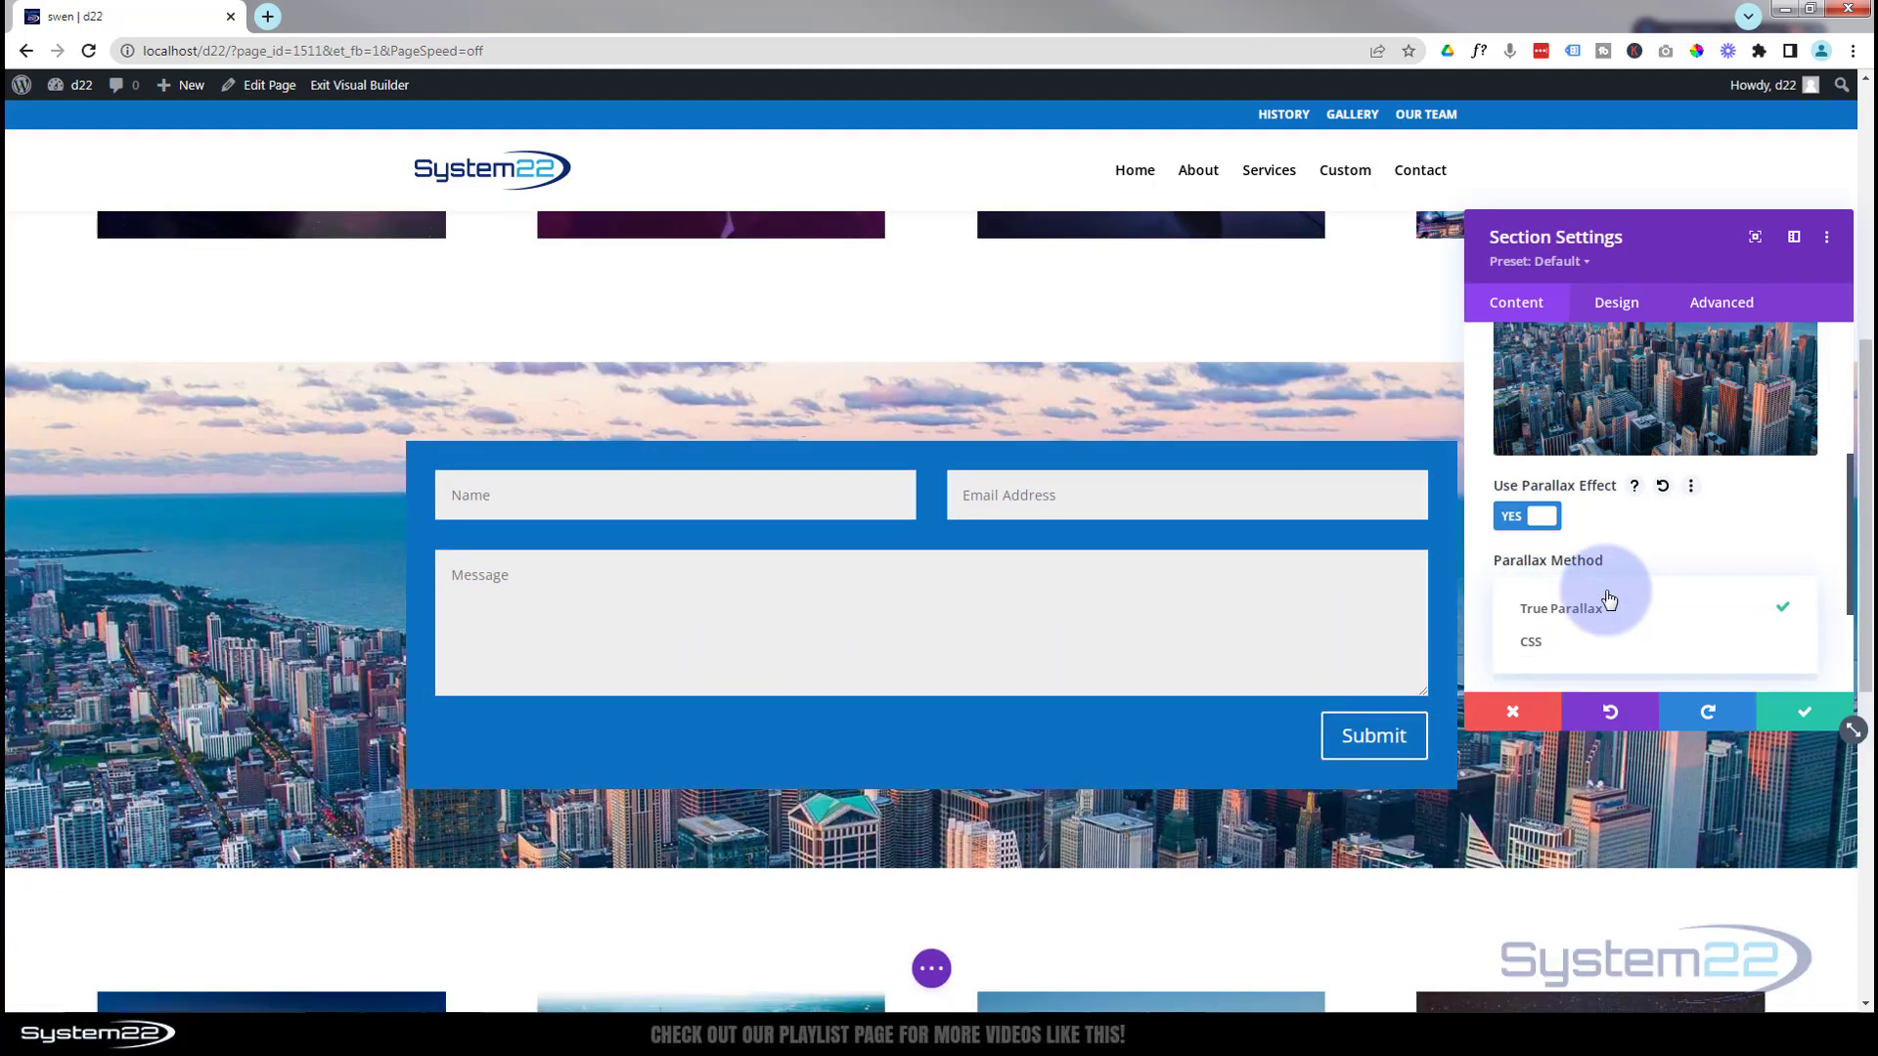
left_click(1557, 644)
scroll(169, 686, "up", 2)
scroll(169, 685, "down", 5)
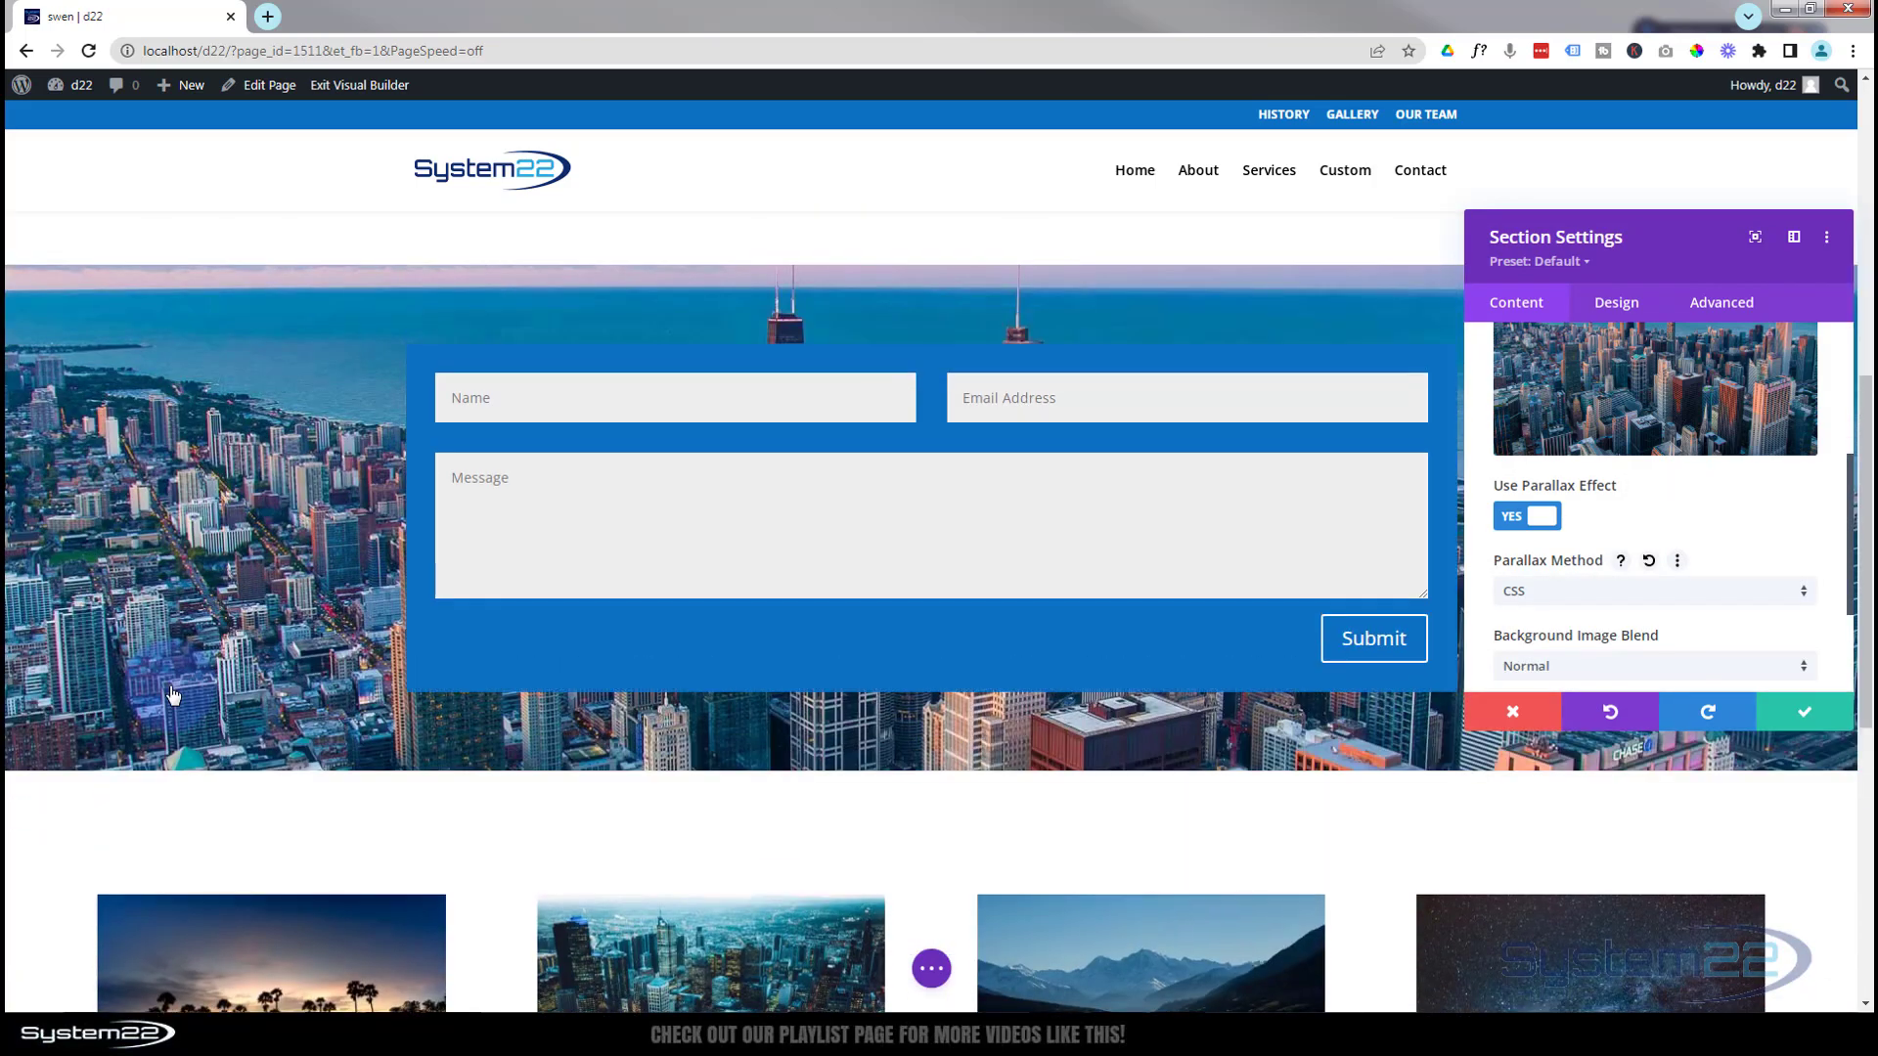
scroll(172, 694, "up", 5)
scroll(173, 695, "up", 2)
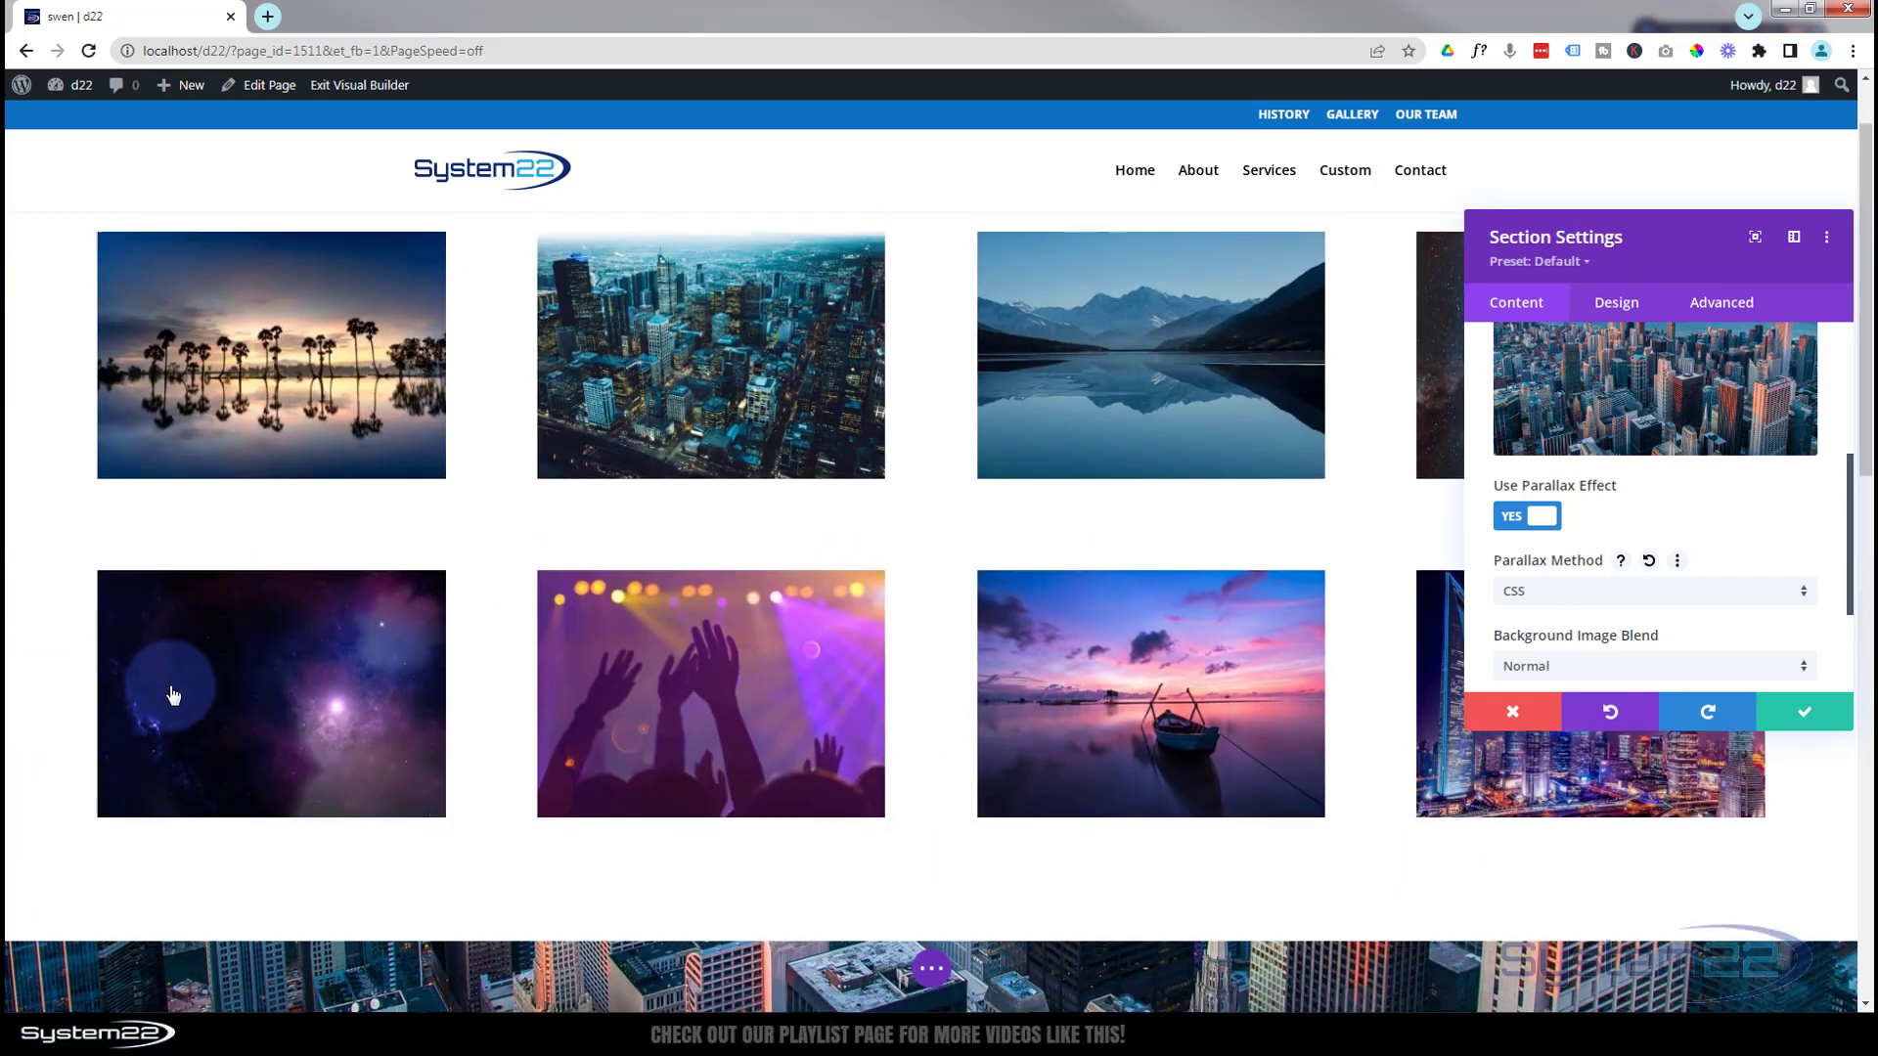
scroll(172, 695, "down", 5)
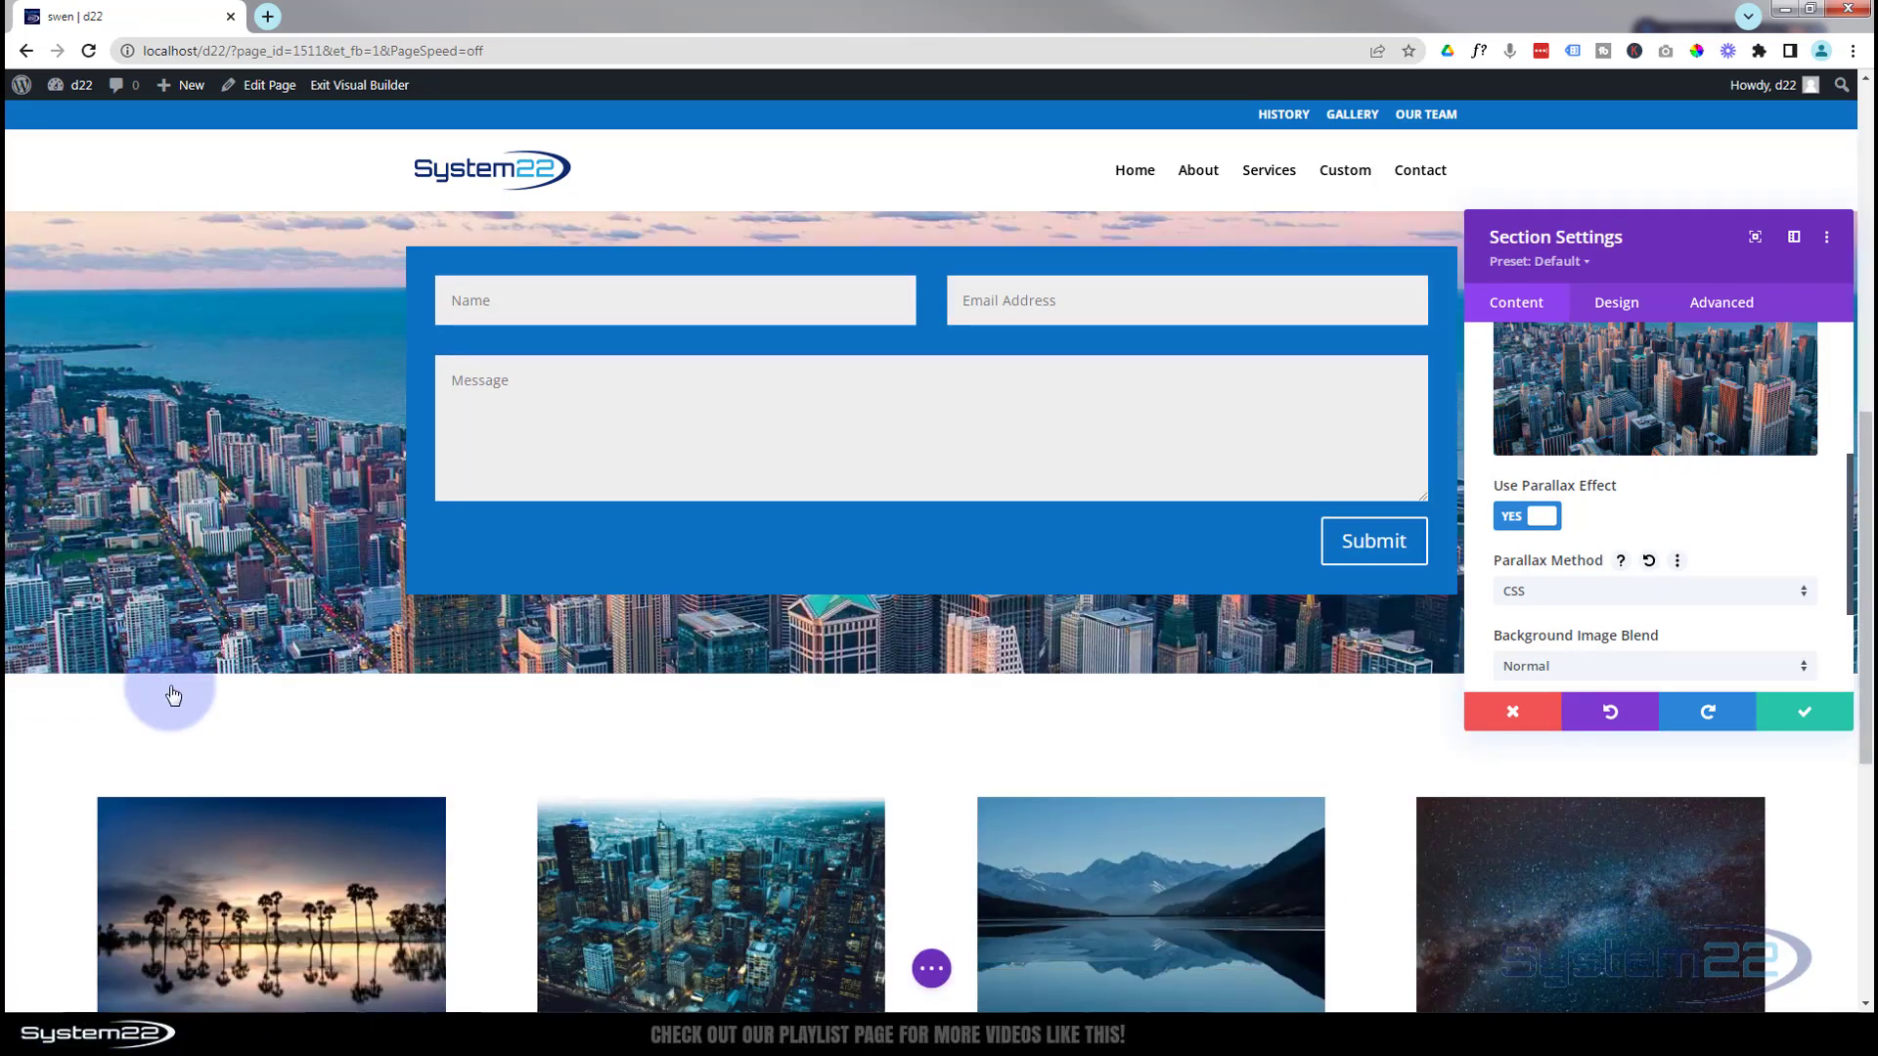
scroll(172, 695, "up", 3)
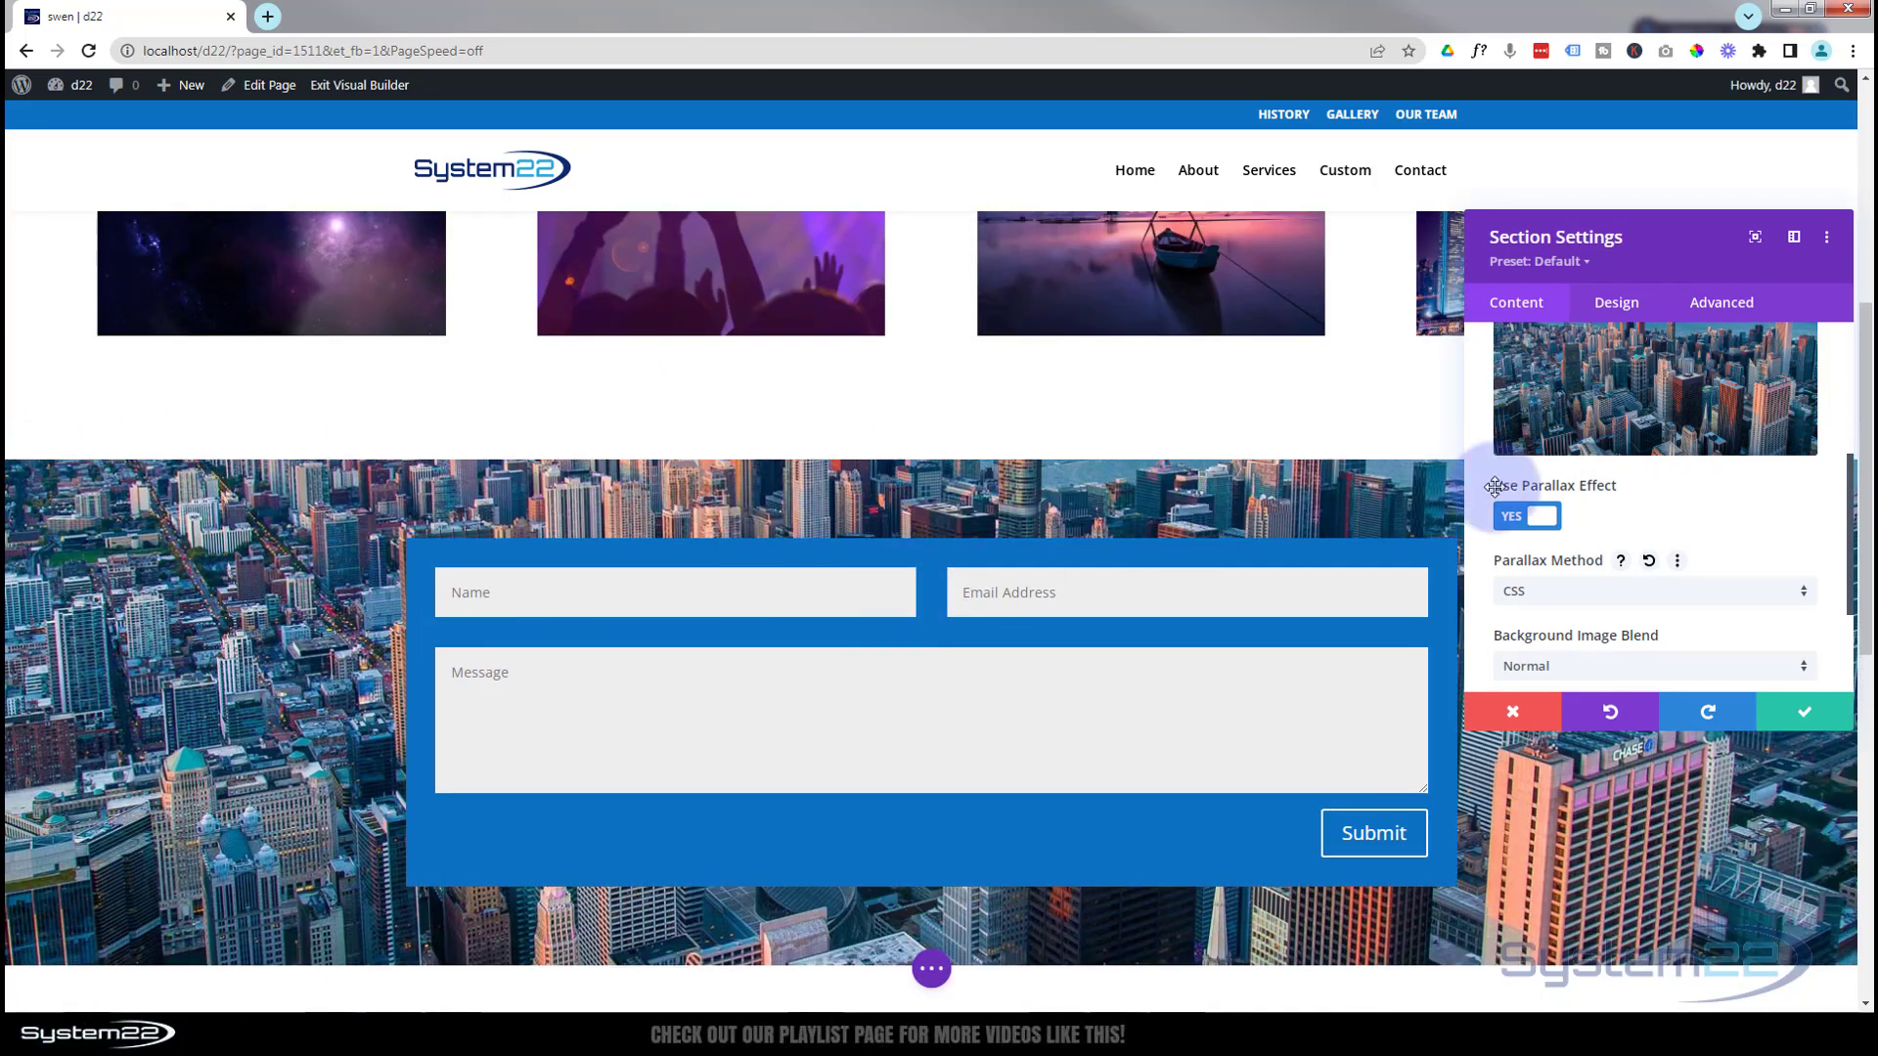
left_click(1630, 593)
left_click(1600, 610)
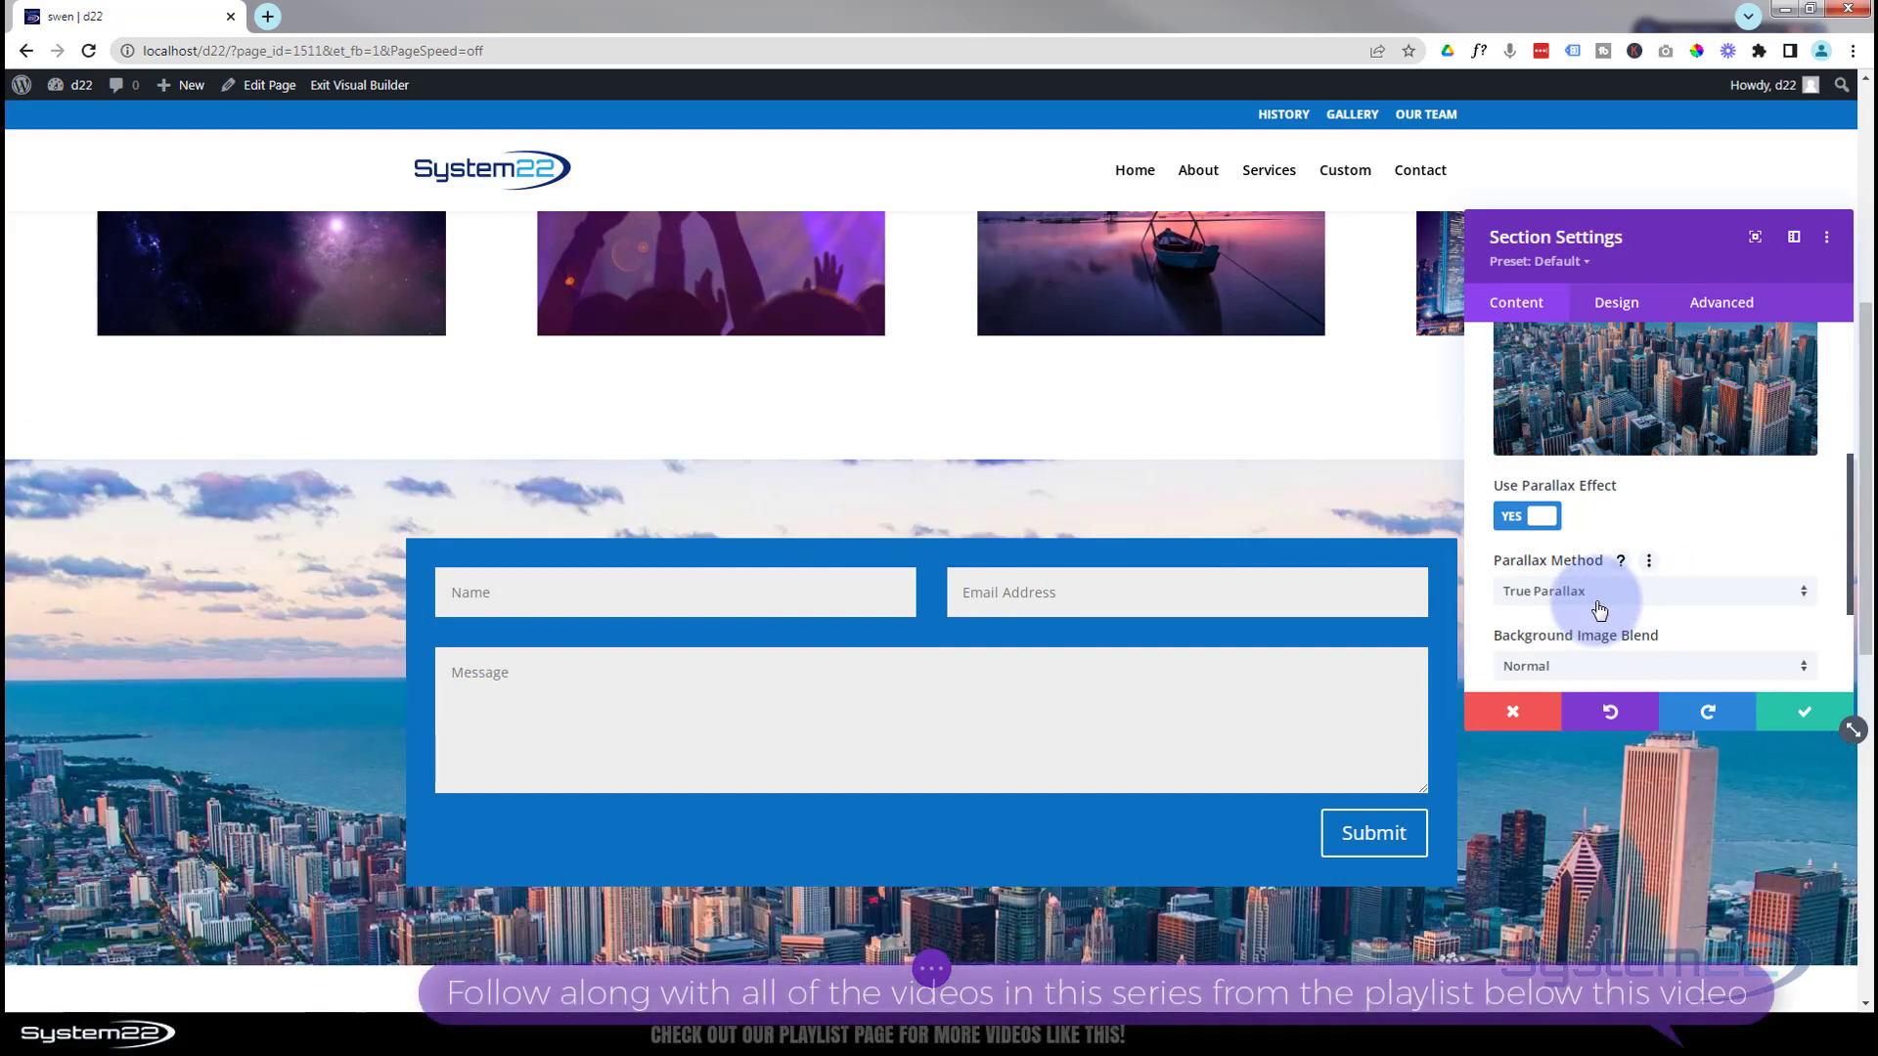
scroll(268, 593, "up", 2)
scroll(268, 593, "down", 5)
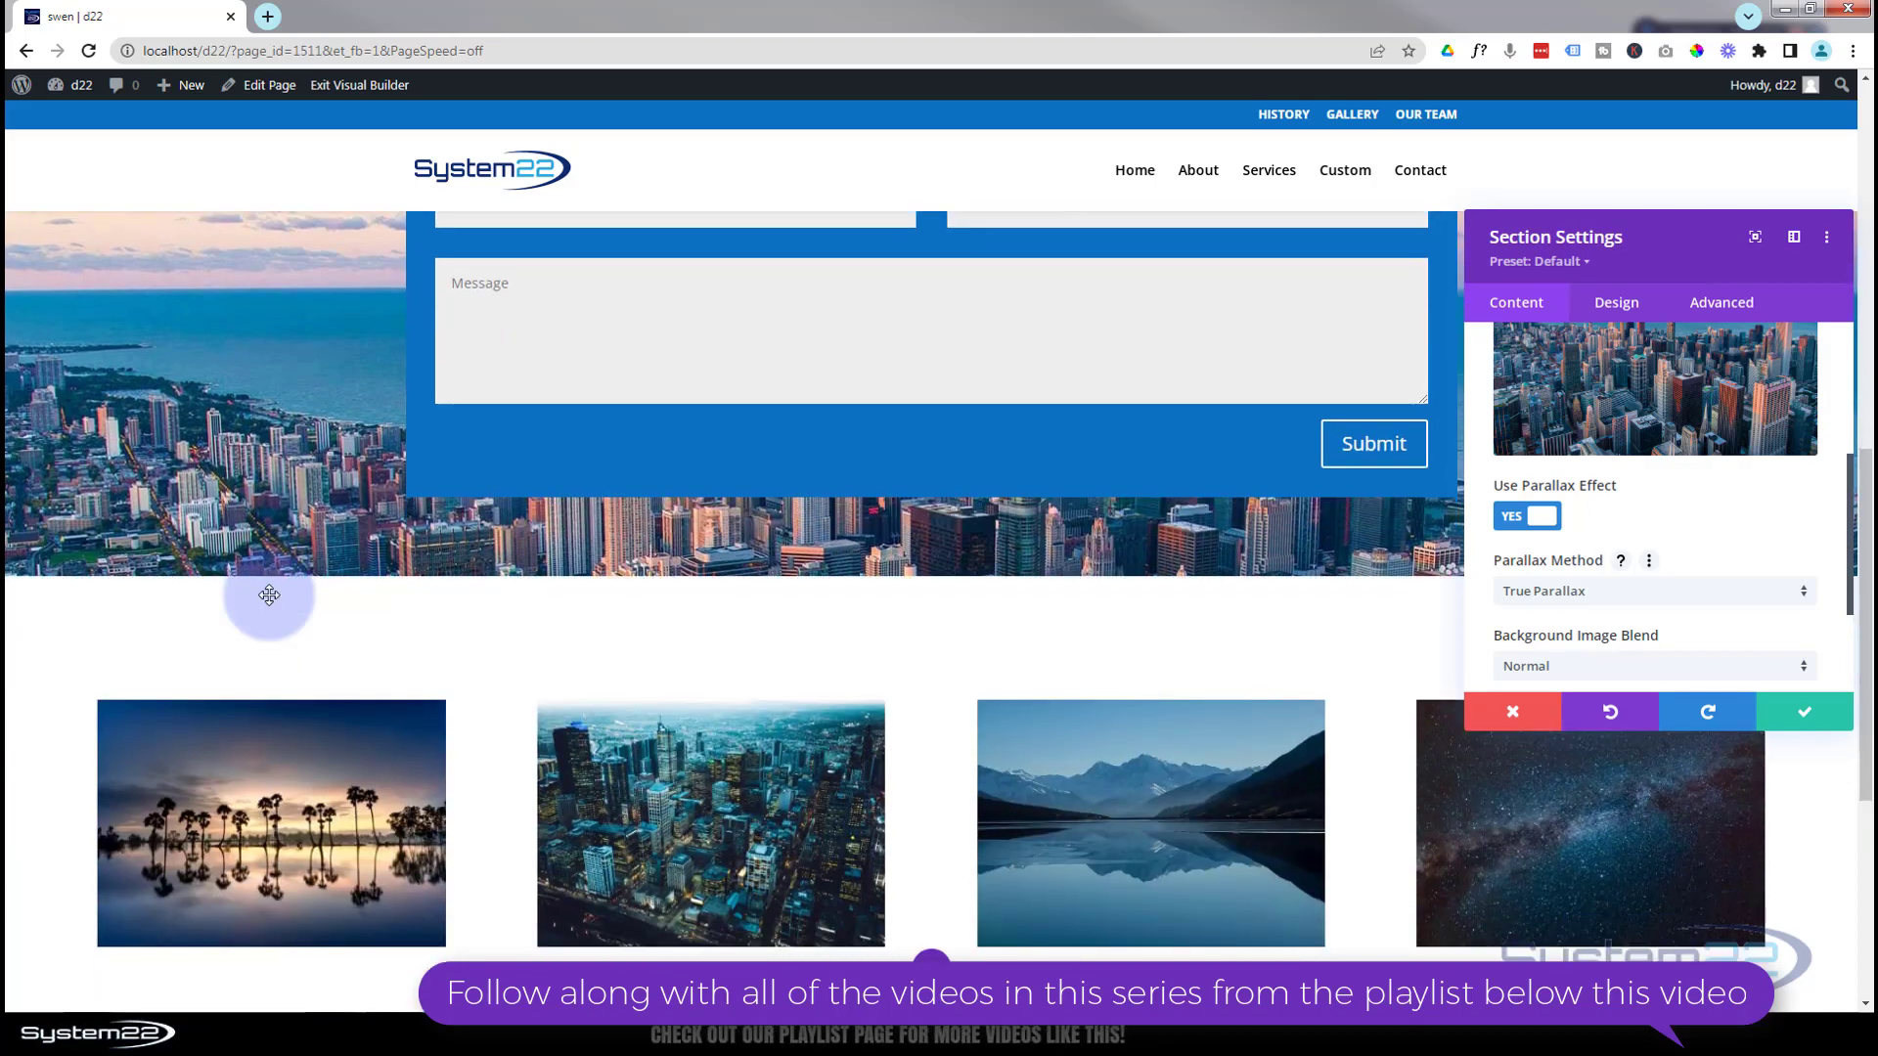
scroll(269, 594, "up", 4)
scroll(269, 595, "up", 5)
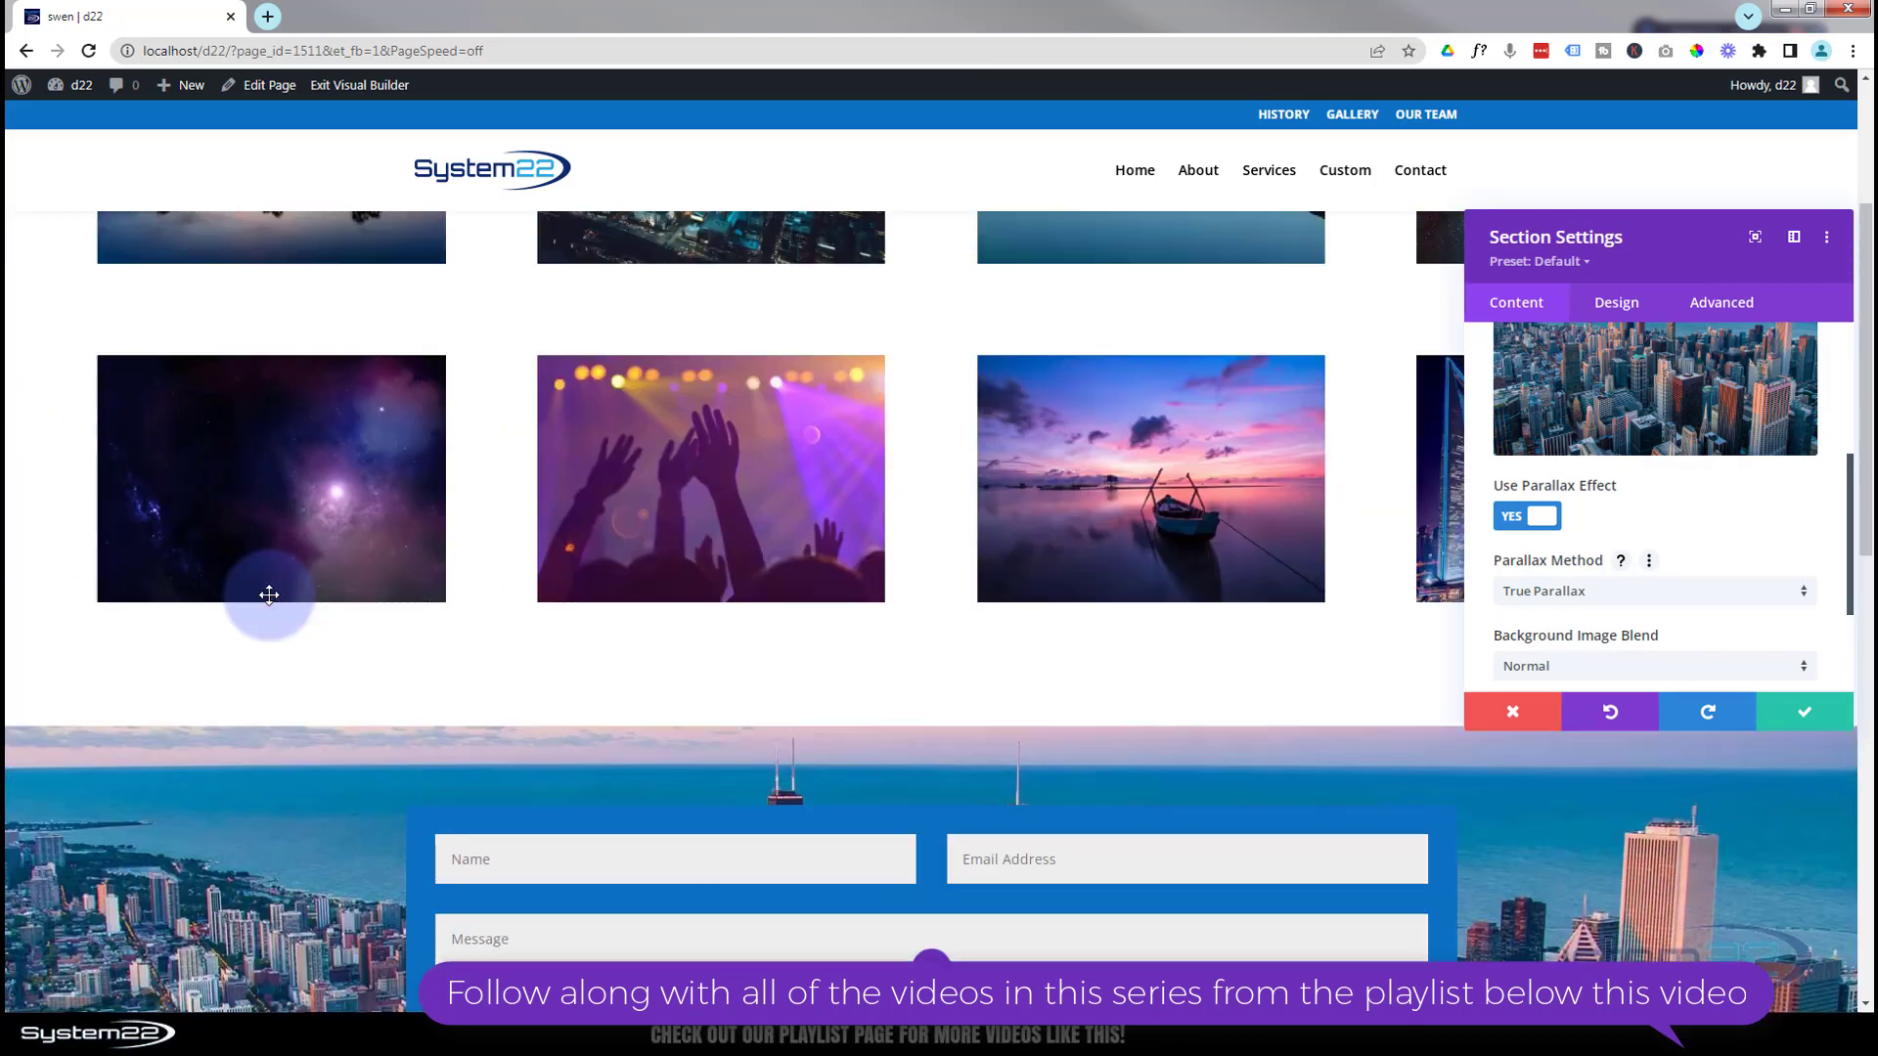
scroll(271, 598, "down", 4)
scroll(274, 605, "down", 4)
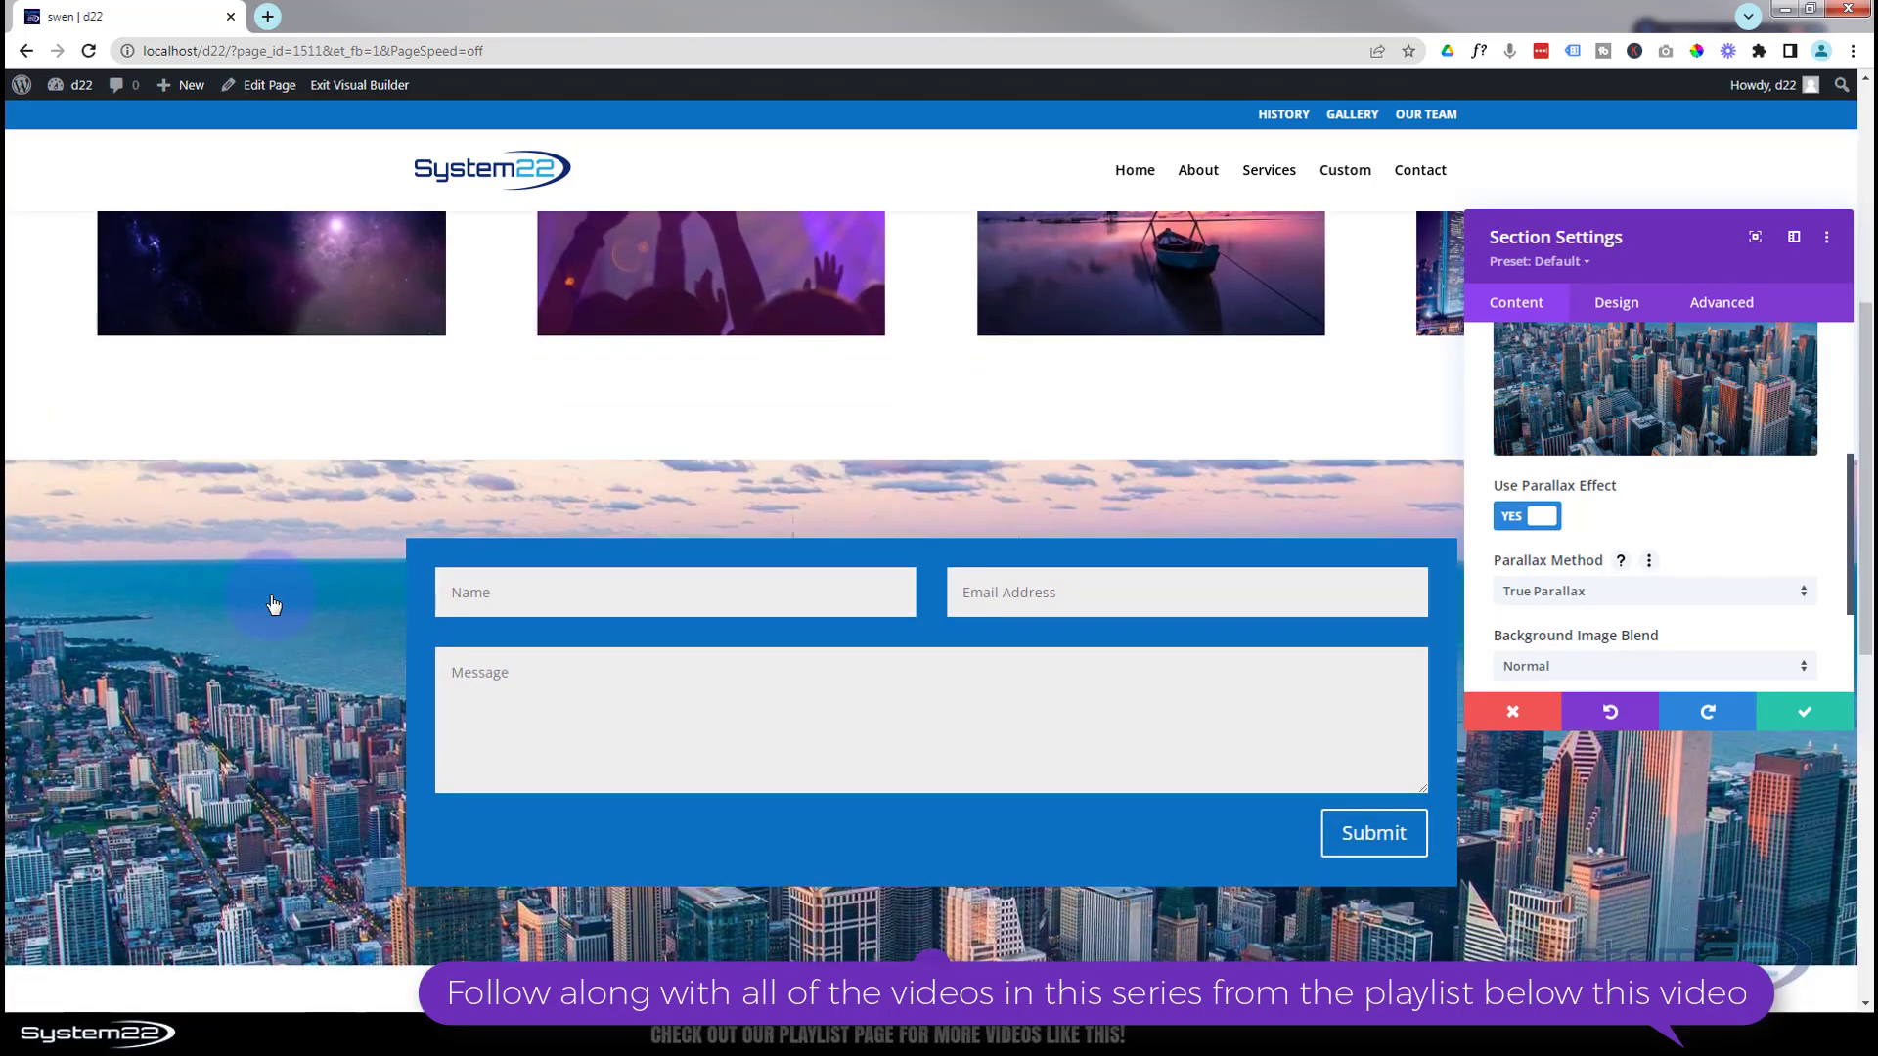
scroll(270, 594, "up", 2)
scroll(270, 595, "up", 5)
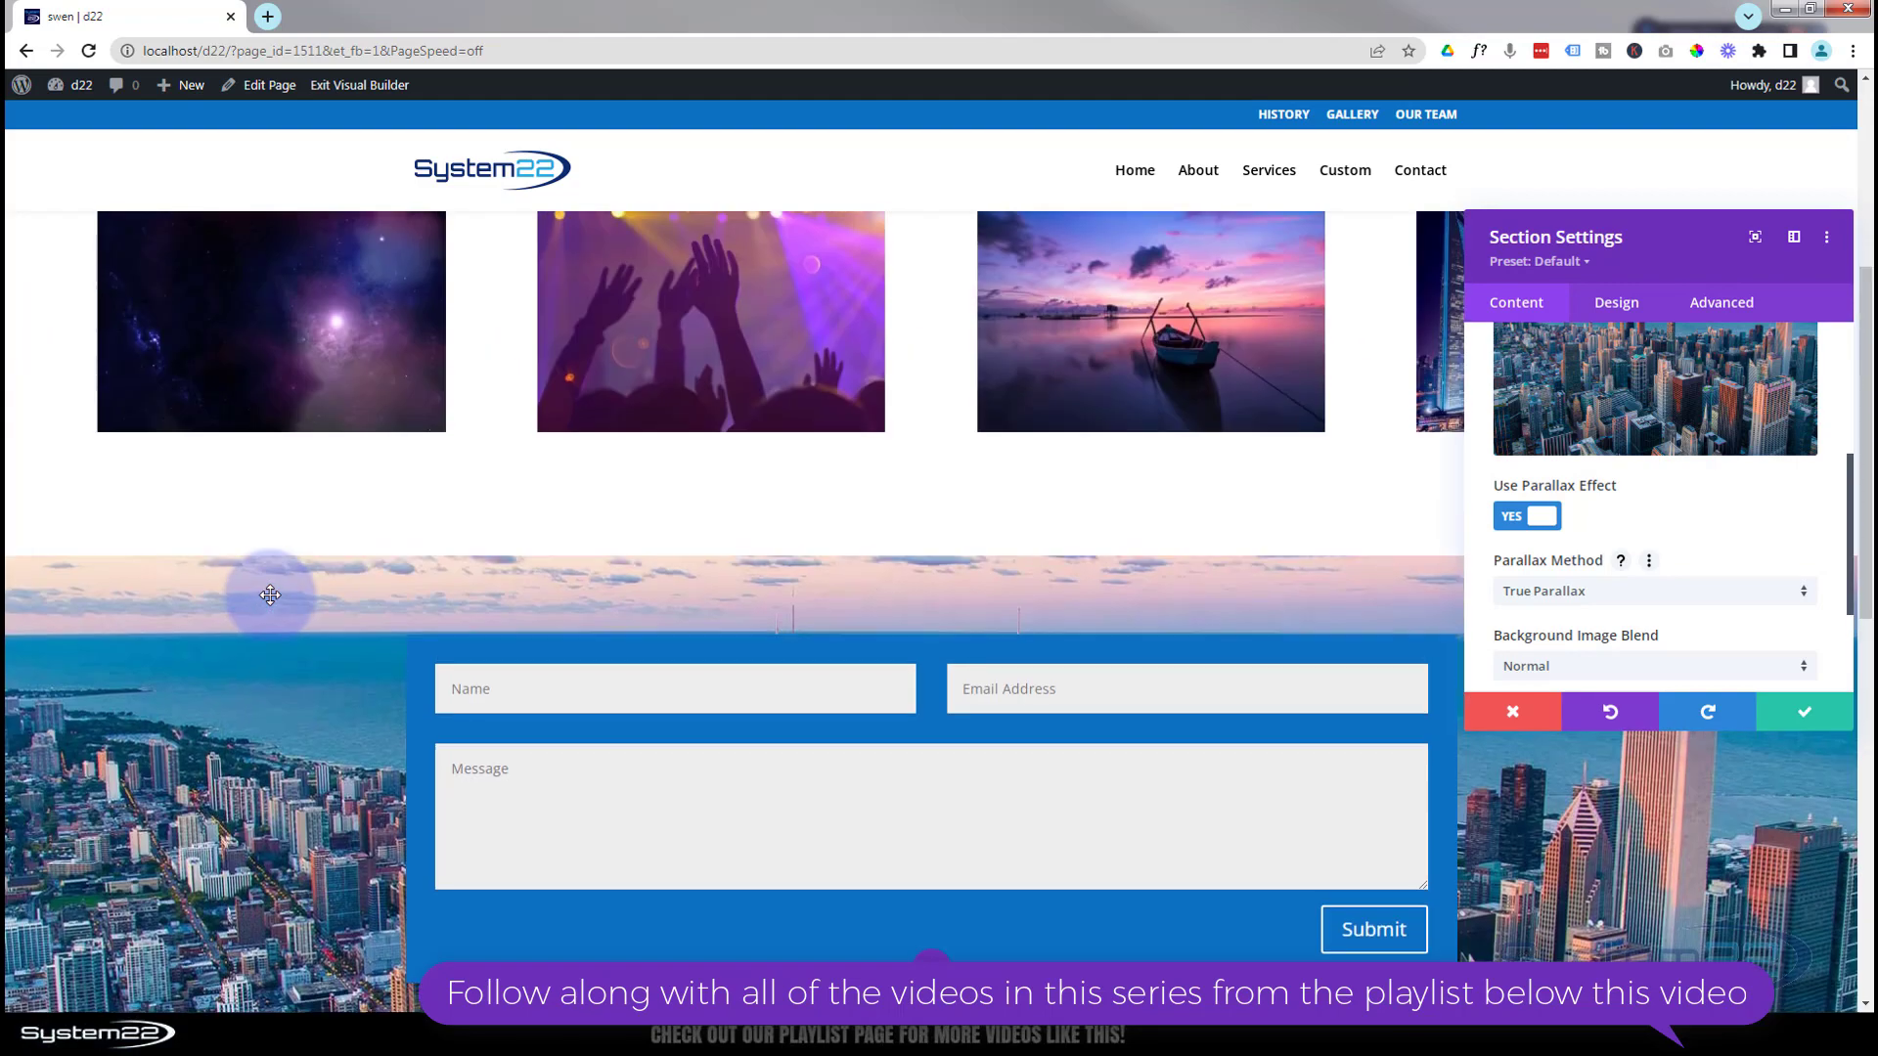
scroll(274, 602, "down", 2)
scroll(273, 605, "down", 2)
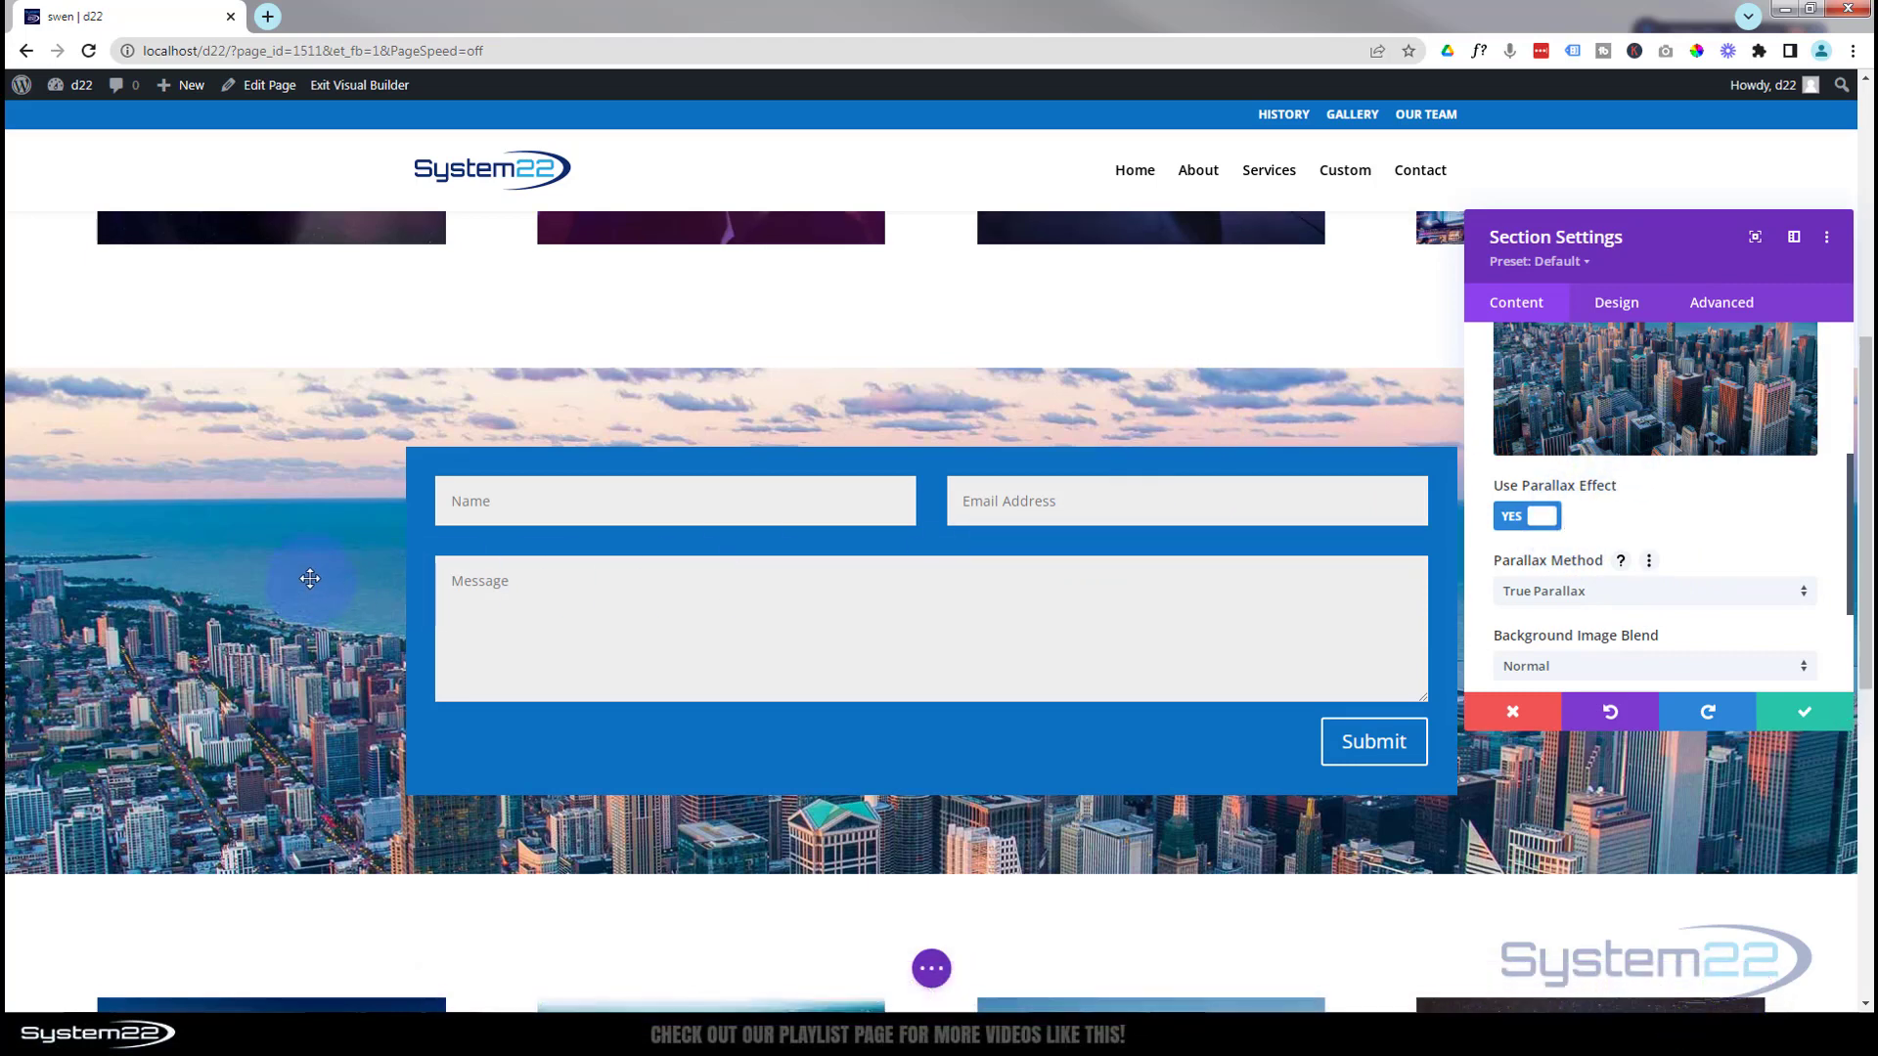
scroll(306, 566, "up", 1)
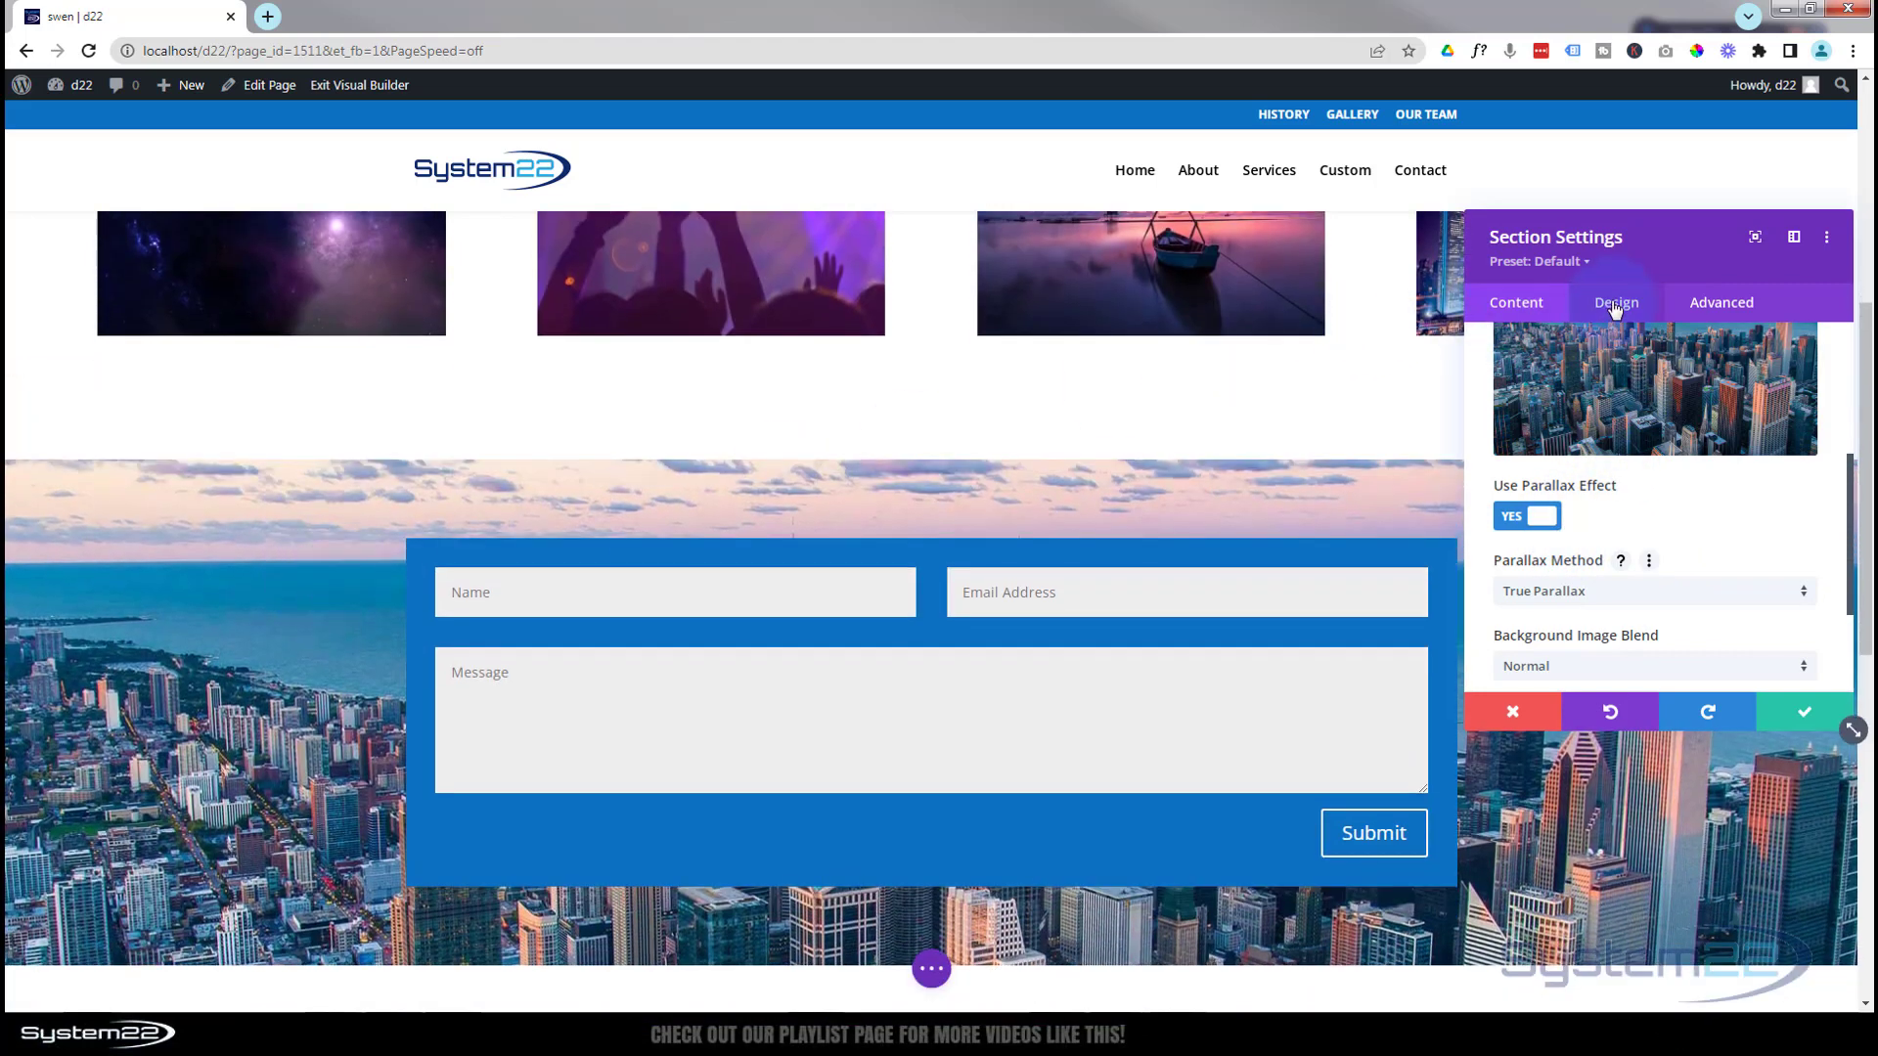
Set the section's top padding to 100px and link it so the bottom is also 100px
left_click(1615, 305)
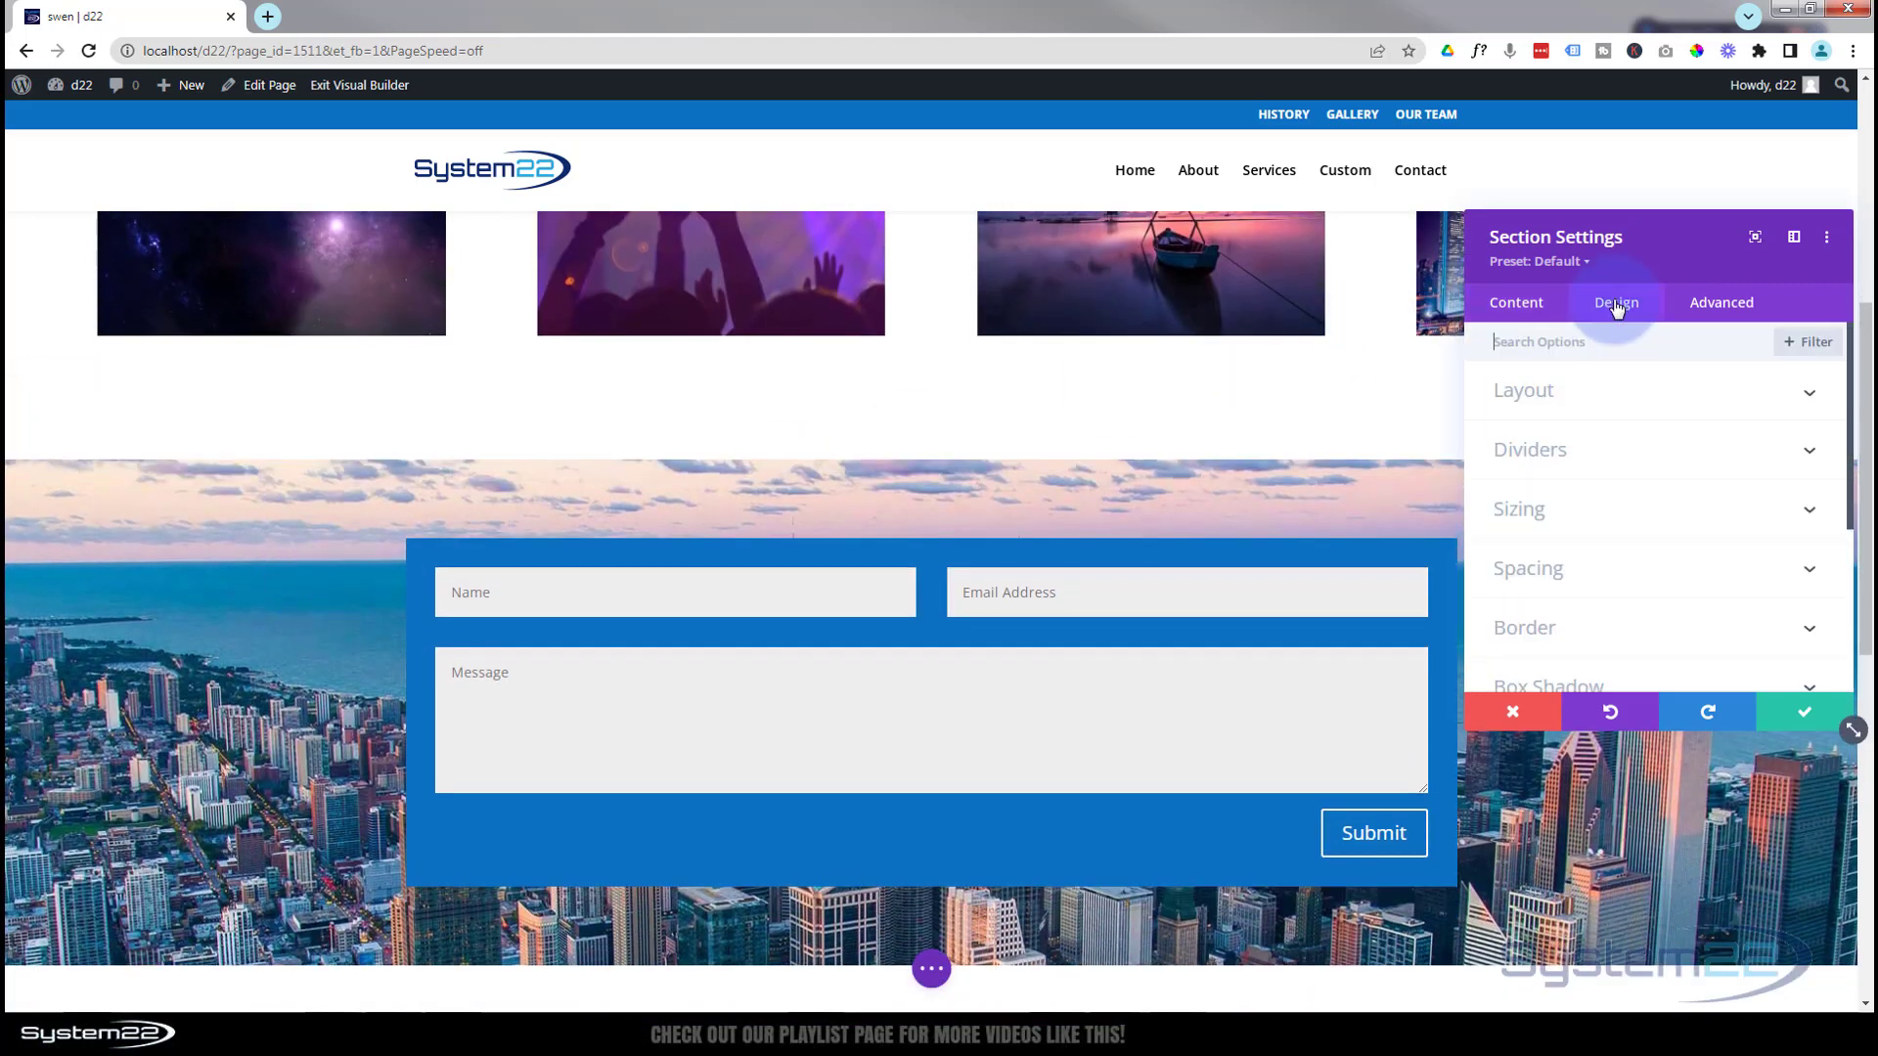
left_click(1642, 584)
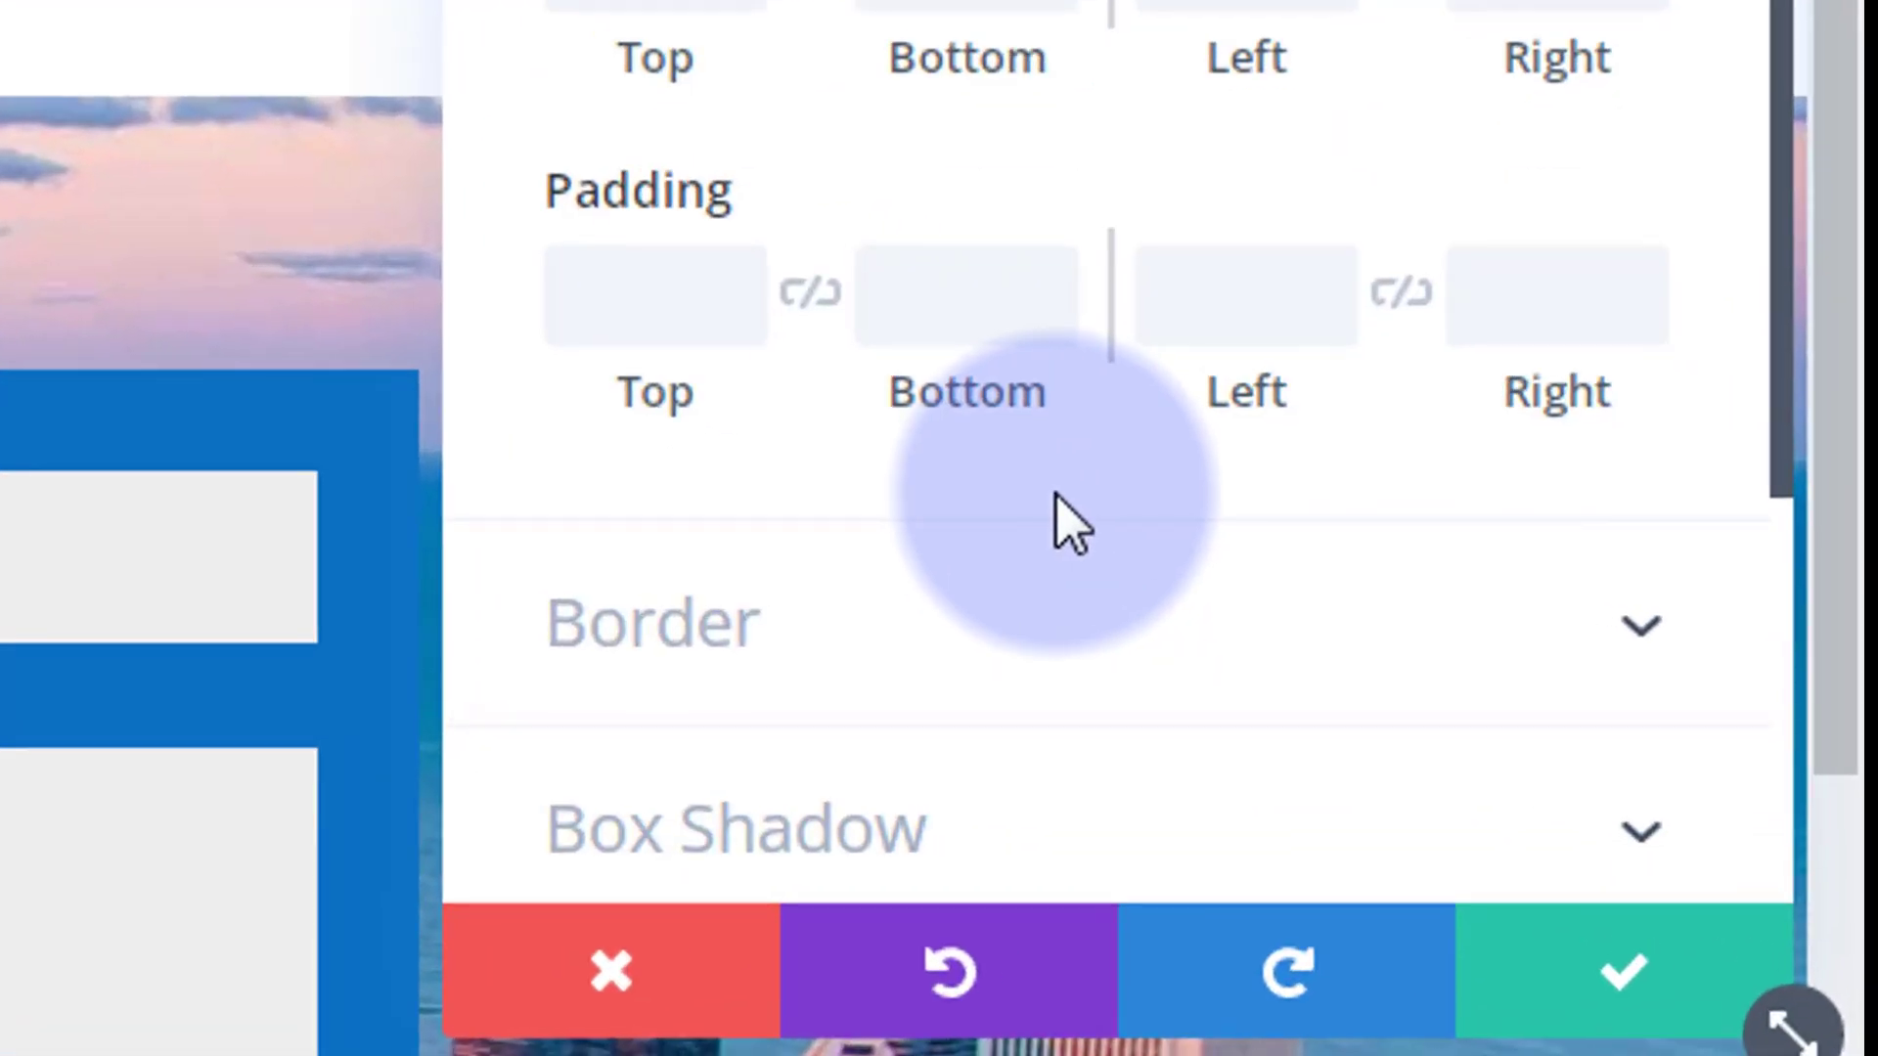
left_click(565, 293)
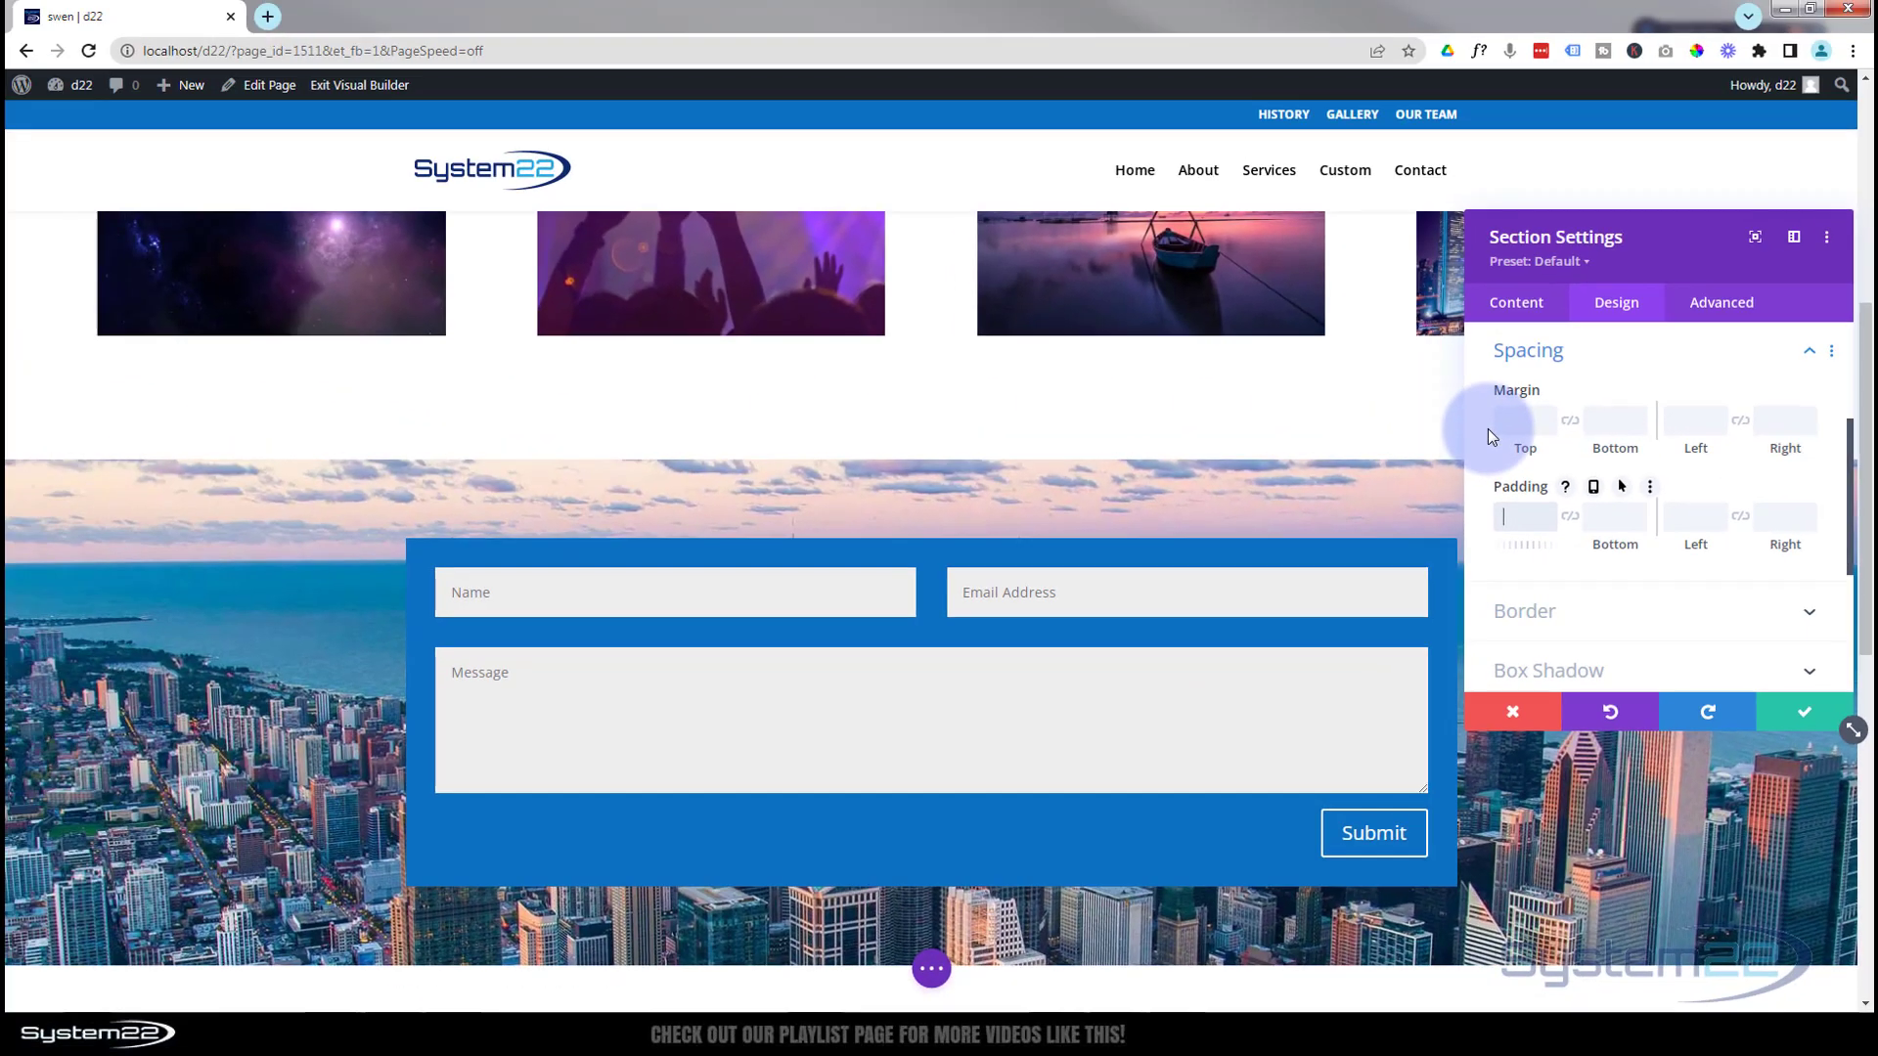
type("100px")
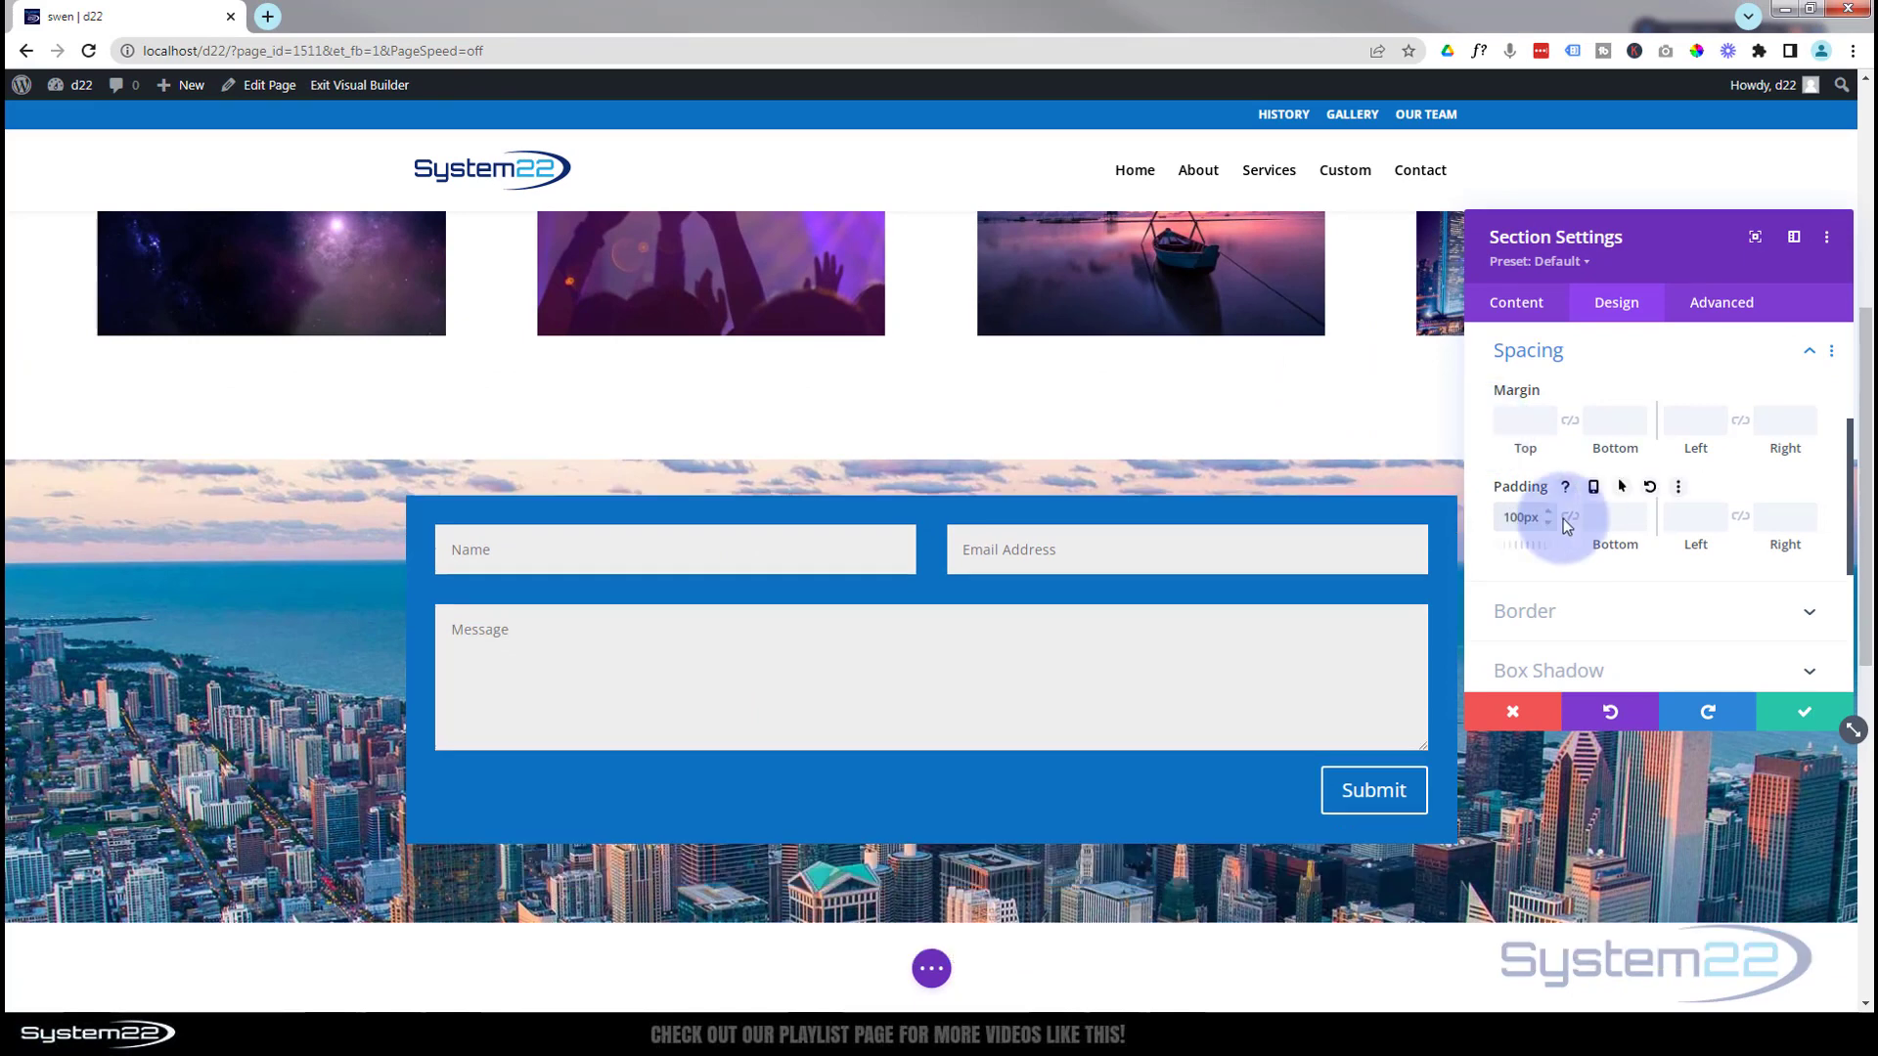
left_click(1570, 521)
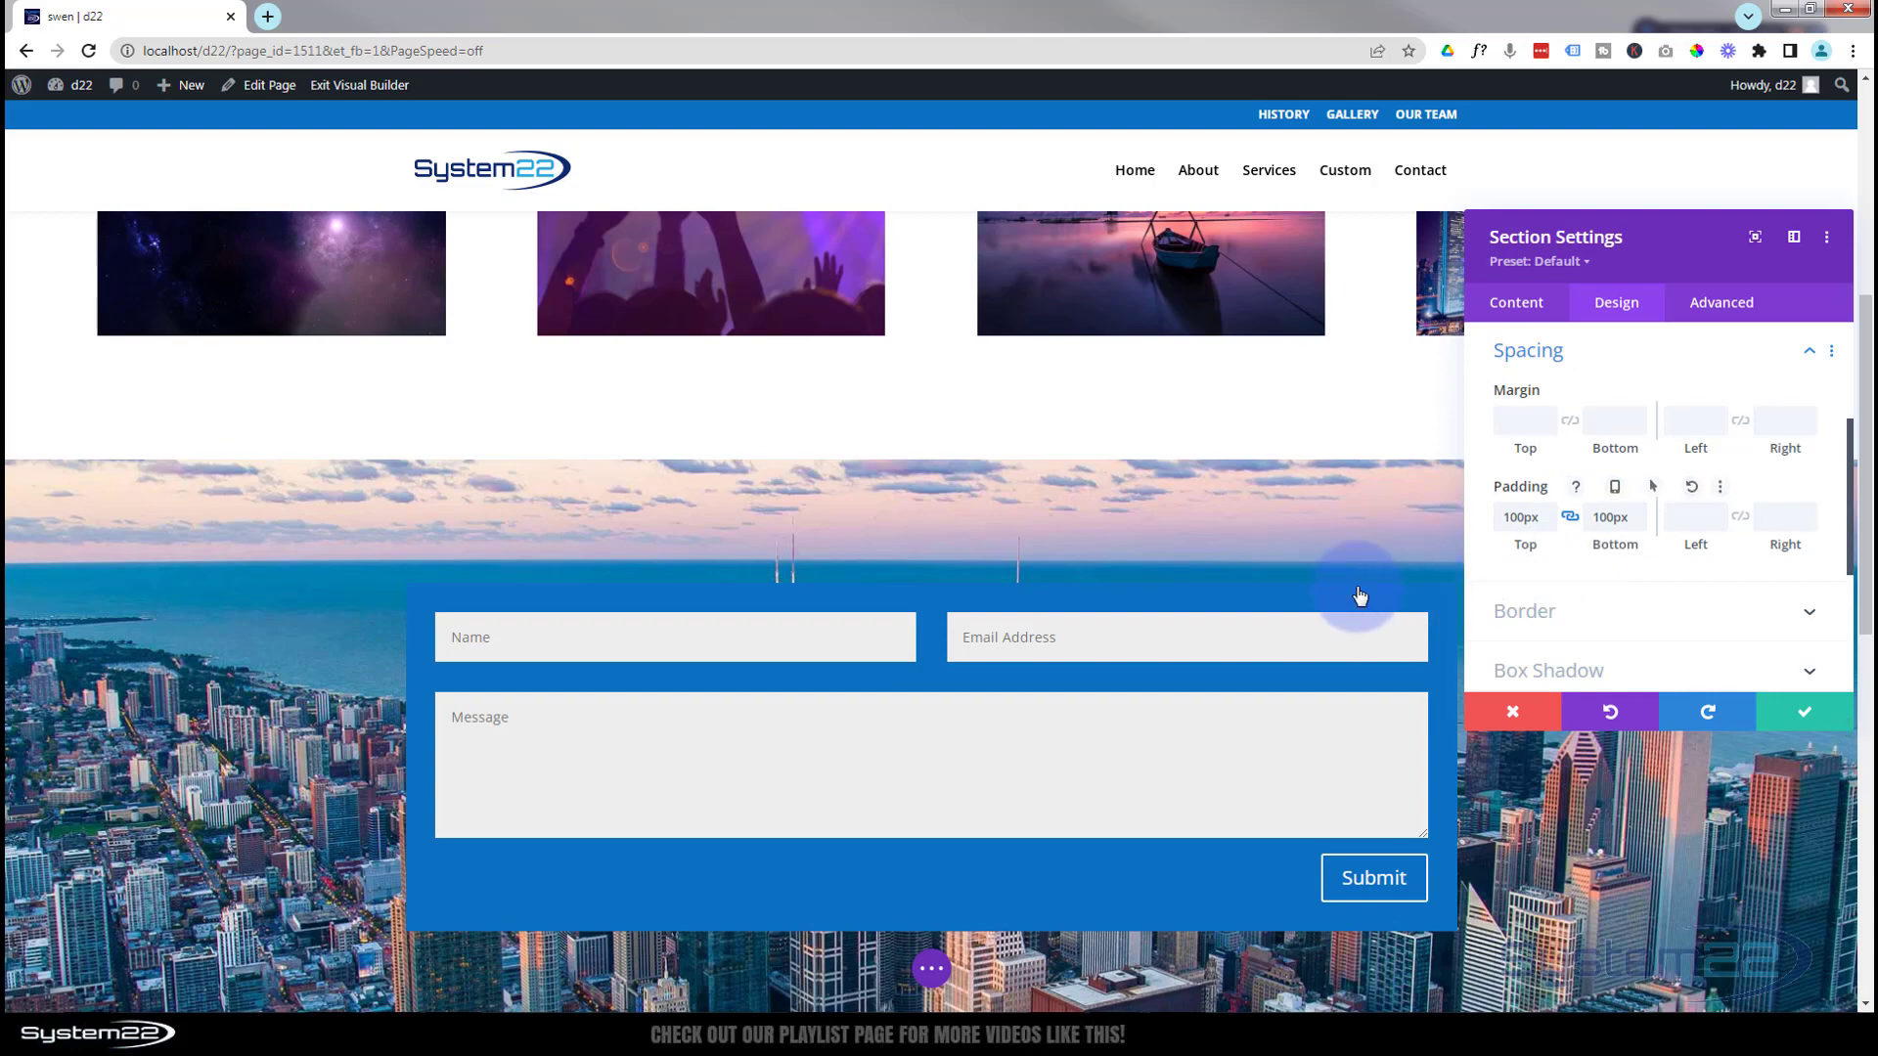
scroll(262, 577, "down", 2)
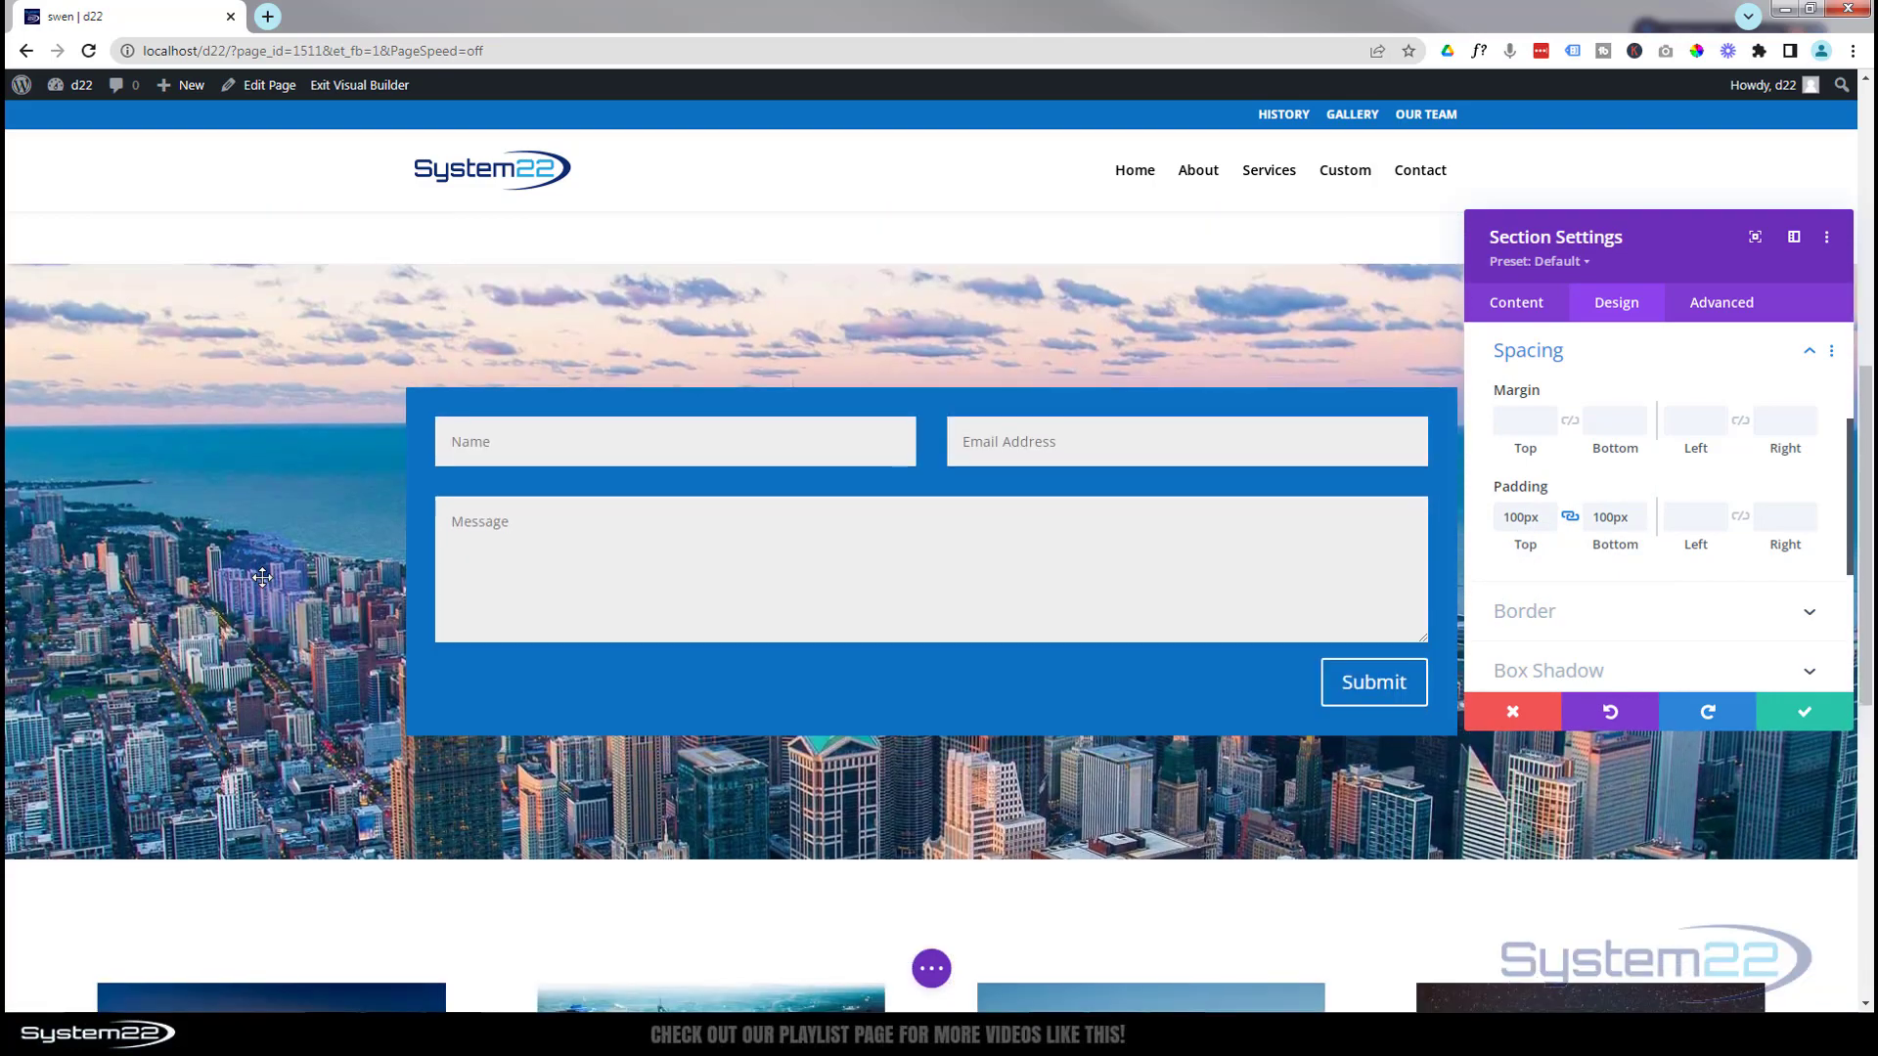
scroll(263, 576, "up", 5)
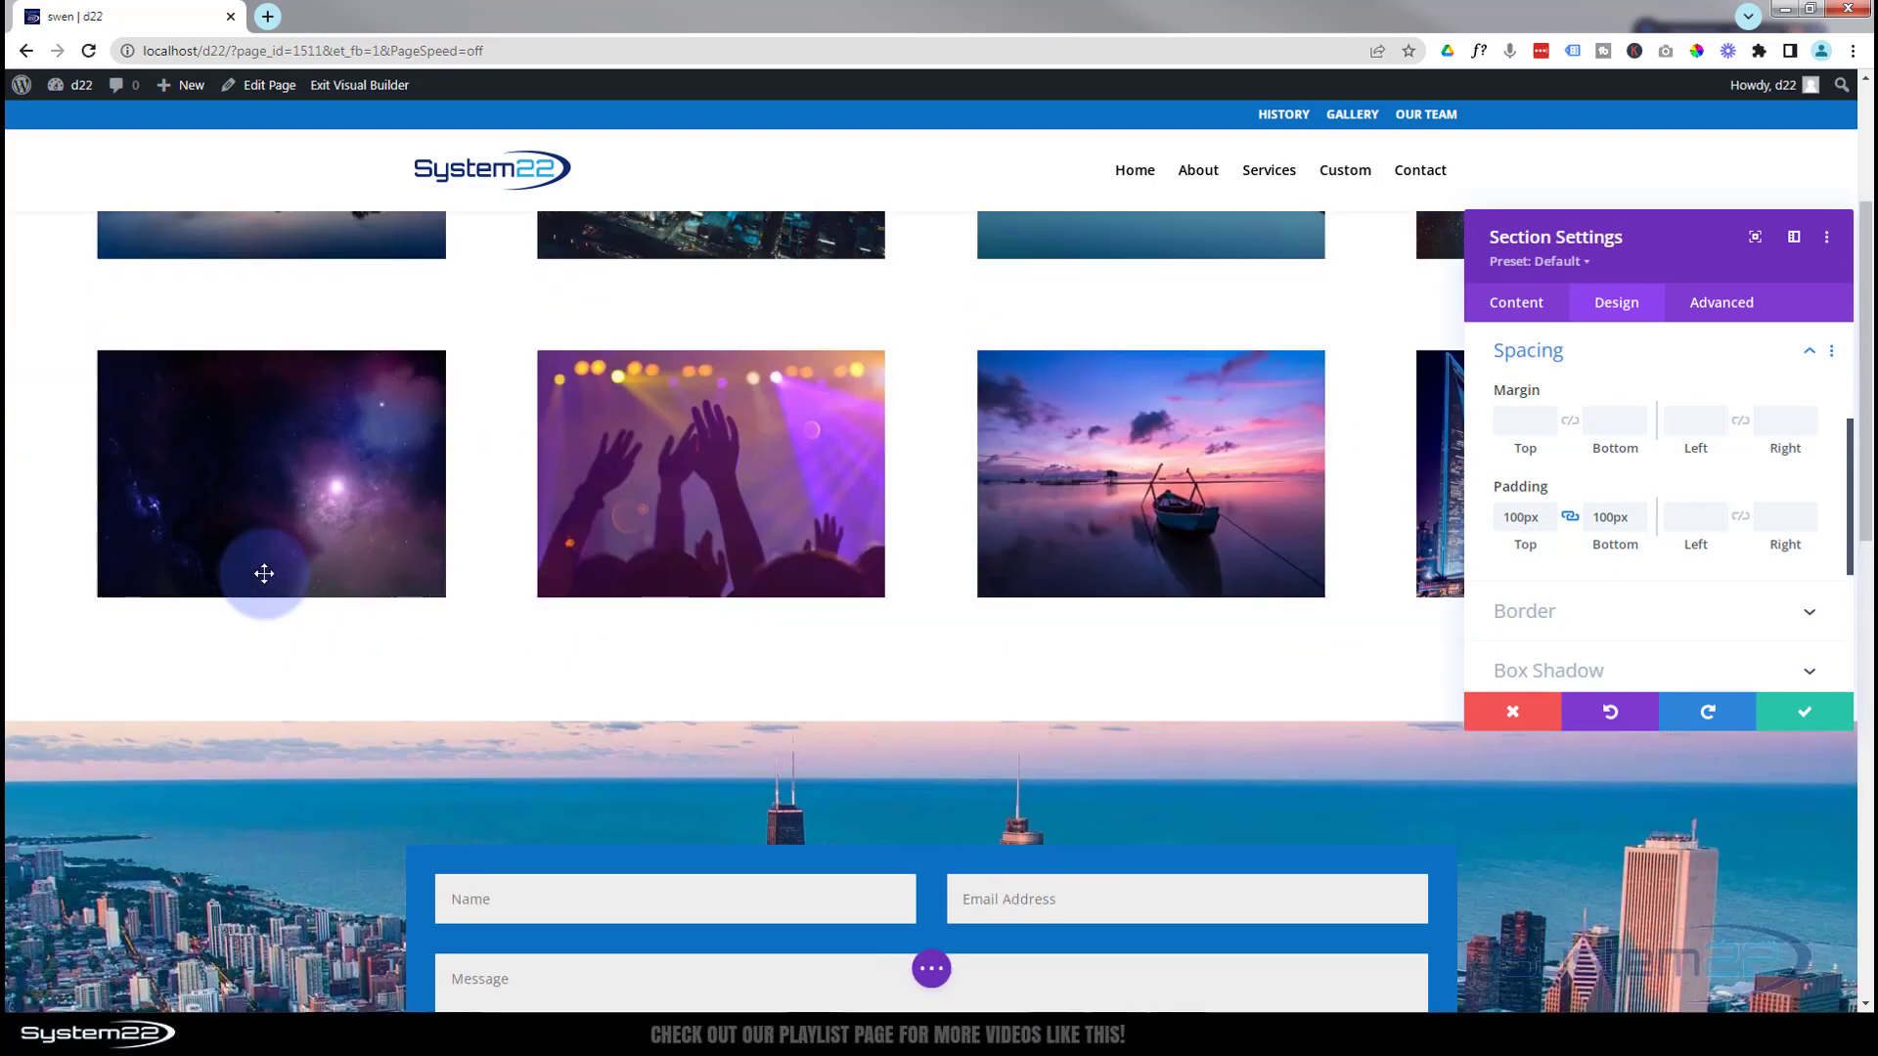
scroll(264, 573, "down", 5)
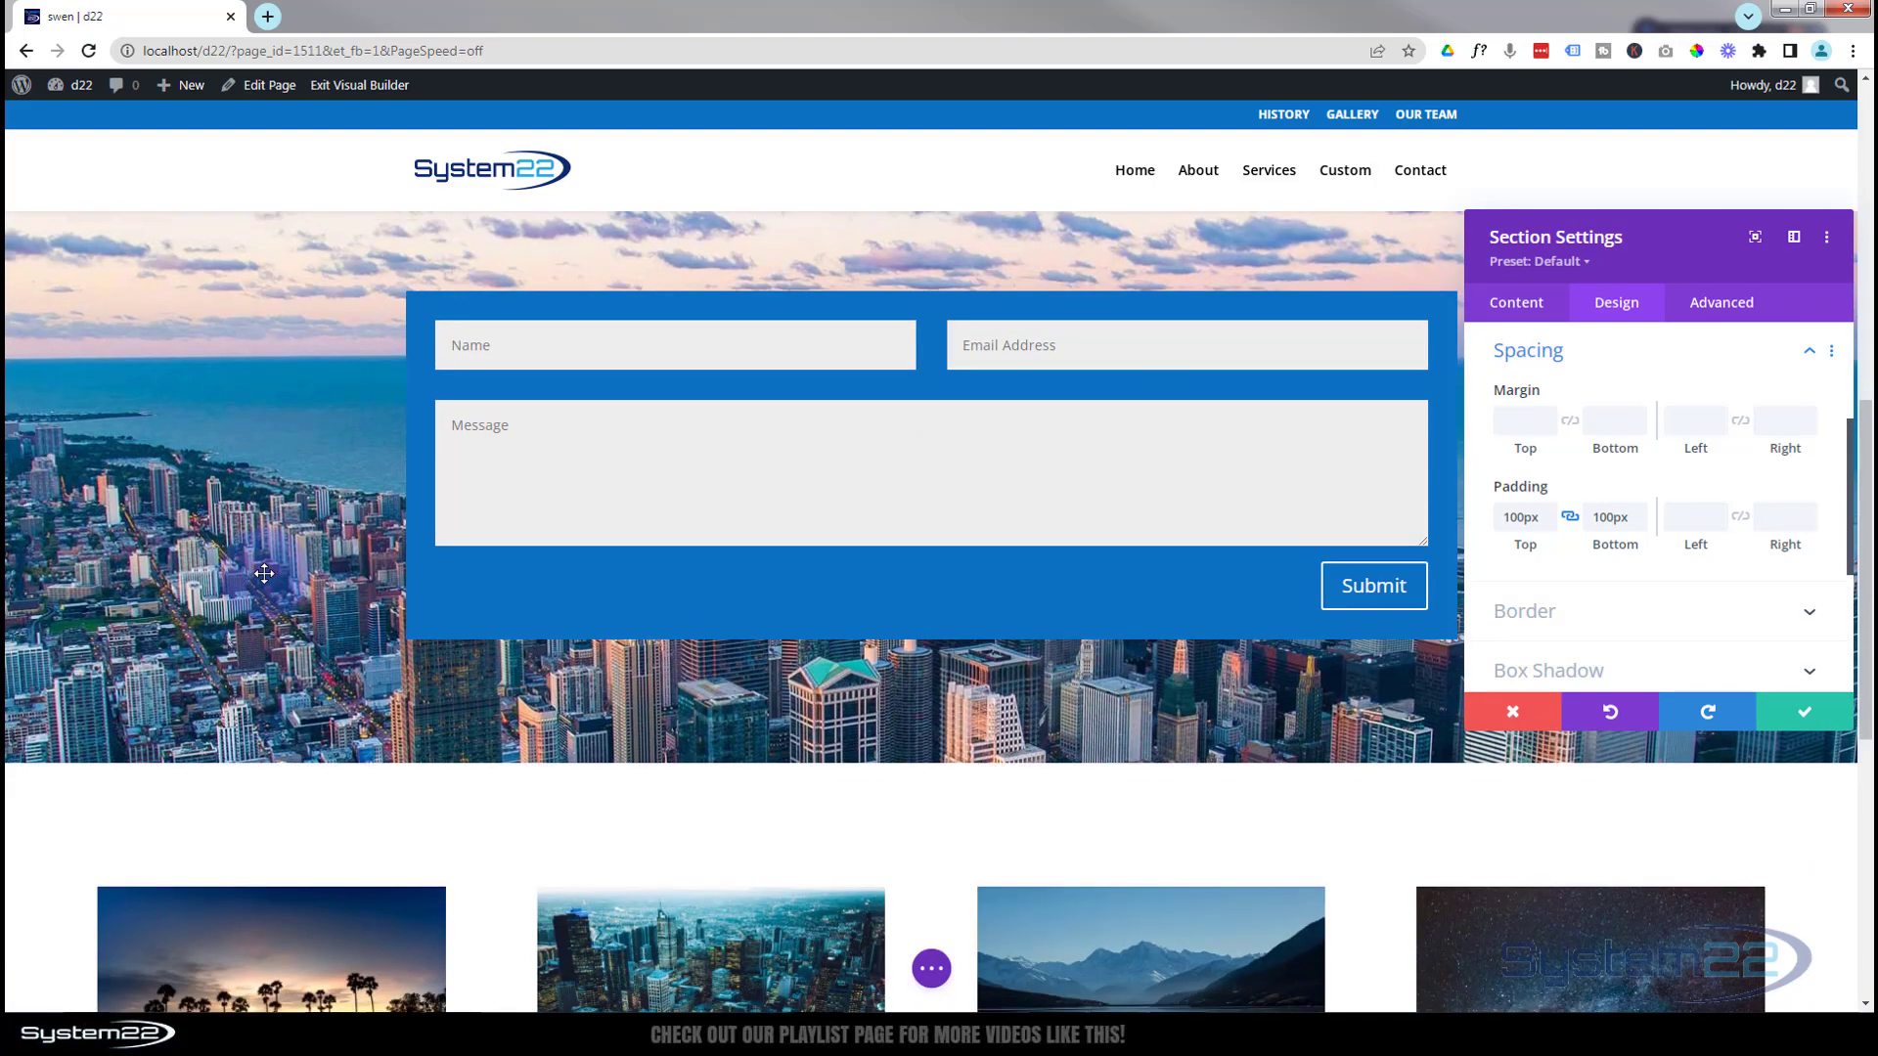
scroll(262, 570, "down", 4)
scroll(266, 577, "up", 4)
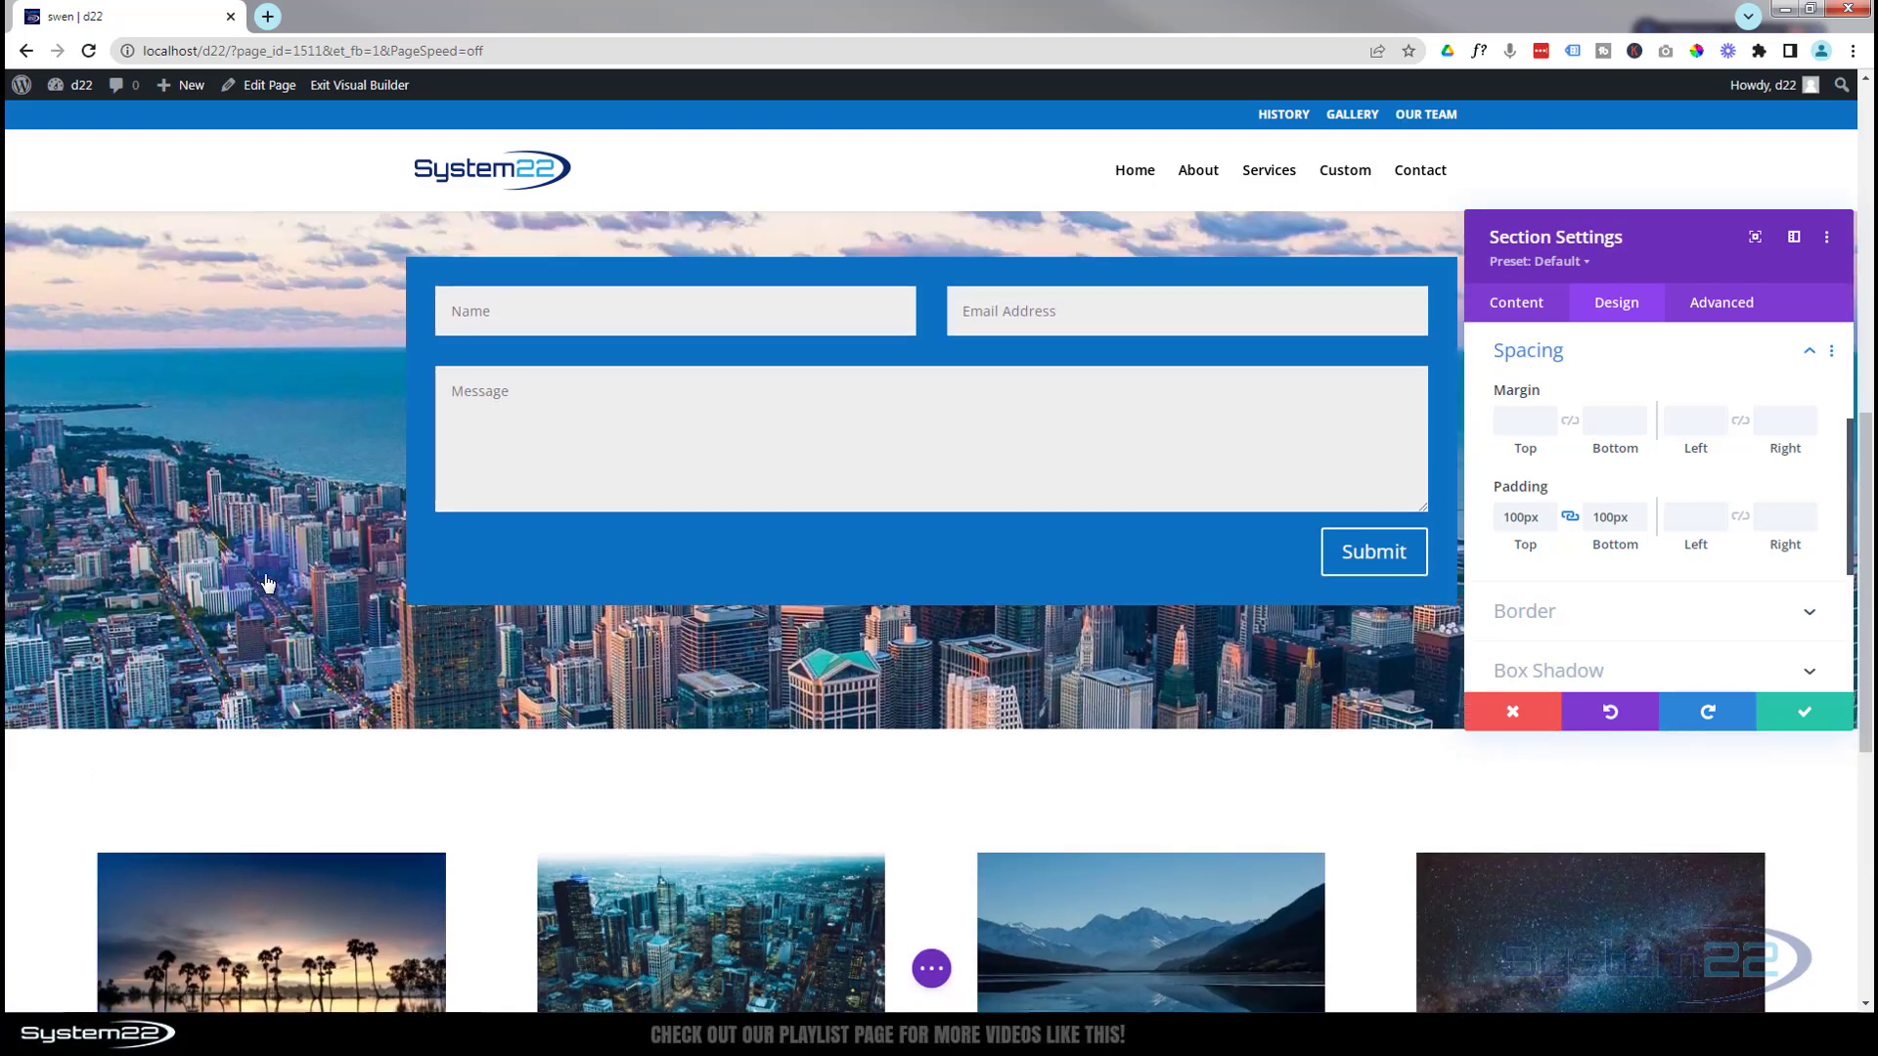
scroll(266, 583, "up", 1)
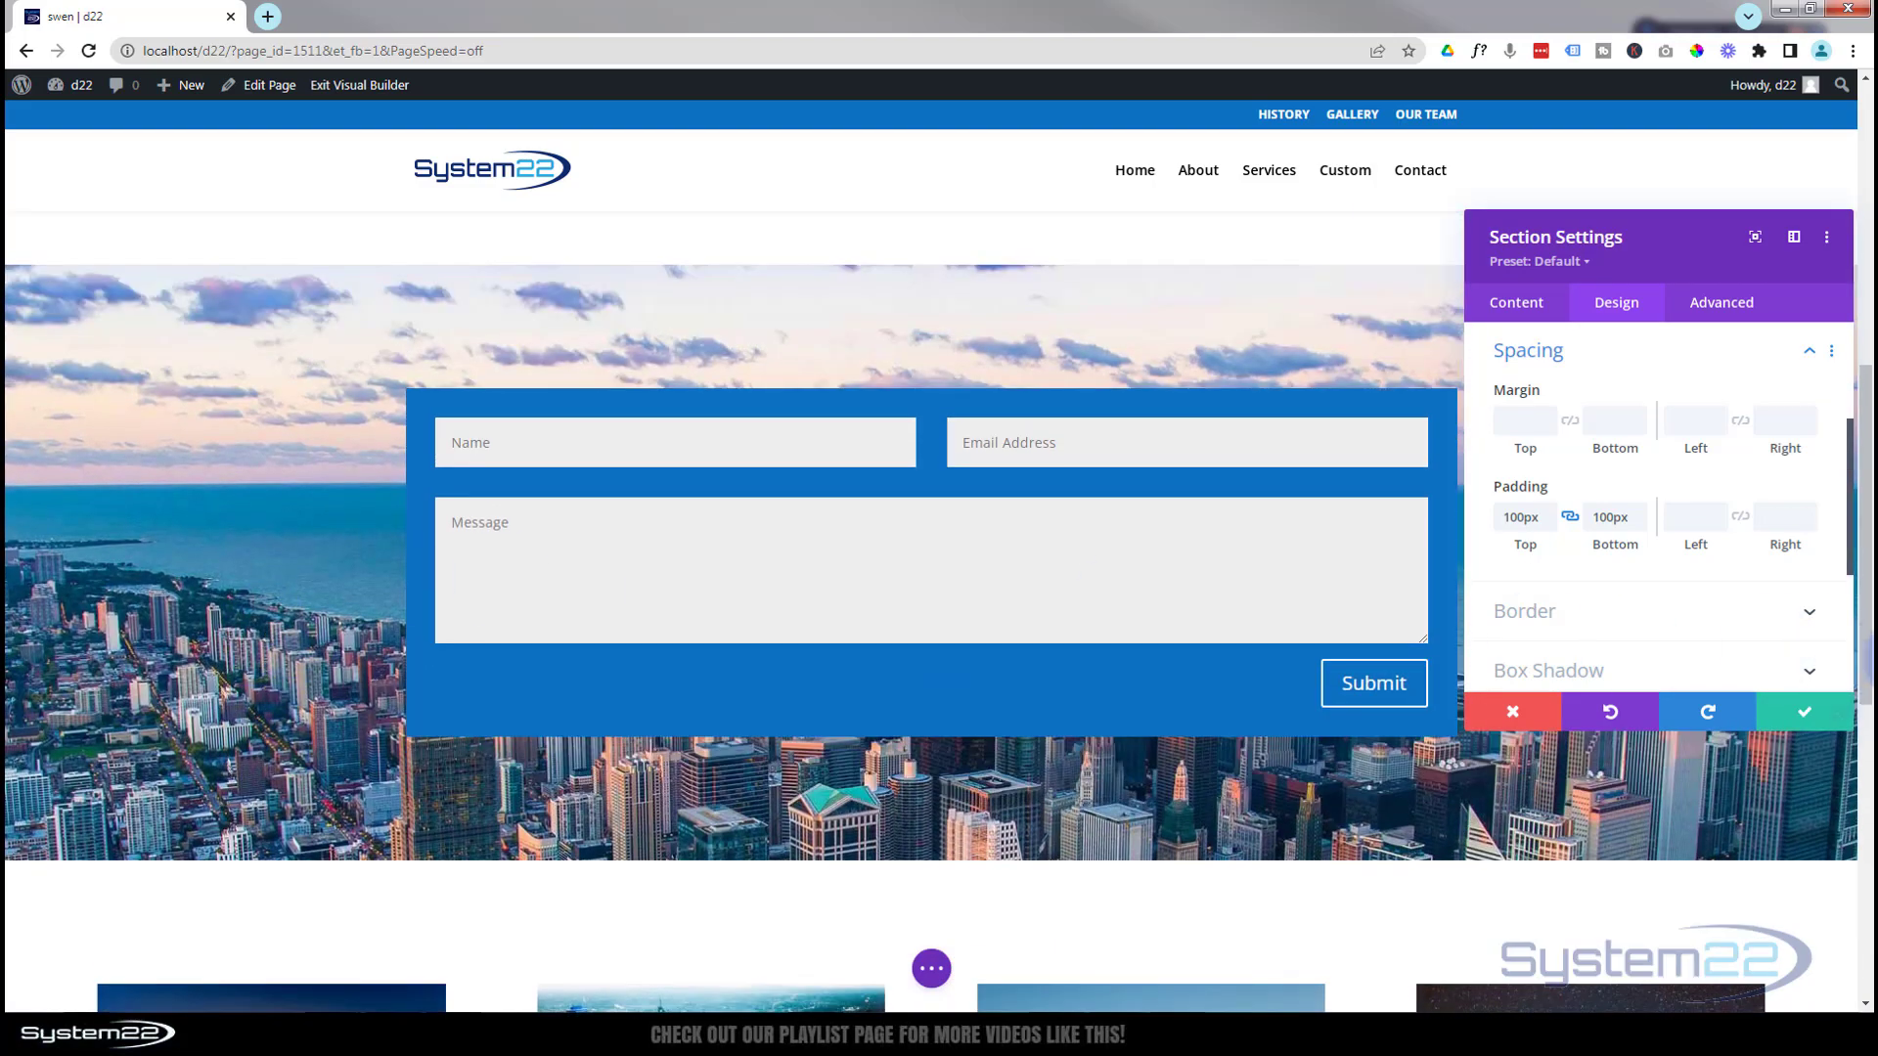
Save the Section Settings, then bring up the contact form module's settings
left_click(1804, 714)
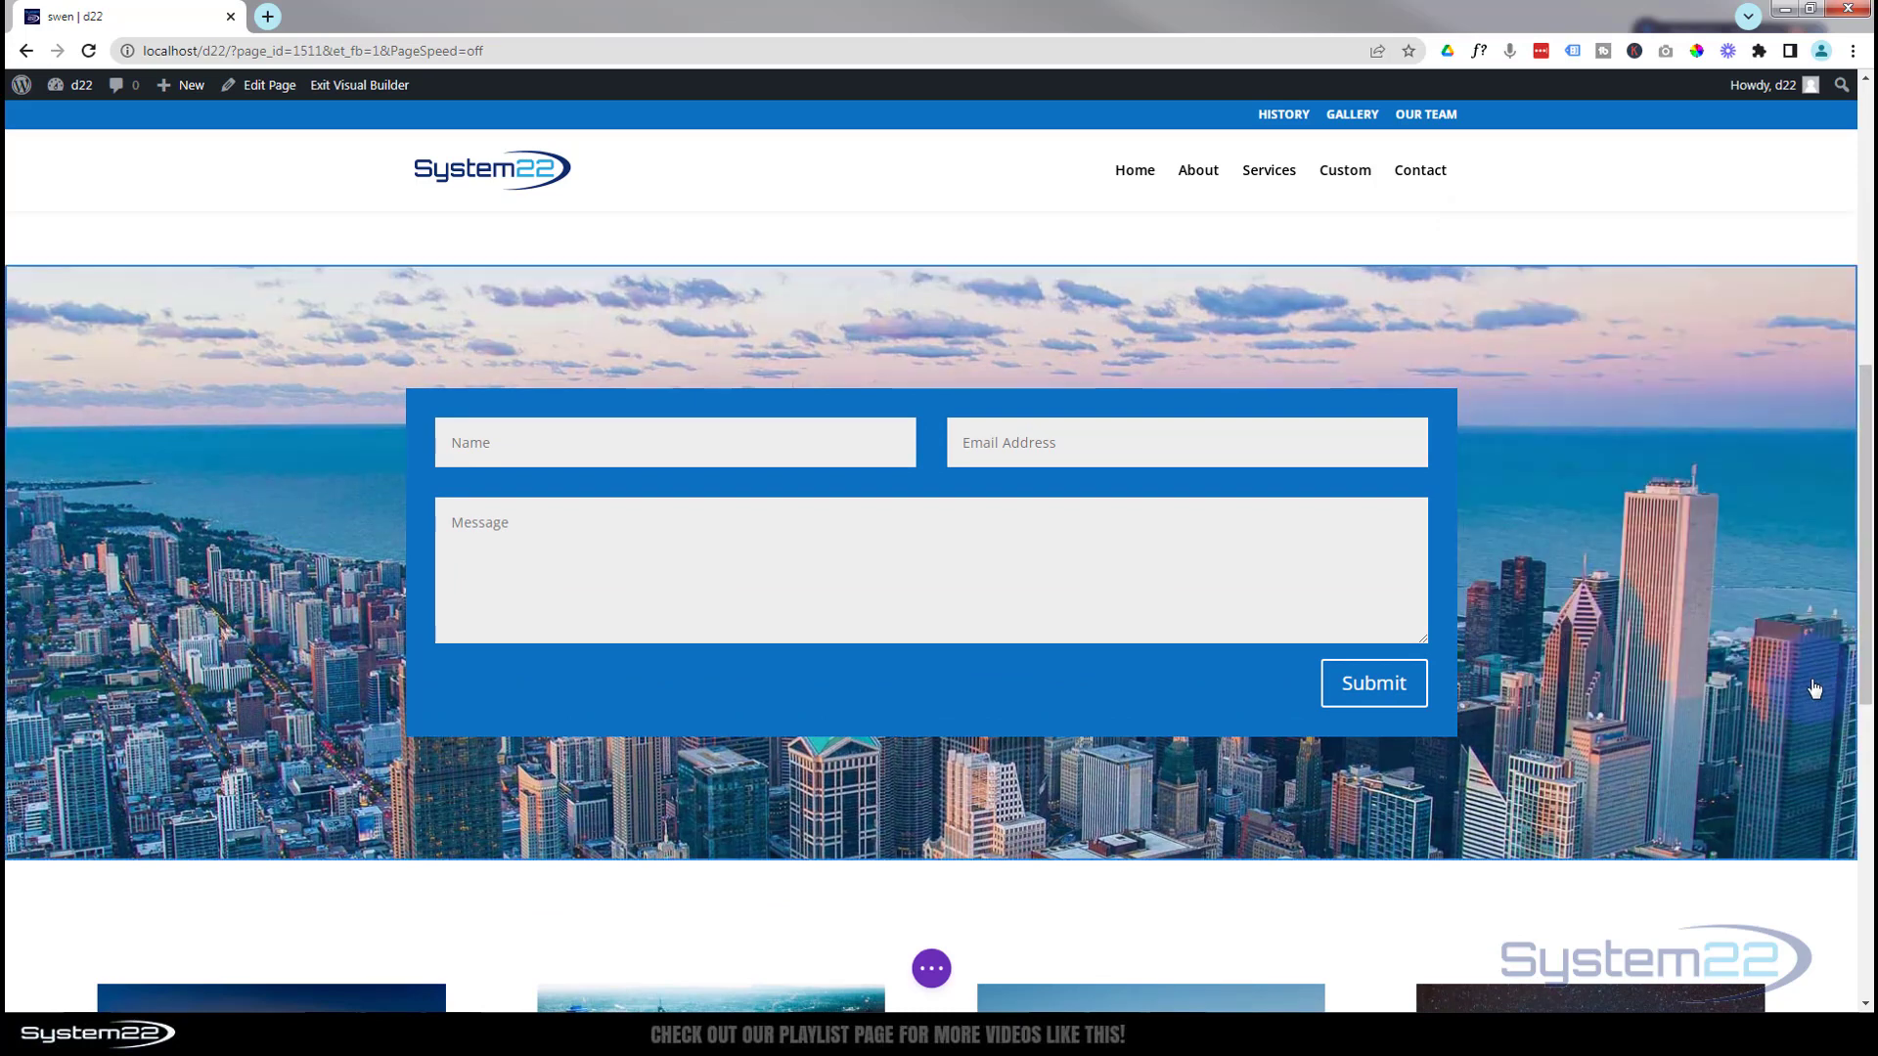
mouse_move(1866, 584)
left_mouse_down()
mouse_move(1864, 401)
mouse_move(1864, 604)
left_mouse_up()
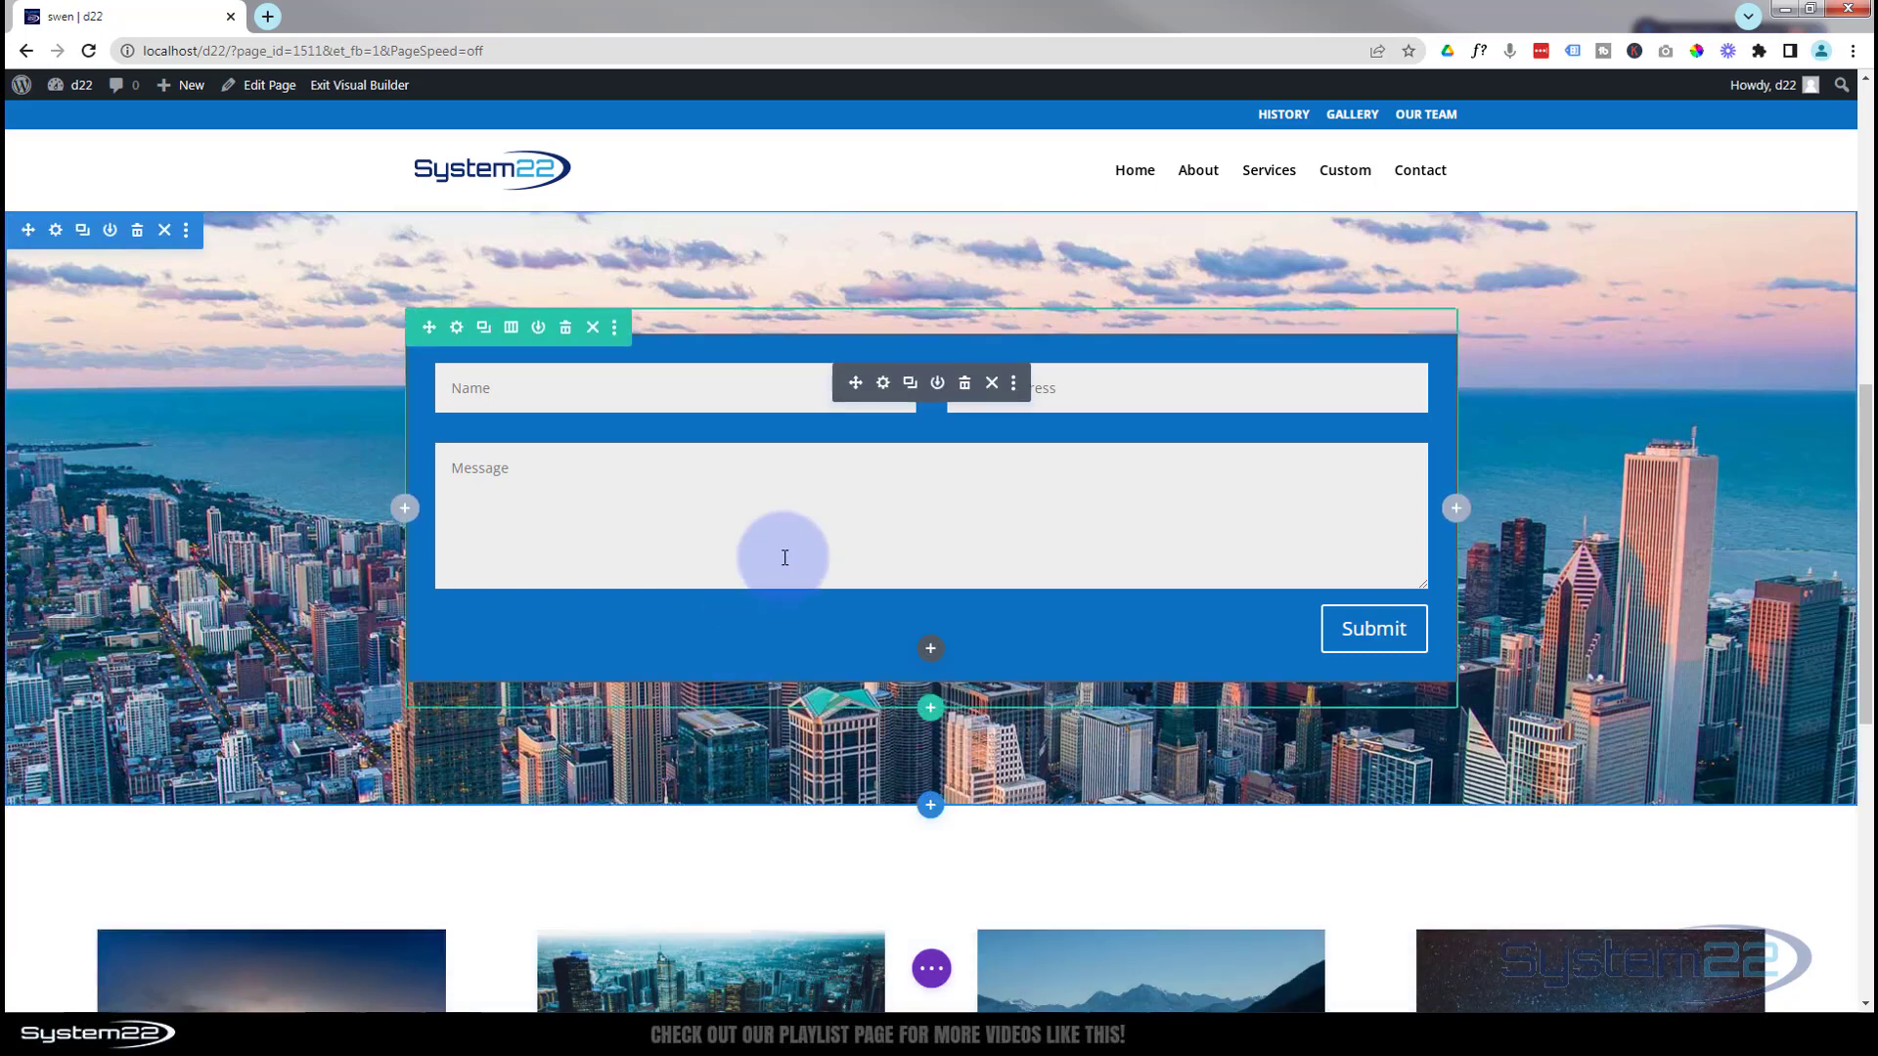
left_click(883, 385)
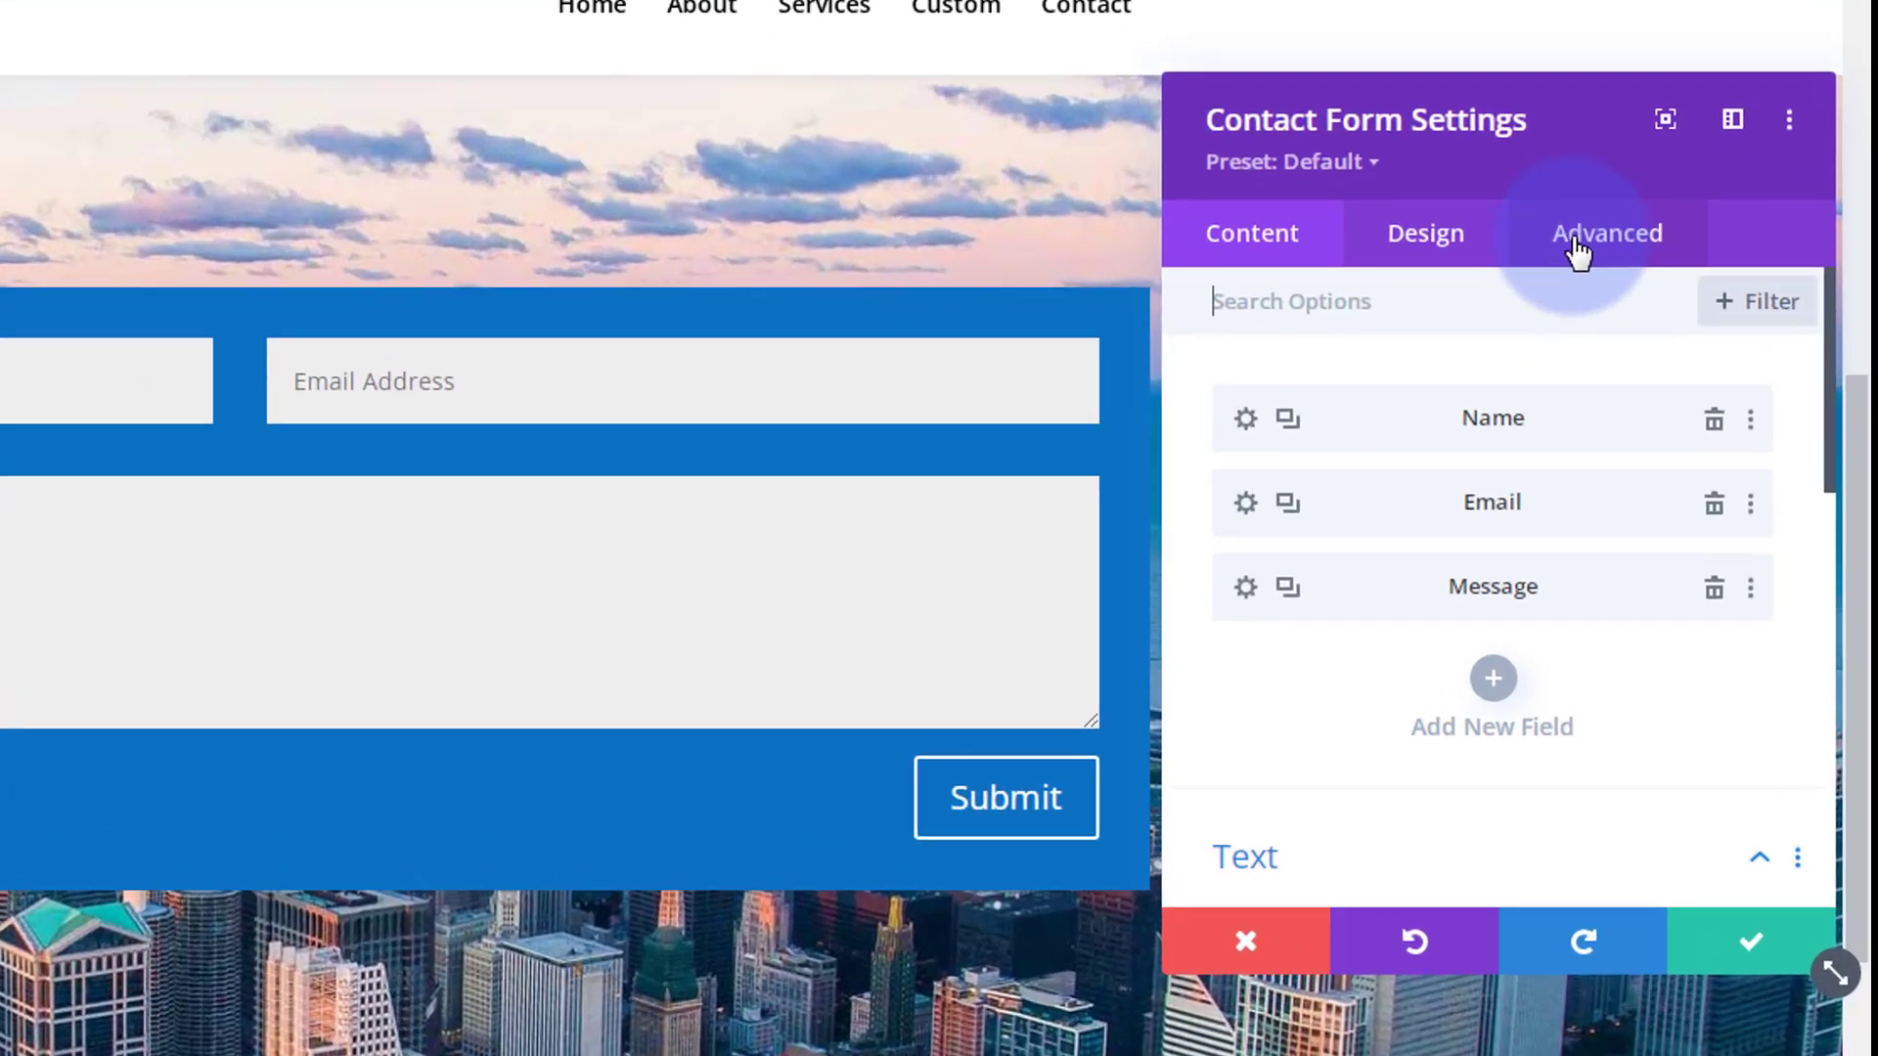
In the form's Advanced Scroll Effects, select the Fading In and Out transform effect
left_click(1707, 311)
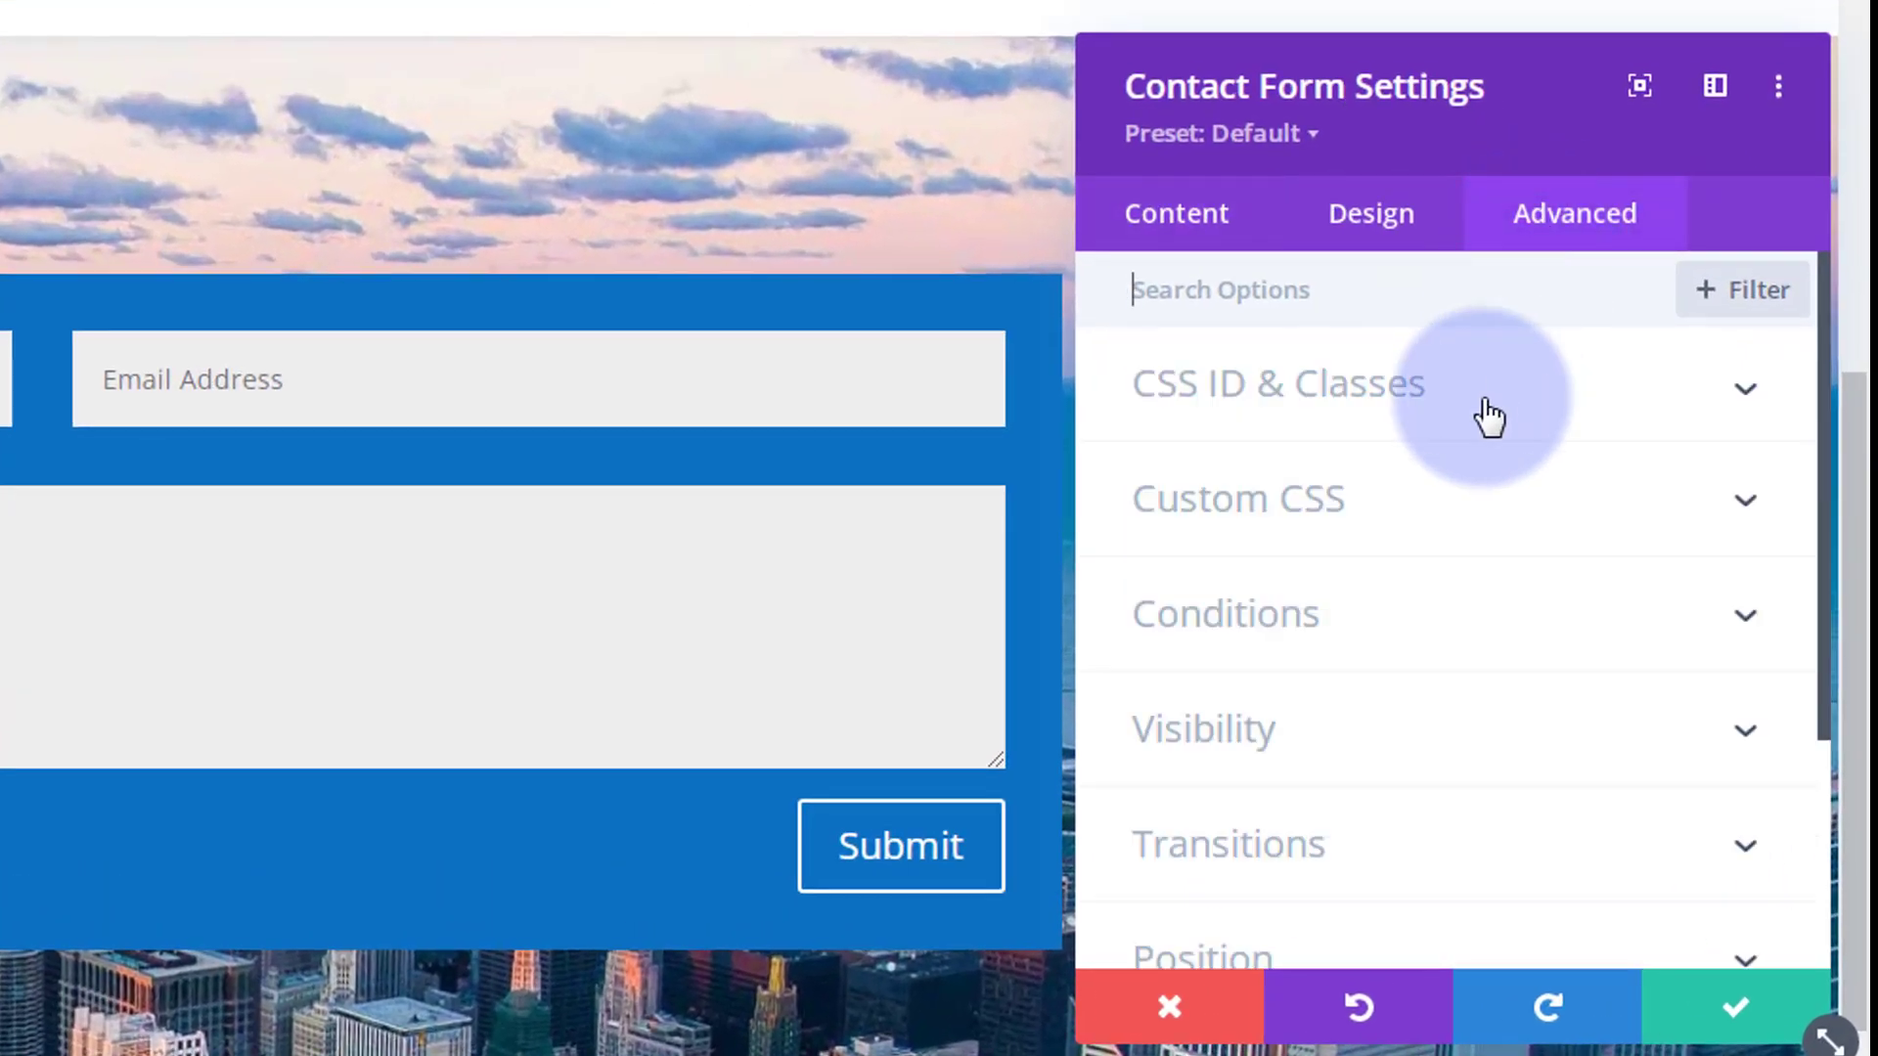
scroll(1487, 413, "down", 4)
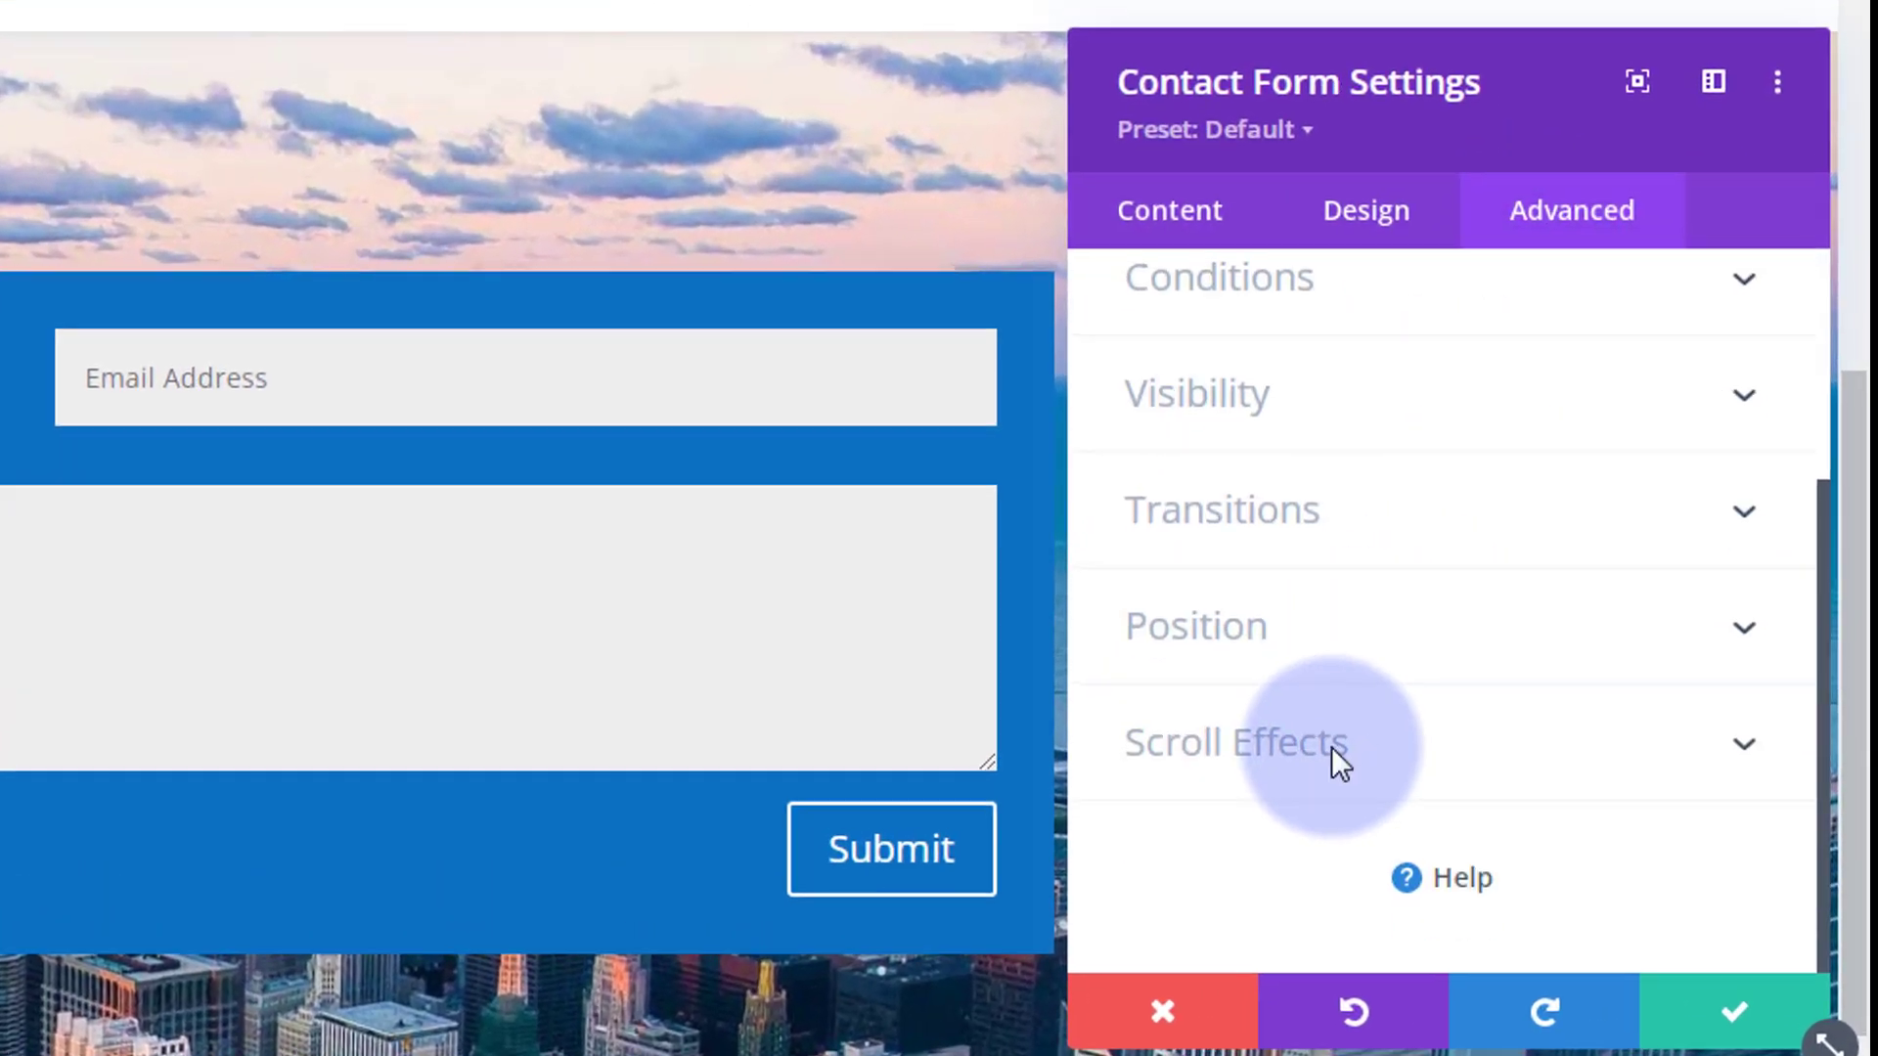
left_click(1342, 763)
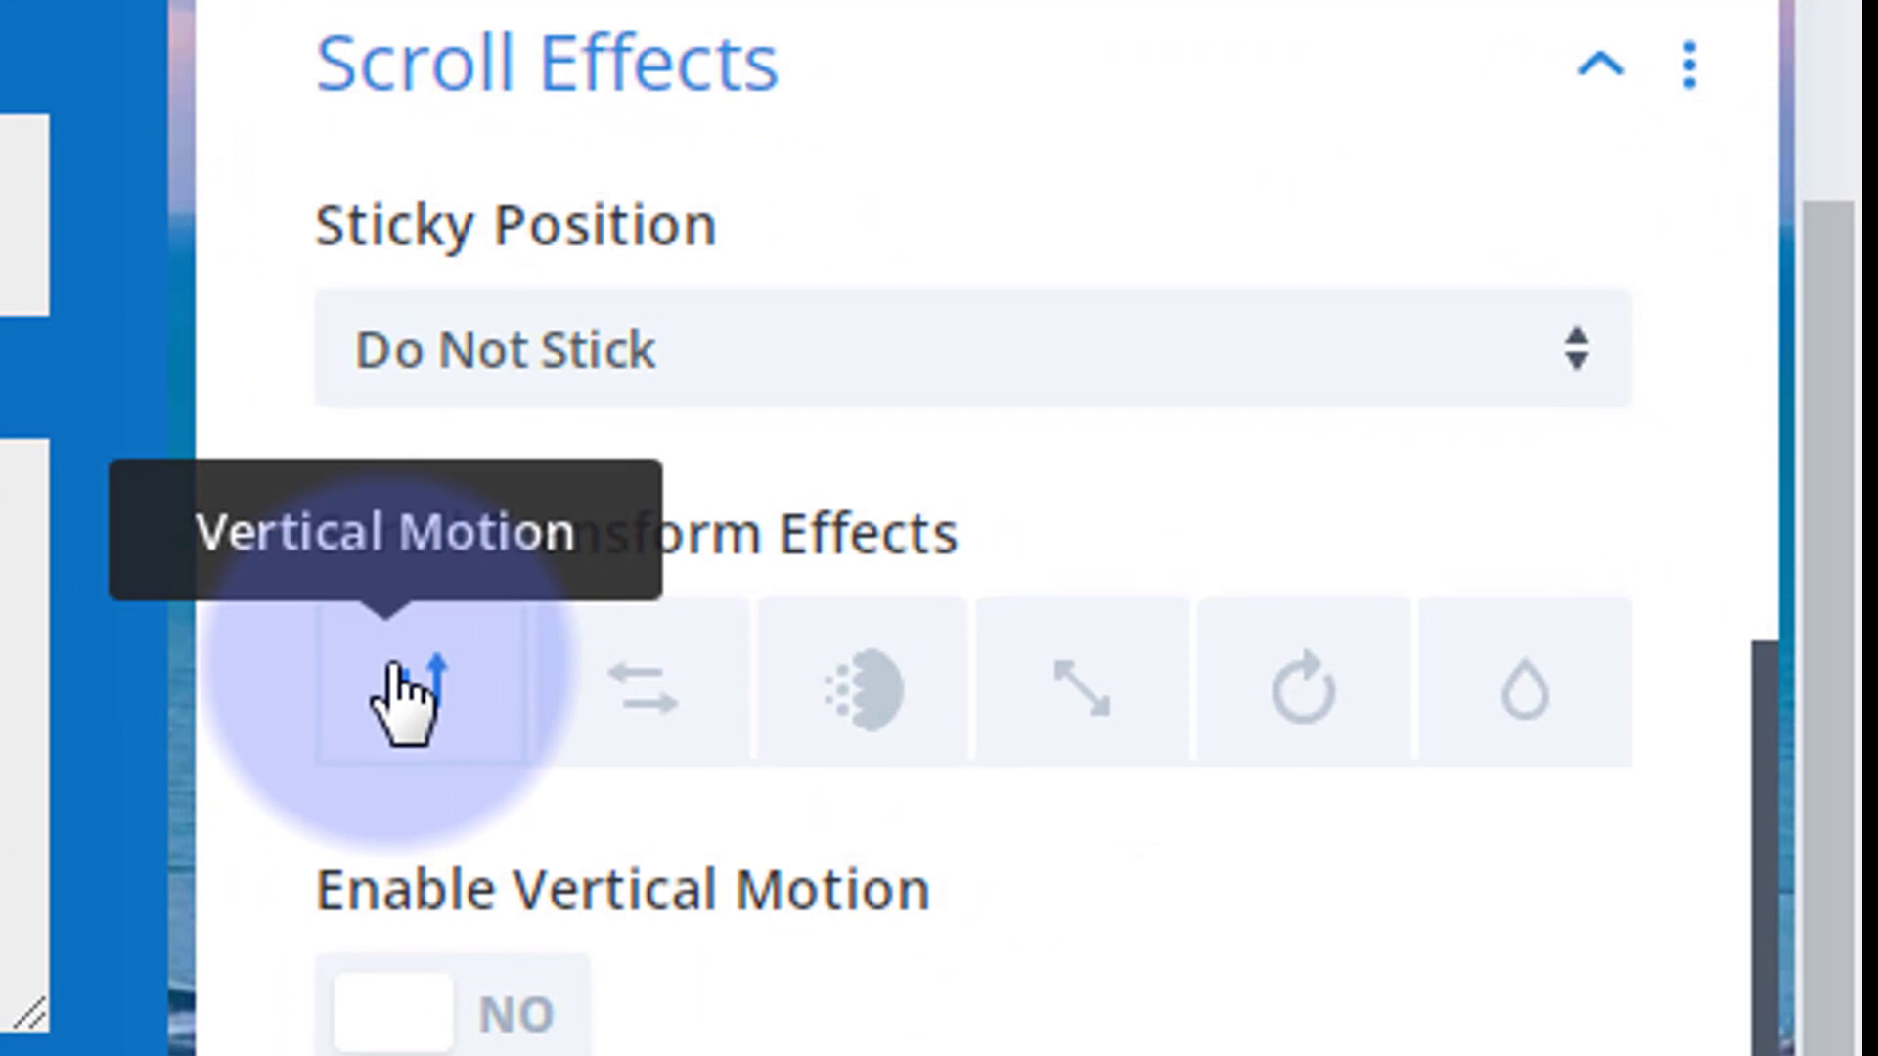
left_click(403, 693)
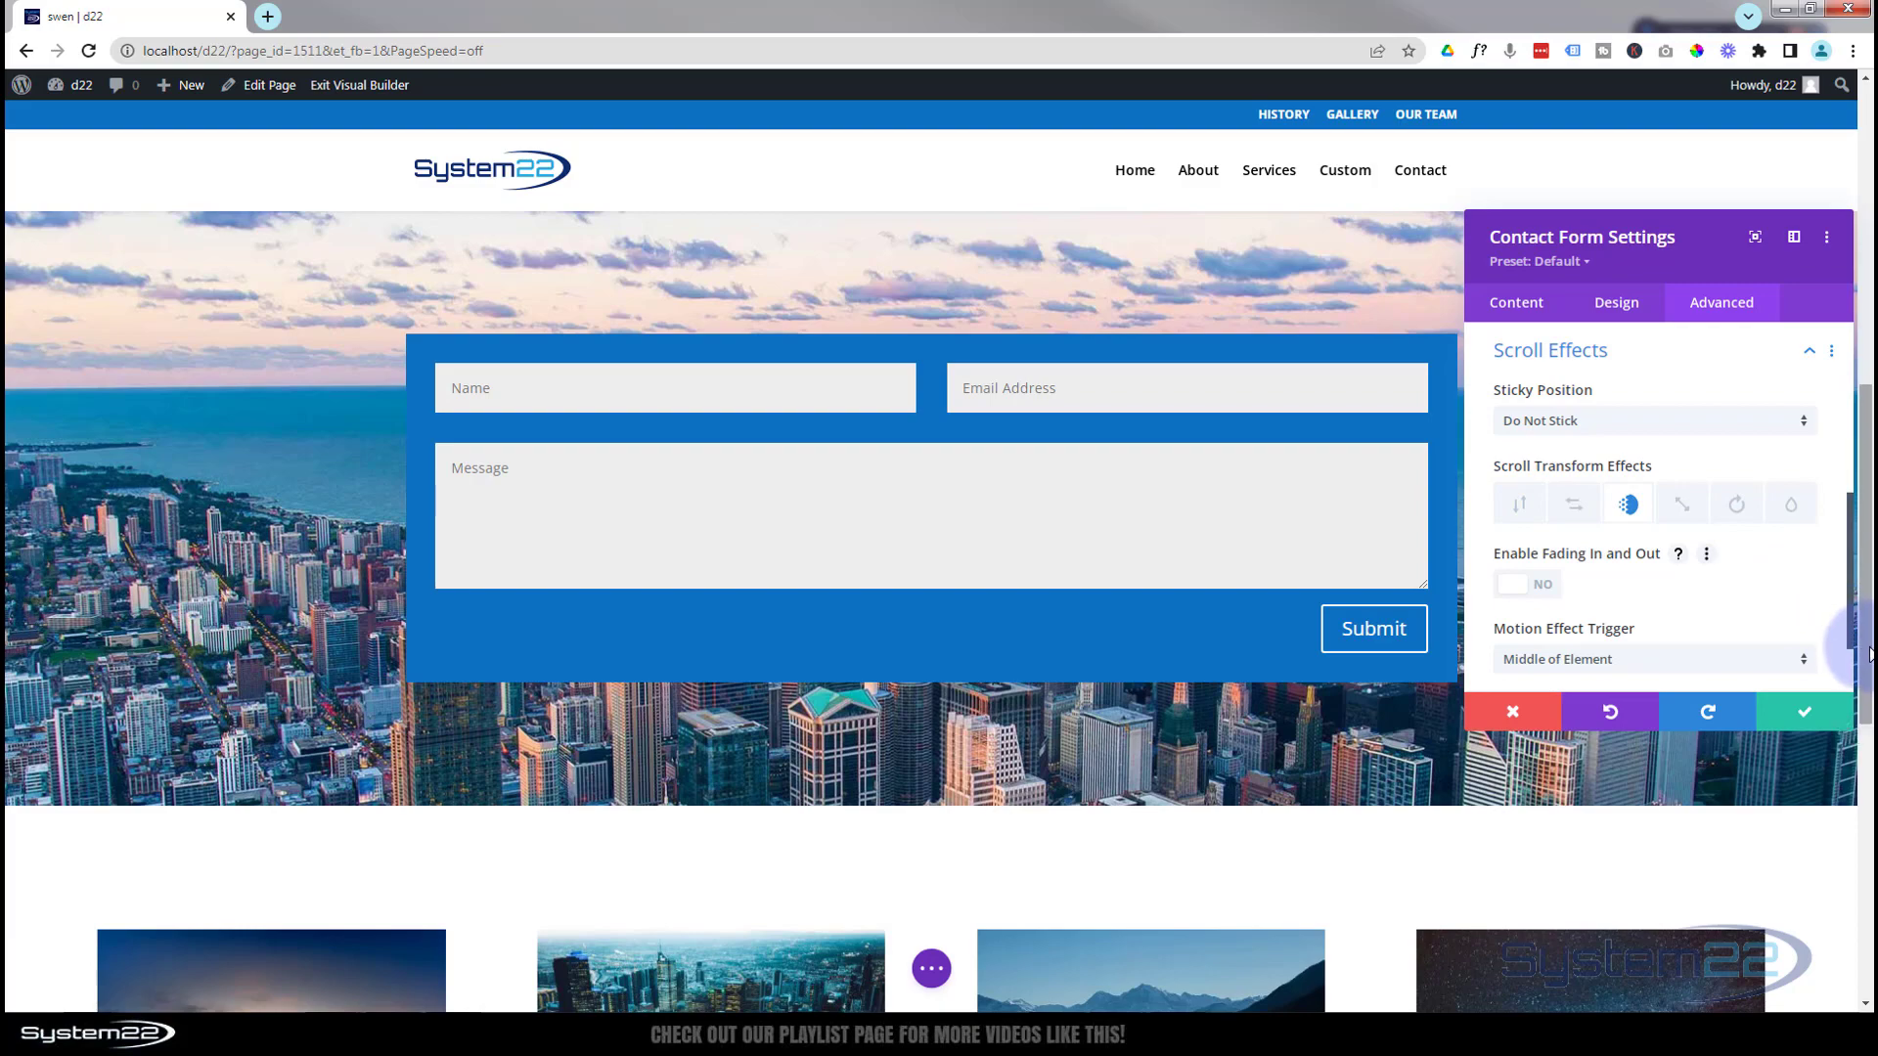
left_click_drag(1868, 653, 1806, 537)
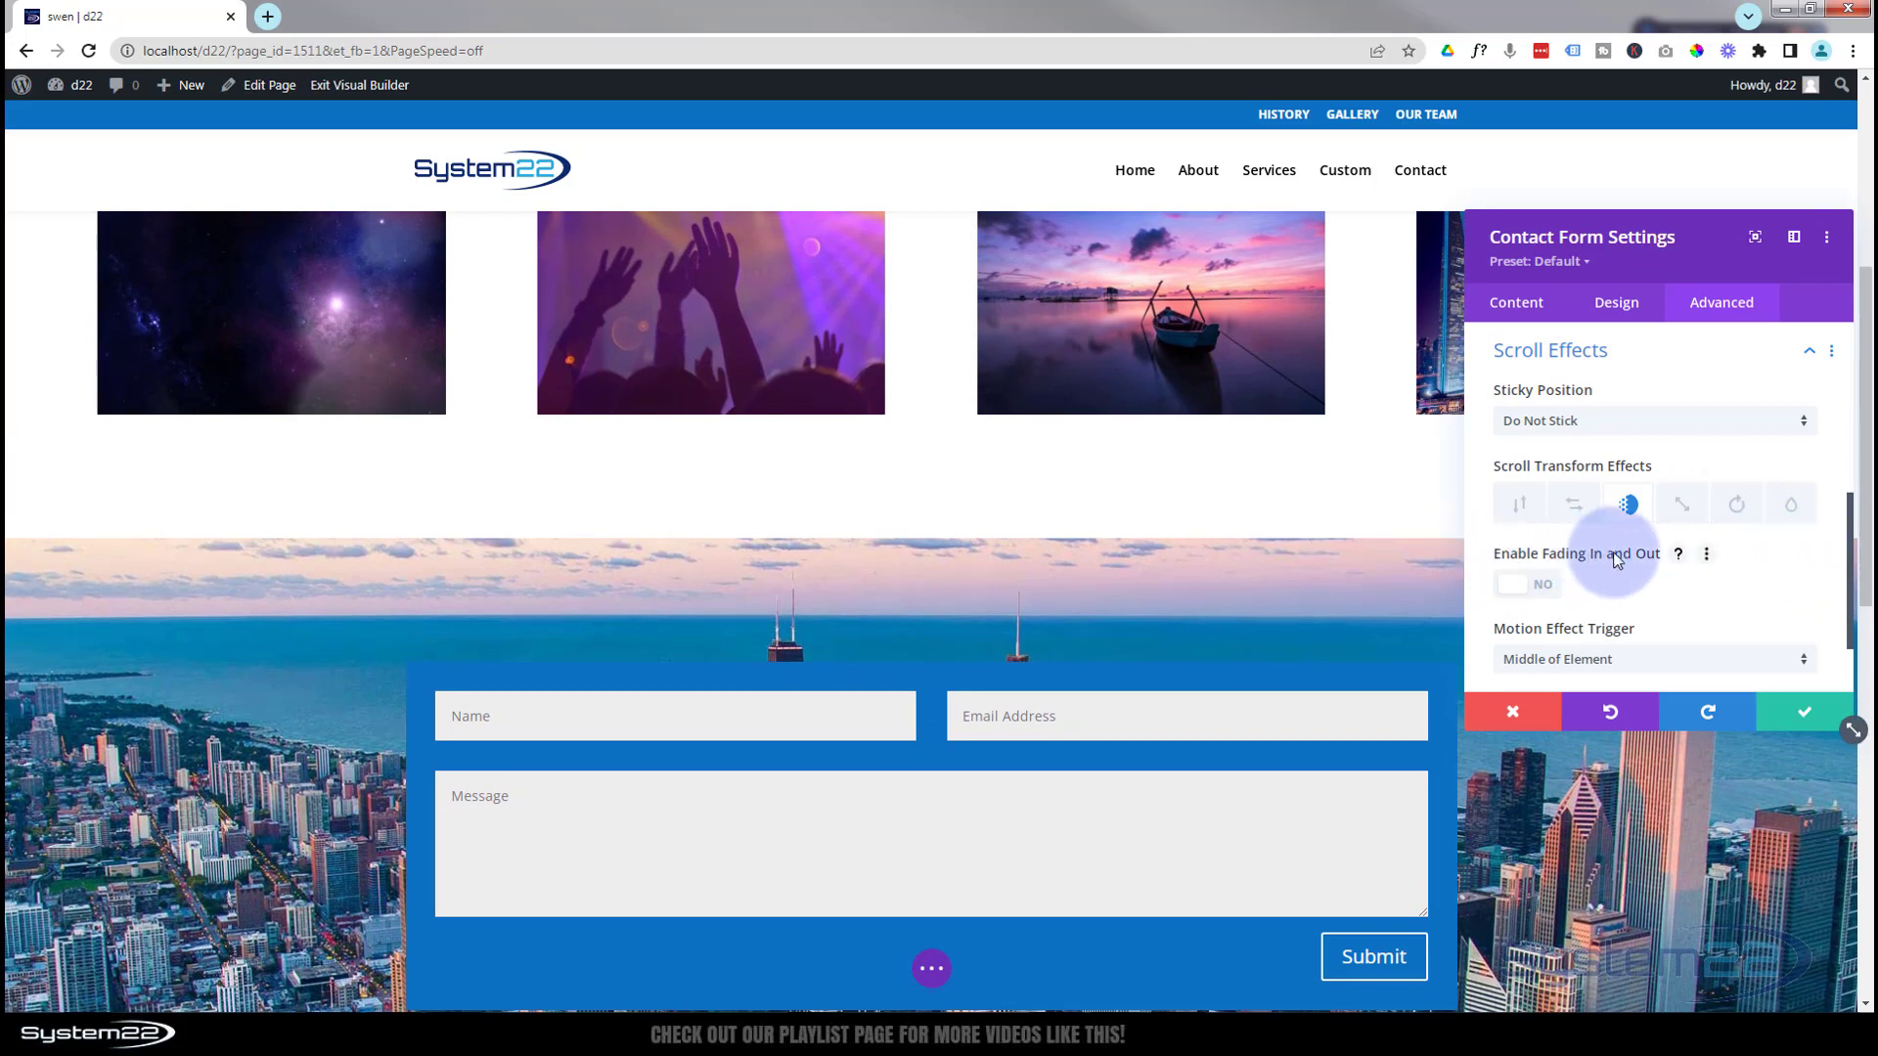
Enable Fading In and Out with full opacity from 60% to 91% and 0% ending opacity
left_click(1544, 587)
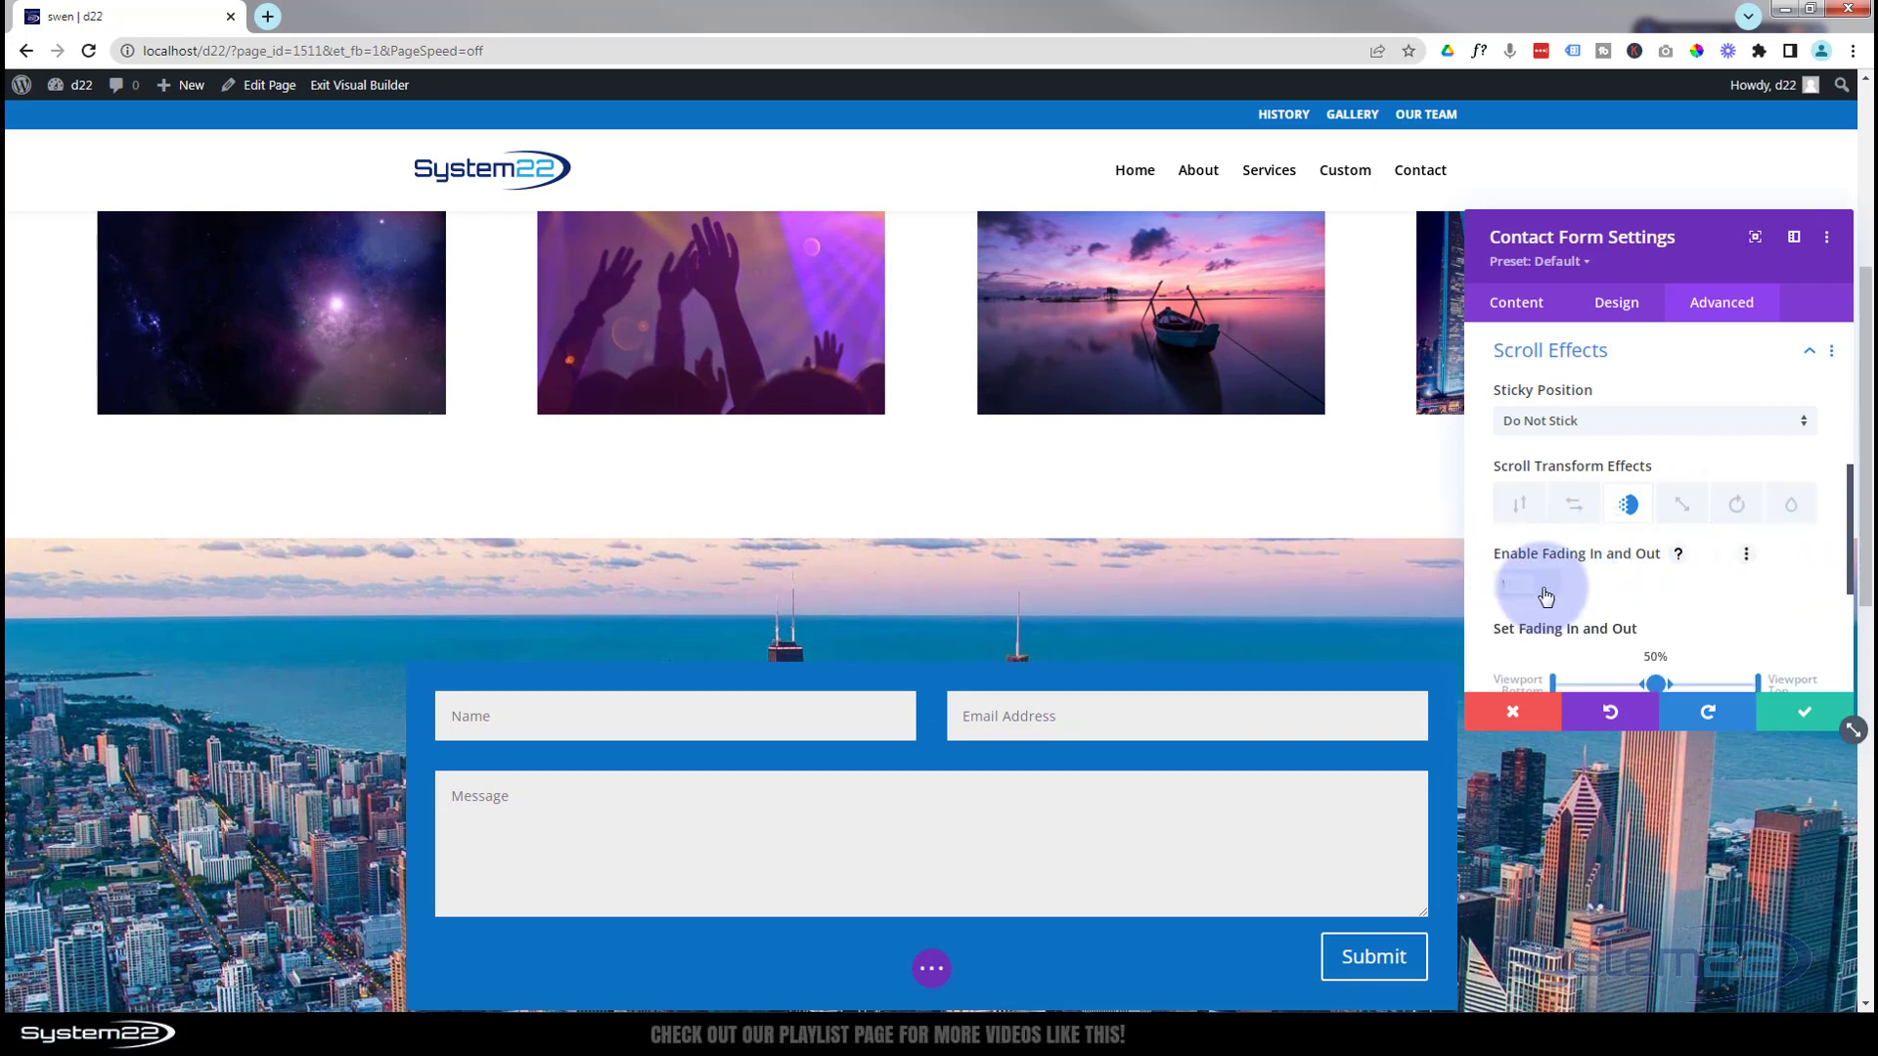
scroll(1668, 579, "down", 2)
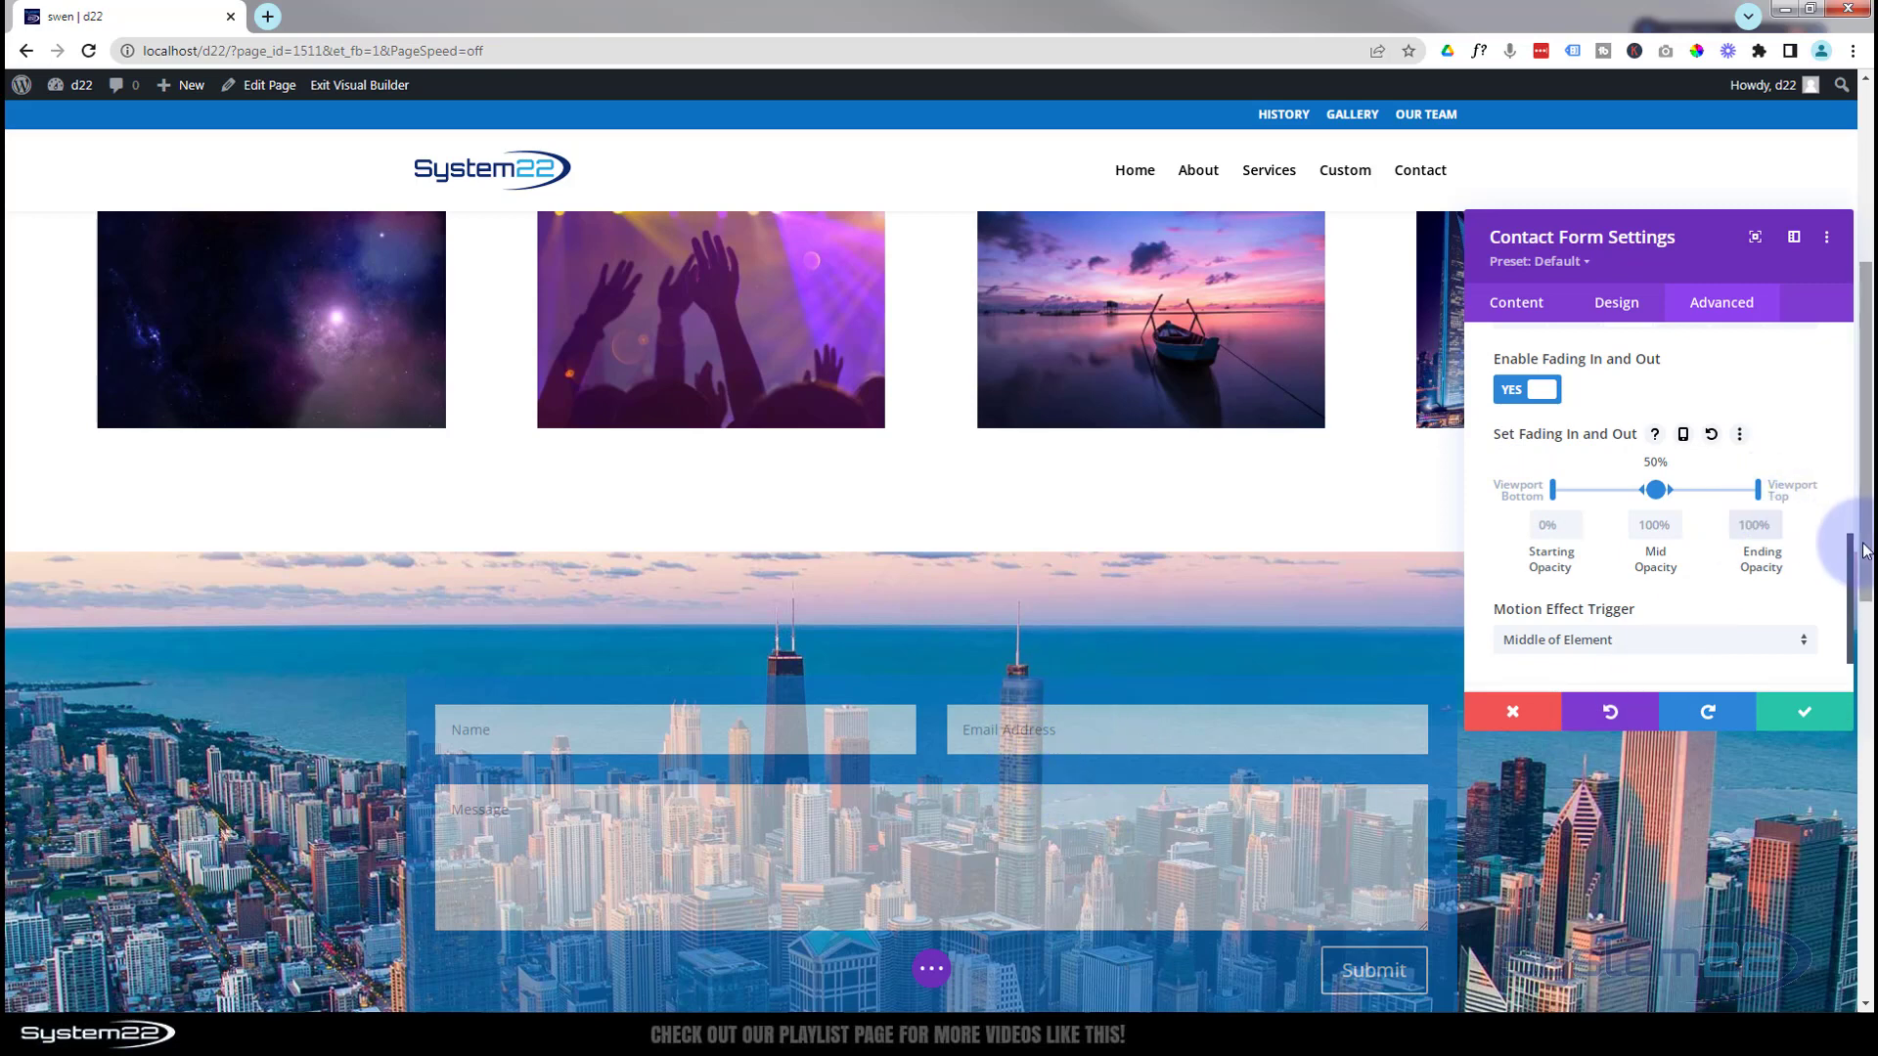
left_click_drag(1863, 536, 1860, 679)
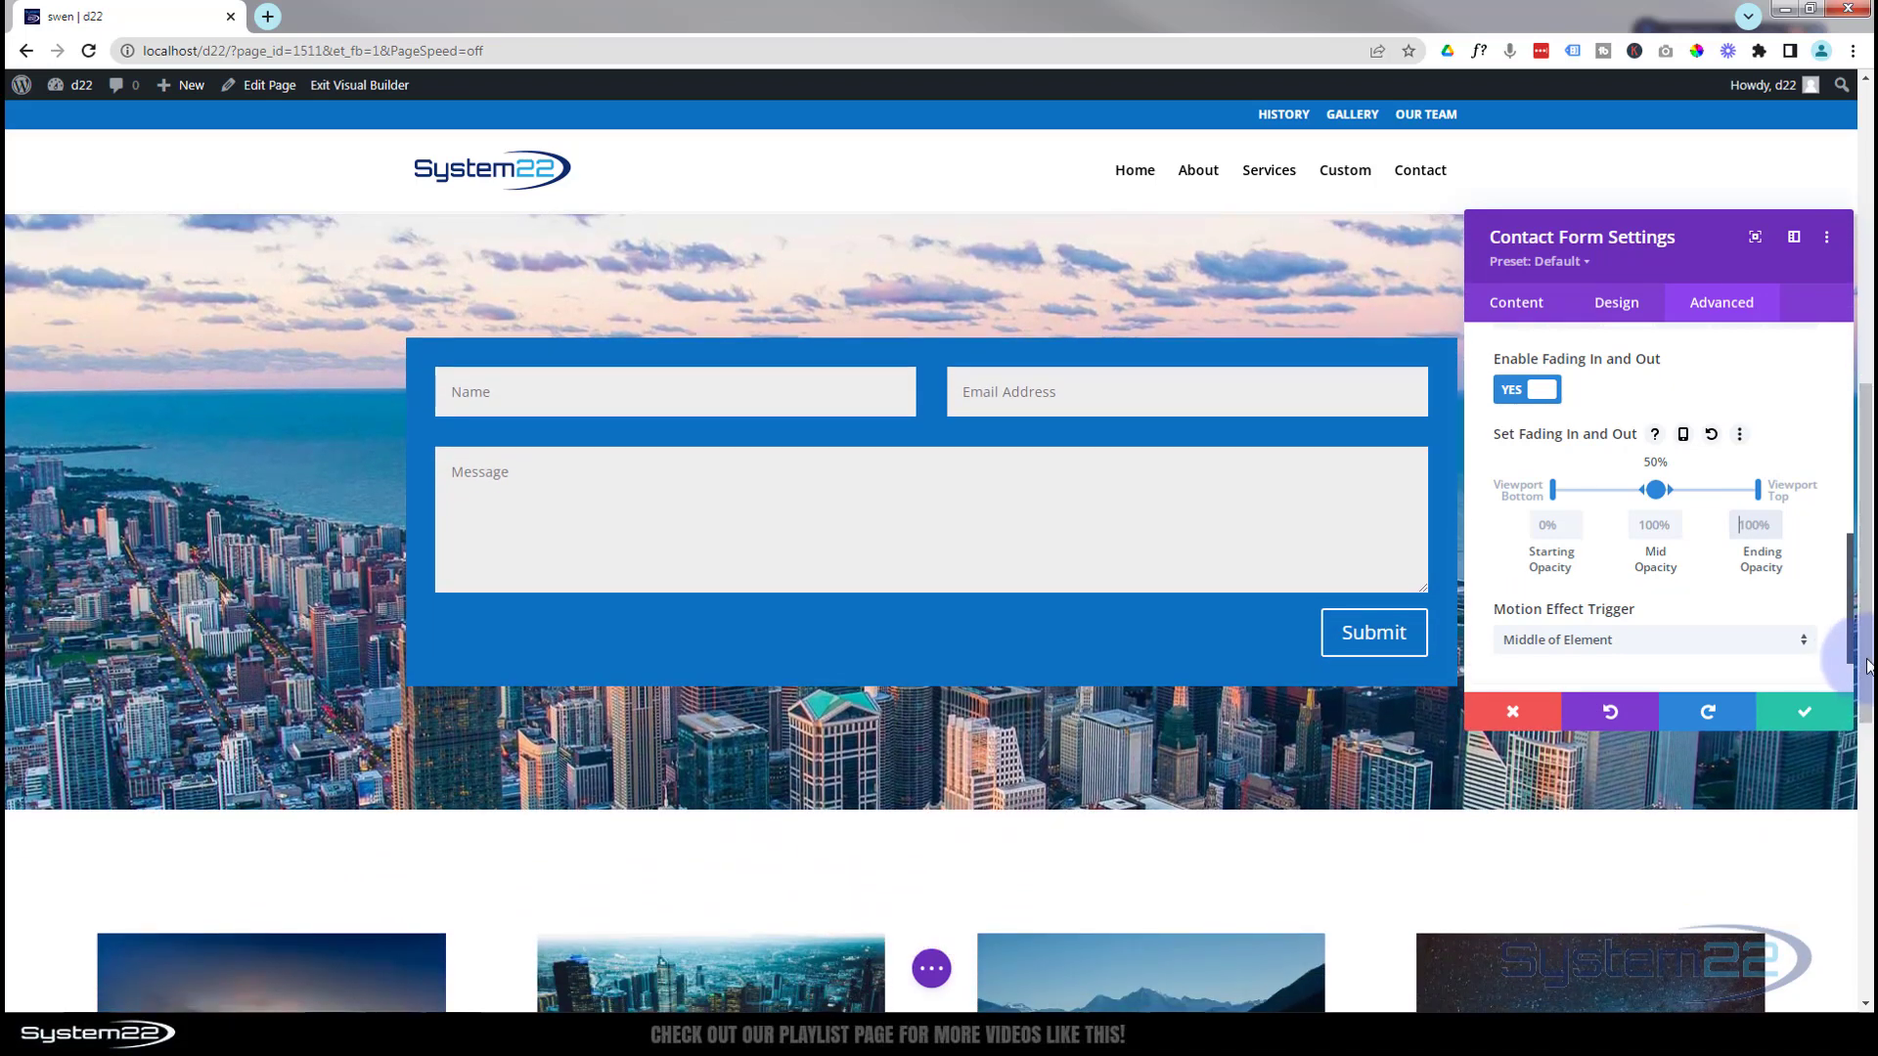
left_click(1657, 521)
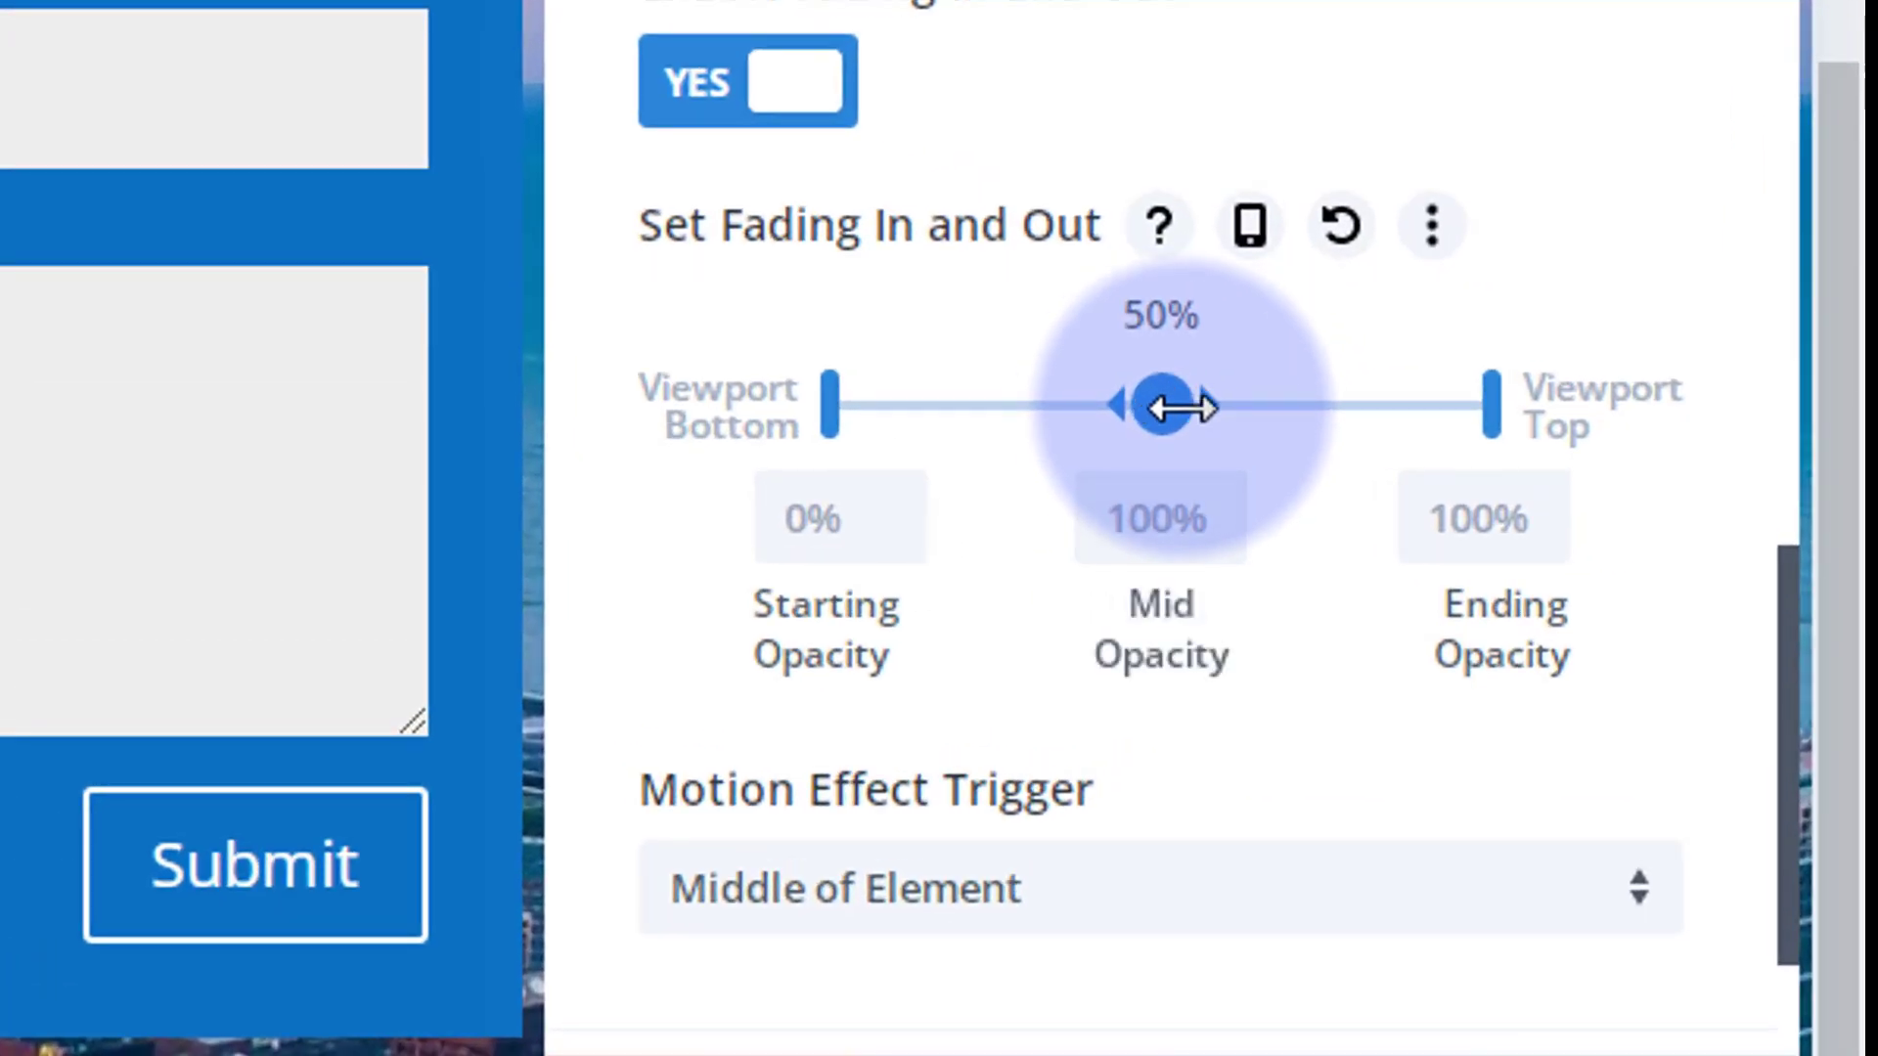
left_click_drag(1183, 406, 1224, 403)
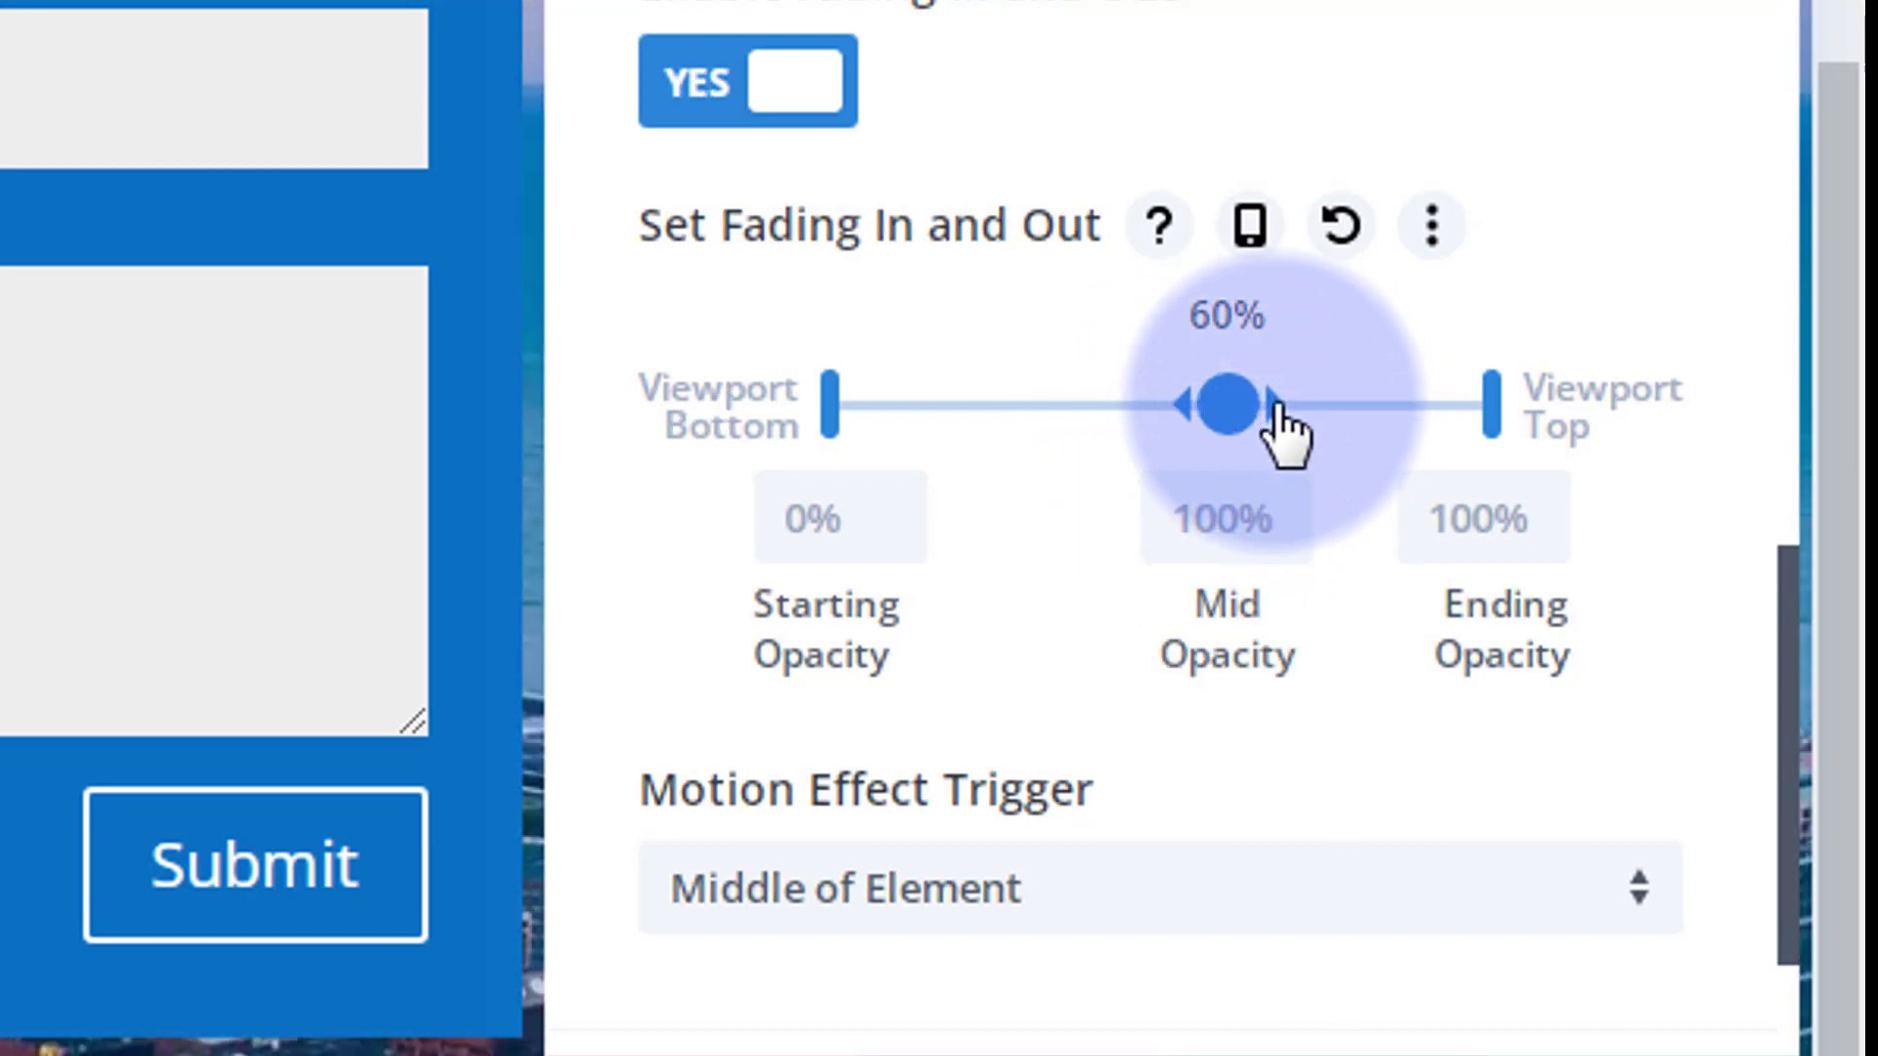
left_click_drag(1277, 409, 1487, 407)
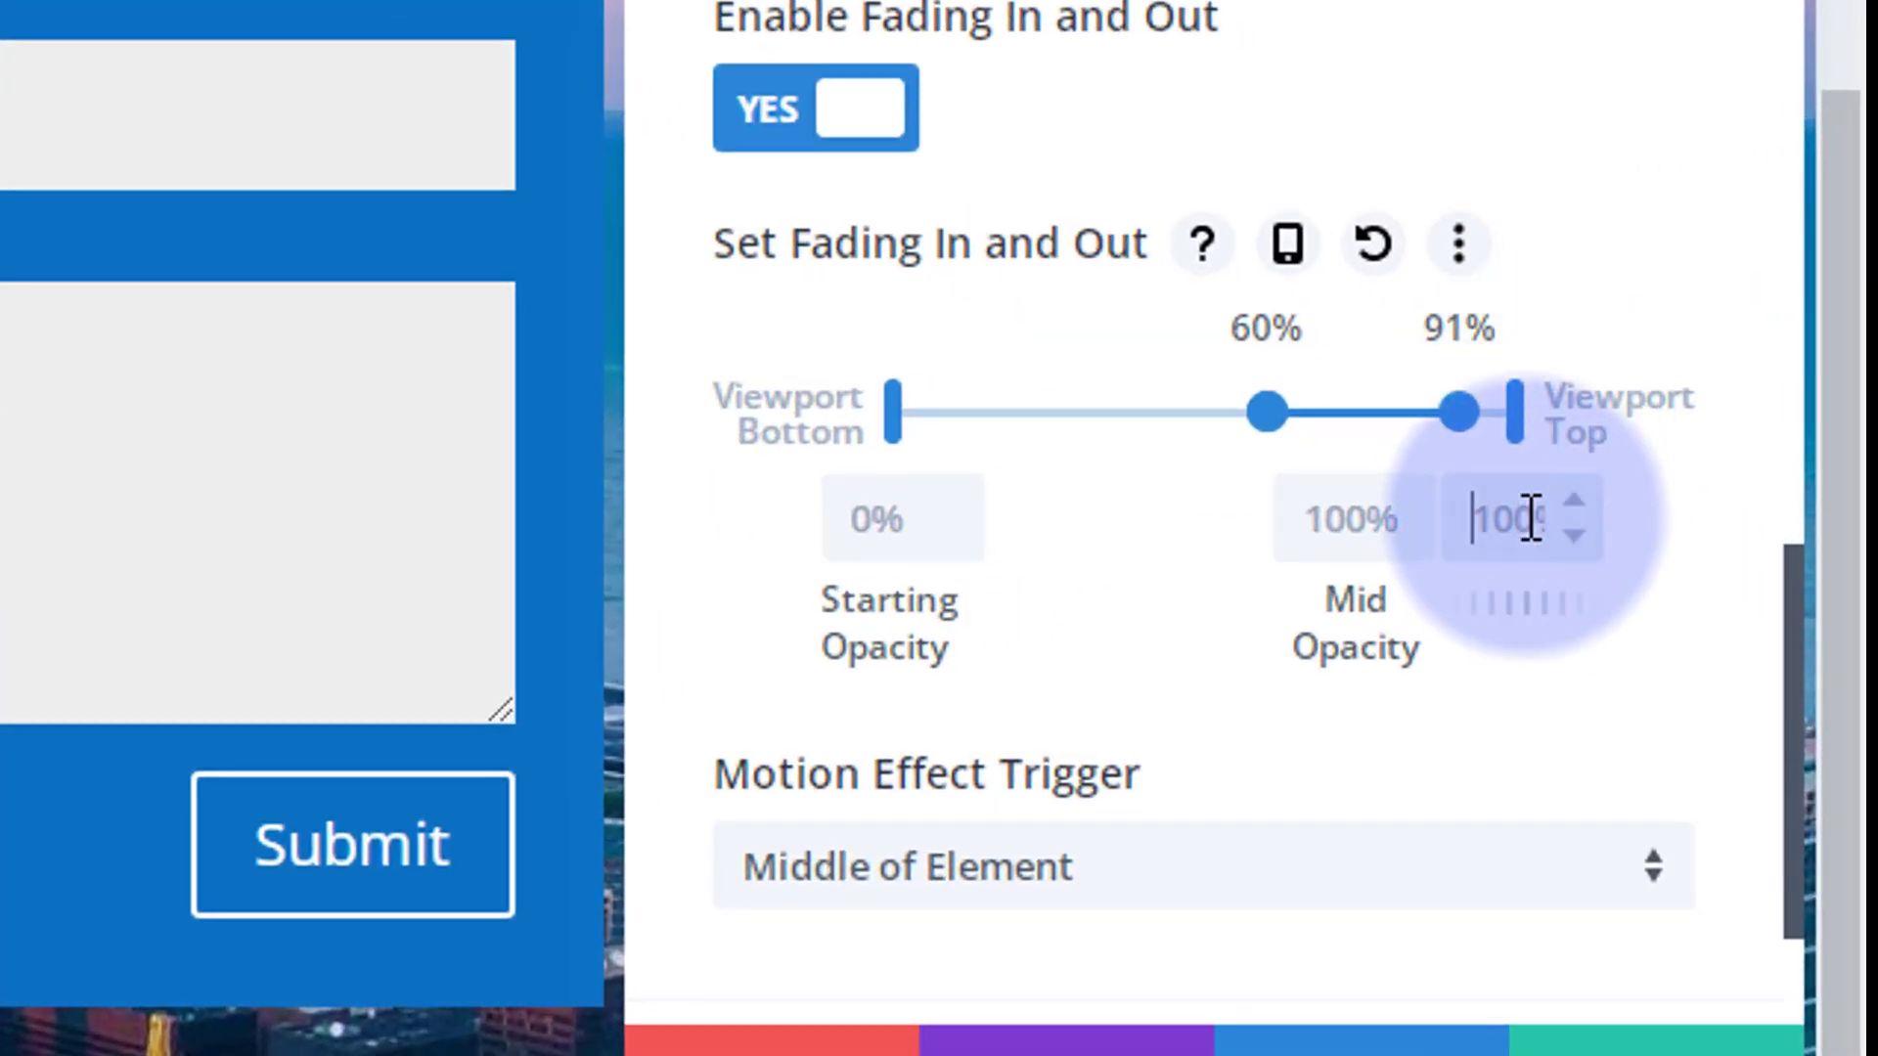
type("0")
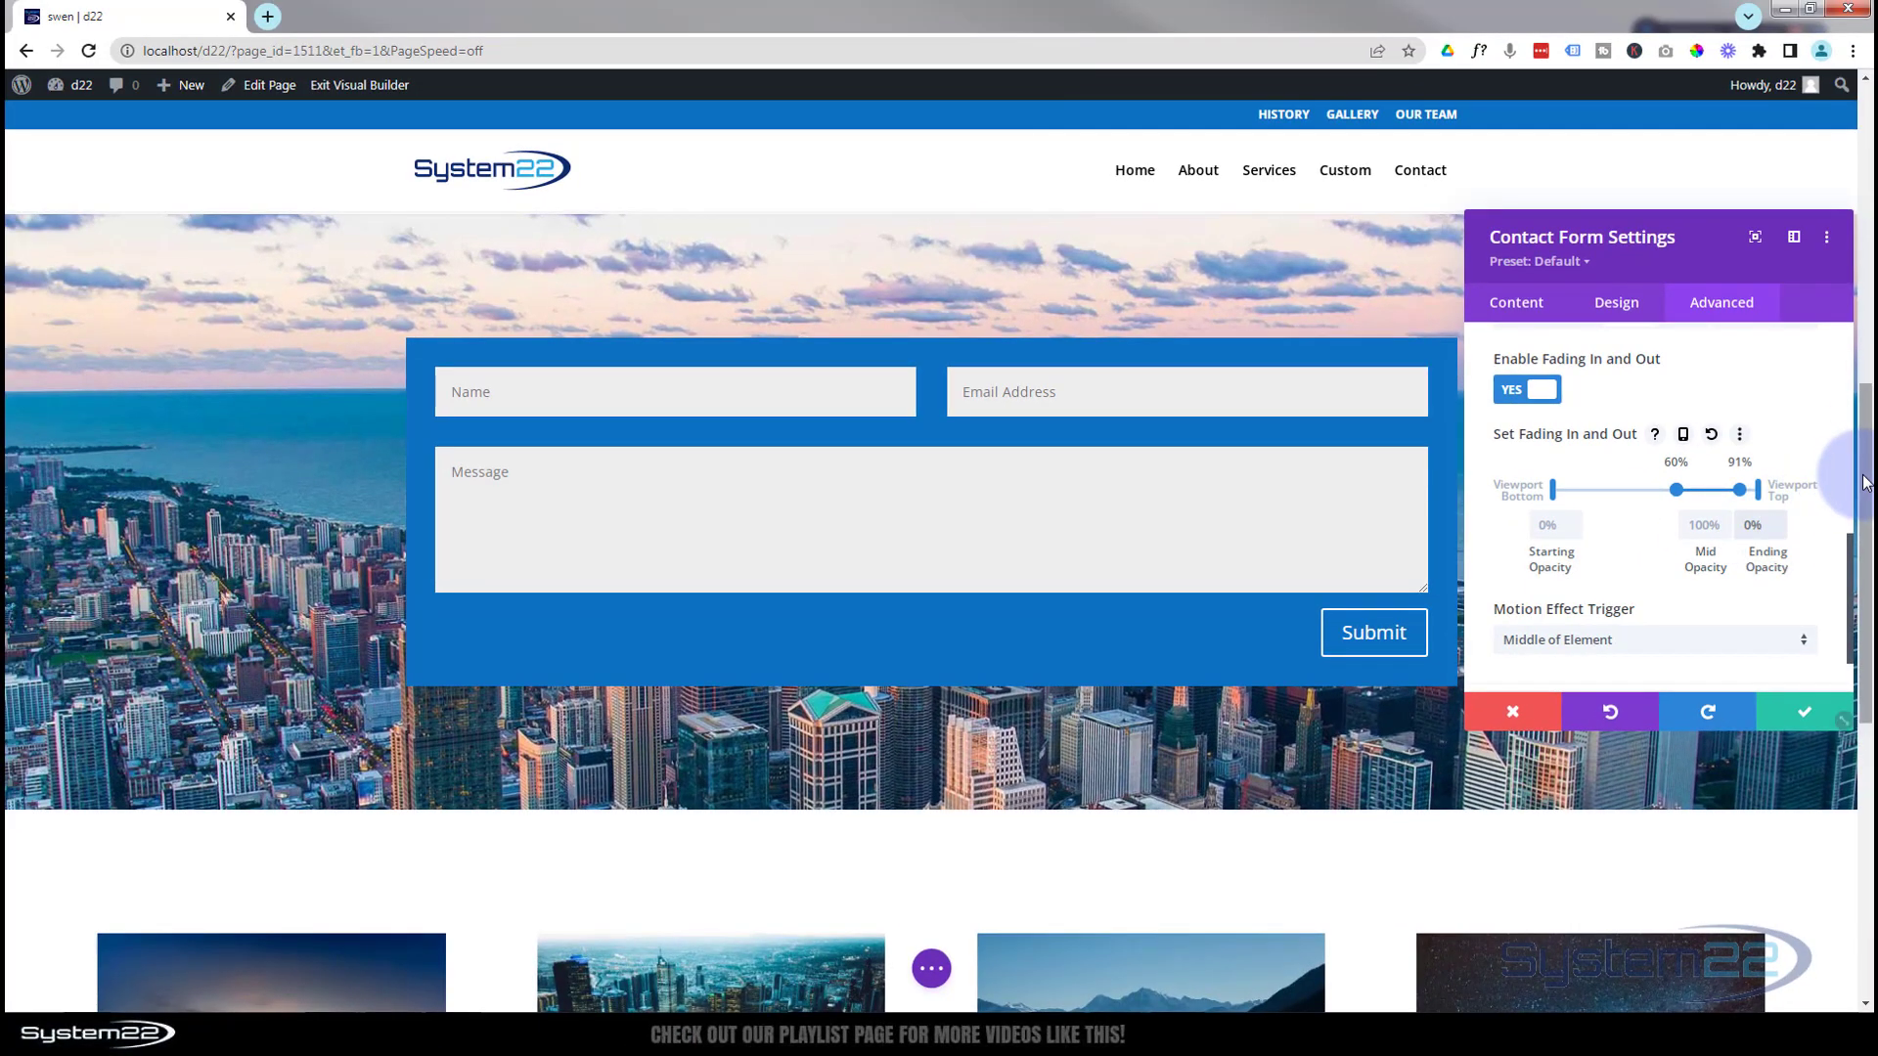
Move the fade-in start point to 30% of the viewport and save the Contact Form Settings
left_click_drag(1863, 482, 1870, 294)
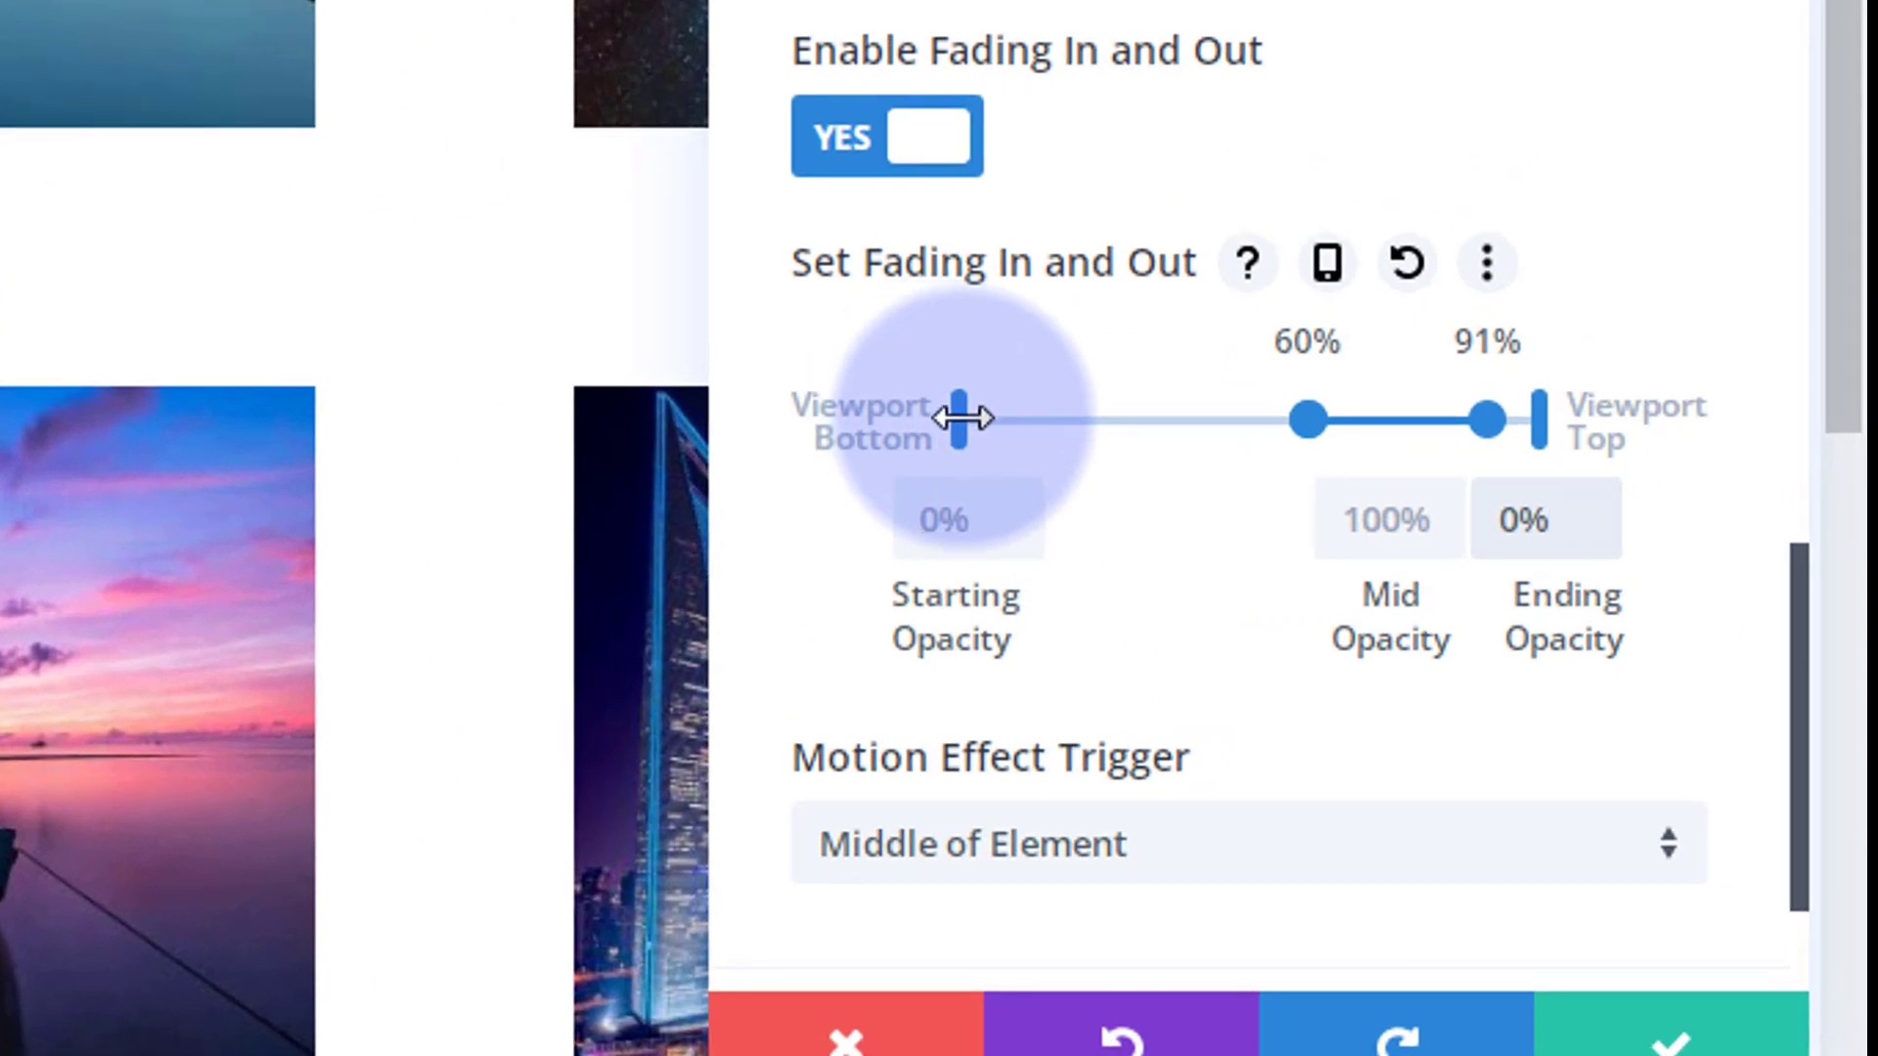
left_click_drag(963, 417, 1204, 418)
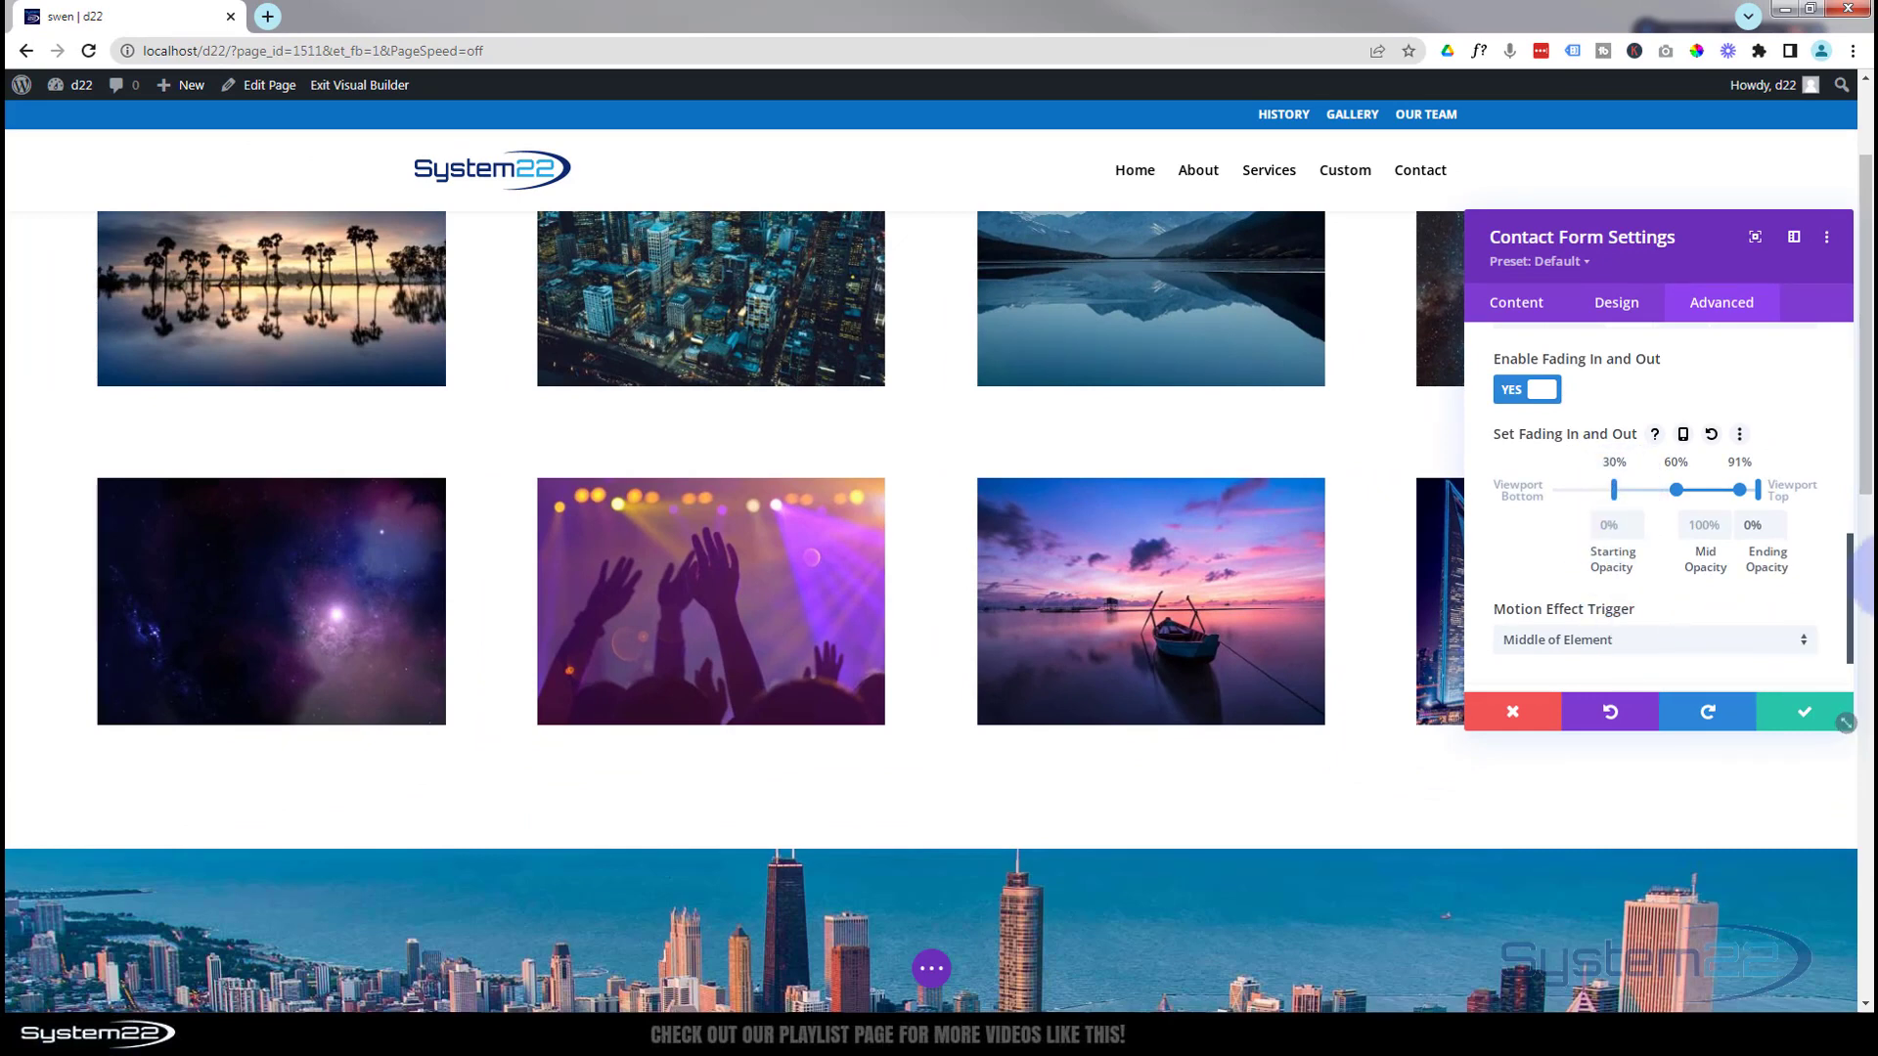
left_click_drag(1867, 416, 1870, 614)
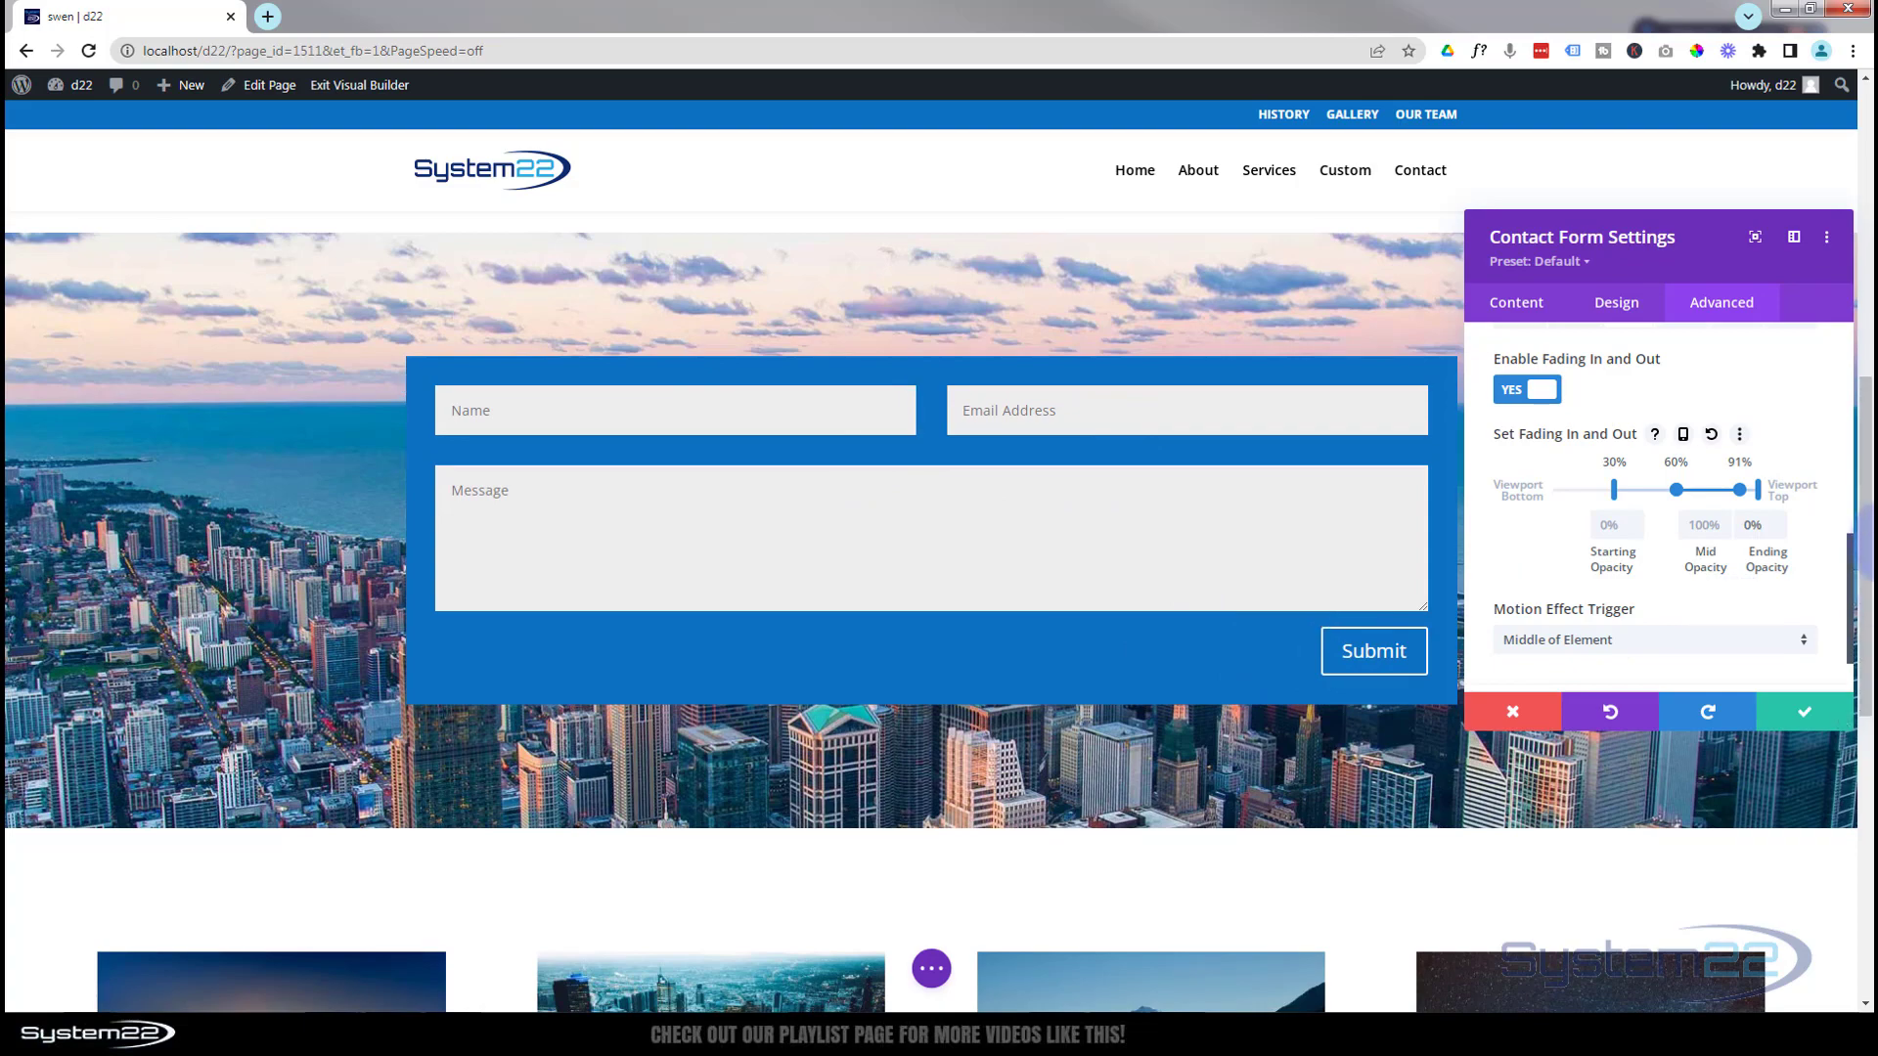
left_click_drag(1863, 528, 1868, 479)
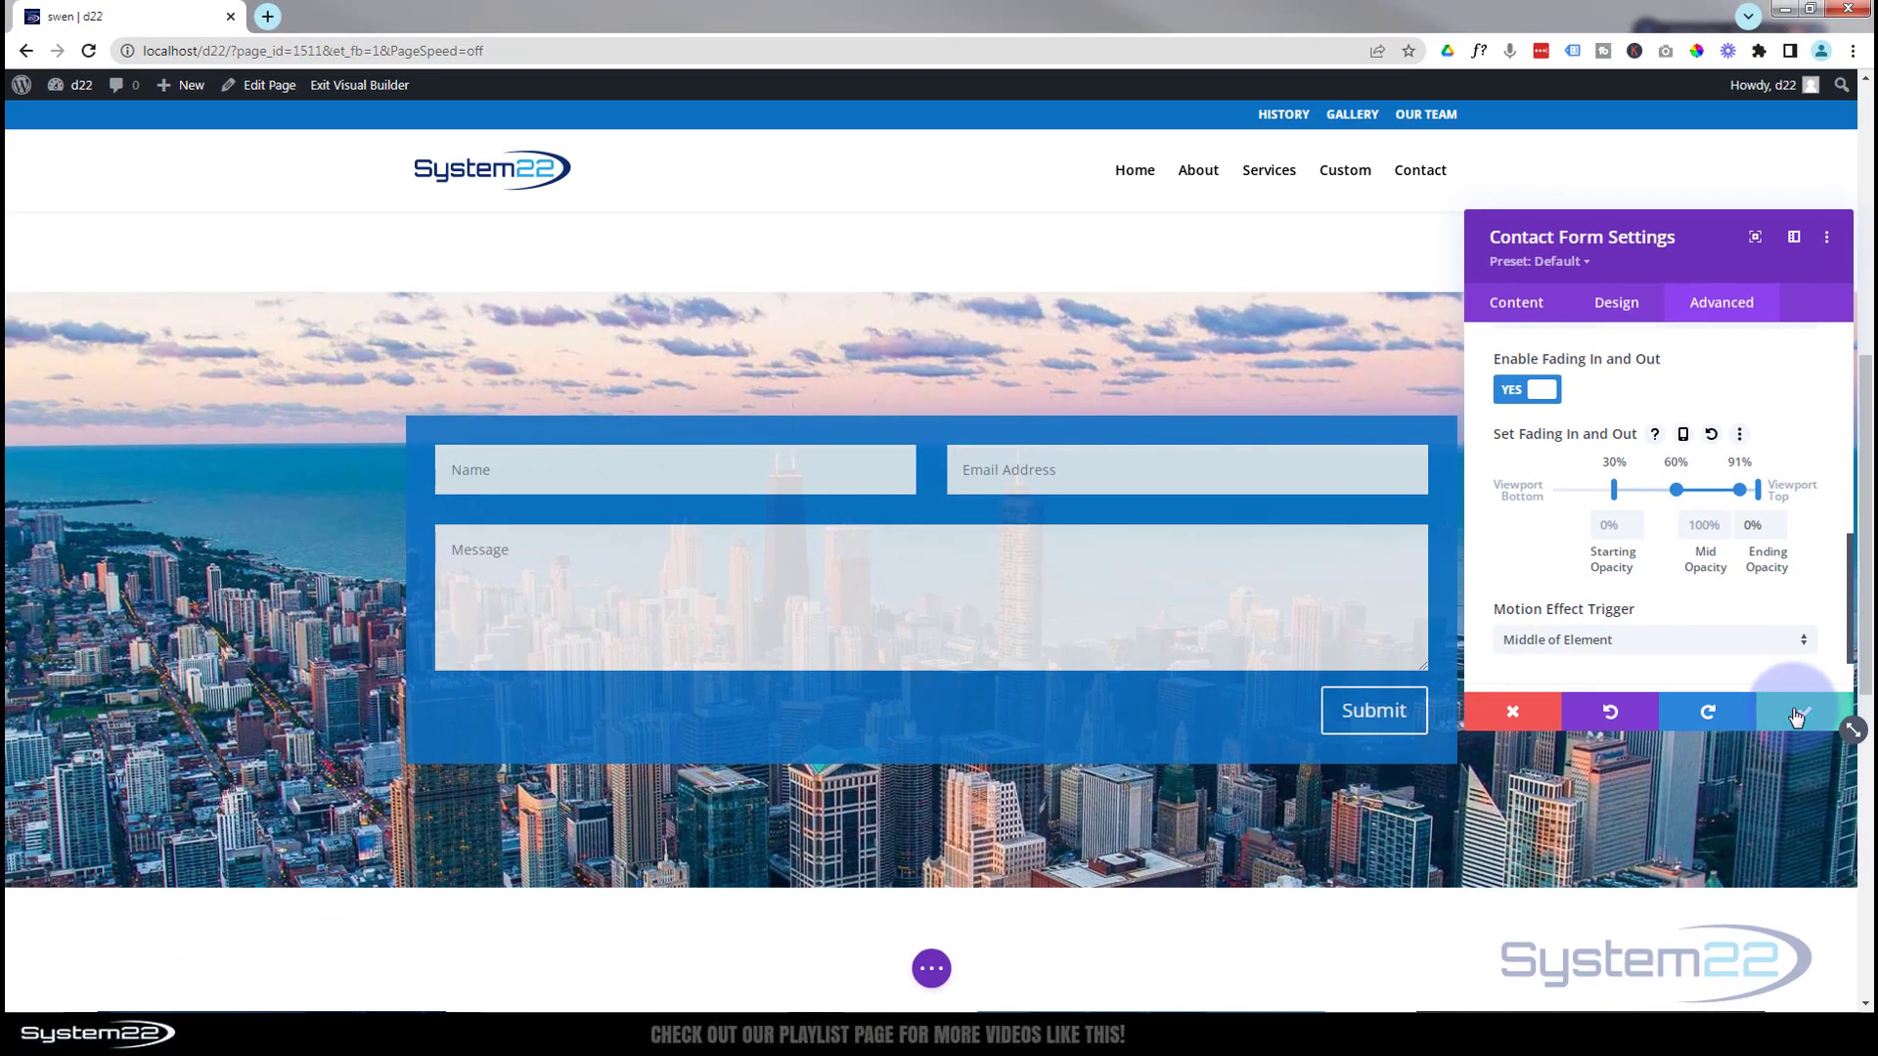
left_click(1797, 716)
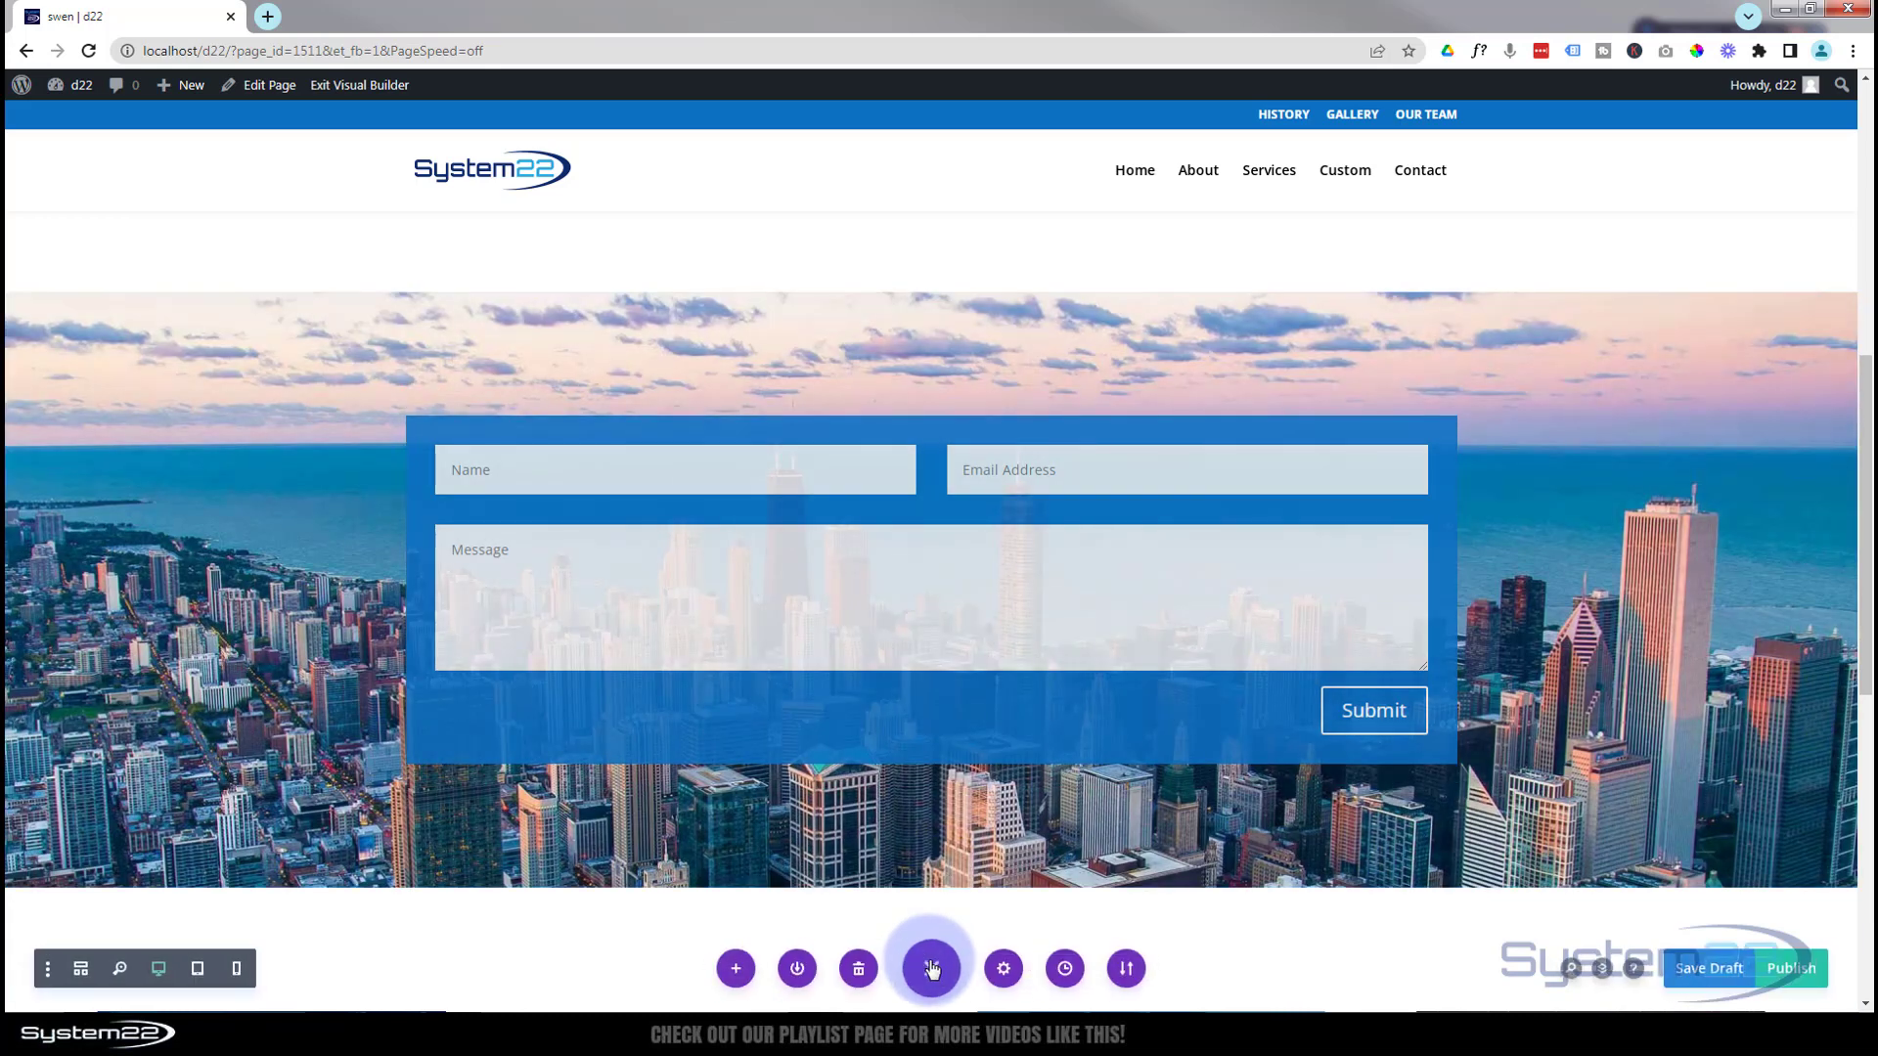
Save the page changes as a draft from the bottom page-settings bar
left_click(931, 968)
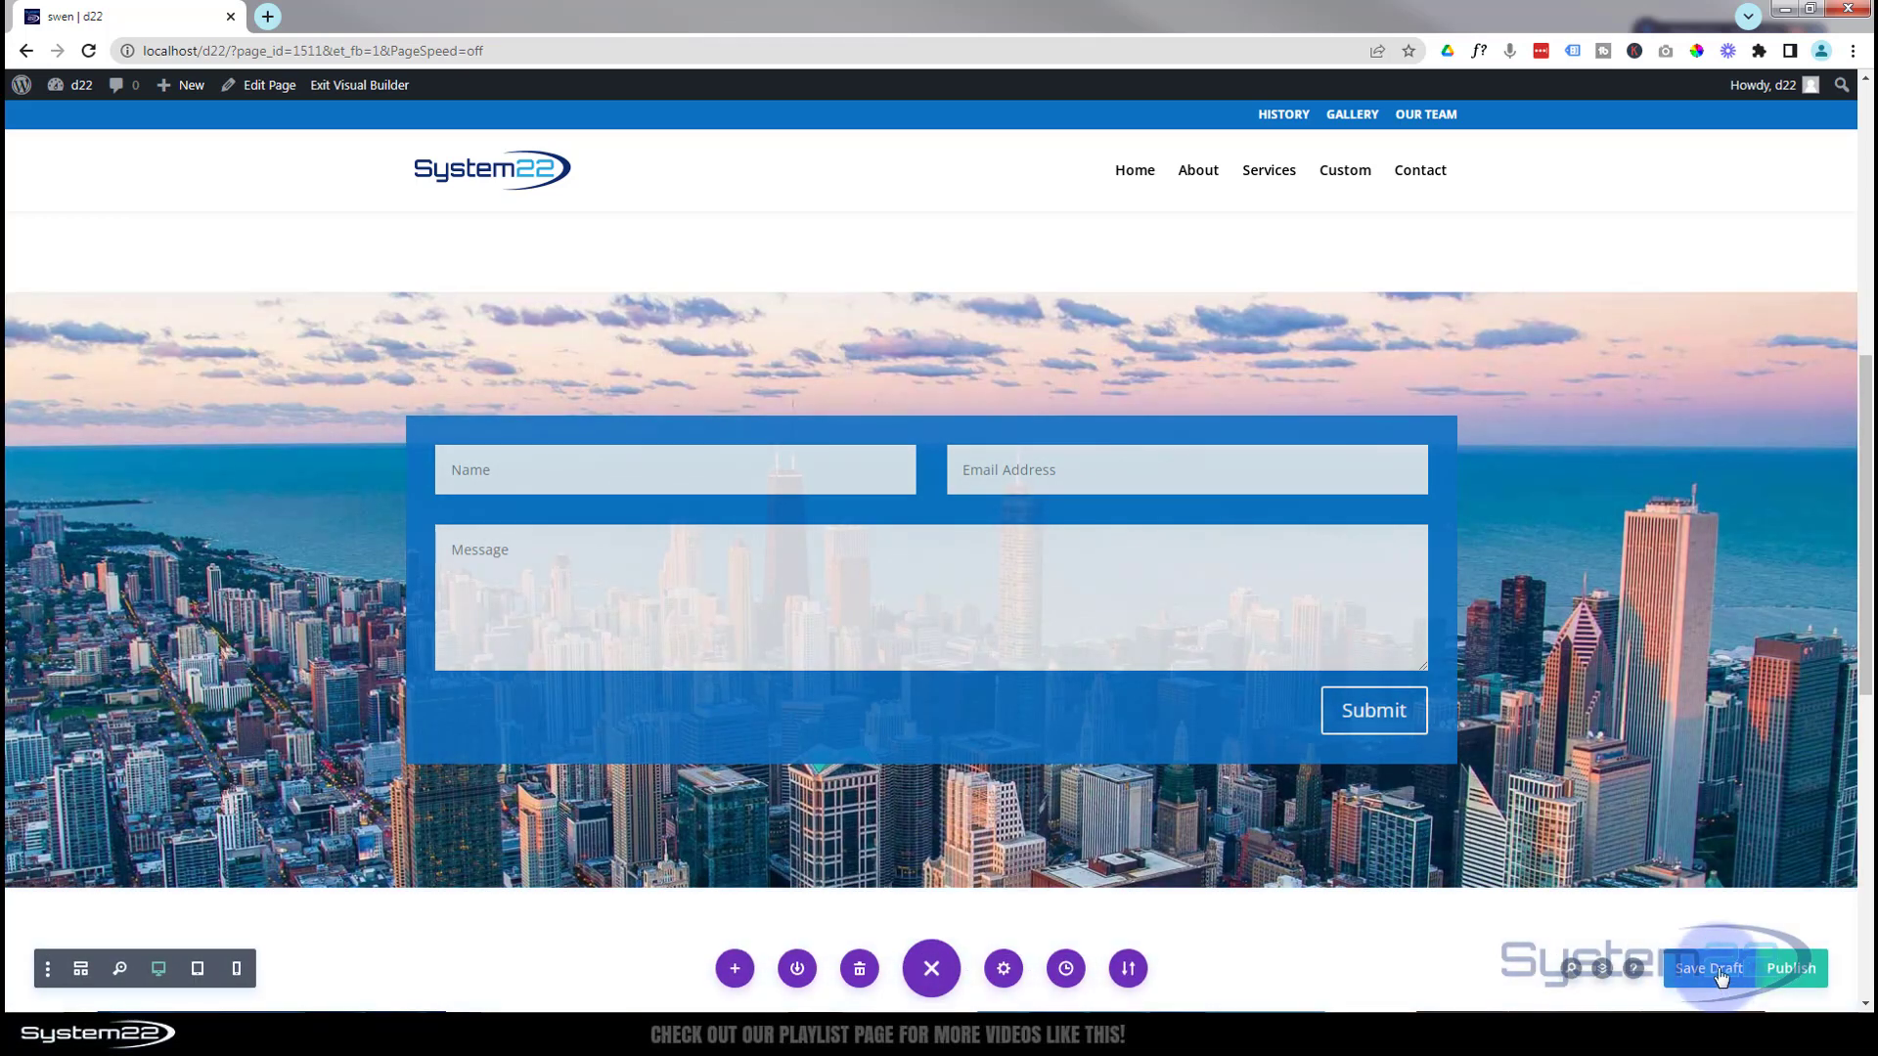
left_click(362, 86)
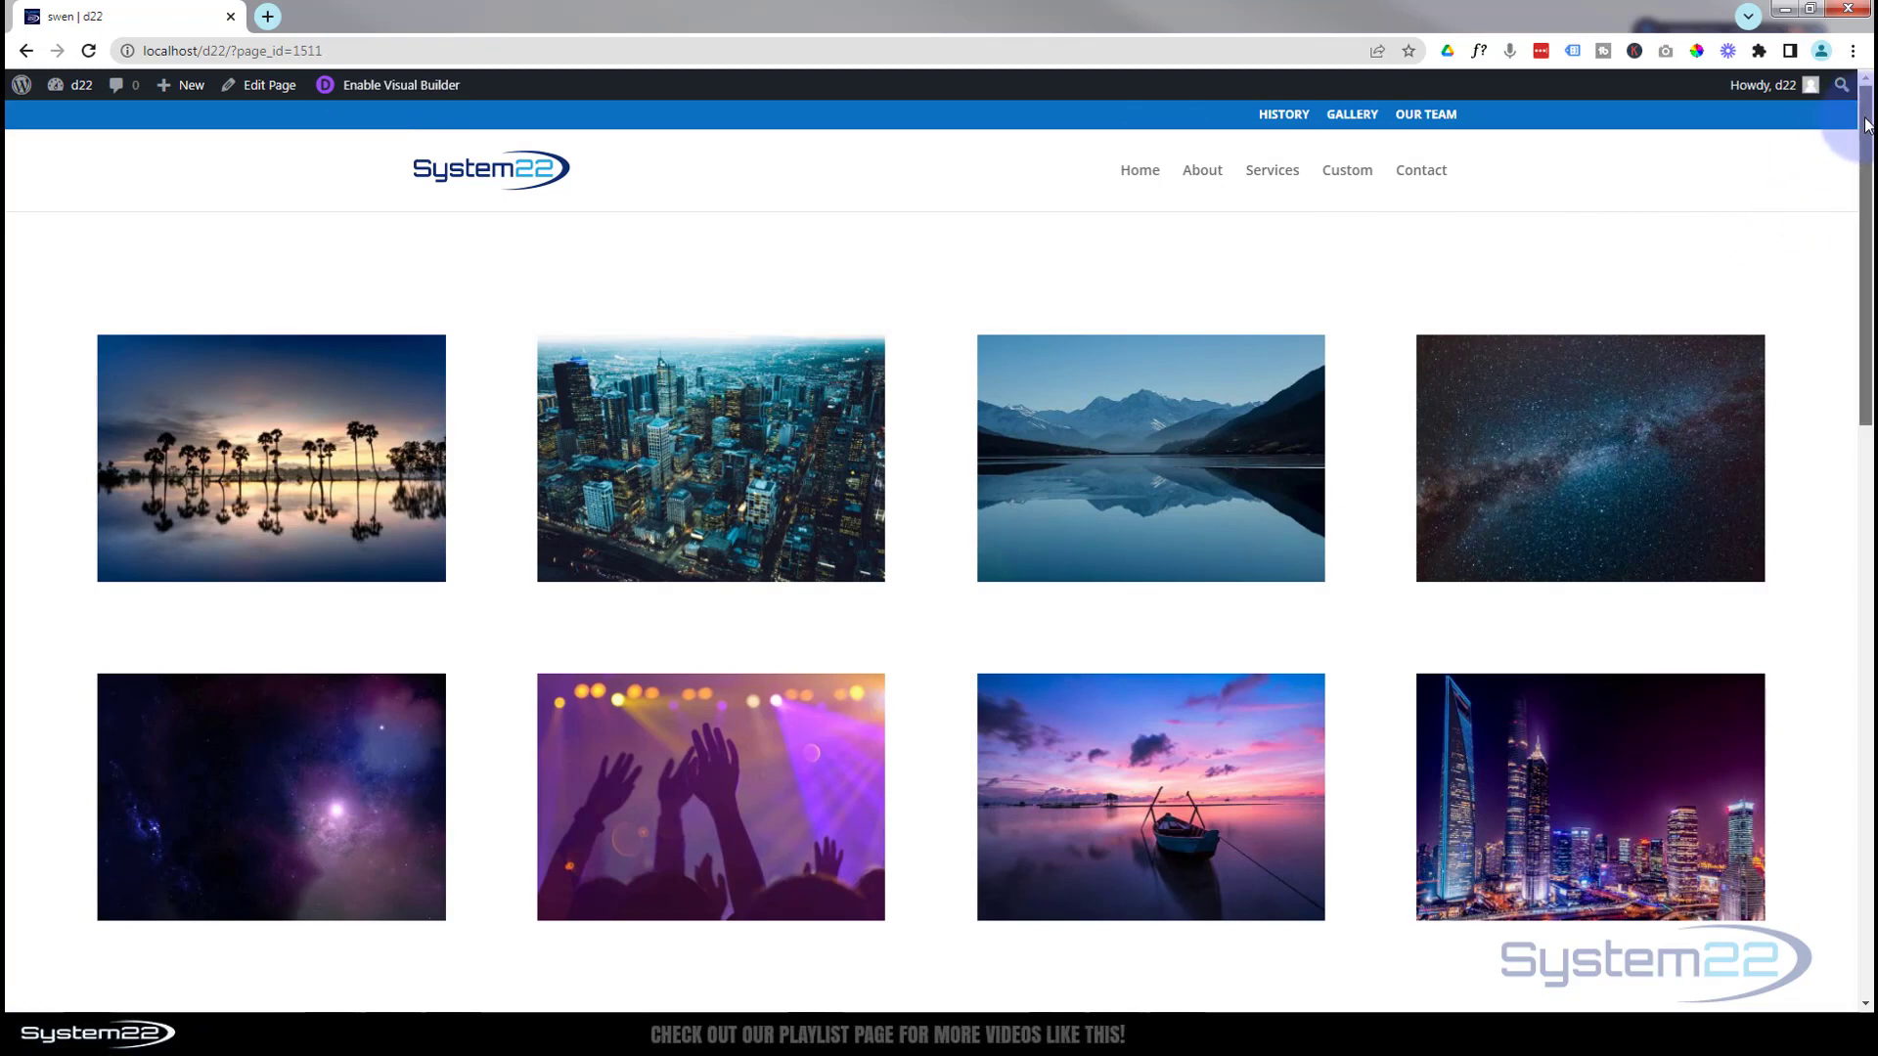
left_click_drag(1866, 125, 1866, 433)
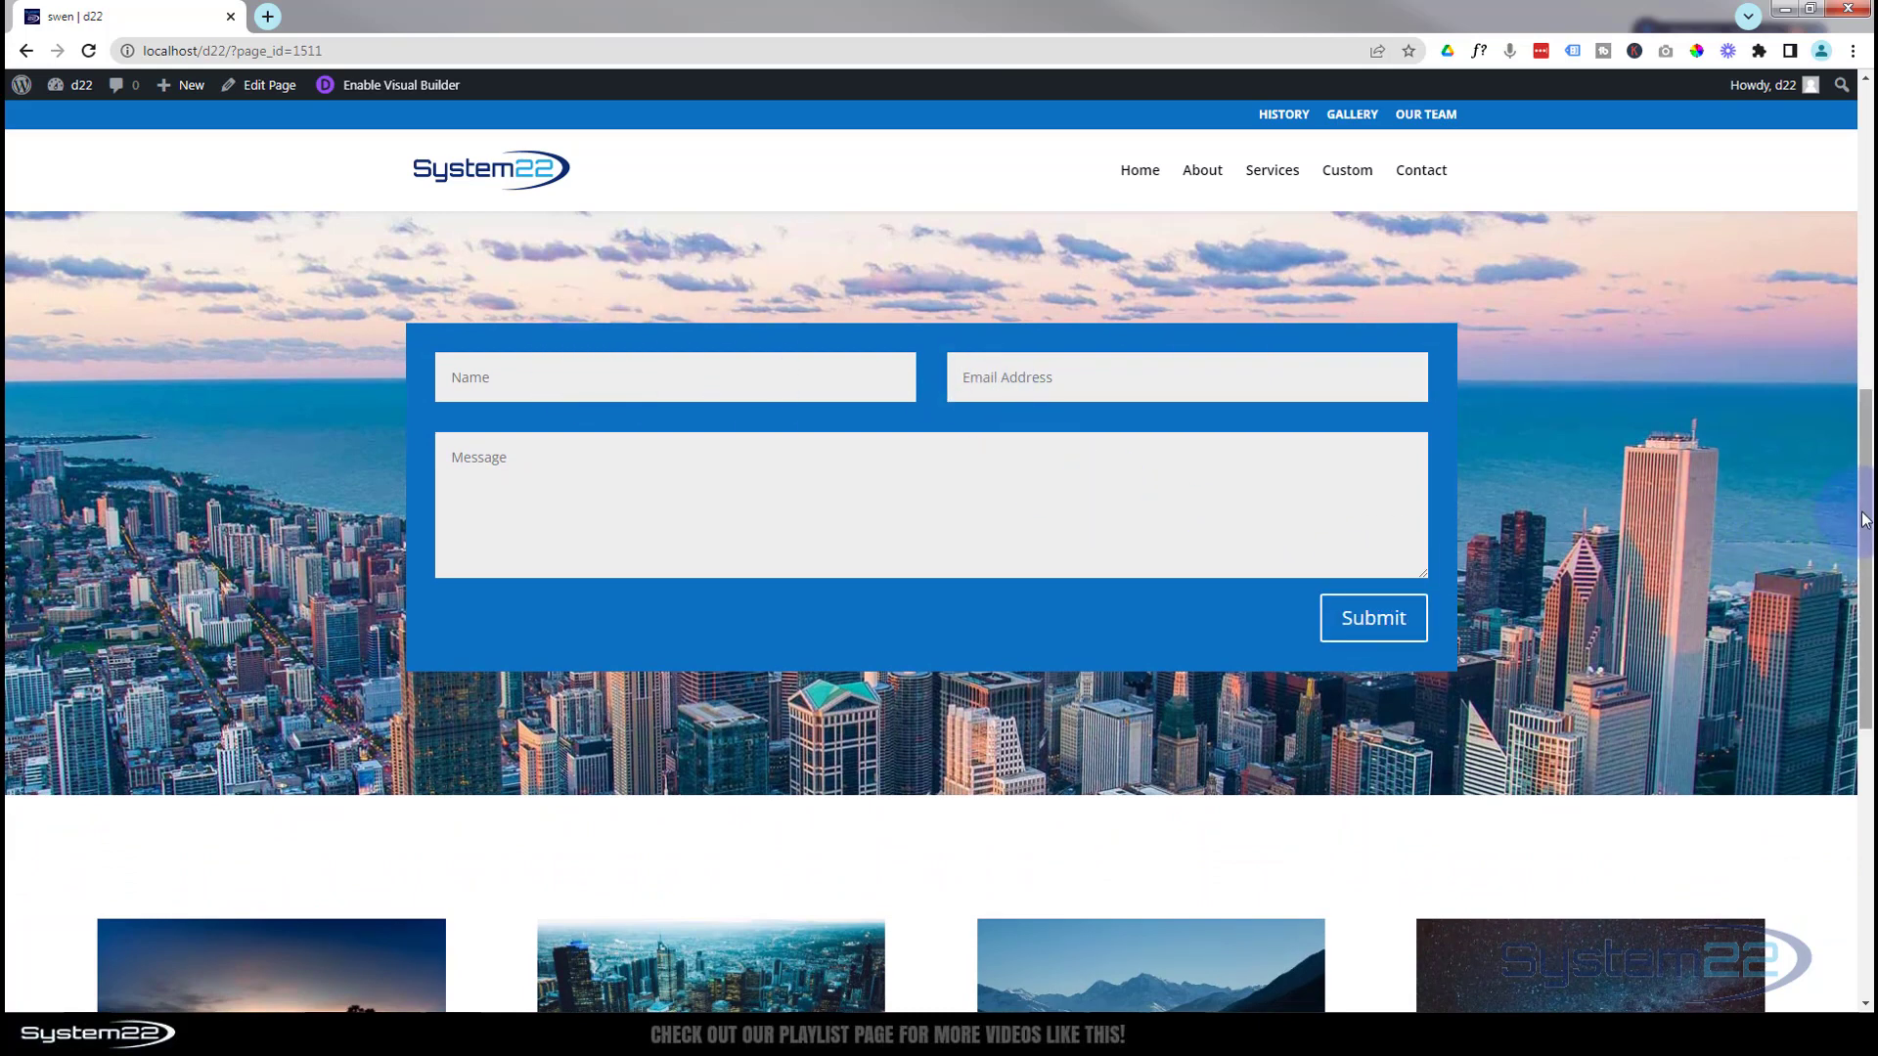
left_click_drag(1864, 521, 1827, 195)
scroll(1835, 213, "down", 4)
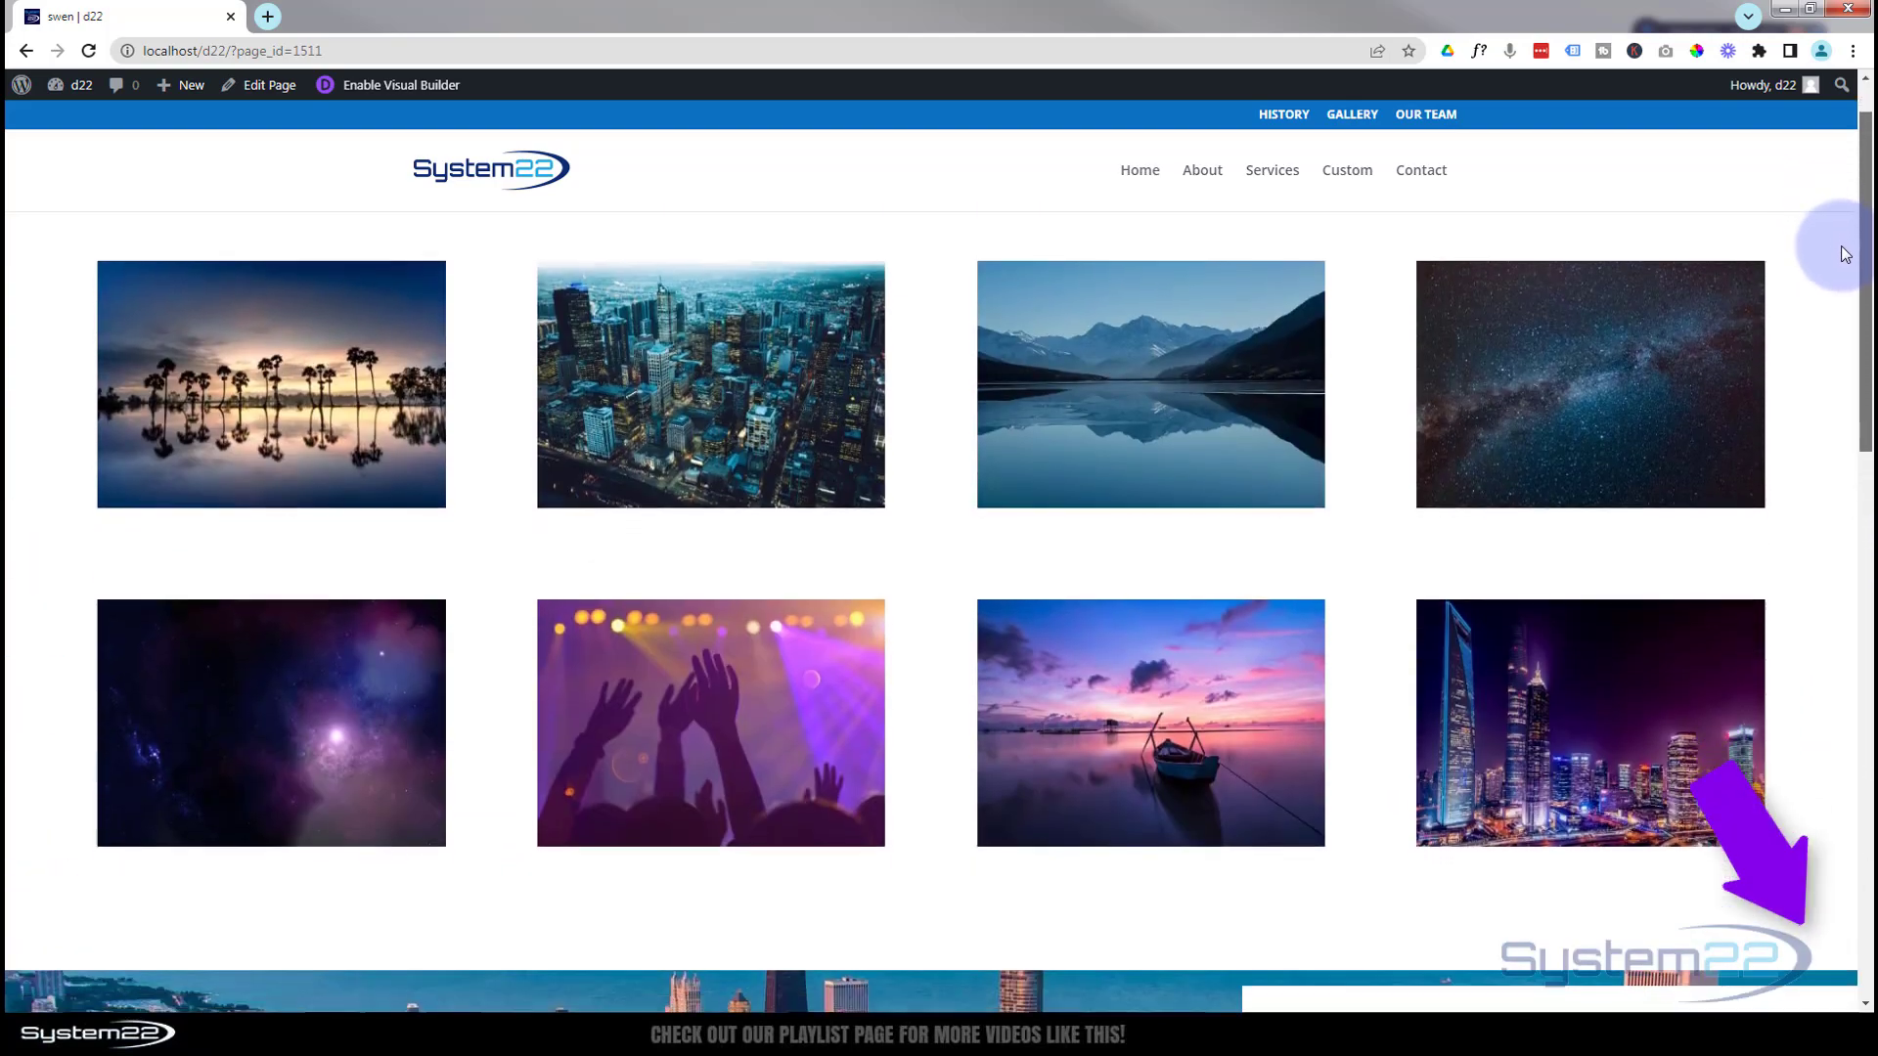
scroll(1849, 383, "down", 3)
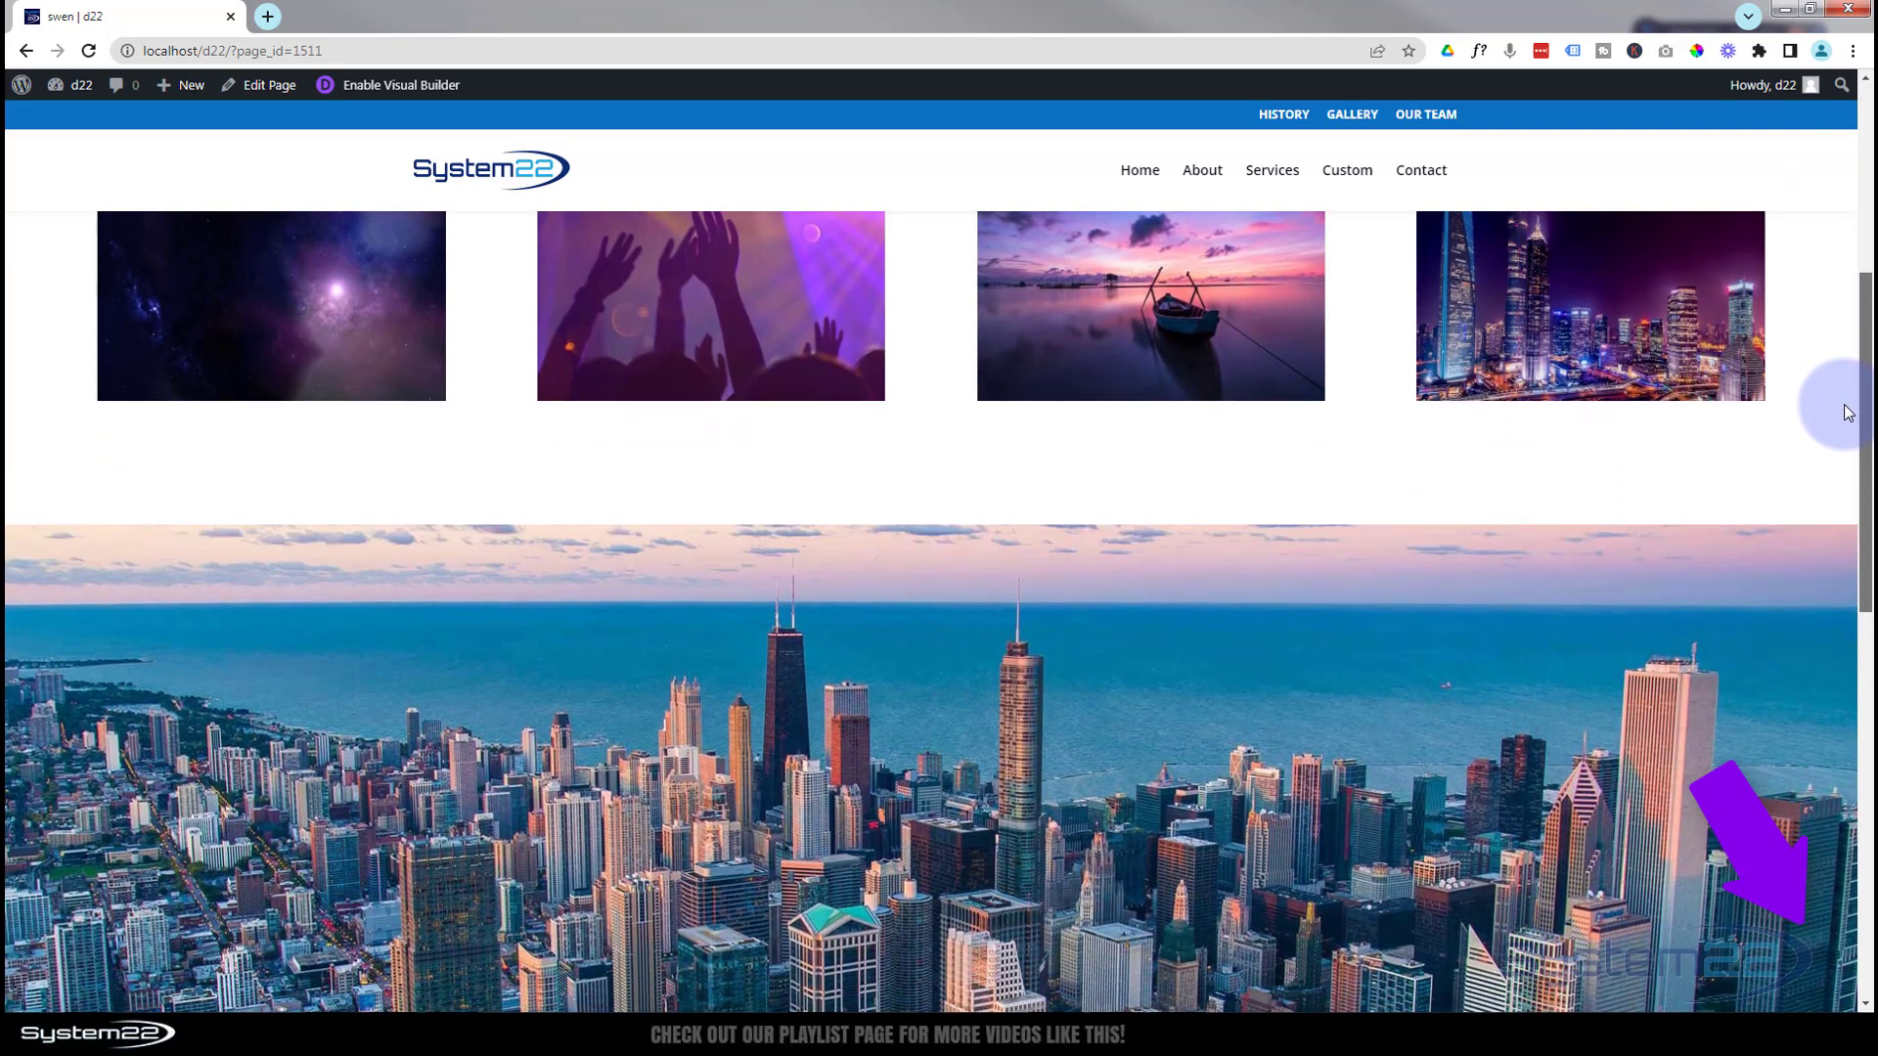
scroll(1846, 479, "down", 2)
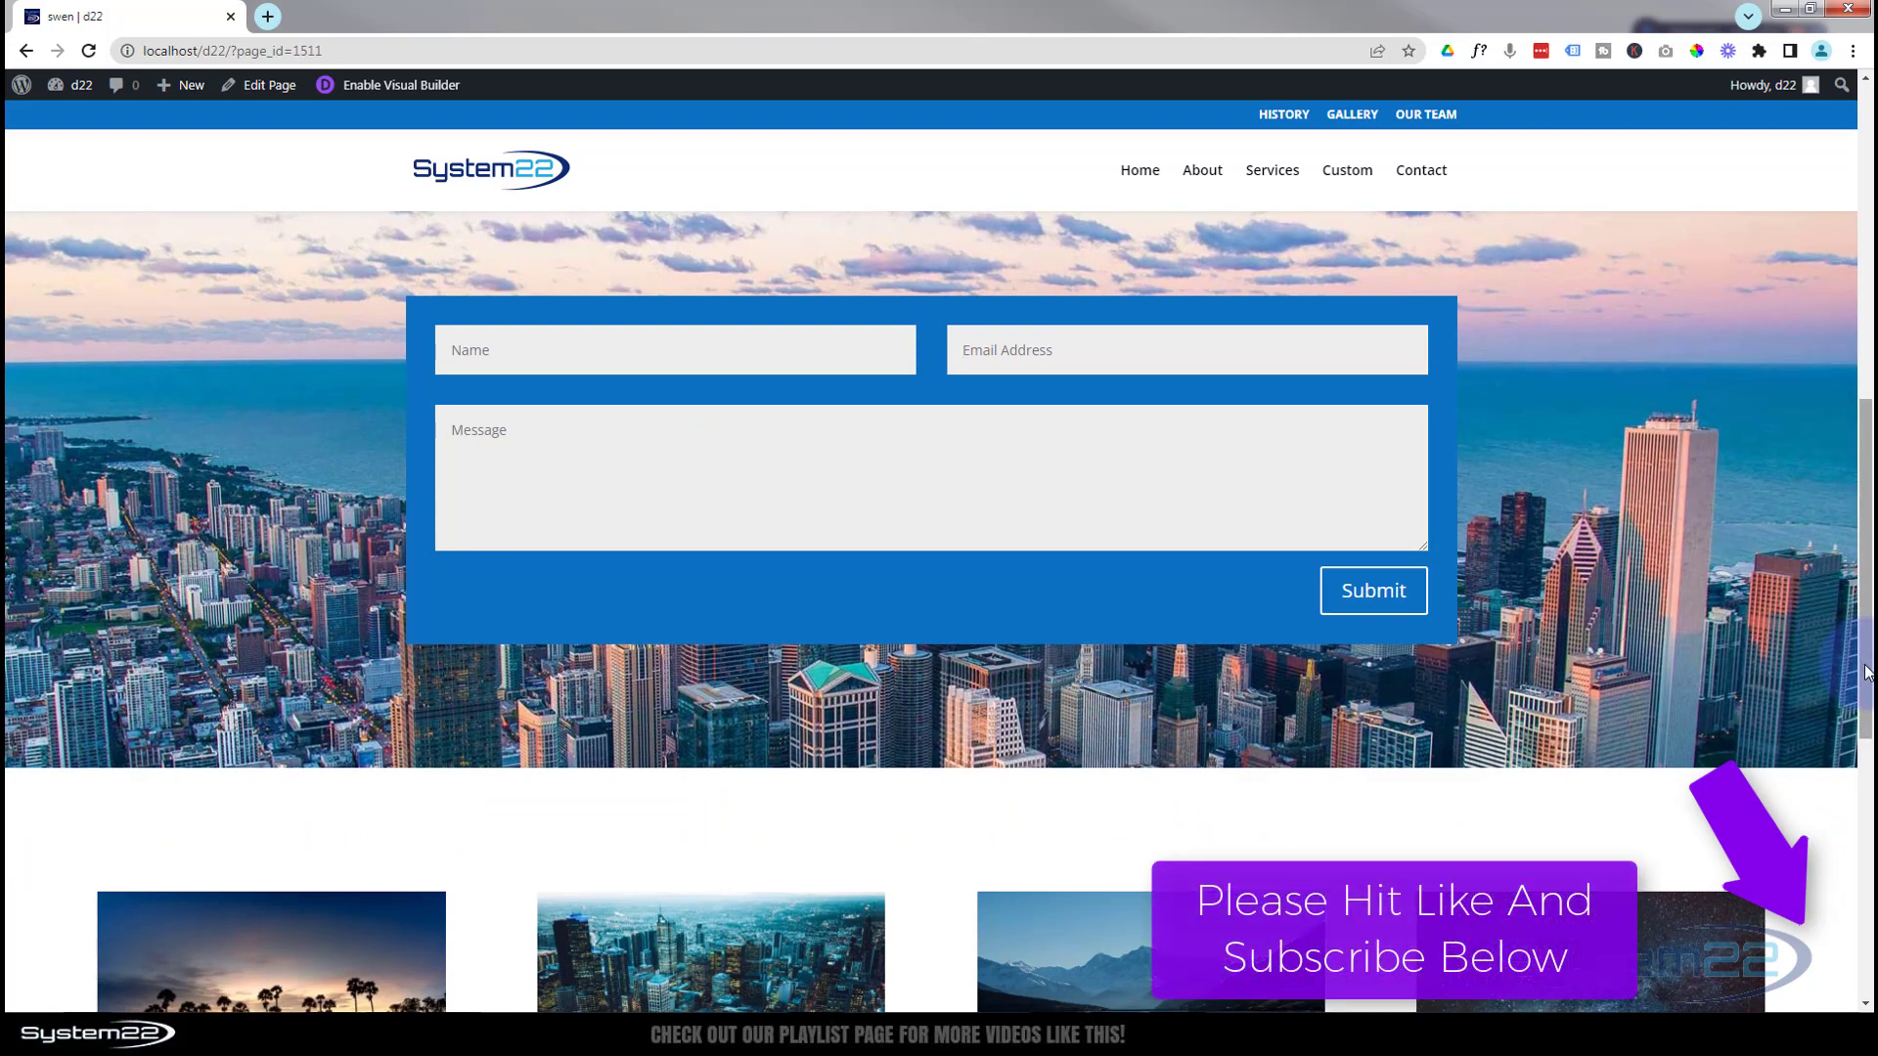
left_click_drag(1866, 673, 1842, 342)
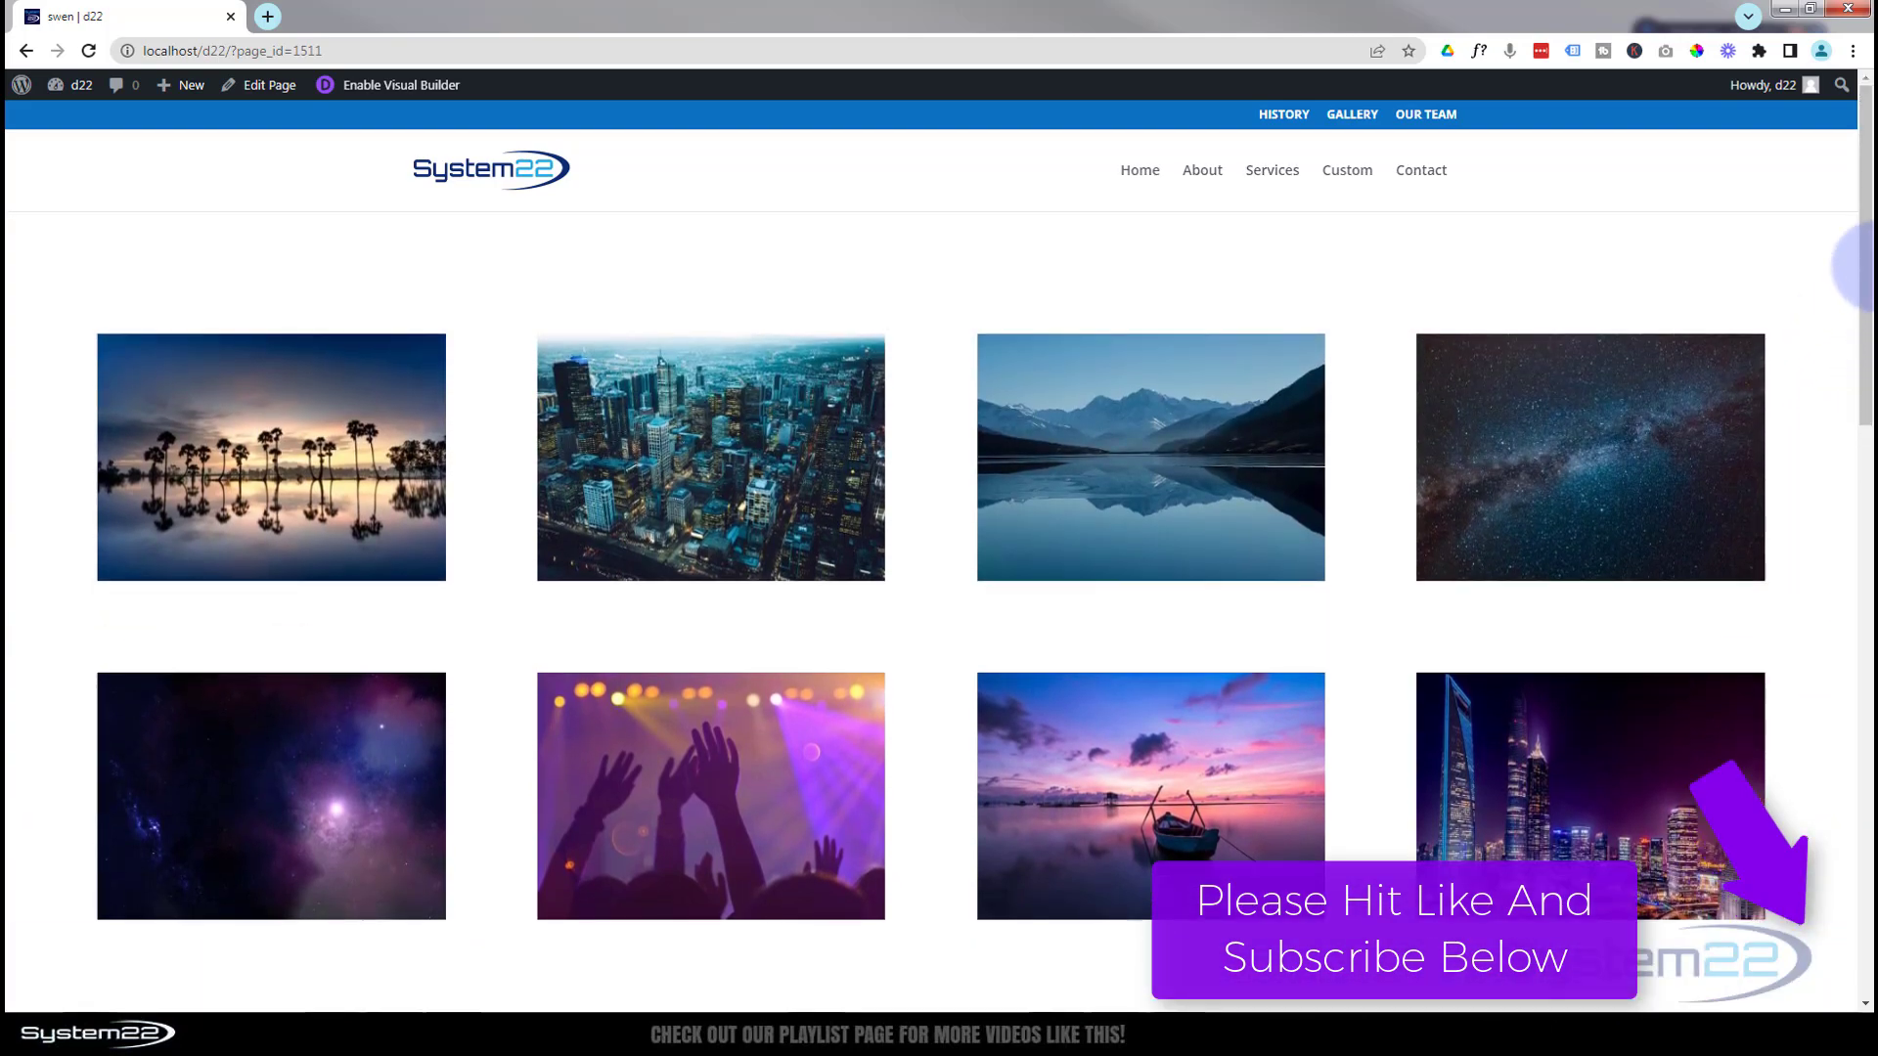
left_click_drag(1863, 225, 1863, 440)
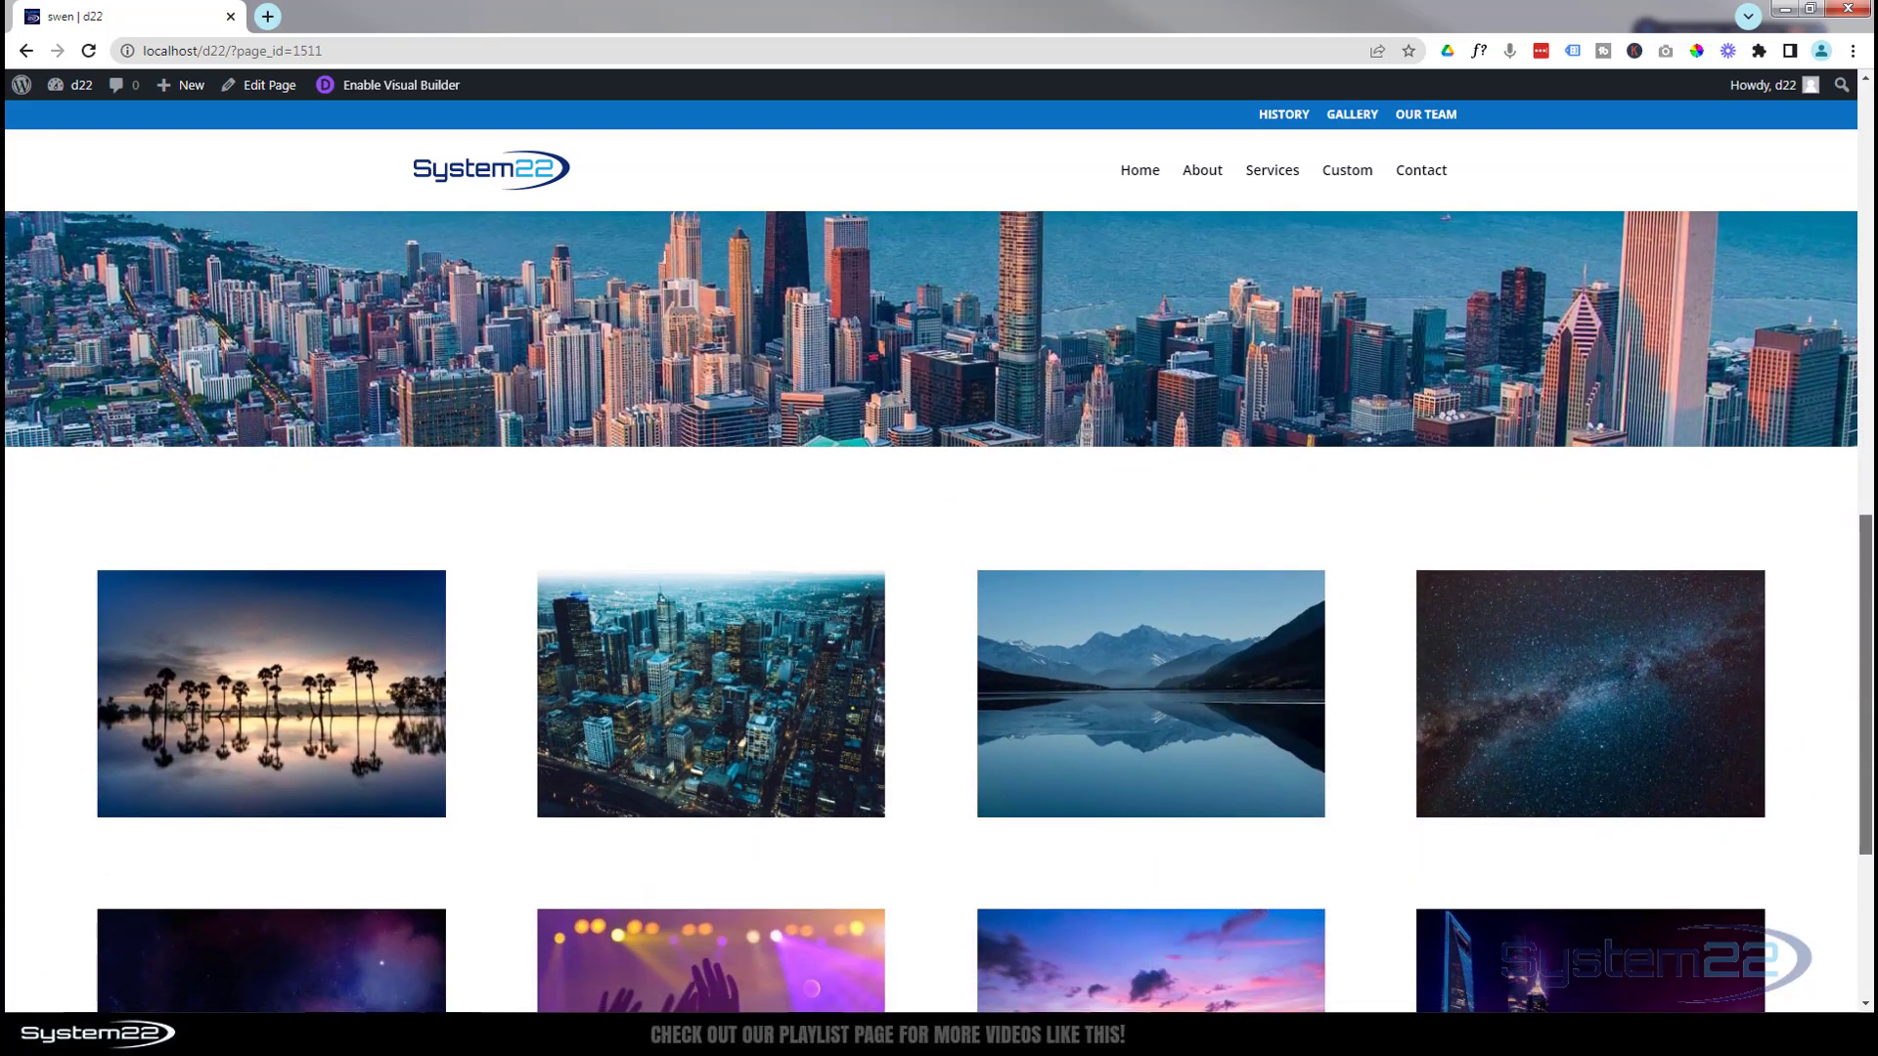
scroll(962, 274, "up", 3)
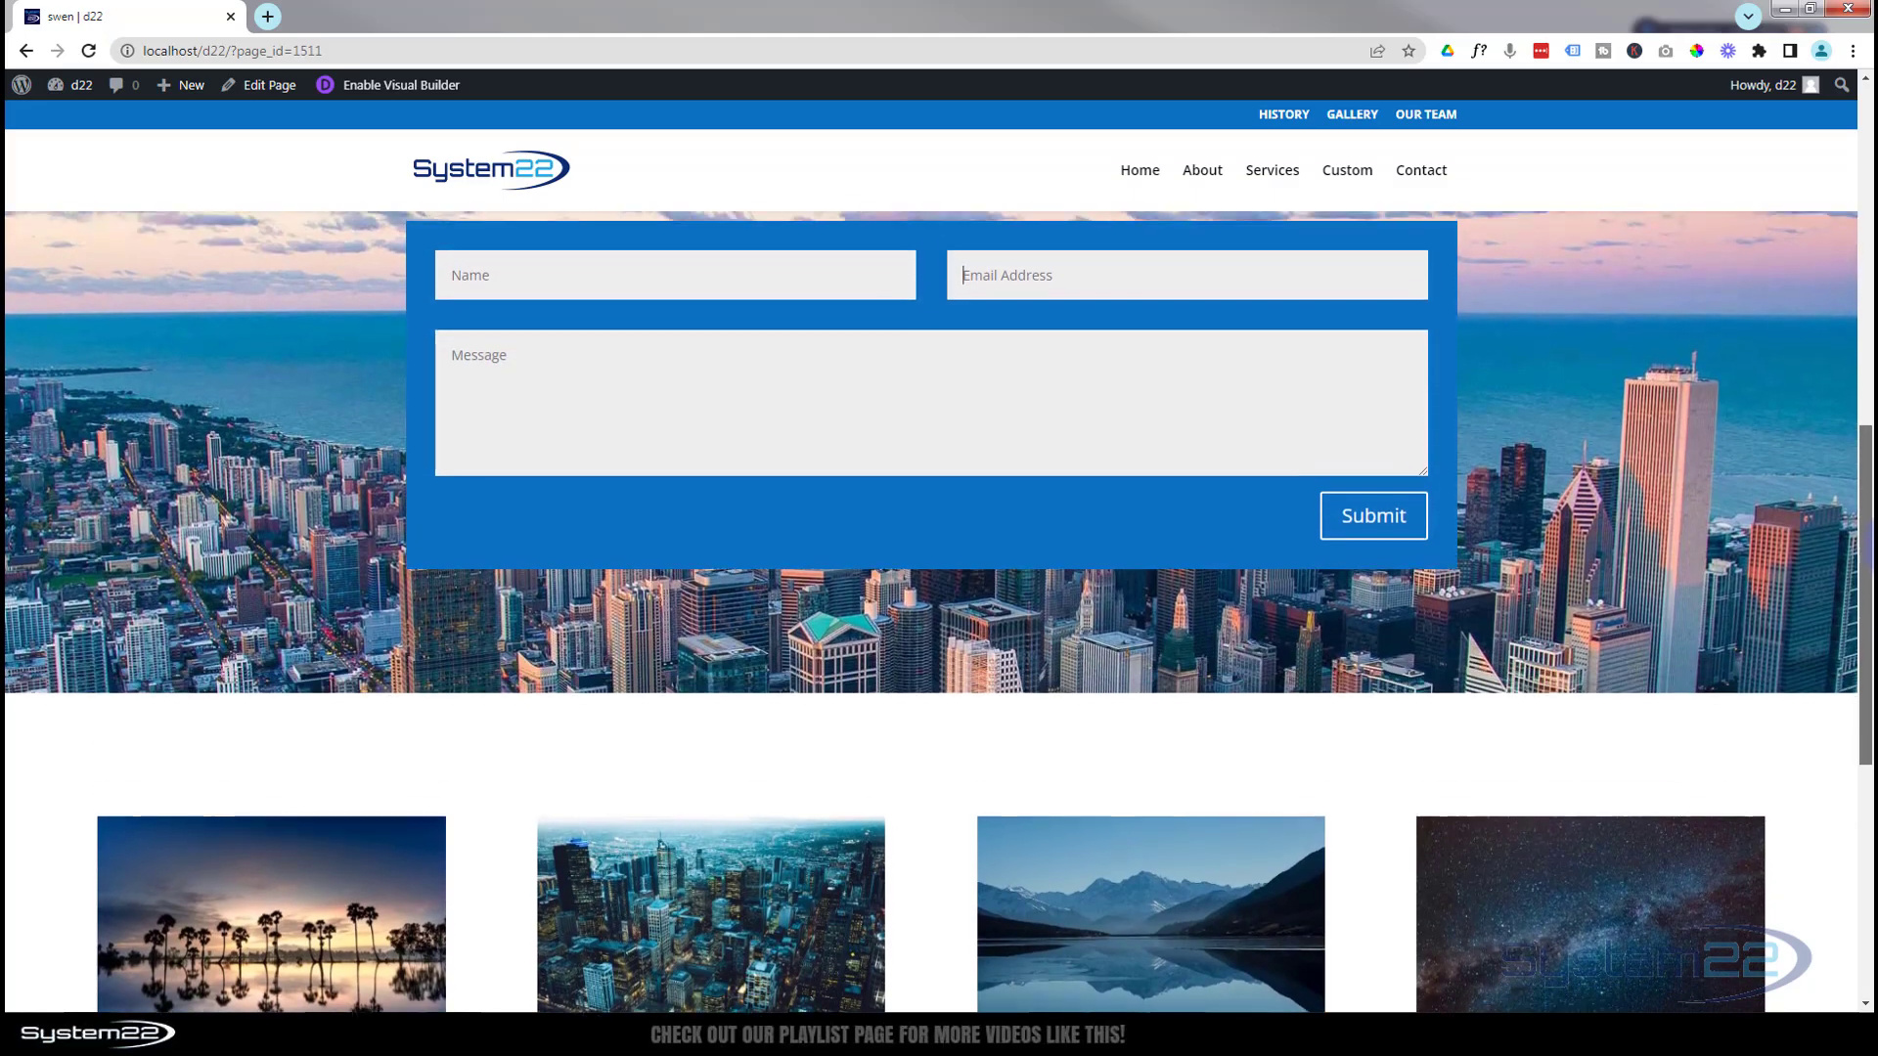
scroll(963, 275, "up", 1)
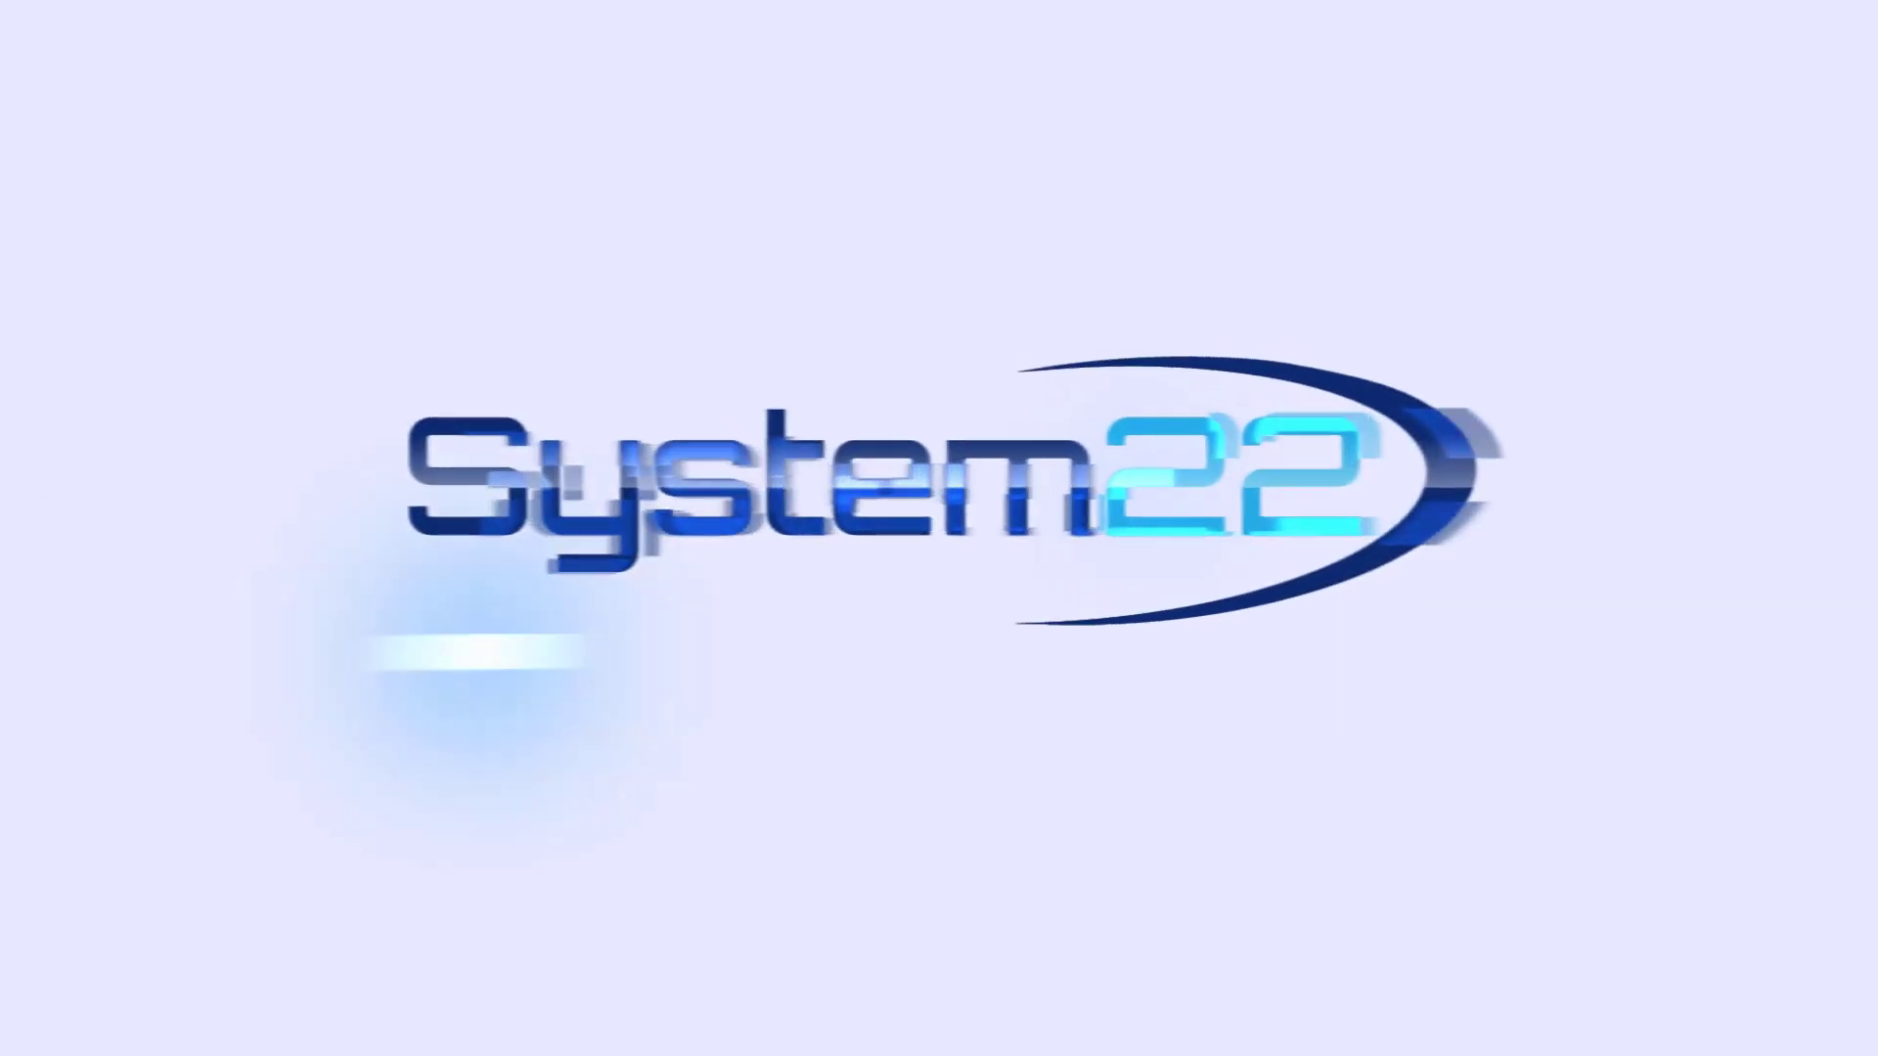